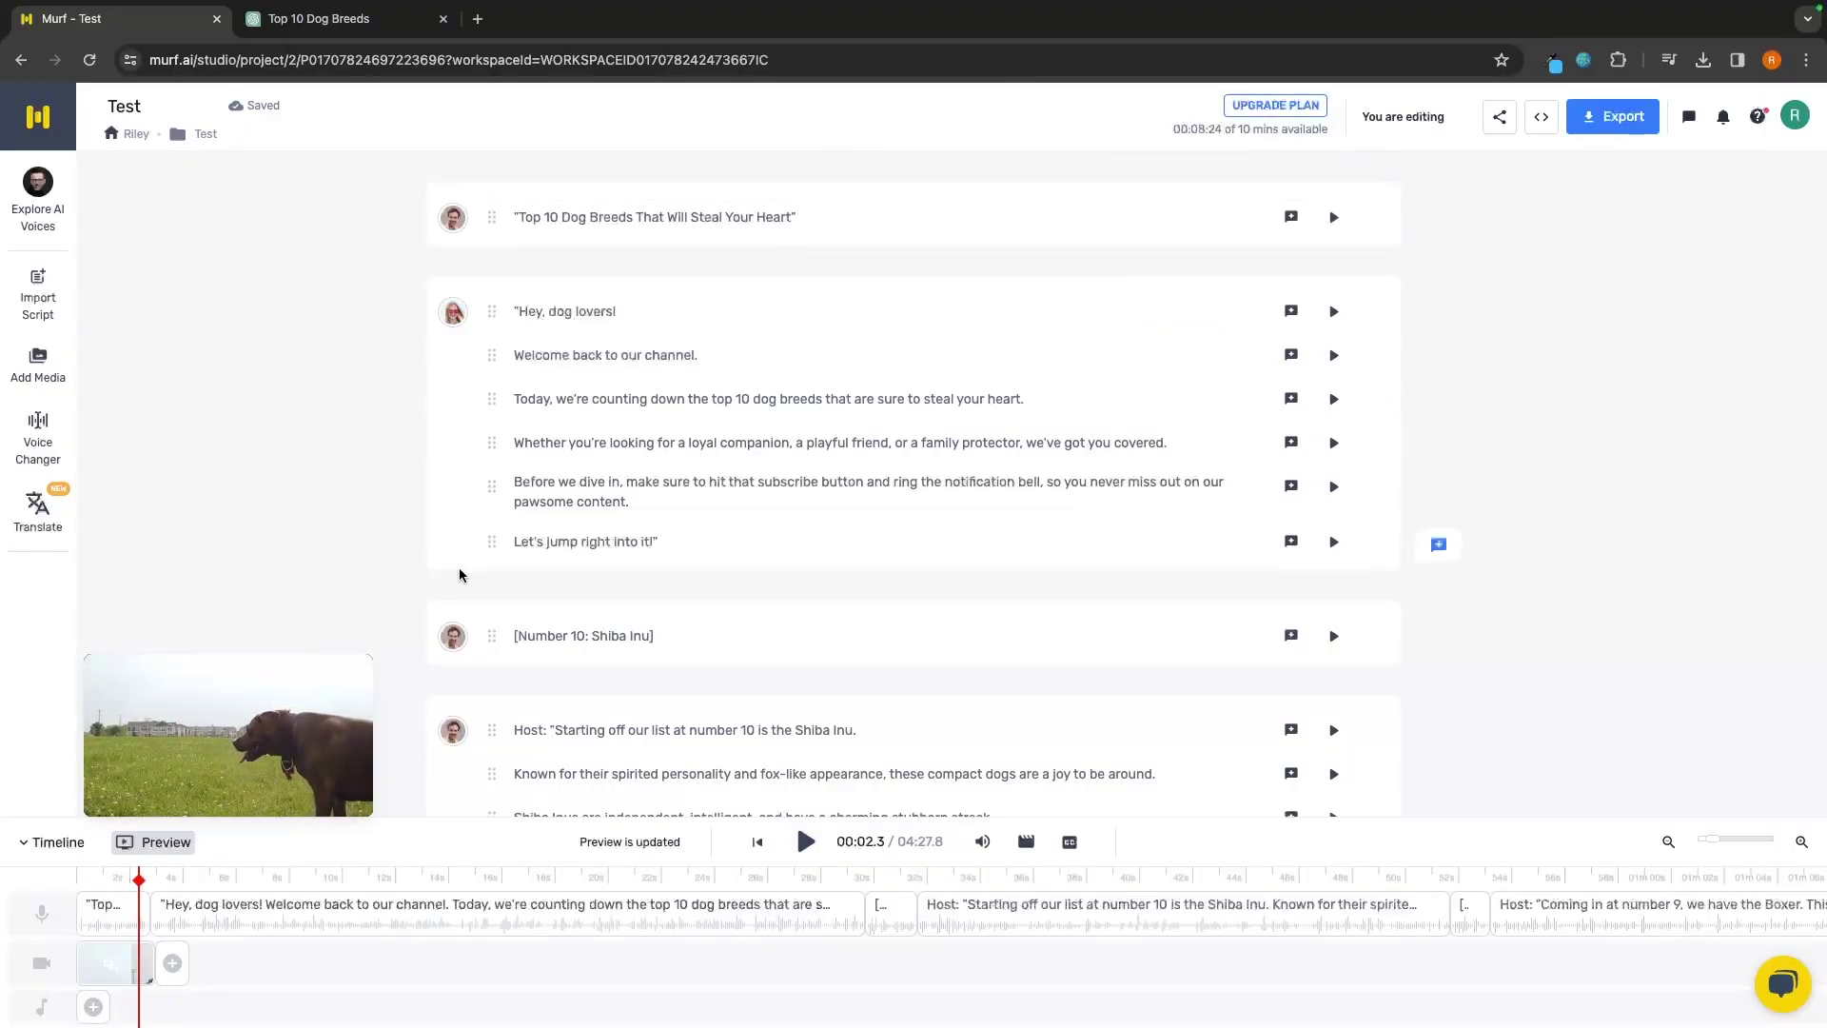
Open the script import dialog and voice the block with Miles from the English - UK voices.
click(40, 297)
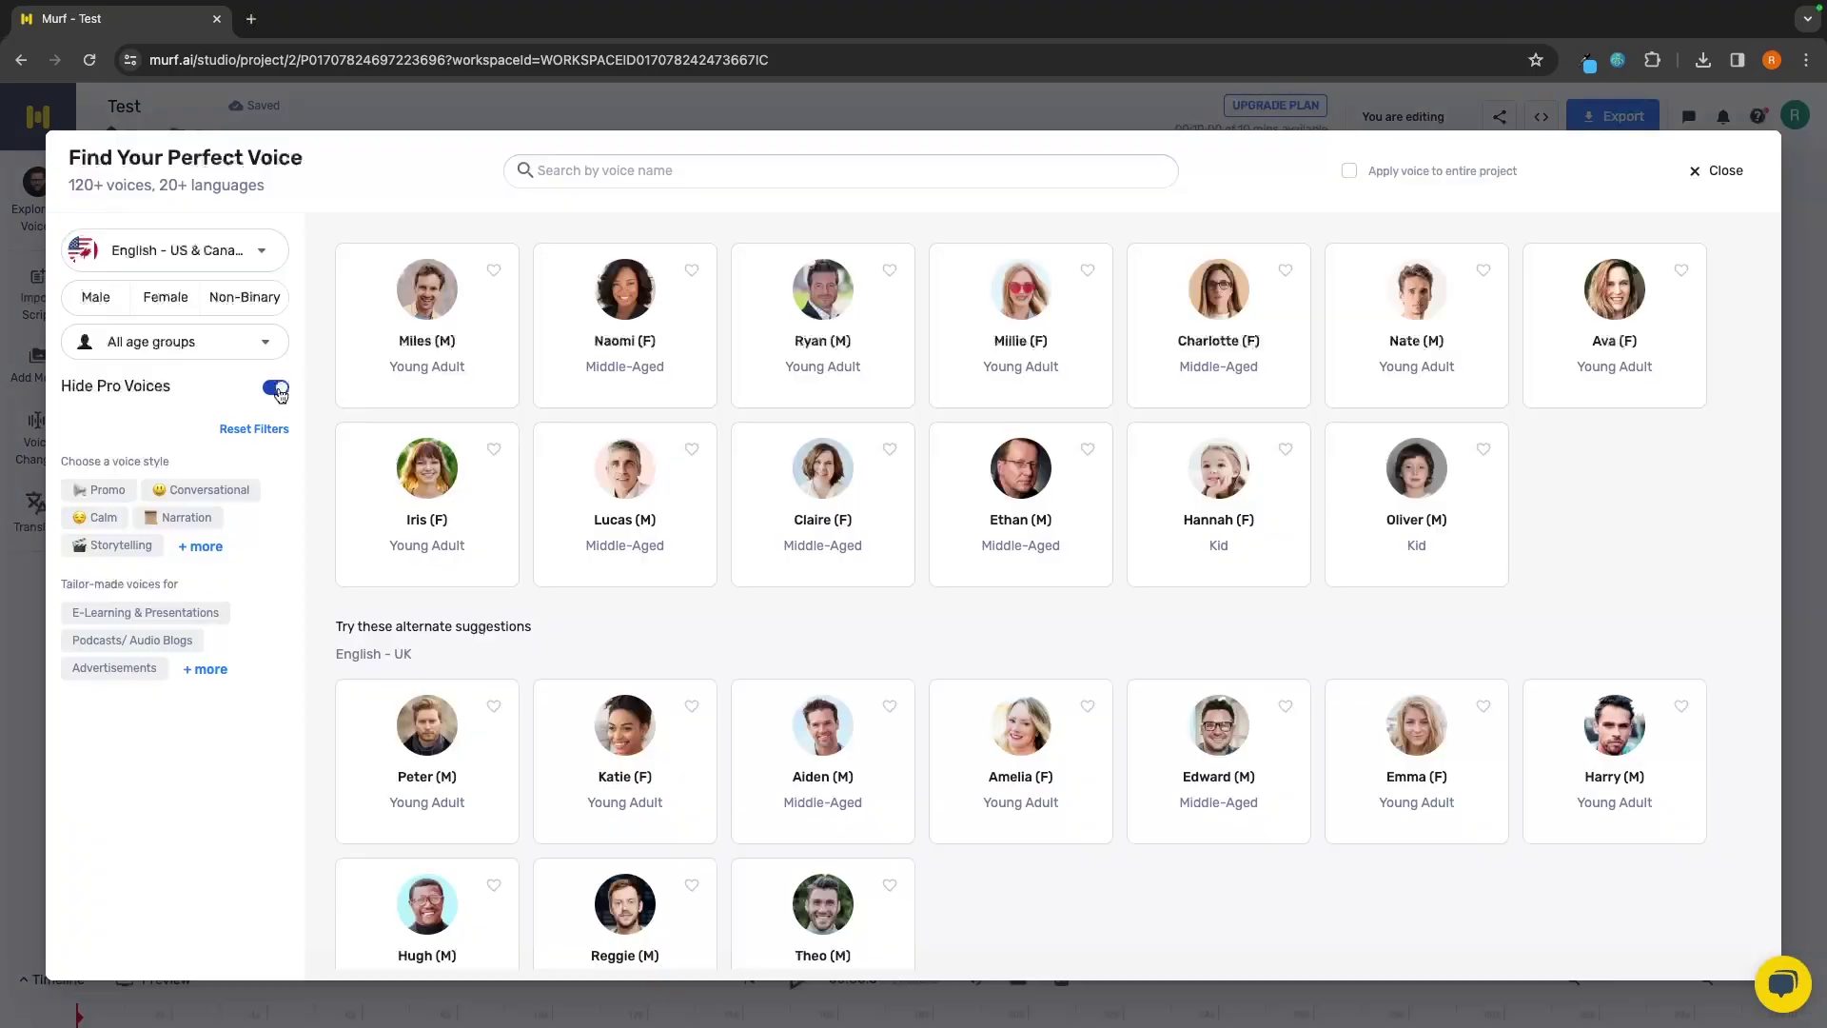
click(172, 249)
click(166, 437)
click(233, 252)
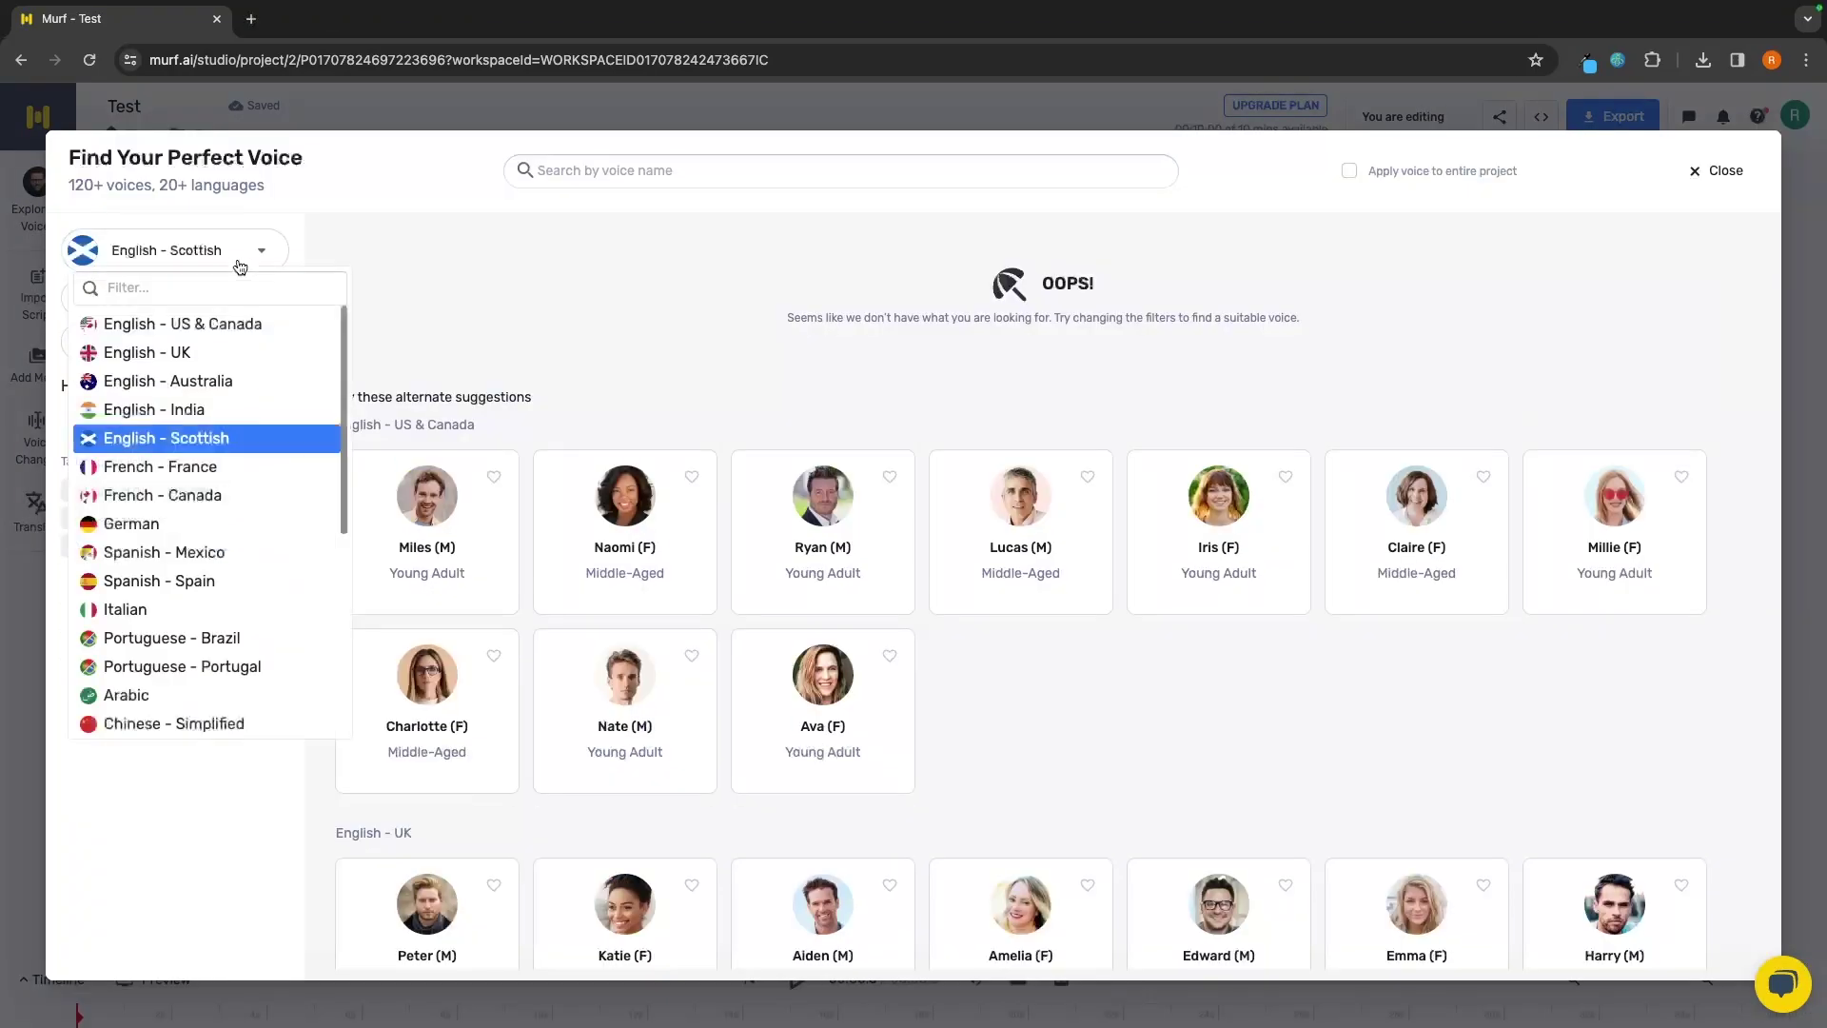
click(148, 352)
click(165, 297)
click(166, 297)
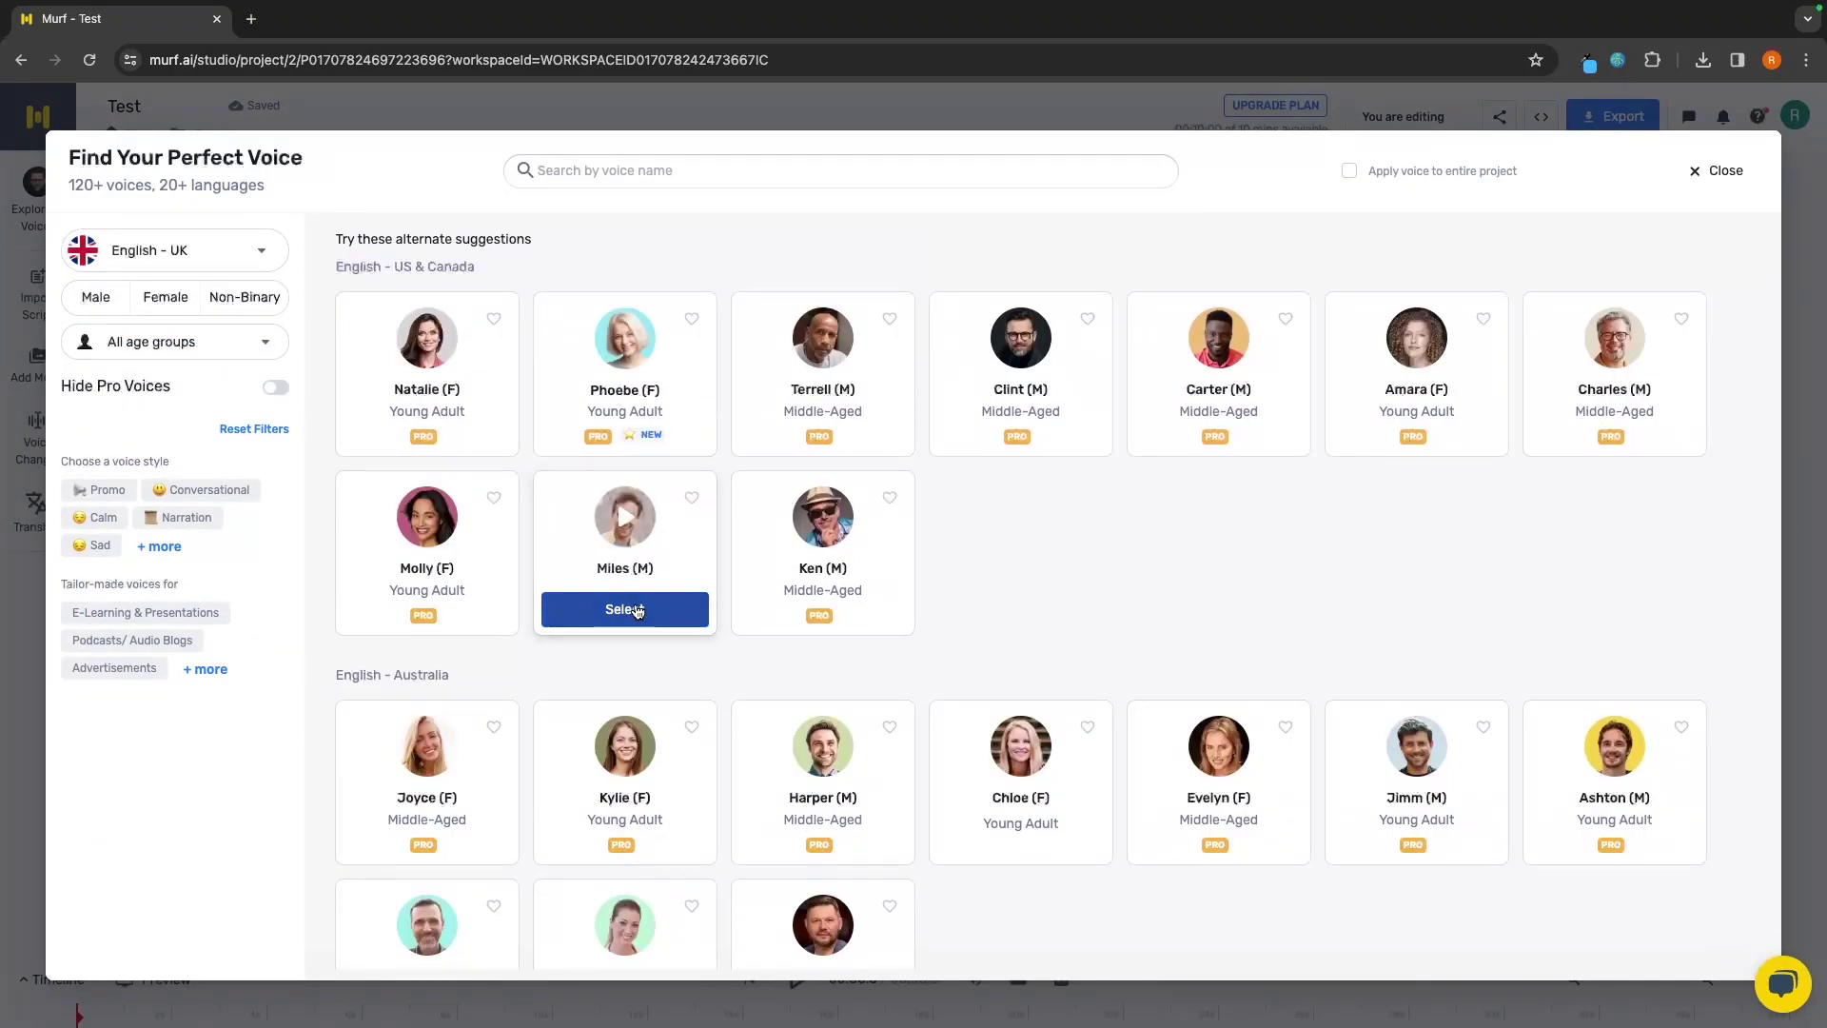
click(636, 611)
click(590, 211)
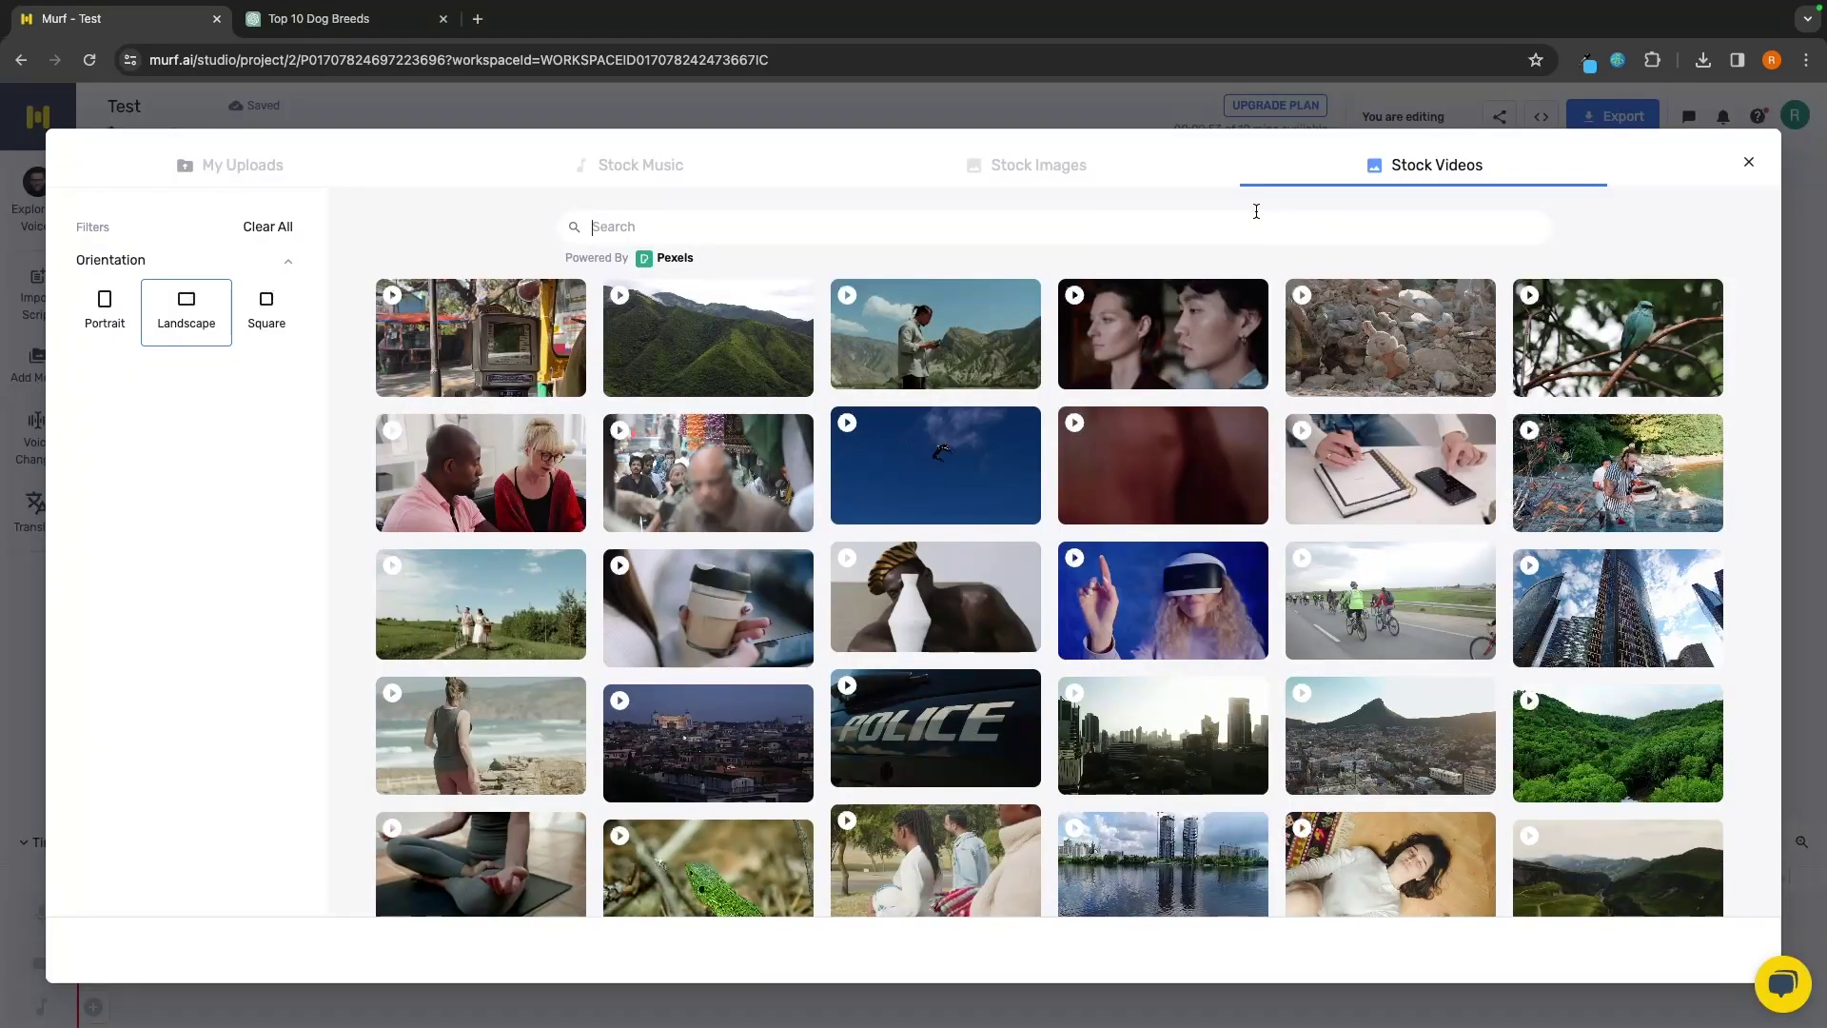
Search stock videos for 'dog' and open the first dog clip.
click(1237, 226)
text(dog)
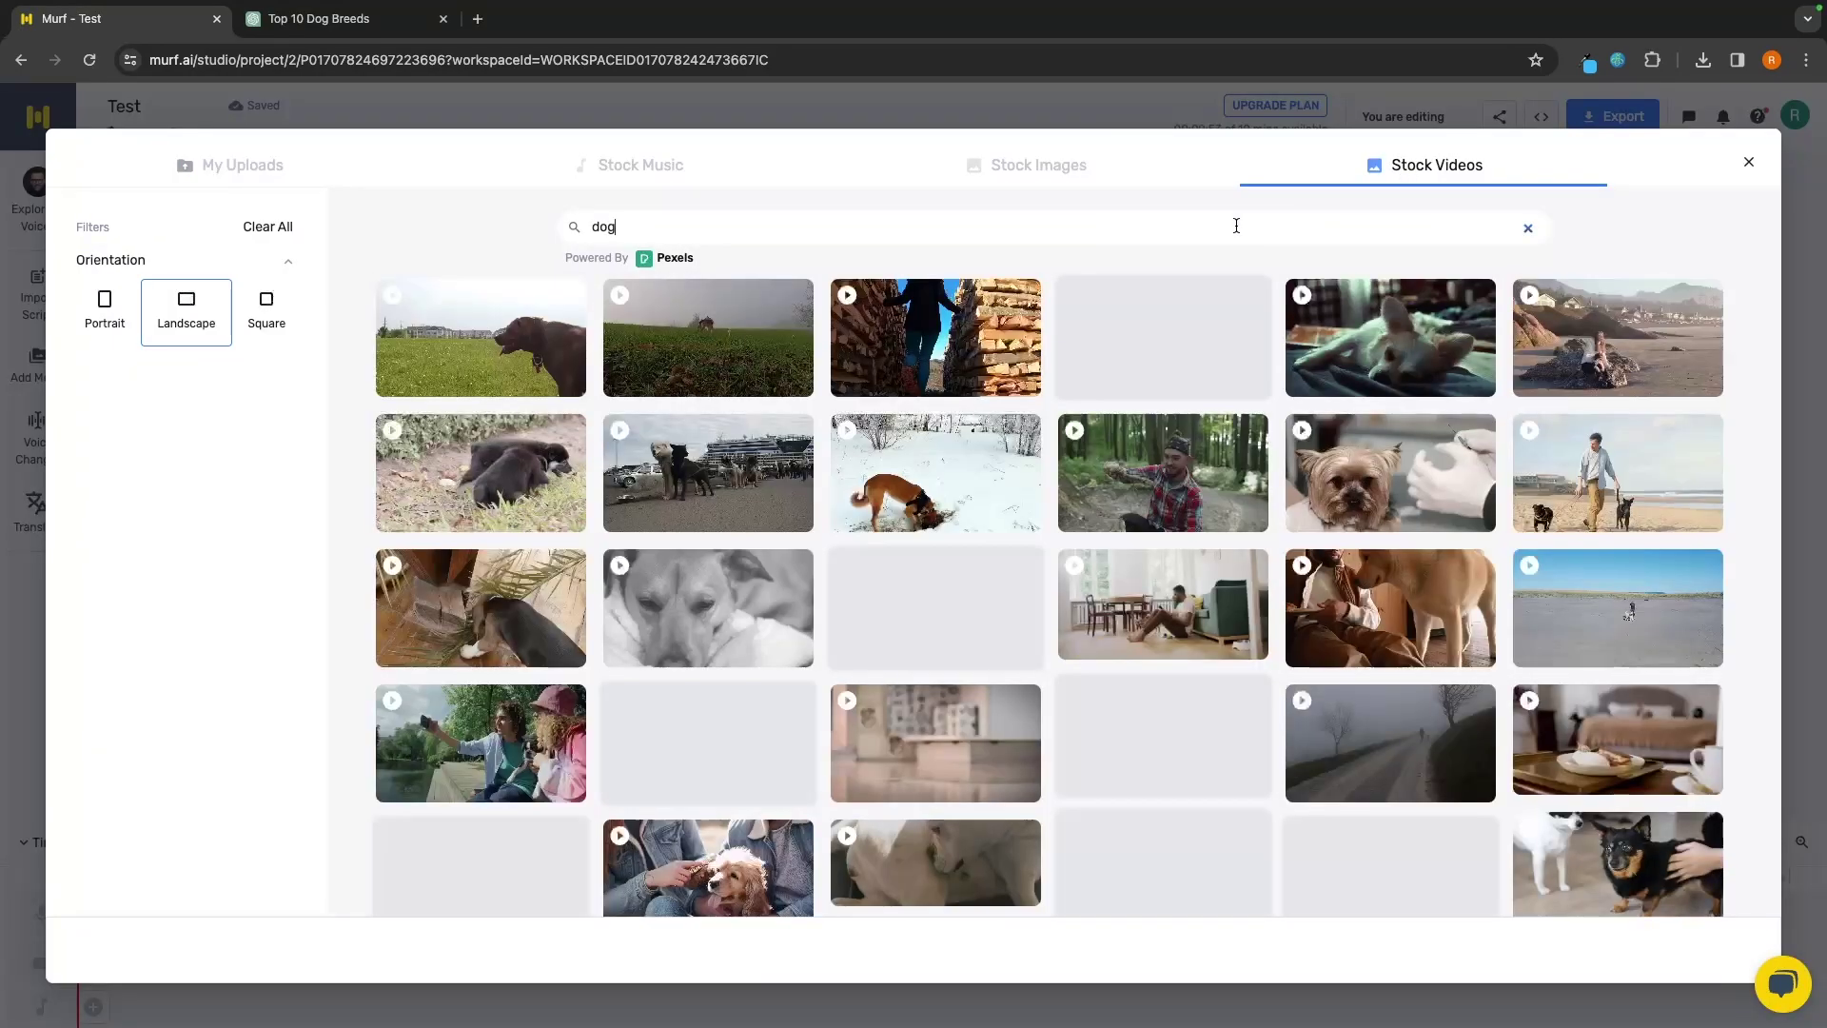
click(565, 300)
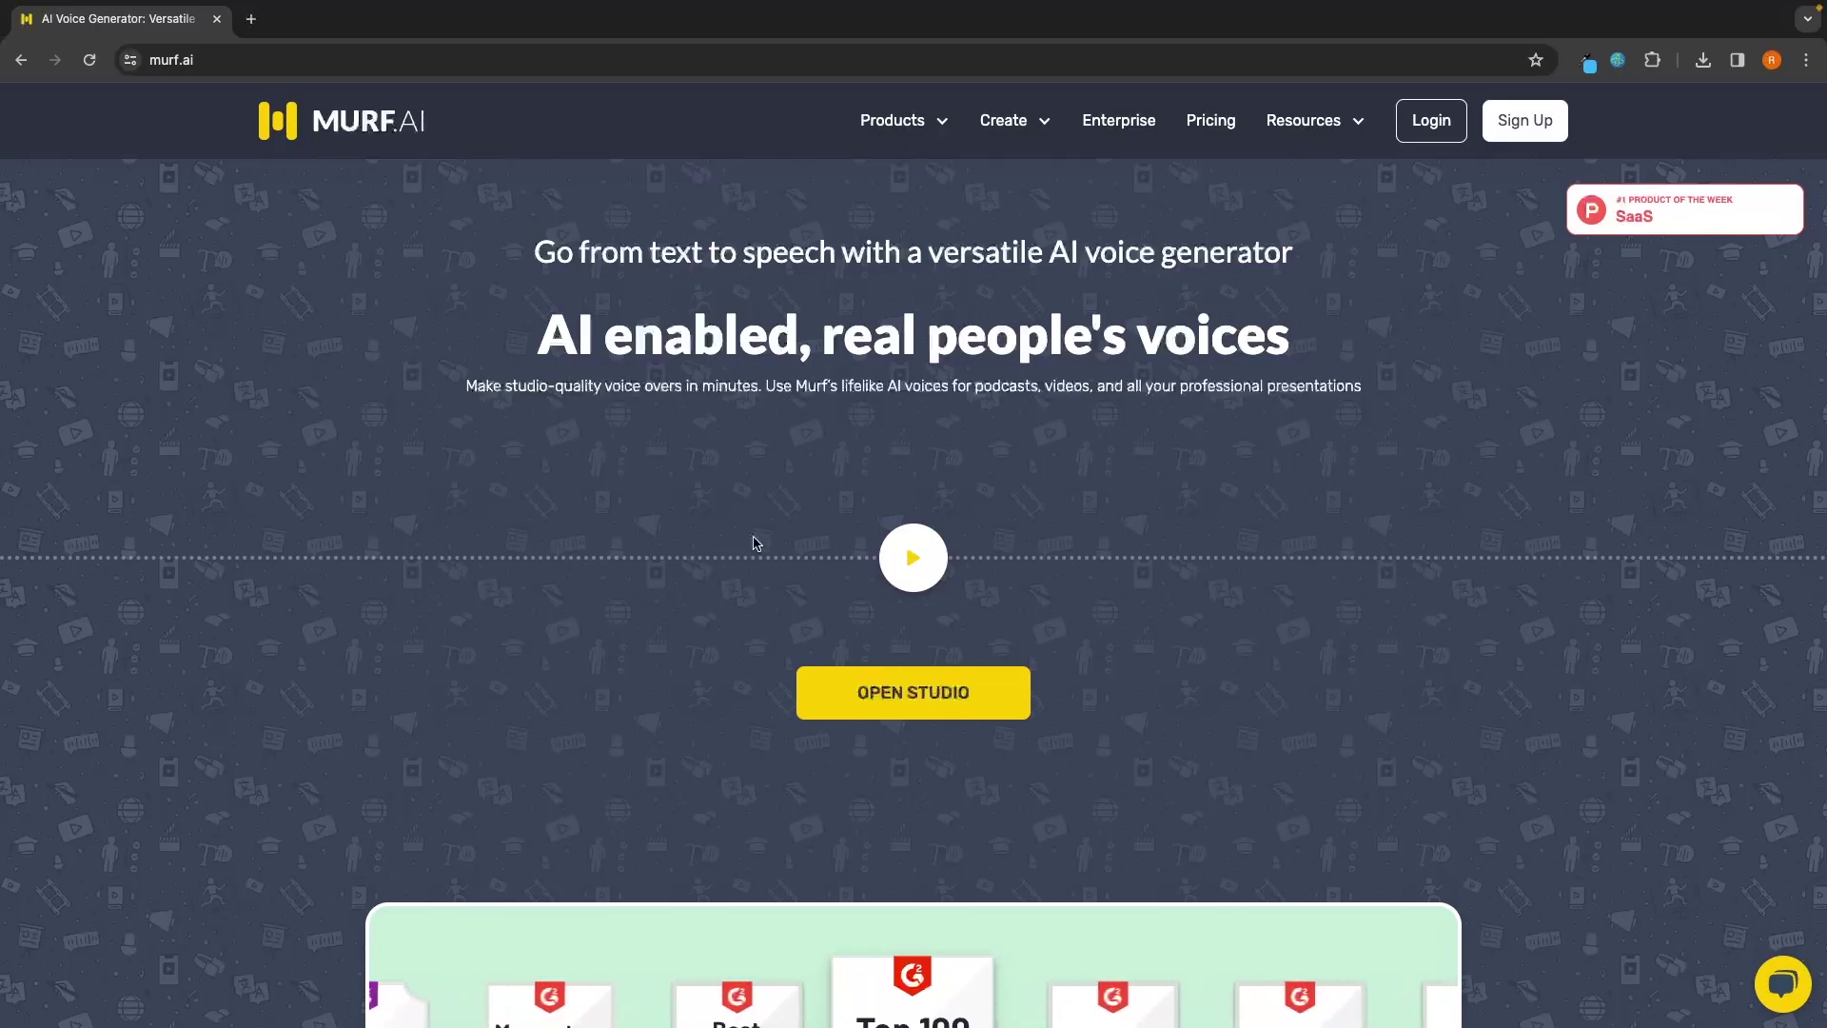
Start creating a new Murf AI account with Sign Up.
click(1527, 124)
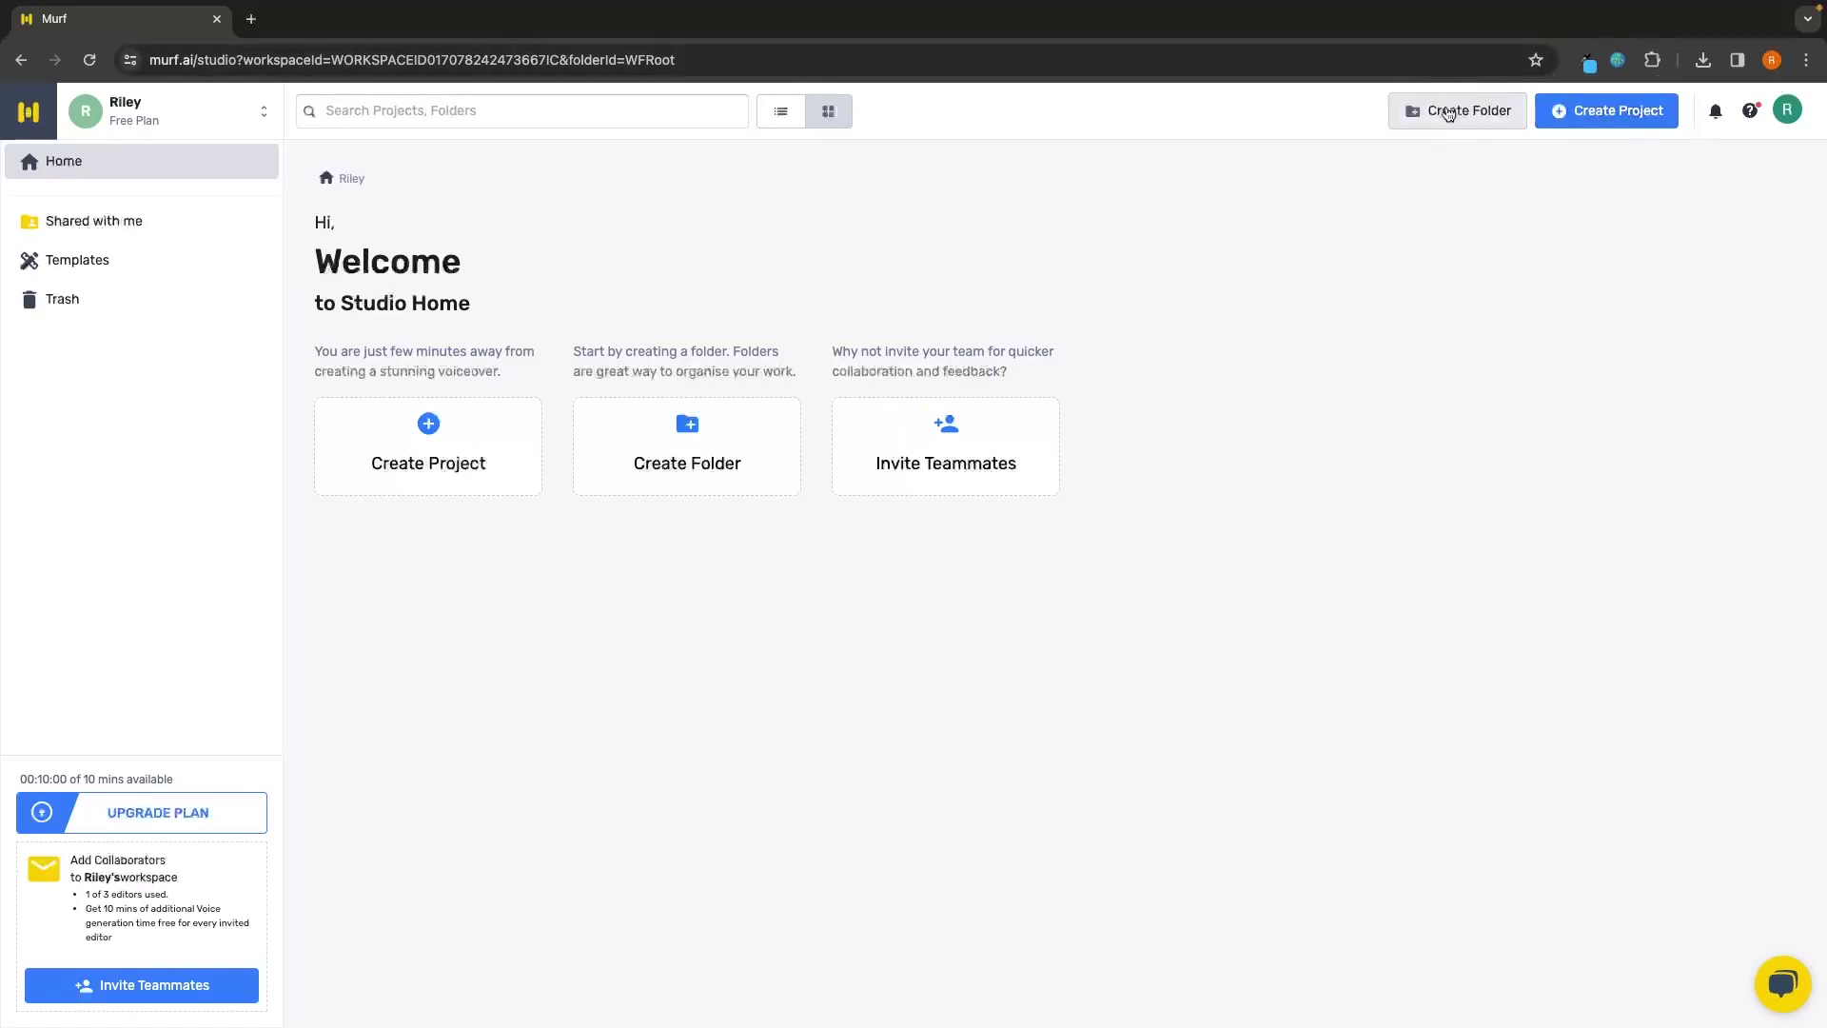
click(102, 225)
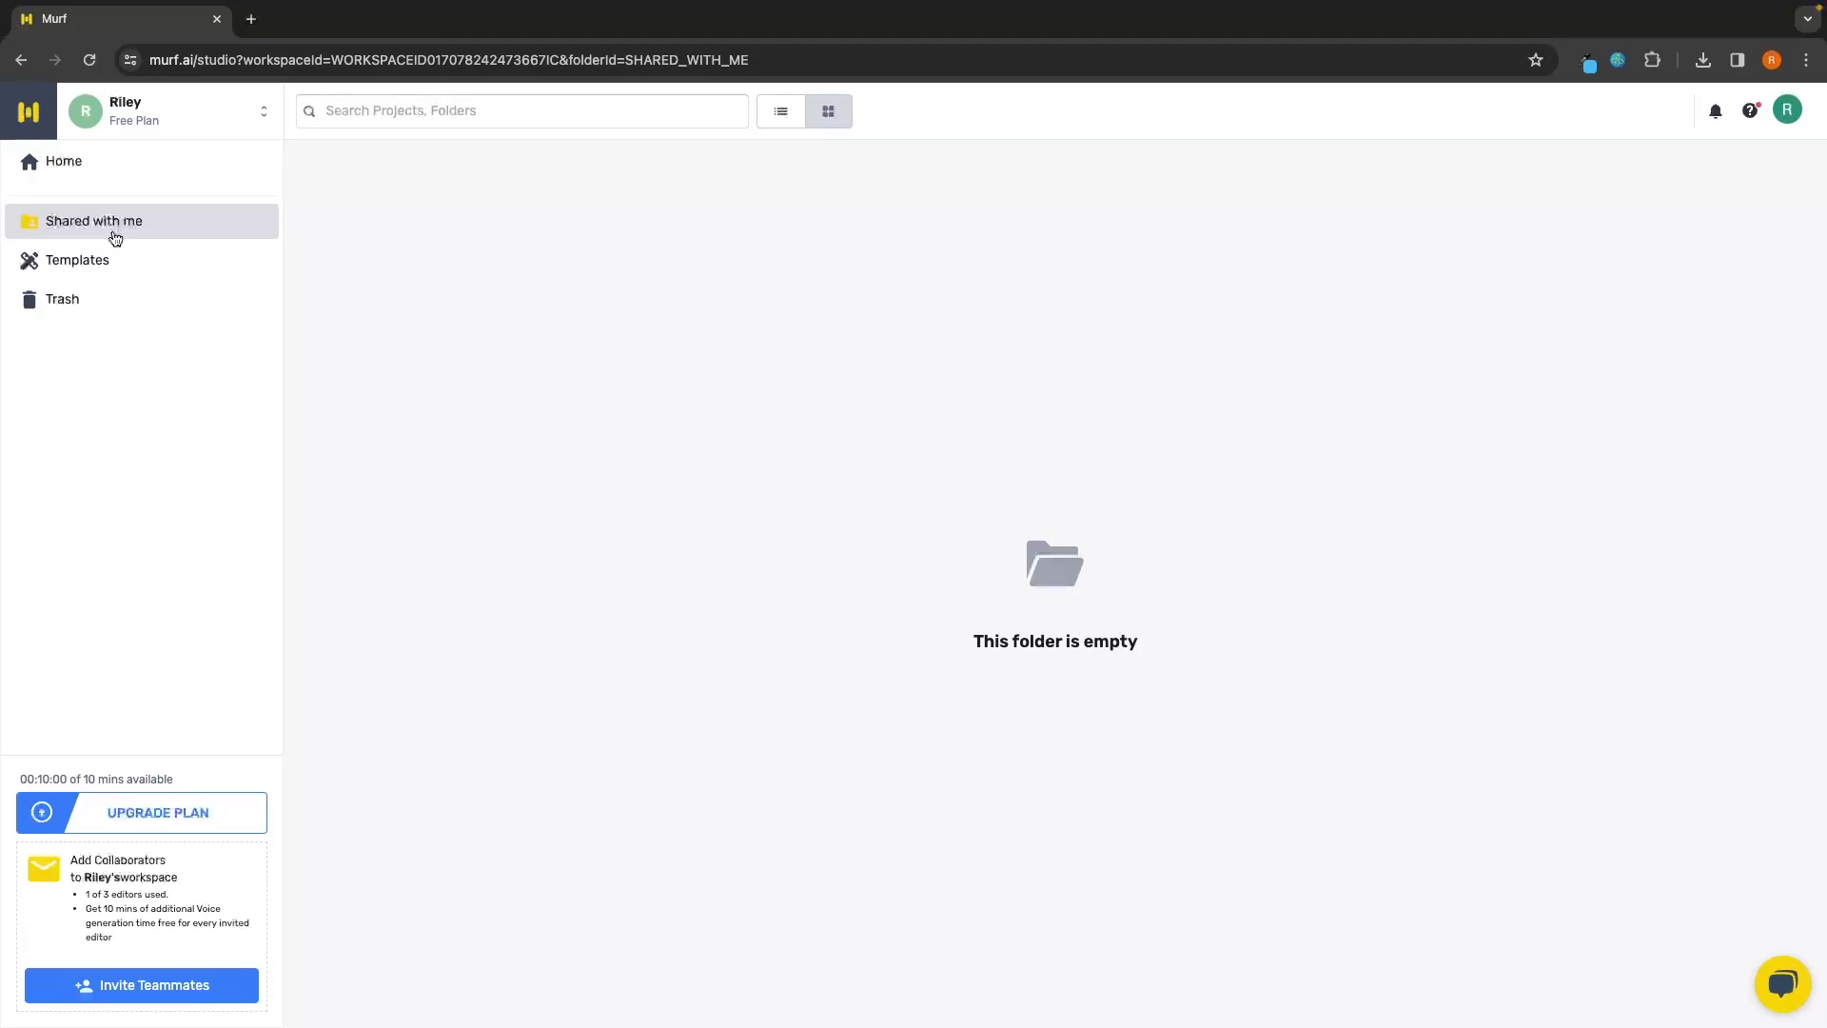
click(115, 250)
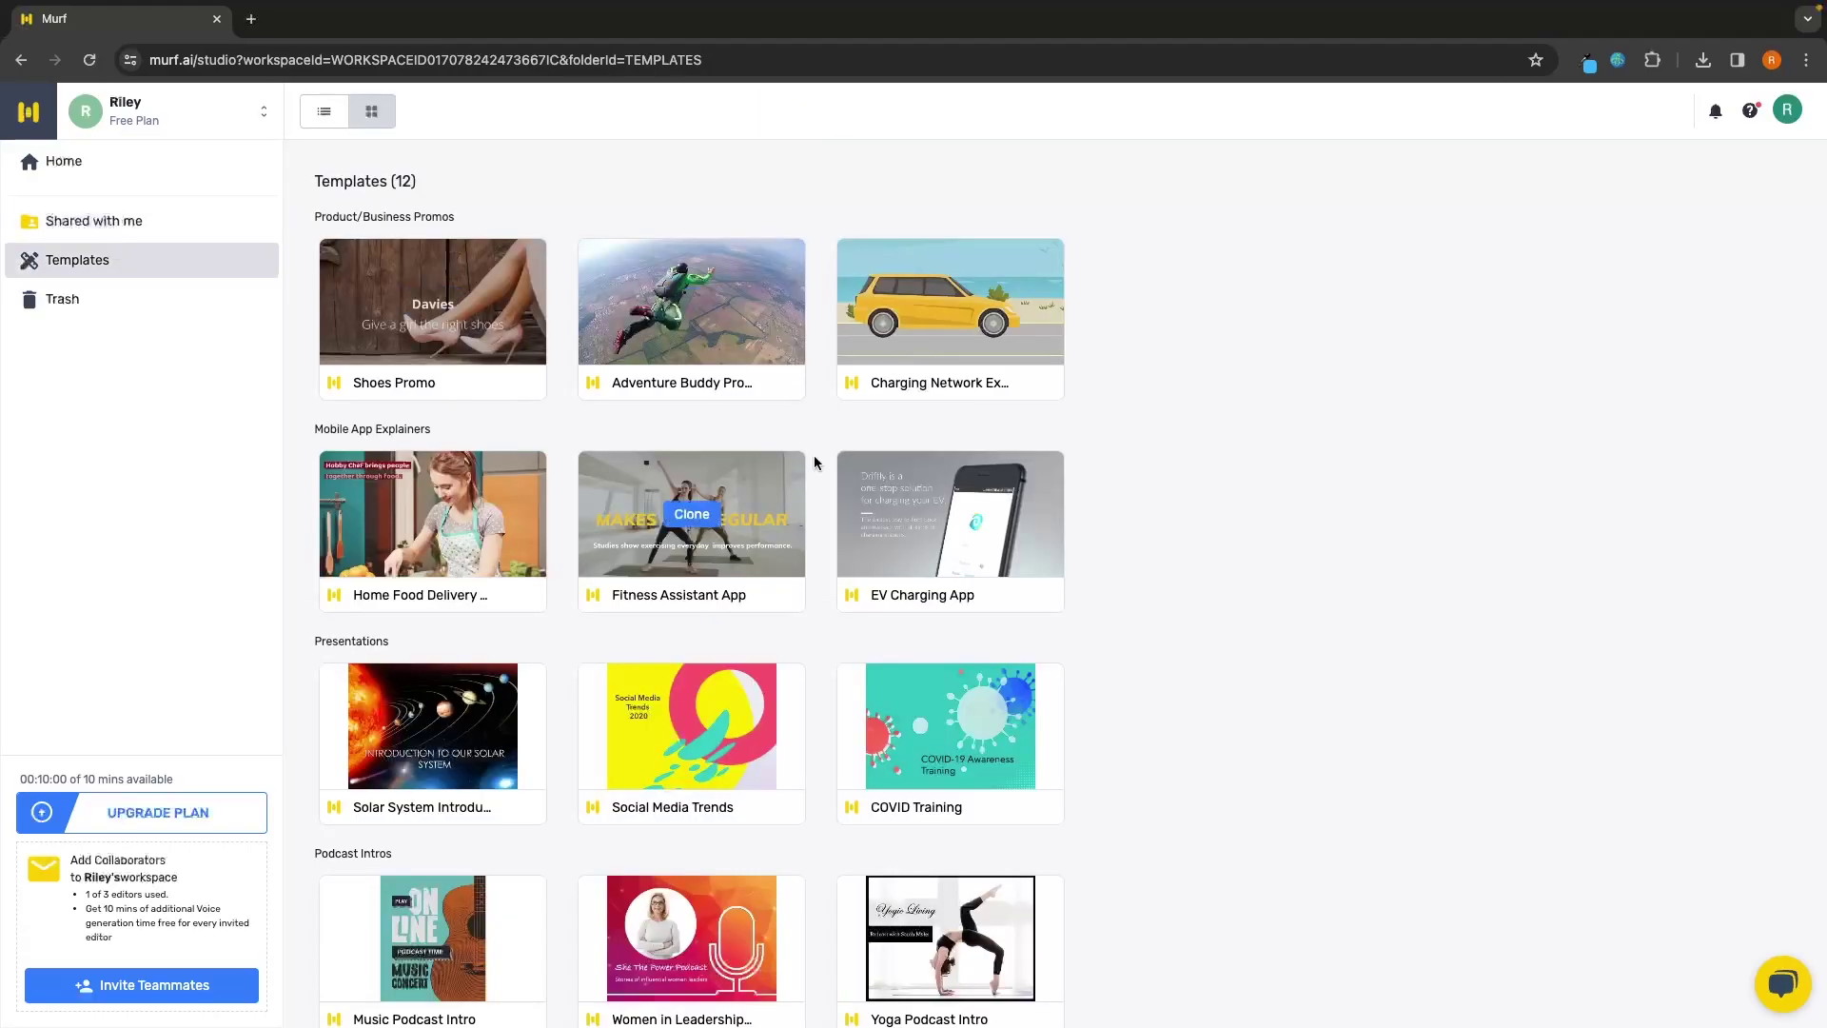
scroll(1043, 619, down, 1)
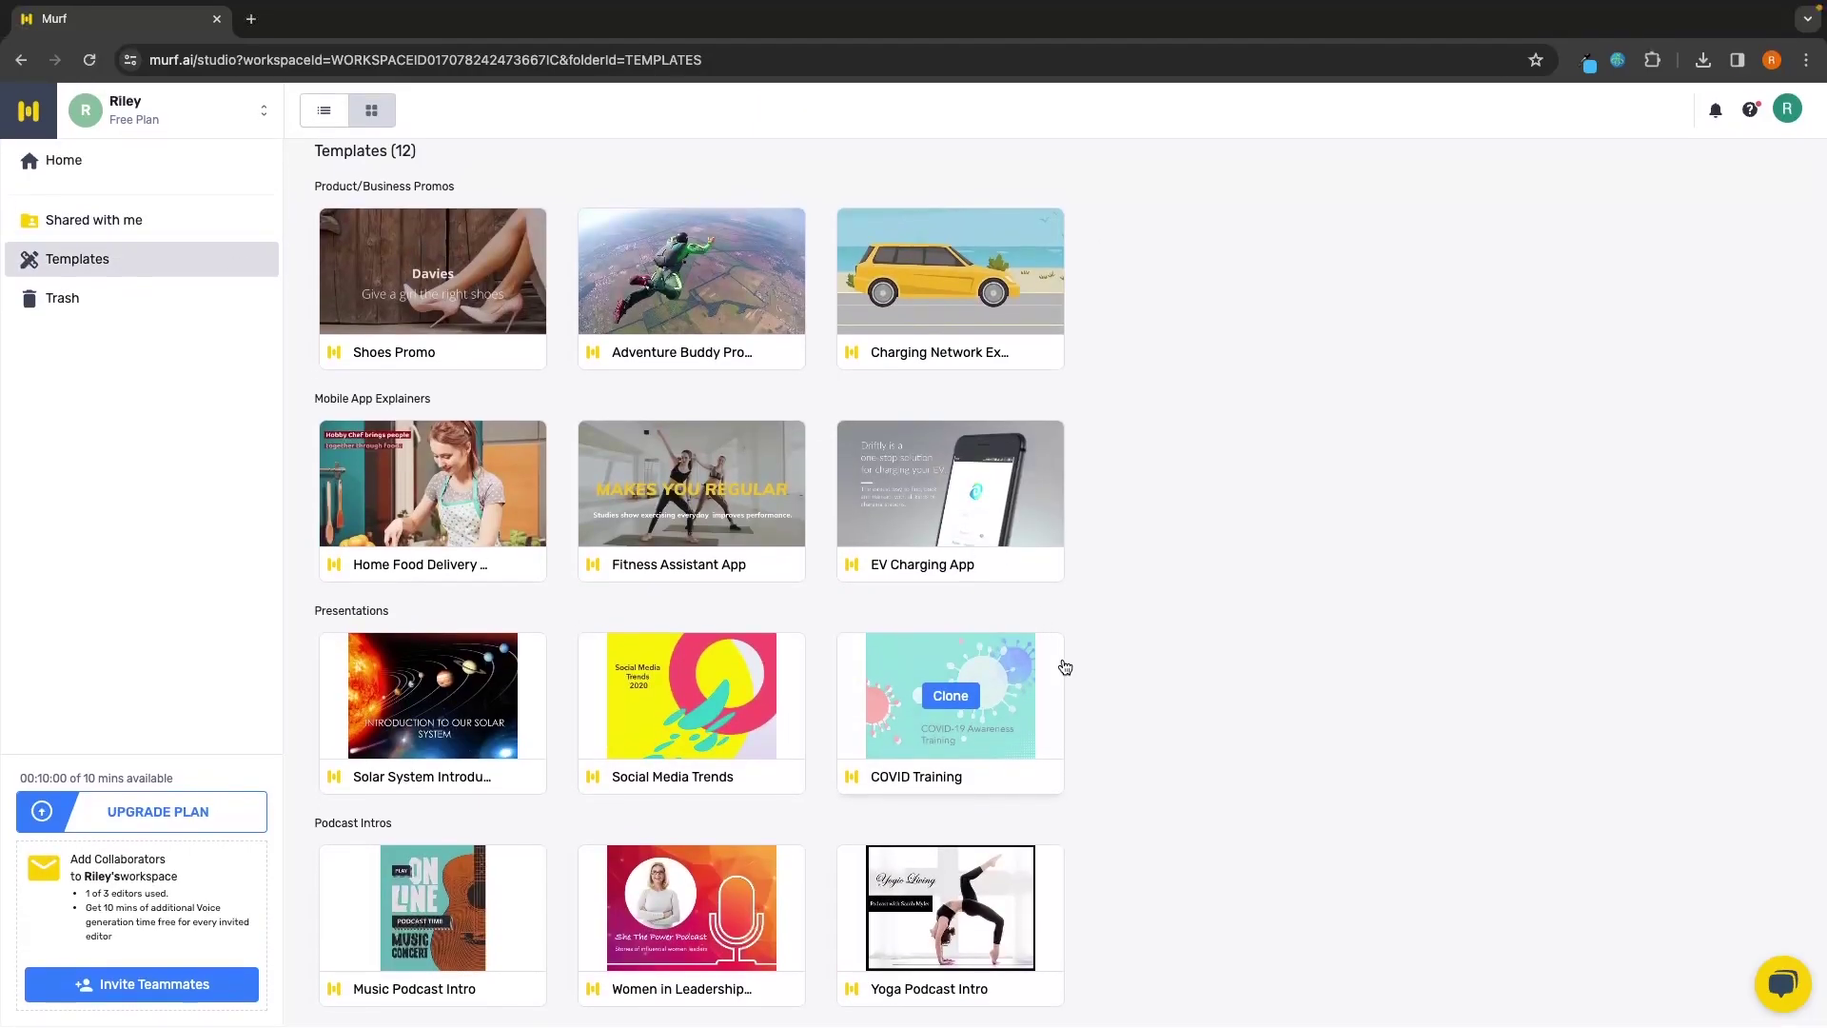
scroll(1060, 666, up, 1)
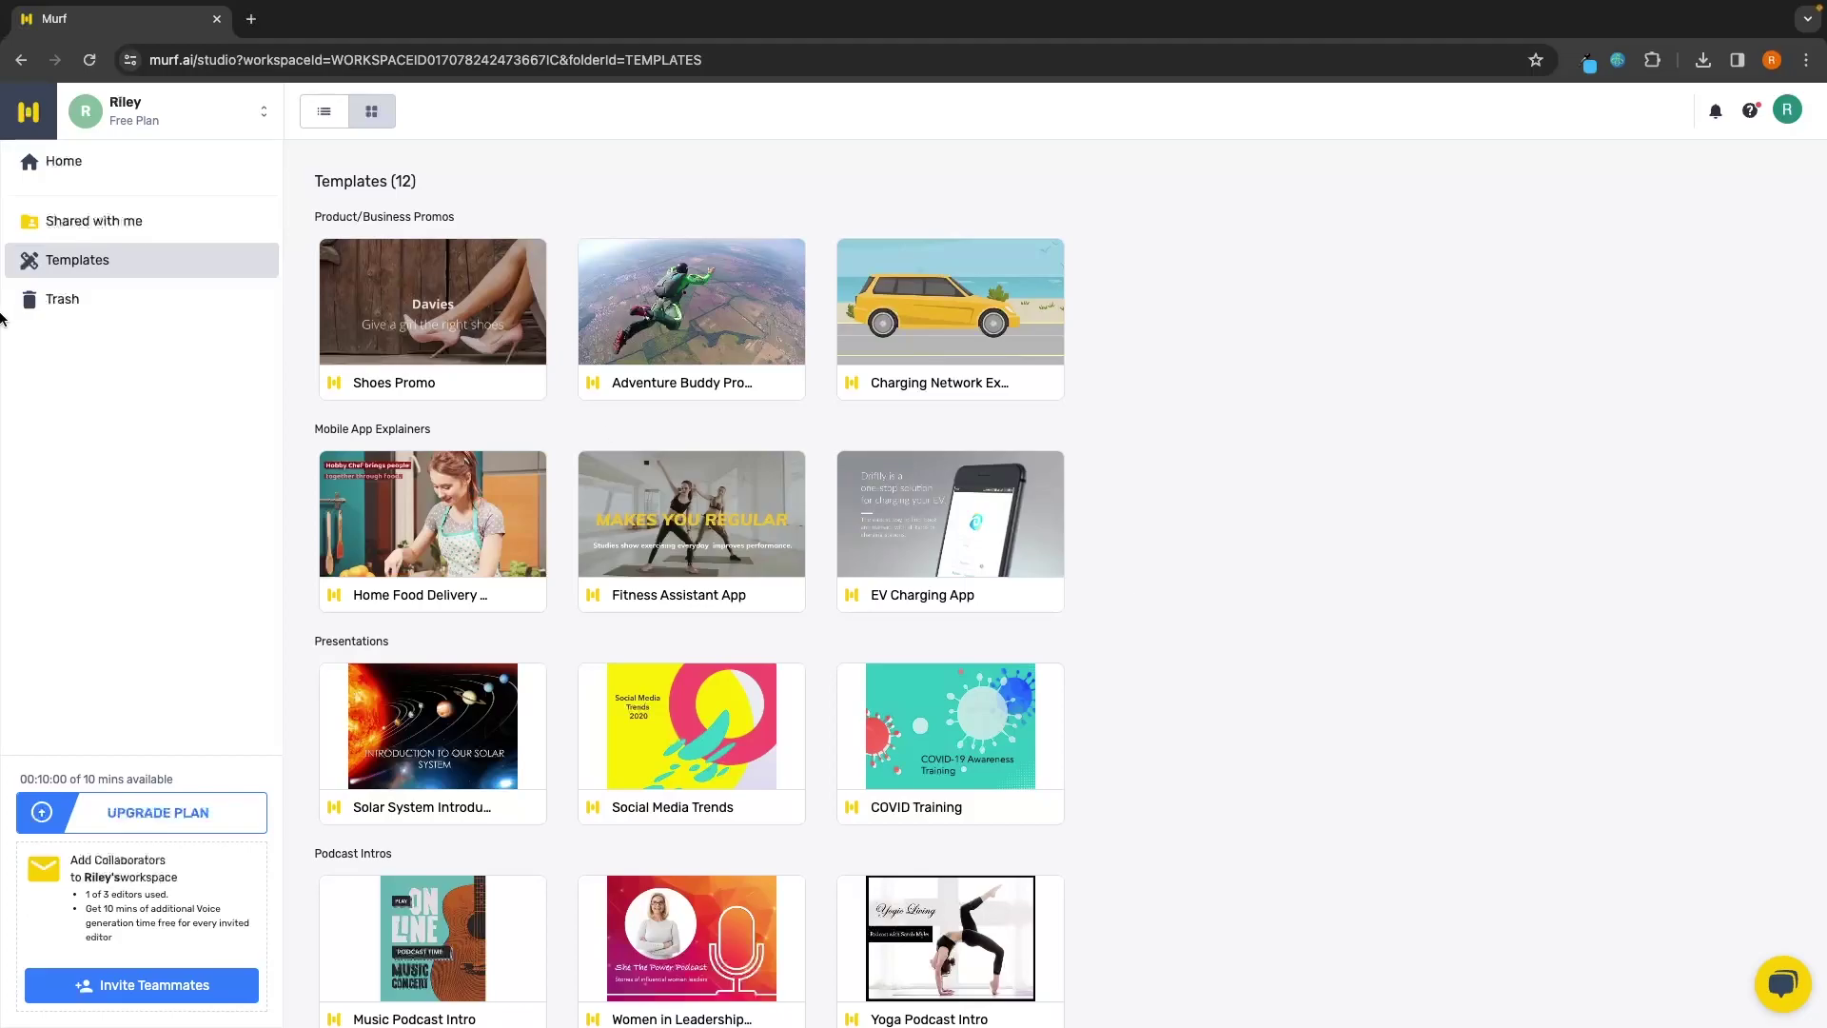
click(94, 307)
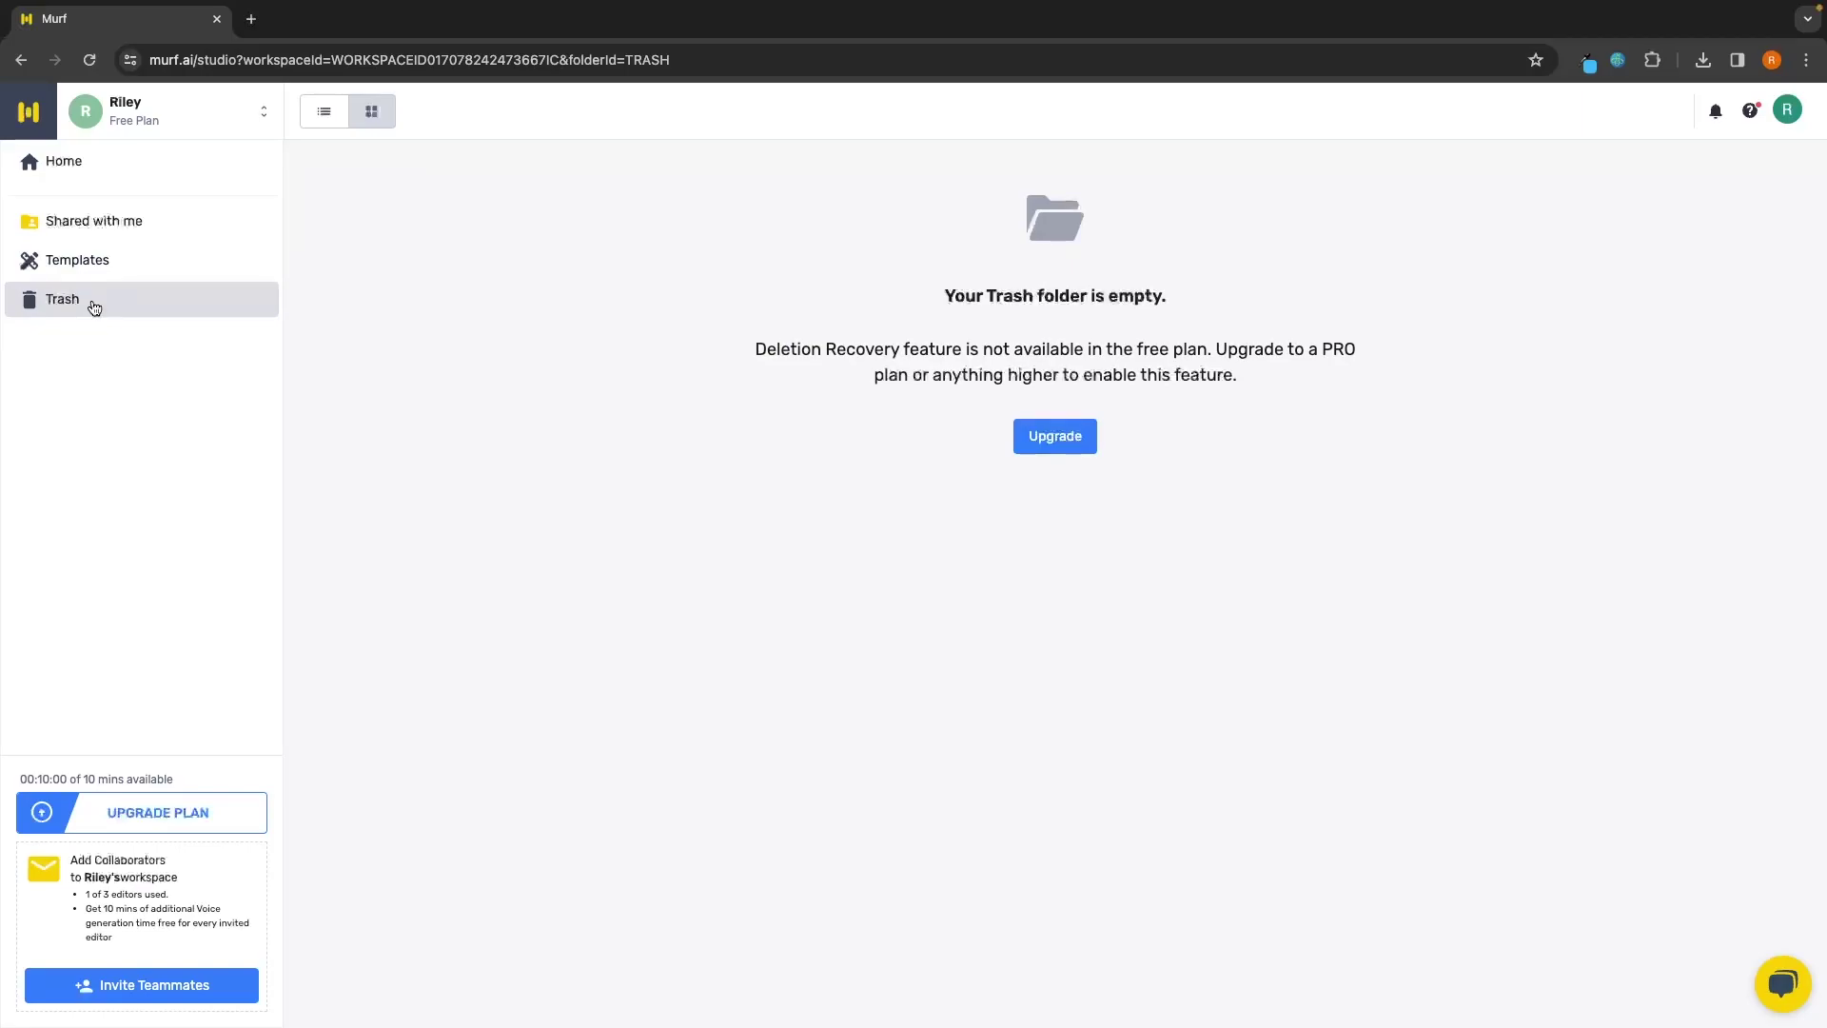
key(alt+Left)
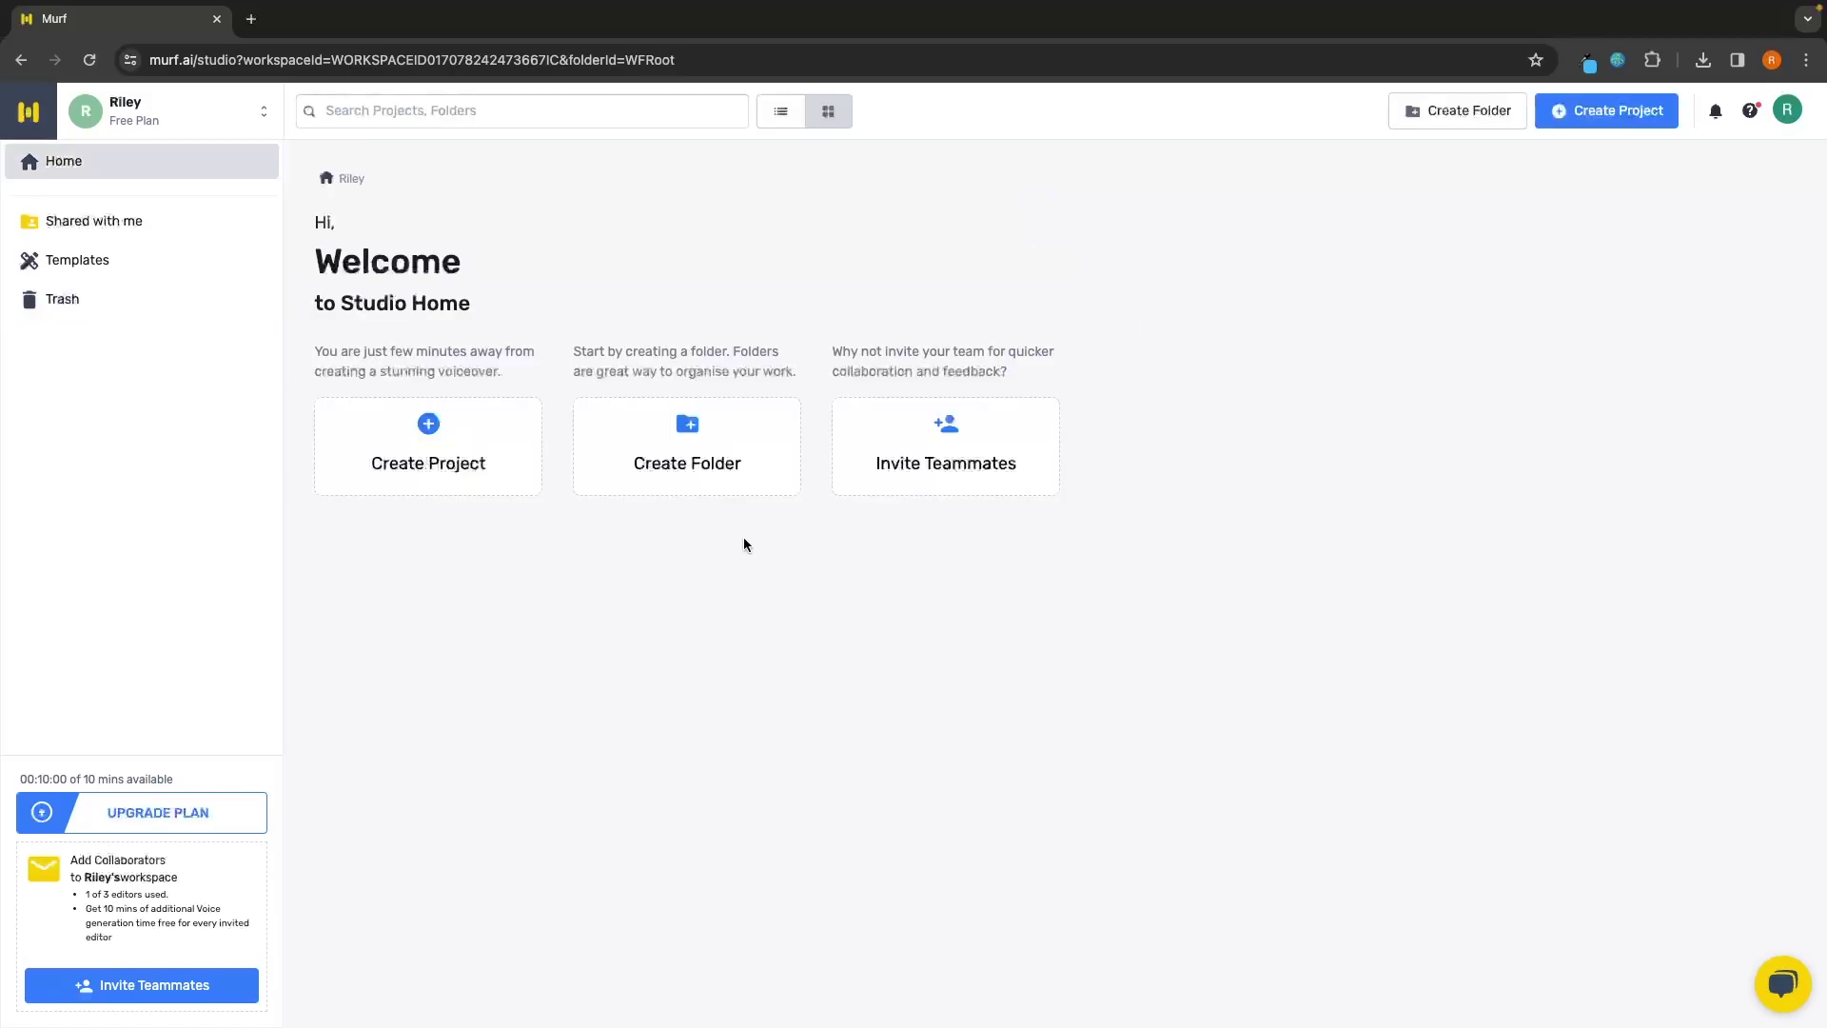
Make a new folder with the folder name 'Test'.
click(714, 474)
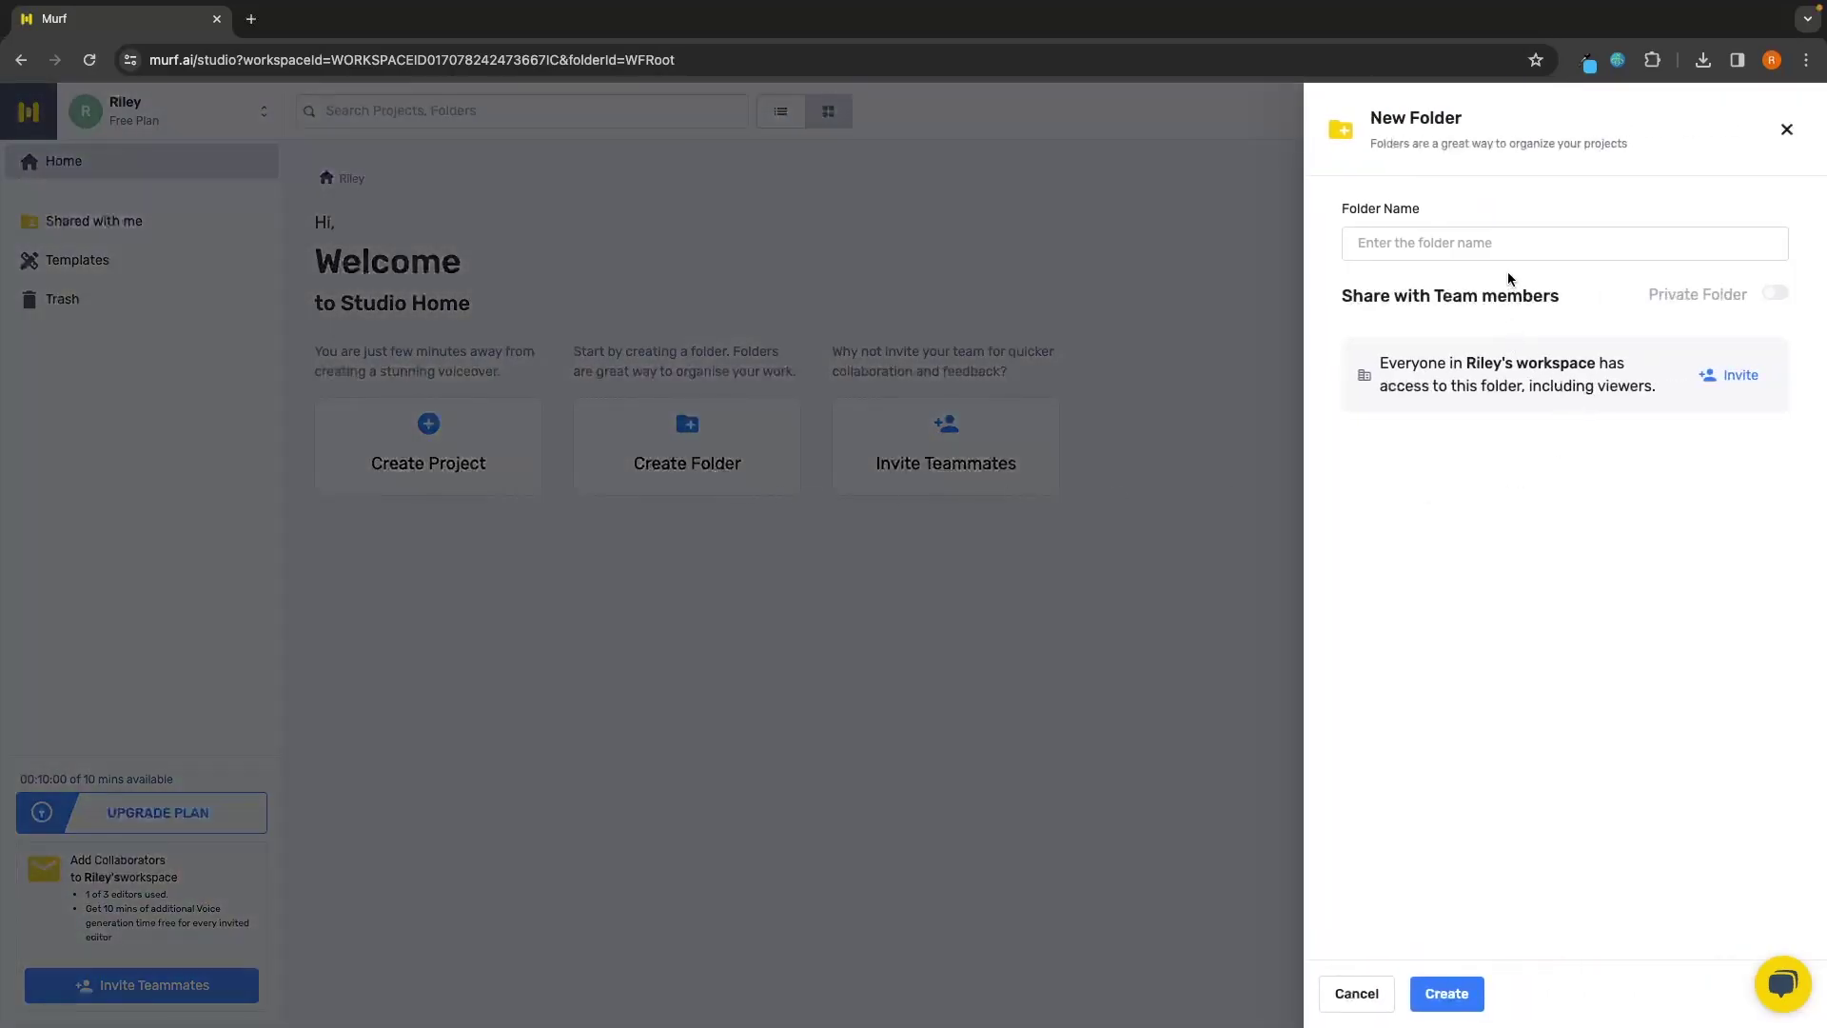
click(1500, 244)
text(Test)
click(1423, 992)
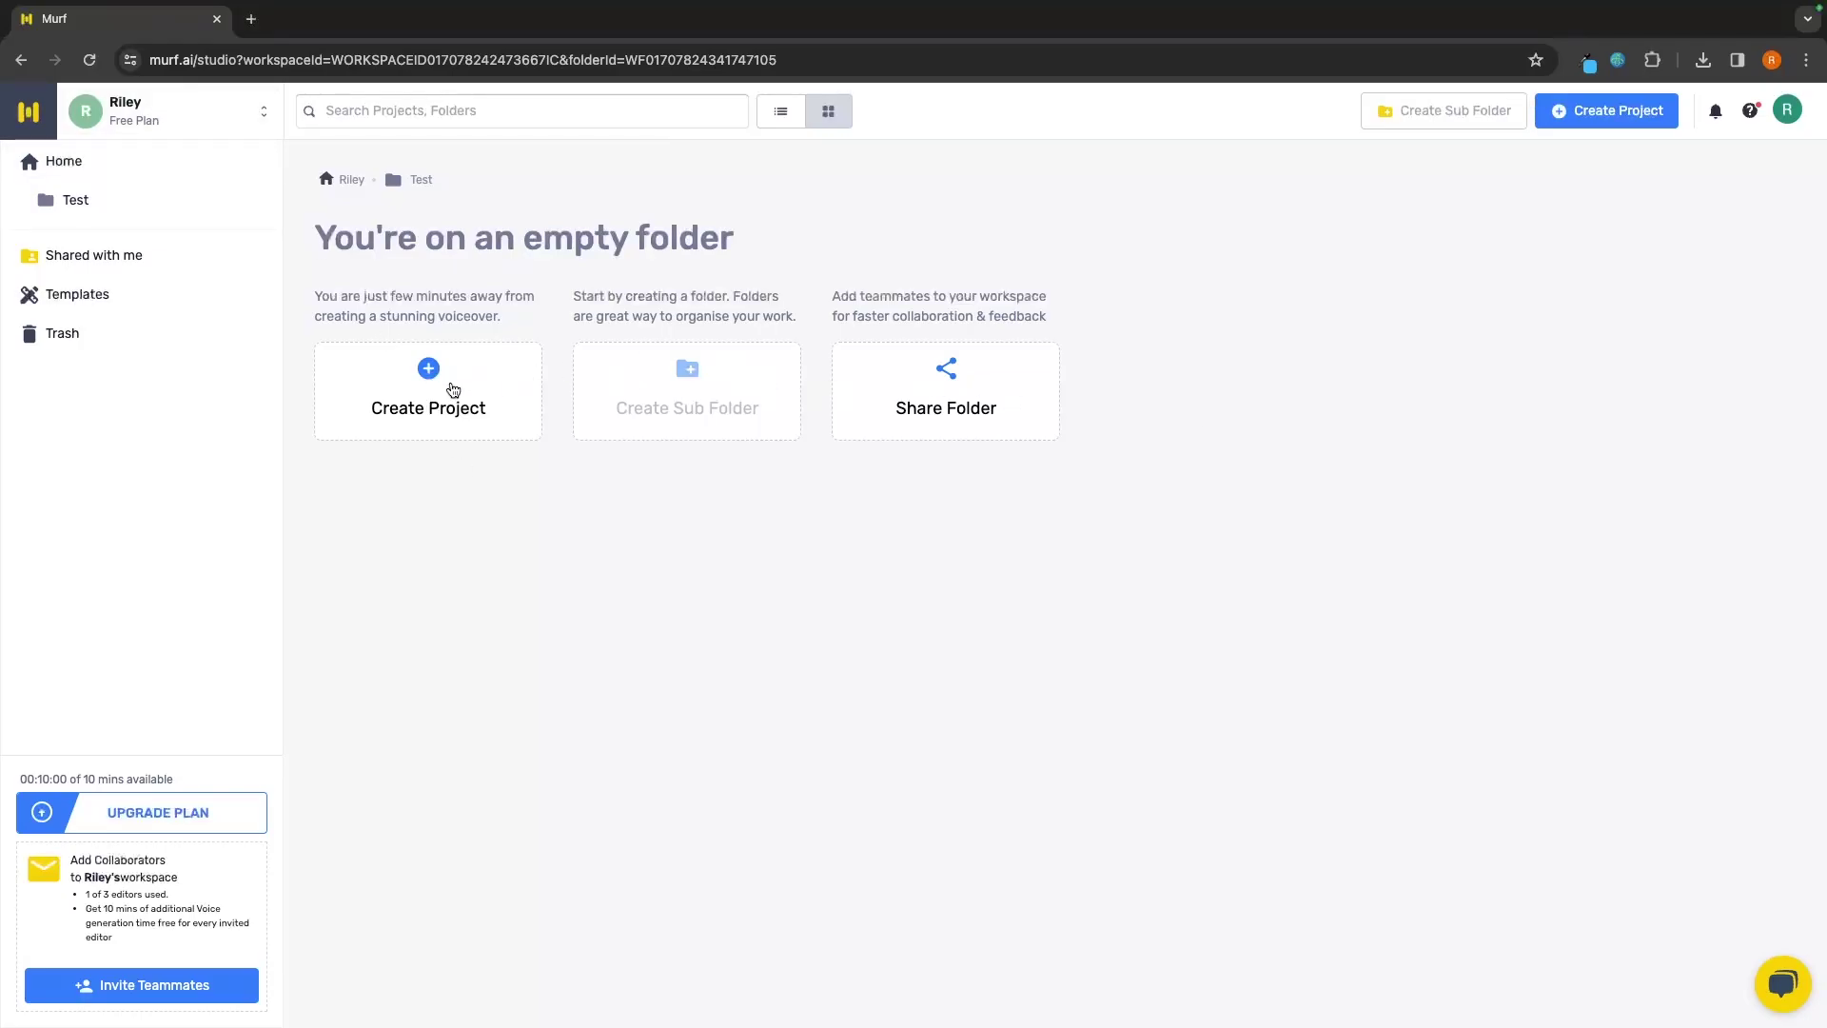
Create a project titled 'Test', compare video and audio templates, and start a blank audio project.
click(453, 390)
drag(682, 335, 484, 340)
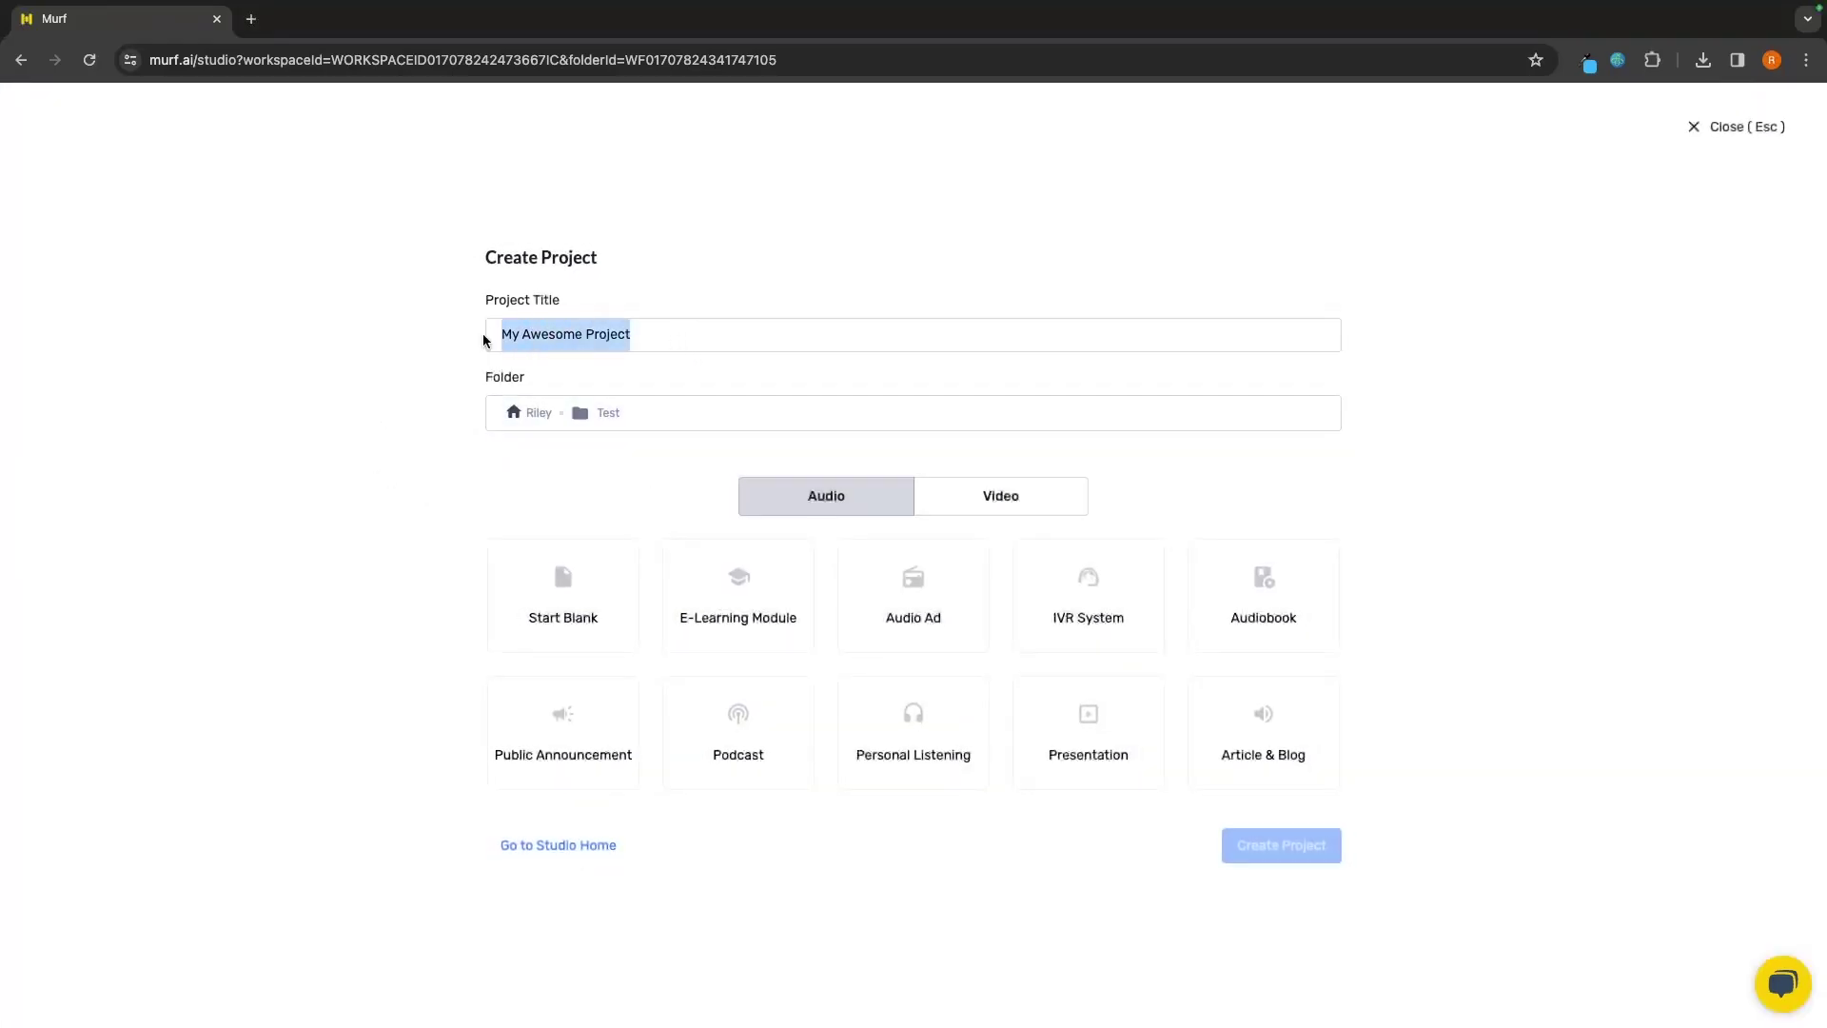
text(Test)
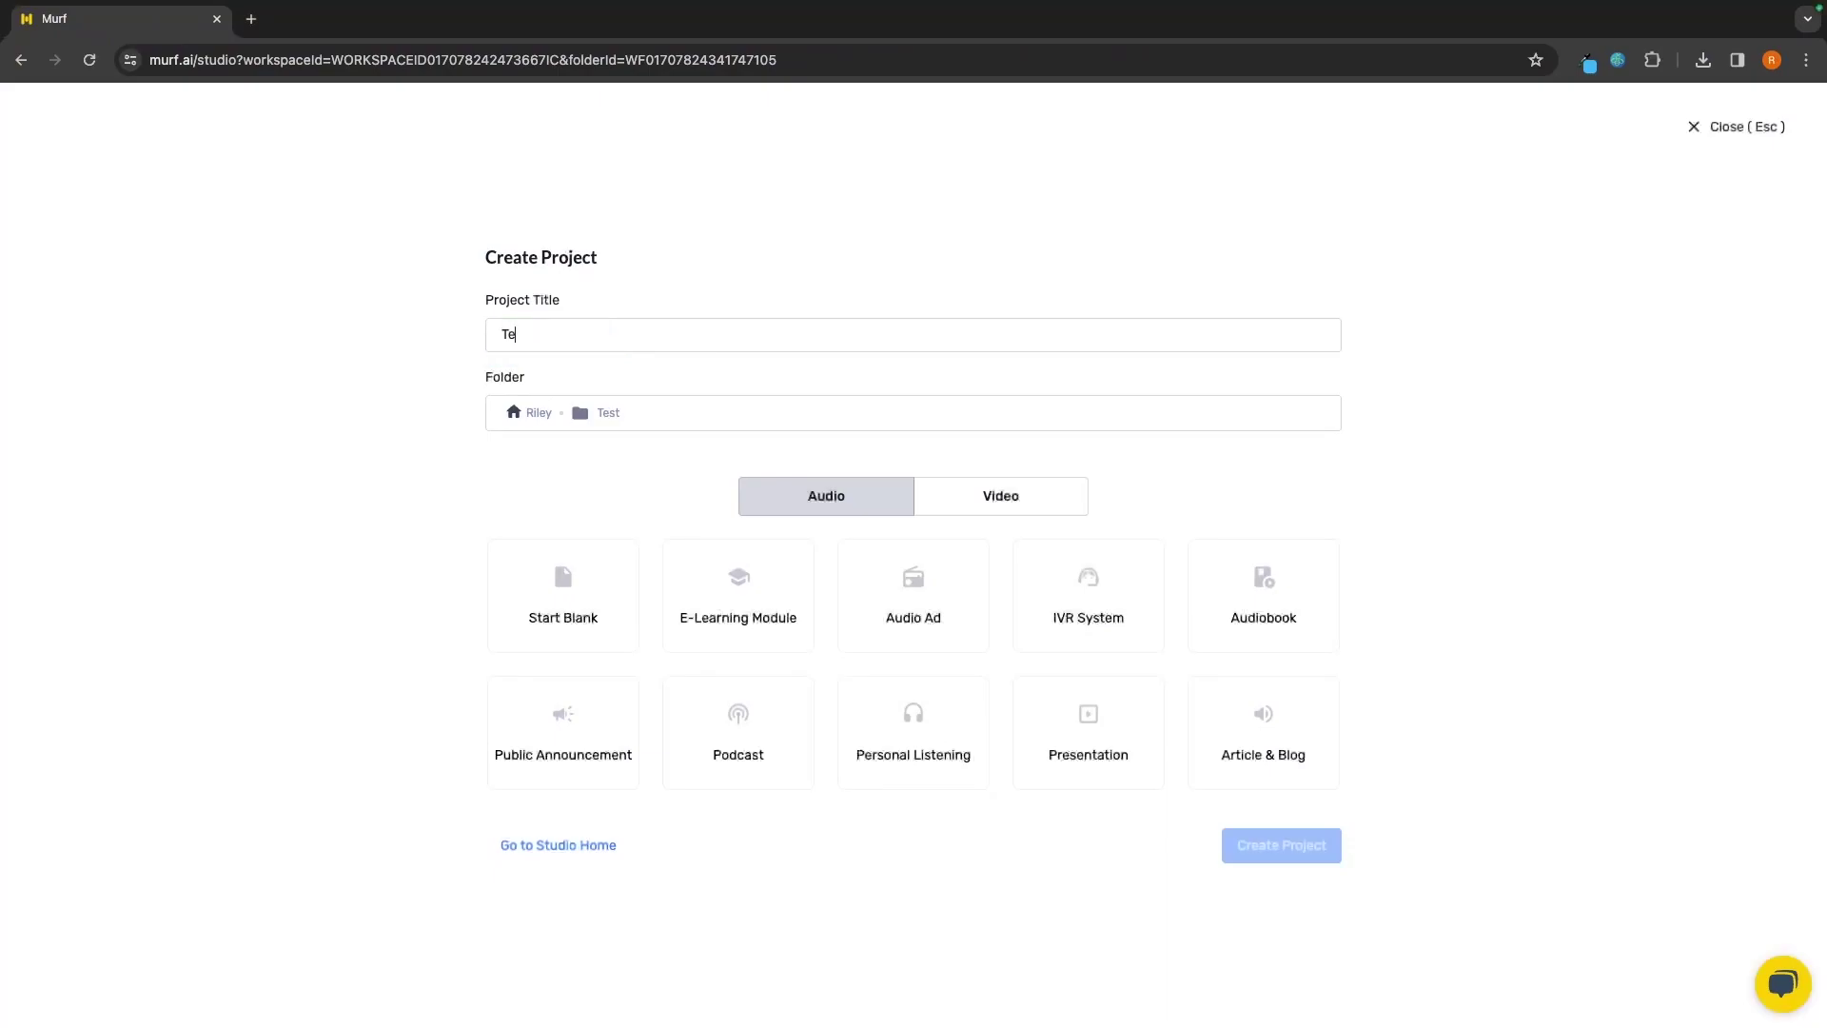
click(936, 504)
click(880, 504)
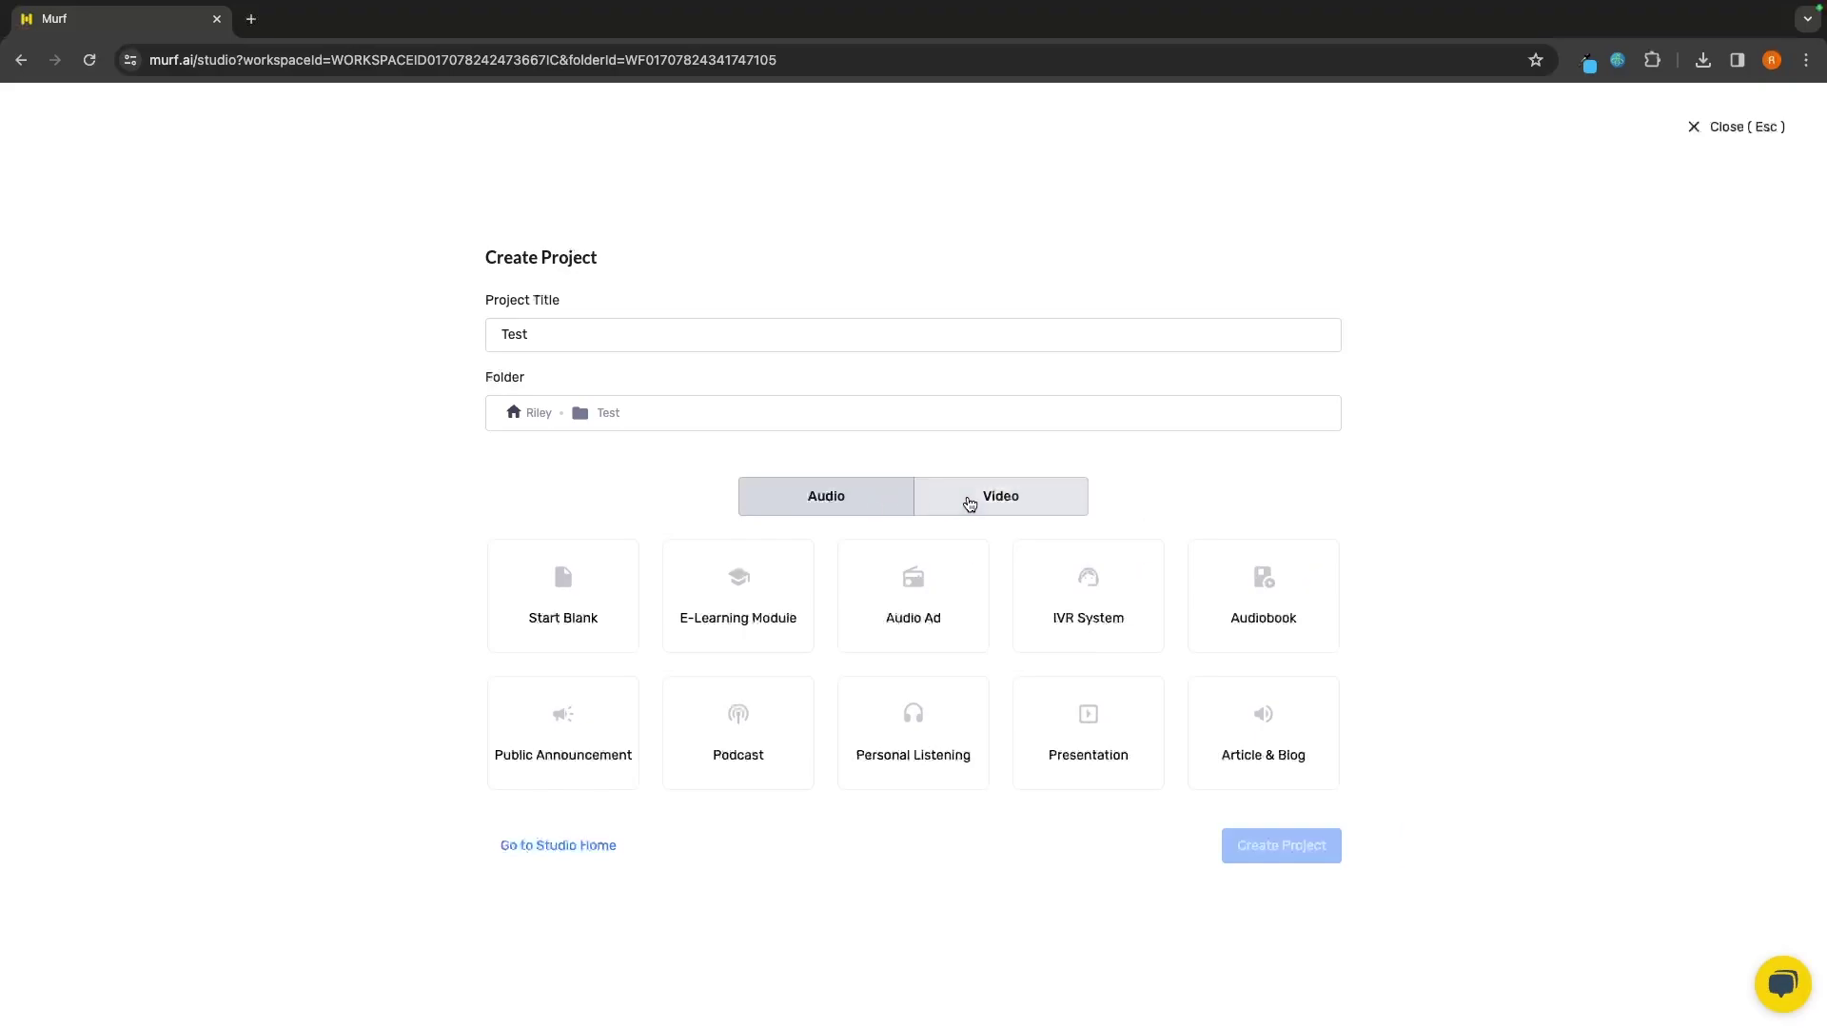
click(1037, 512)
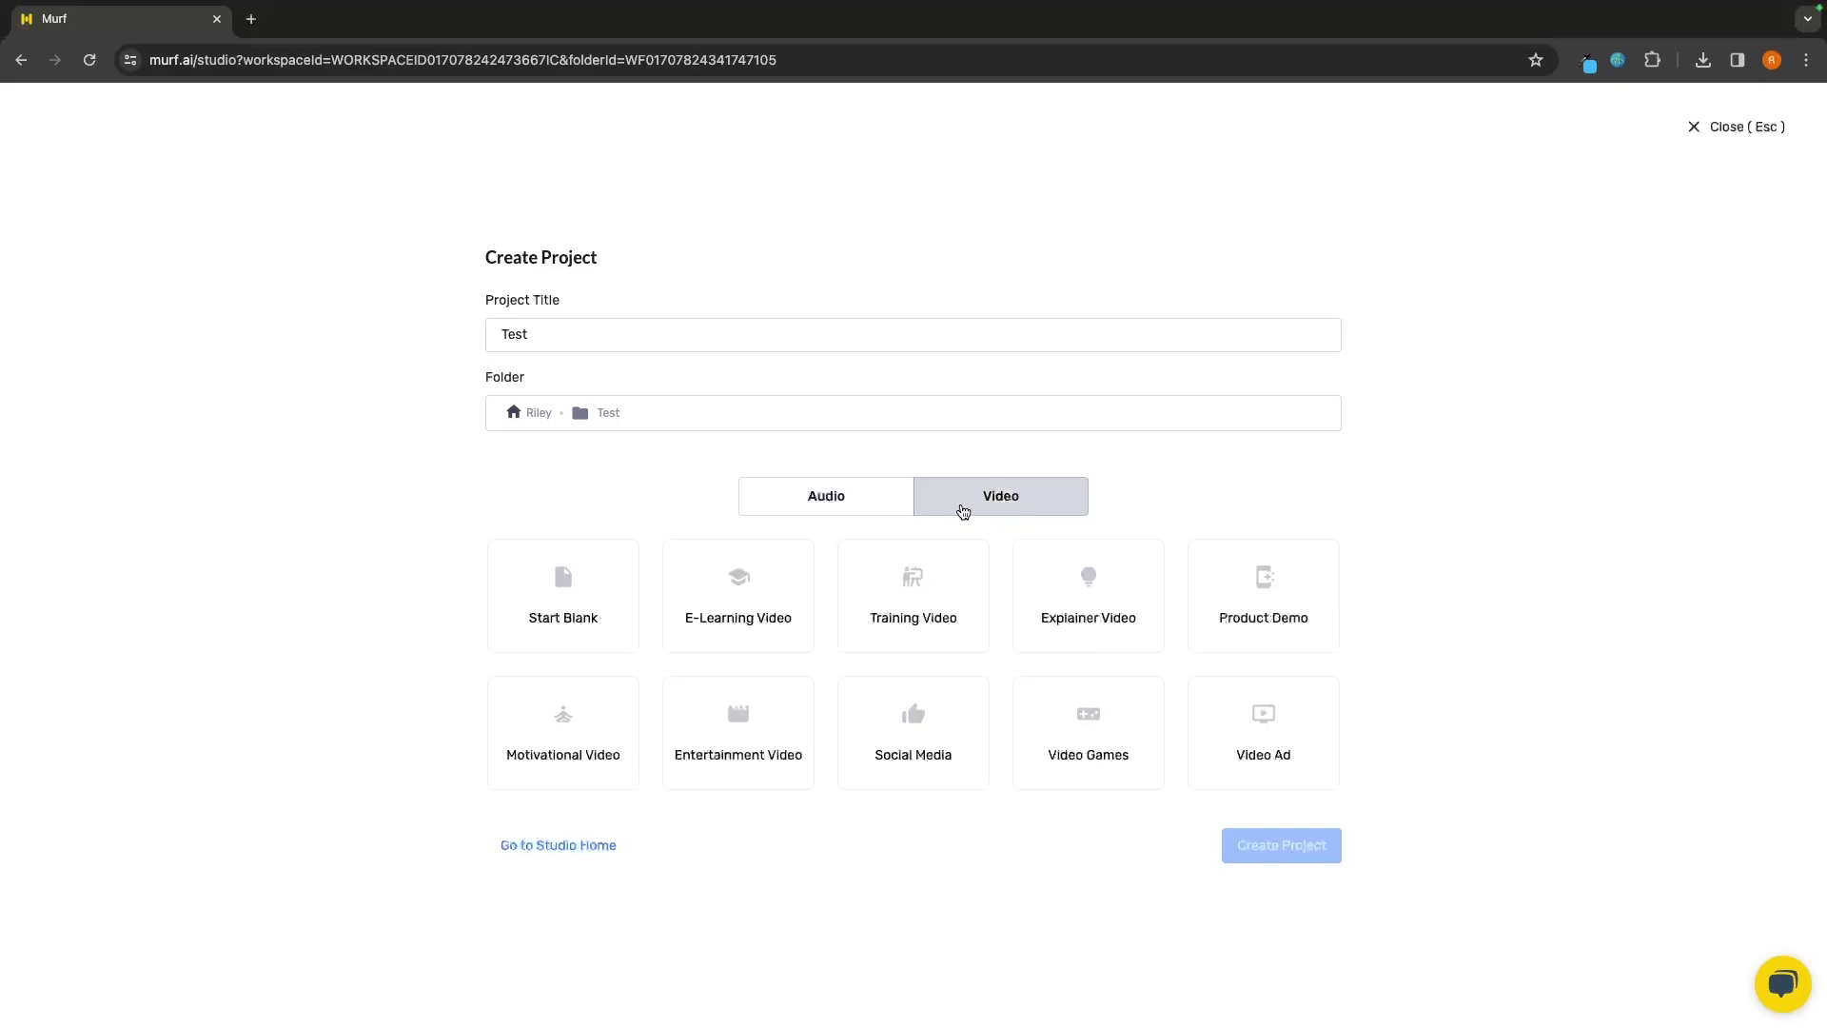
click(823, 498)
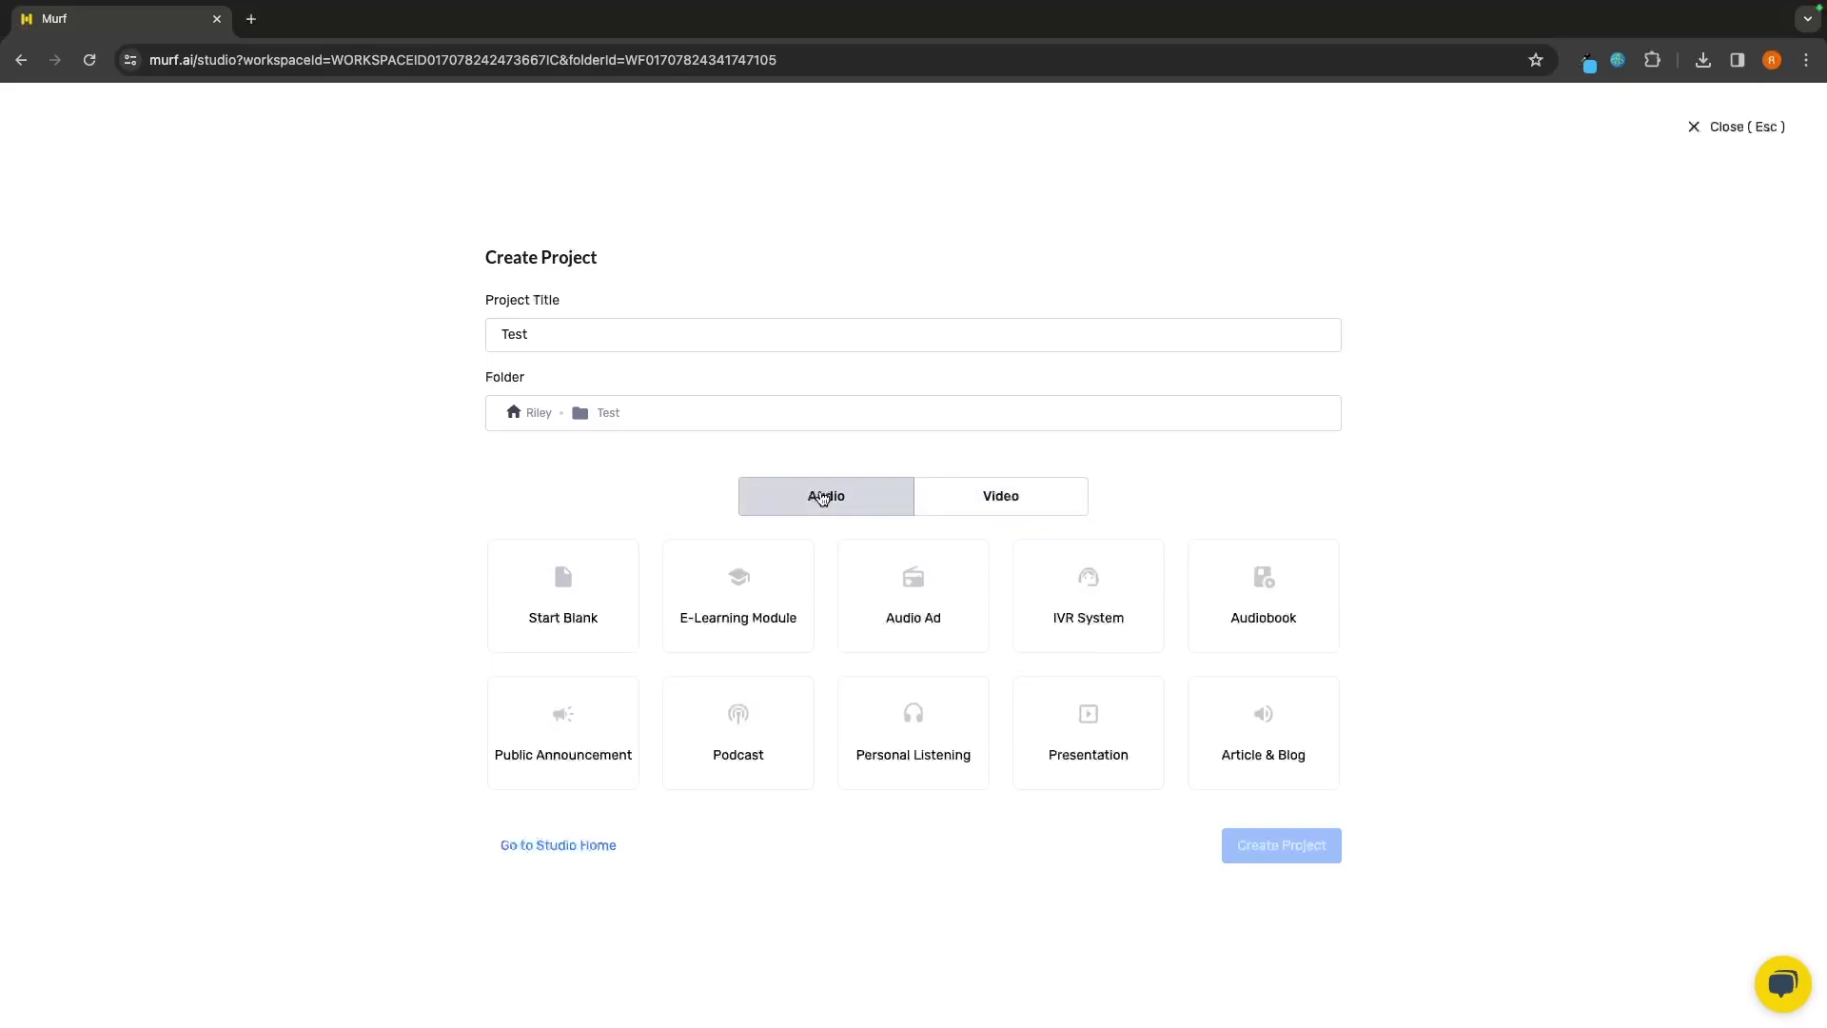
click(563, 571)
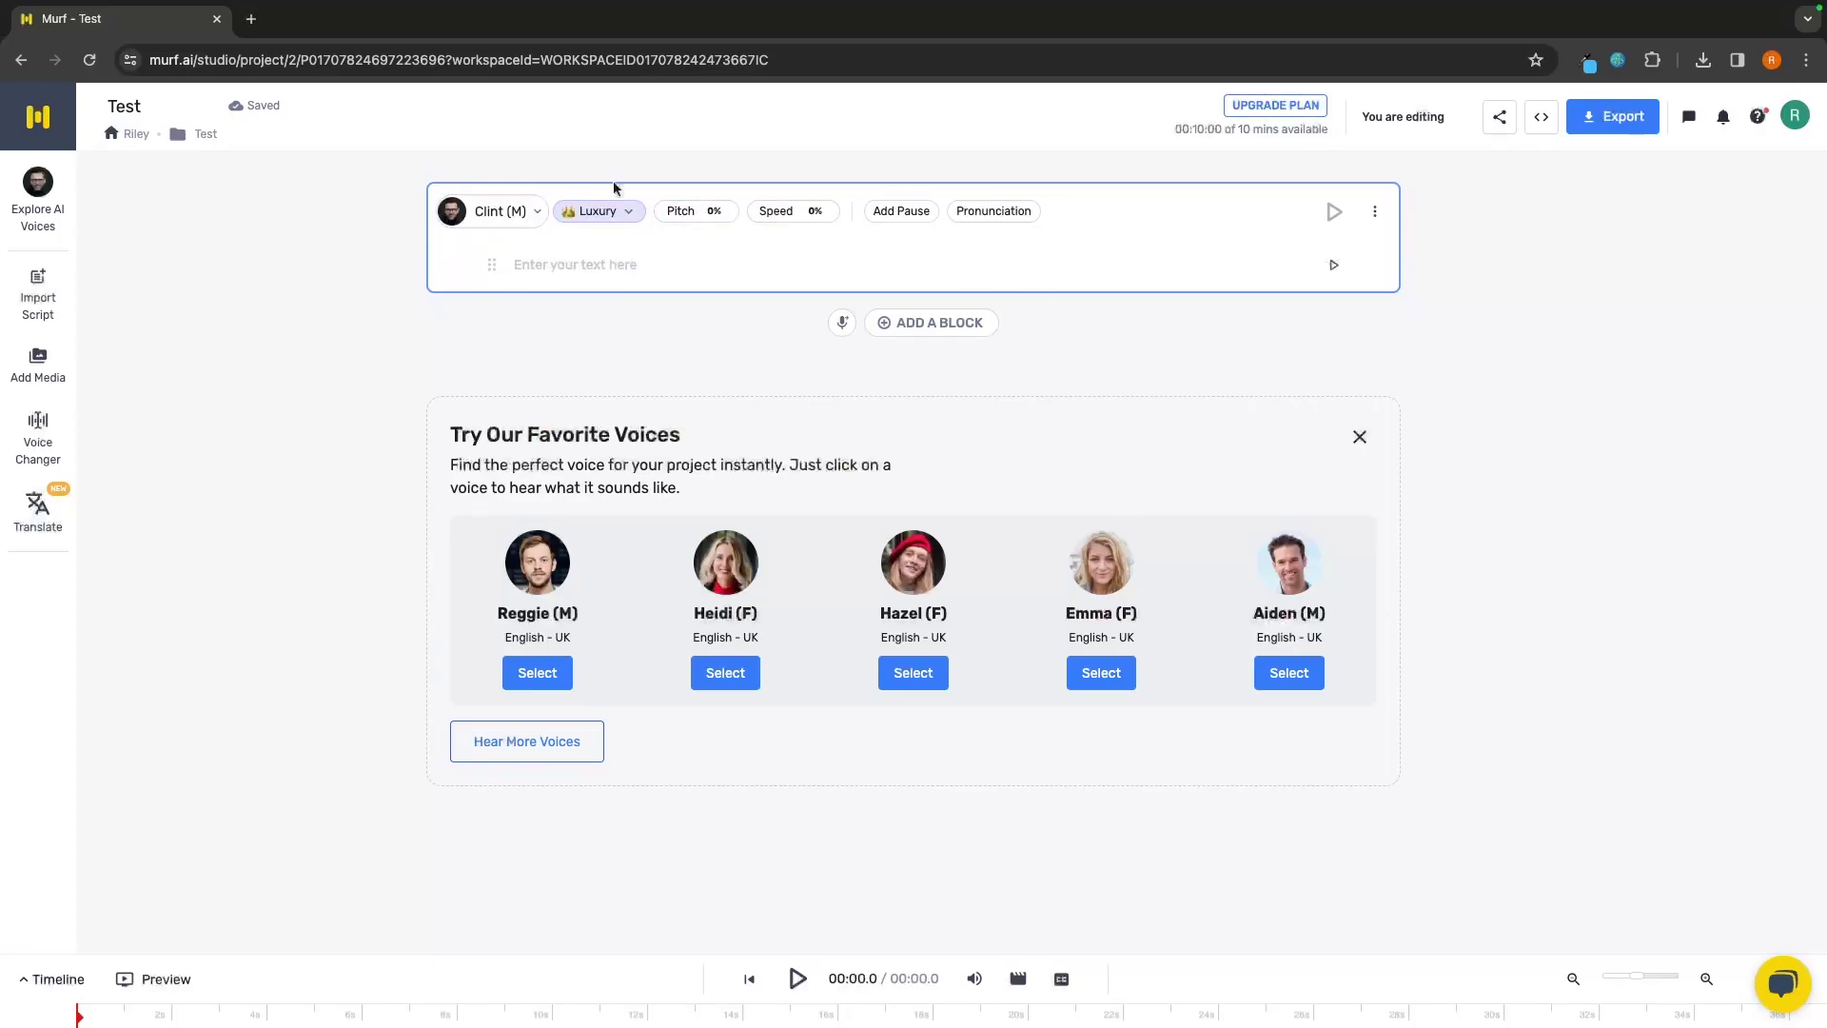
In the block's voice library, hide Pro voices and filter the language to English - UK.
click(529, 219)
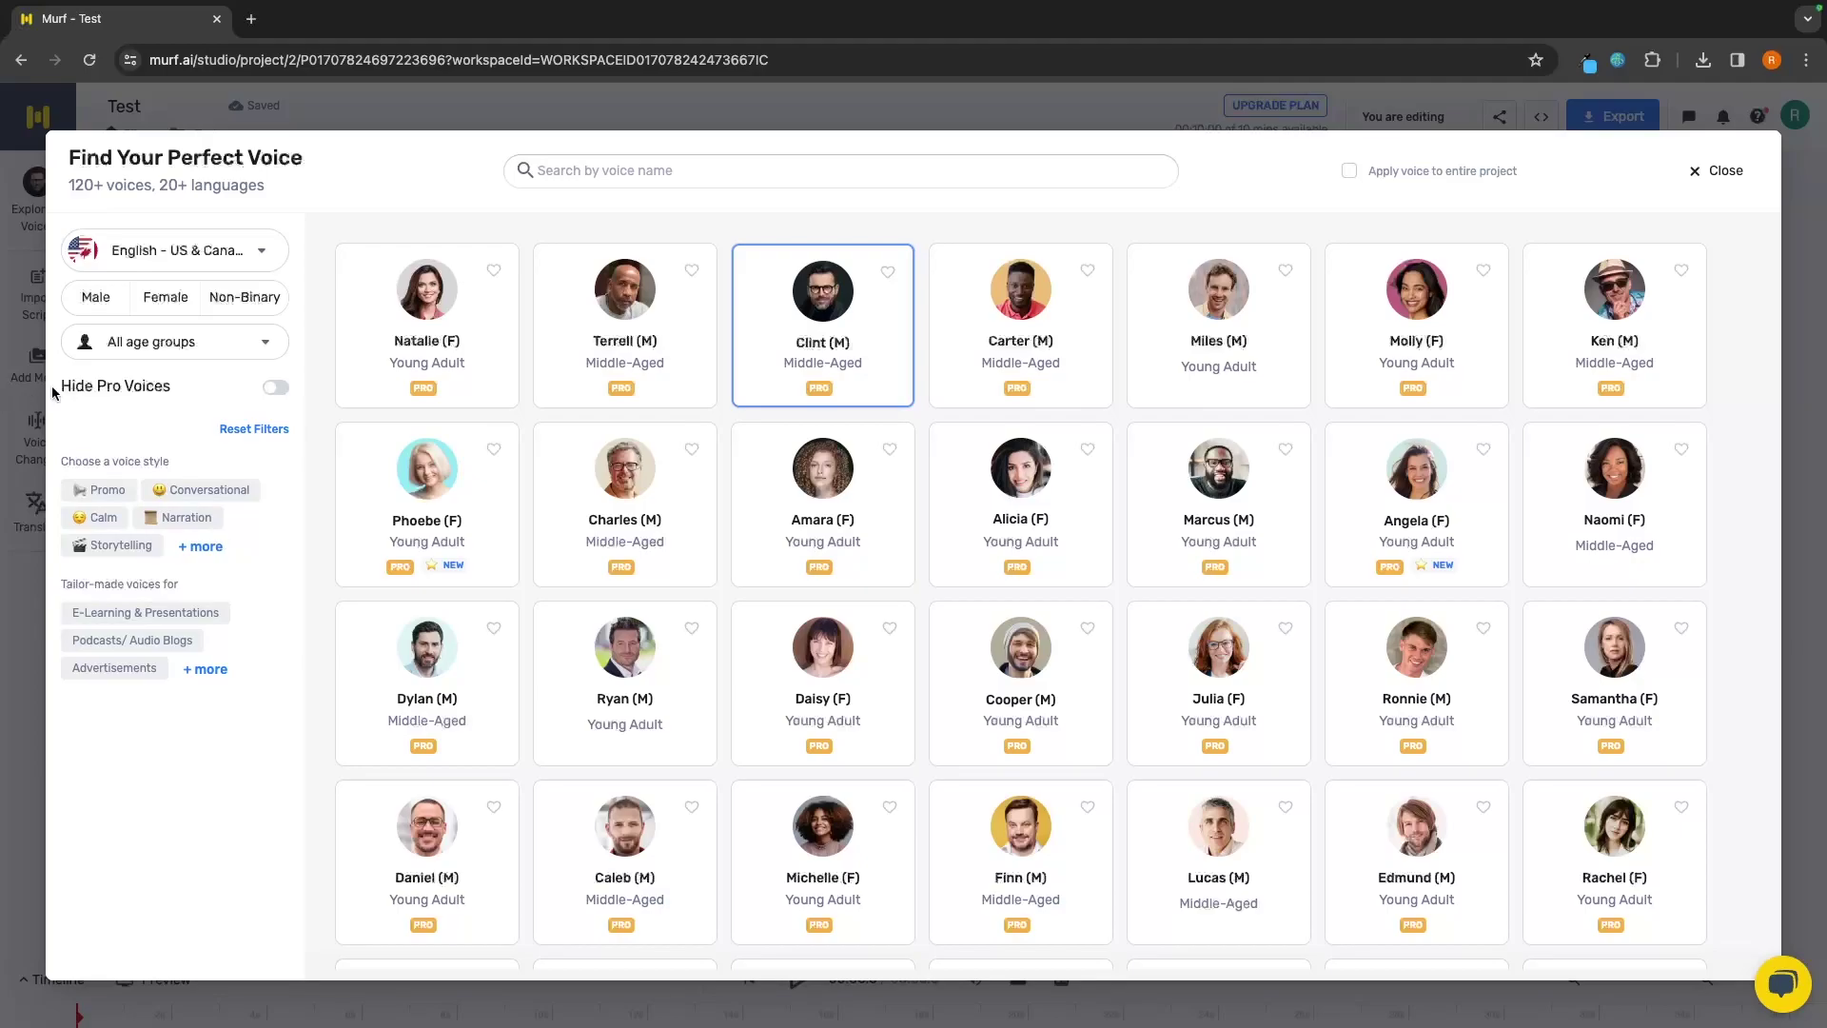
click(279, 391)
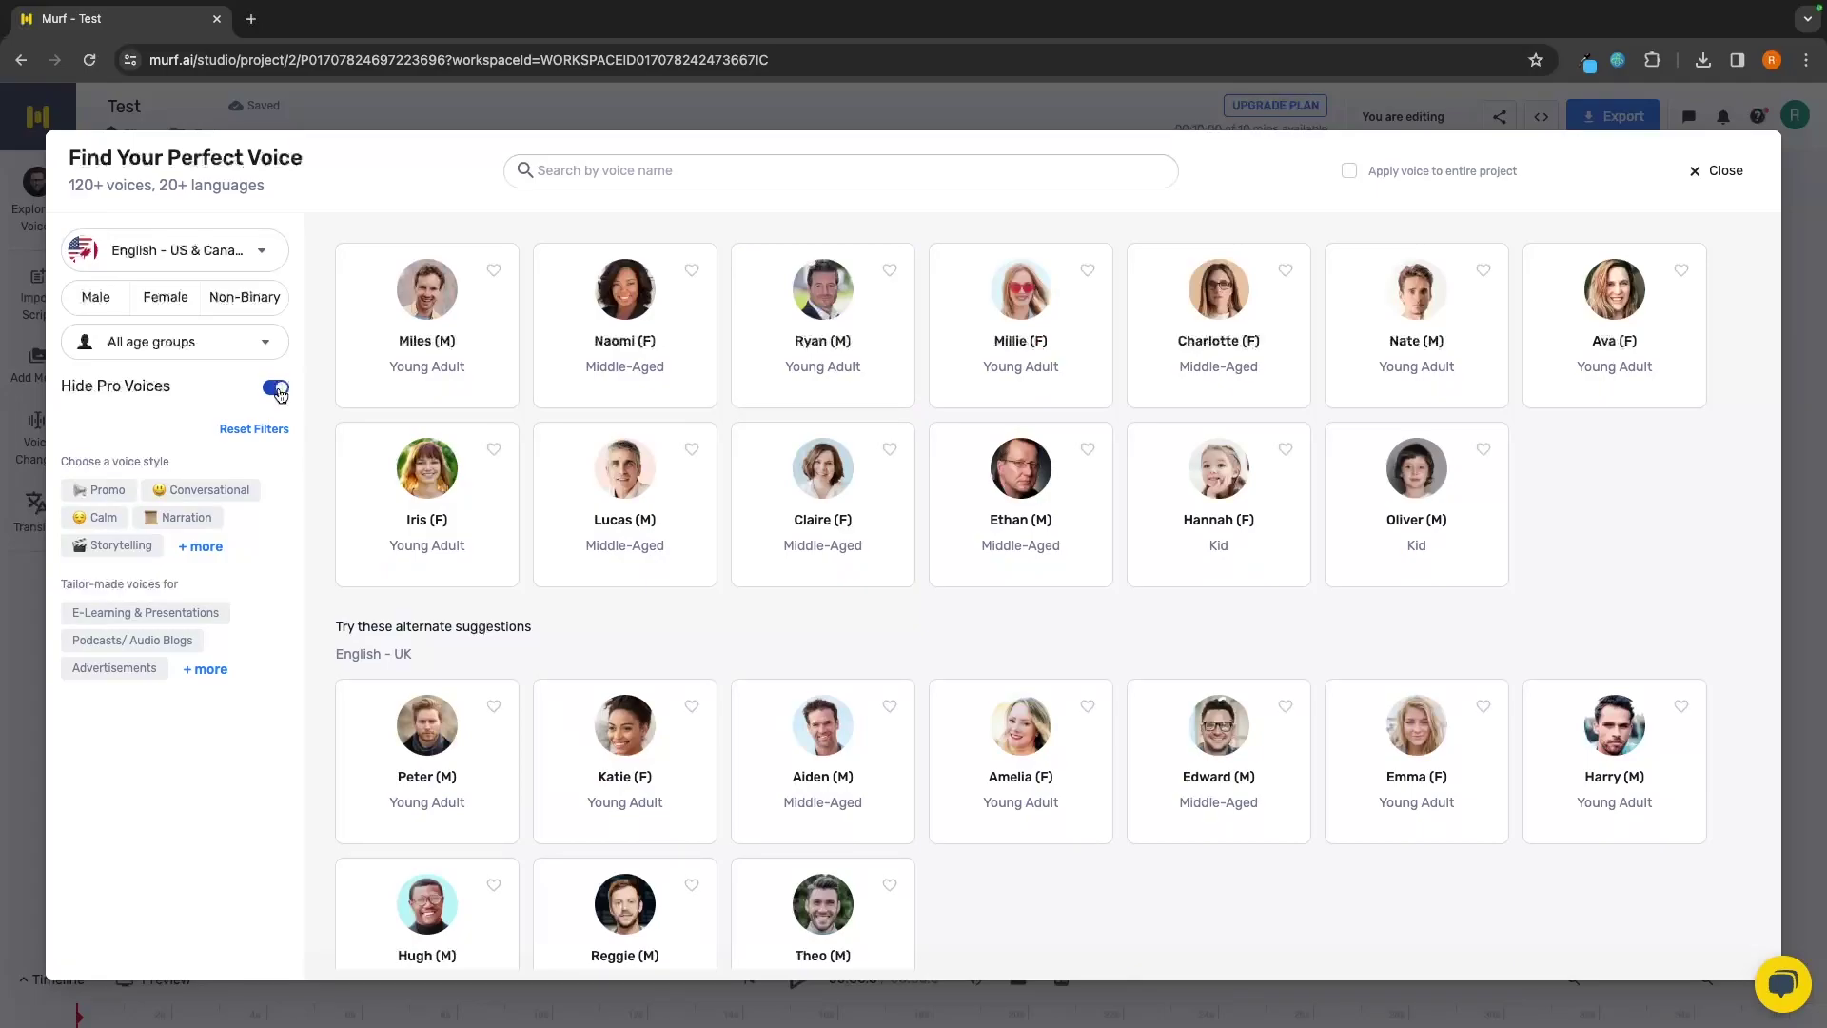
click(211, 264)
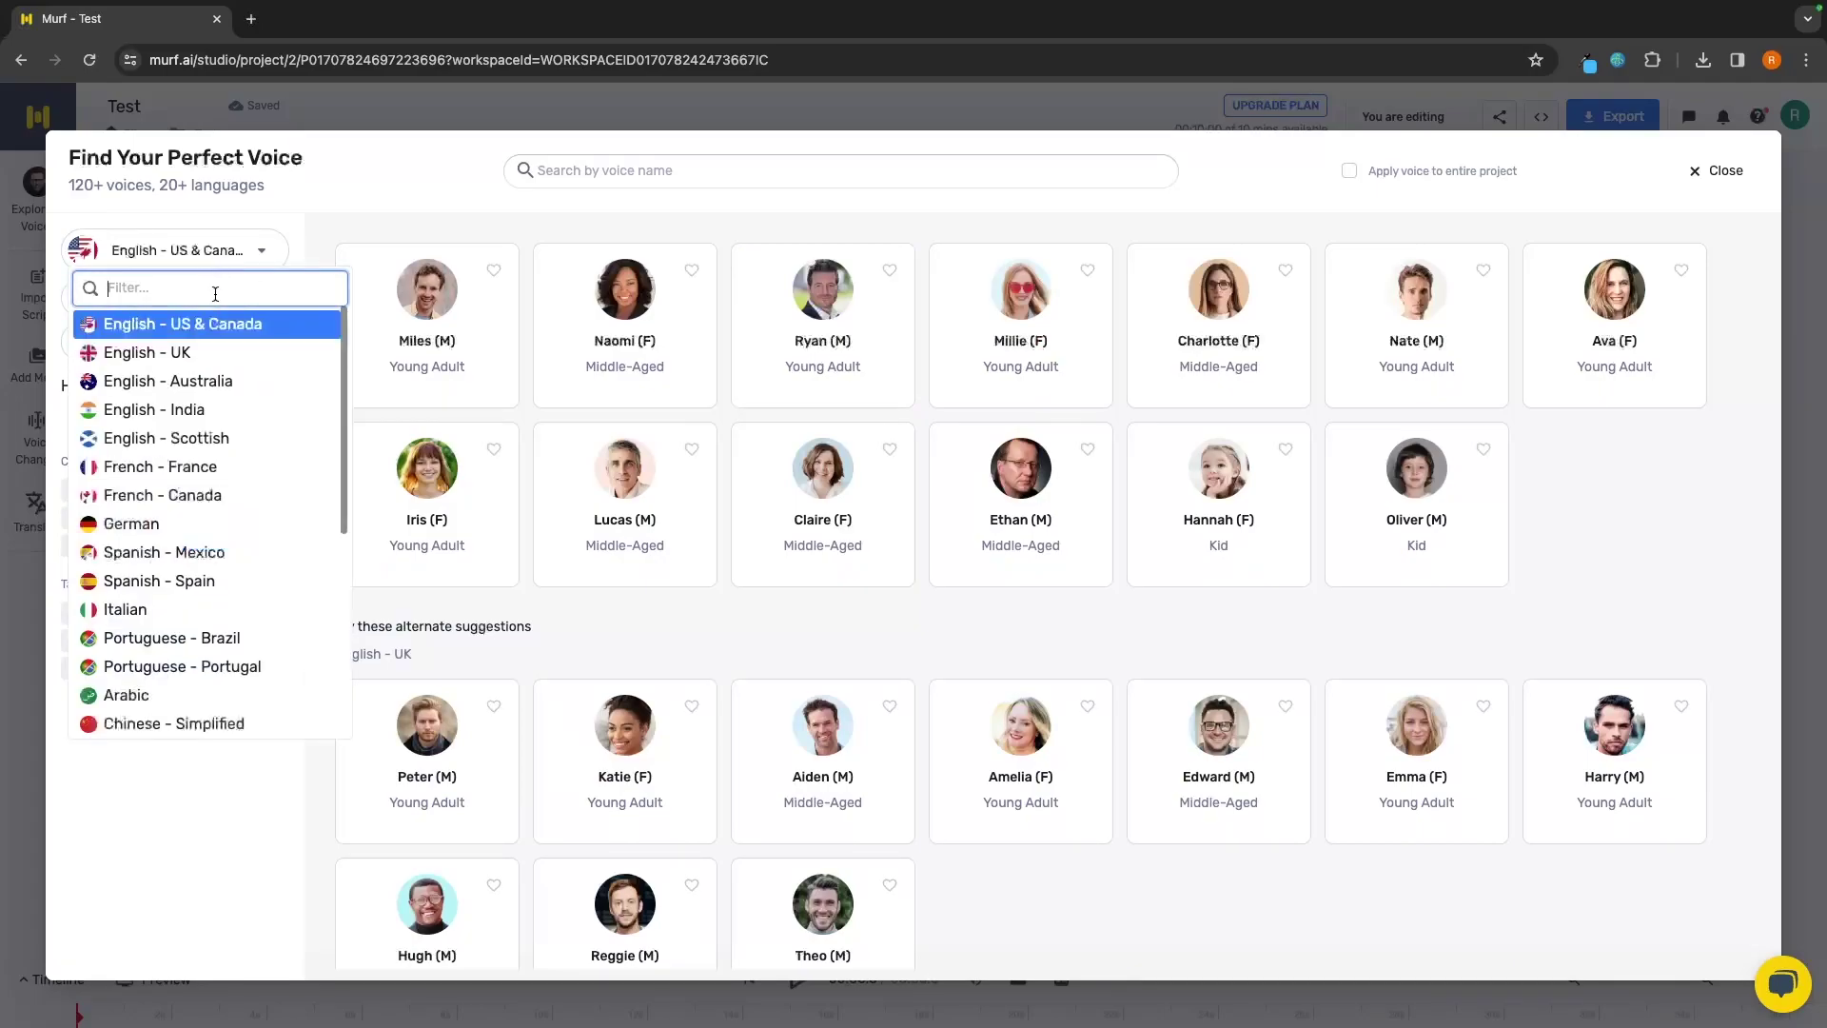
scroll(225, 428, down, 5)
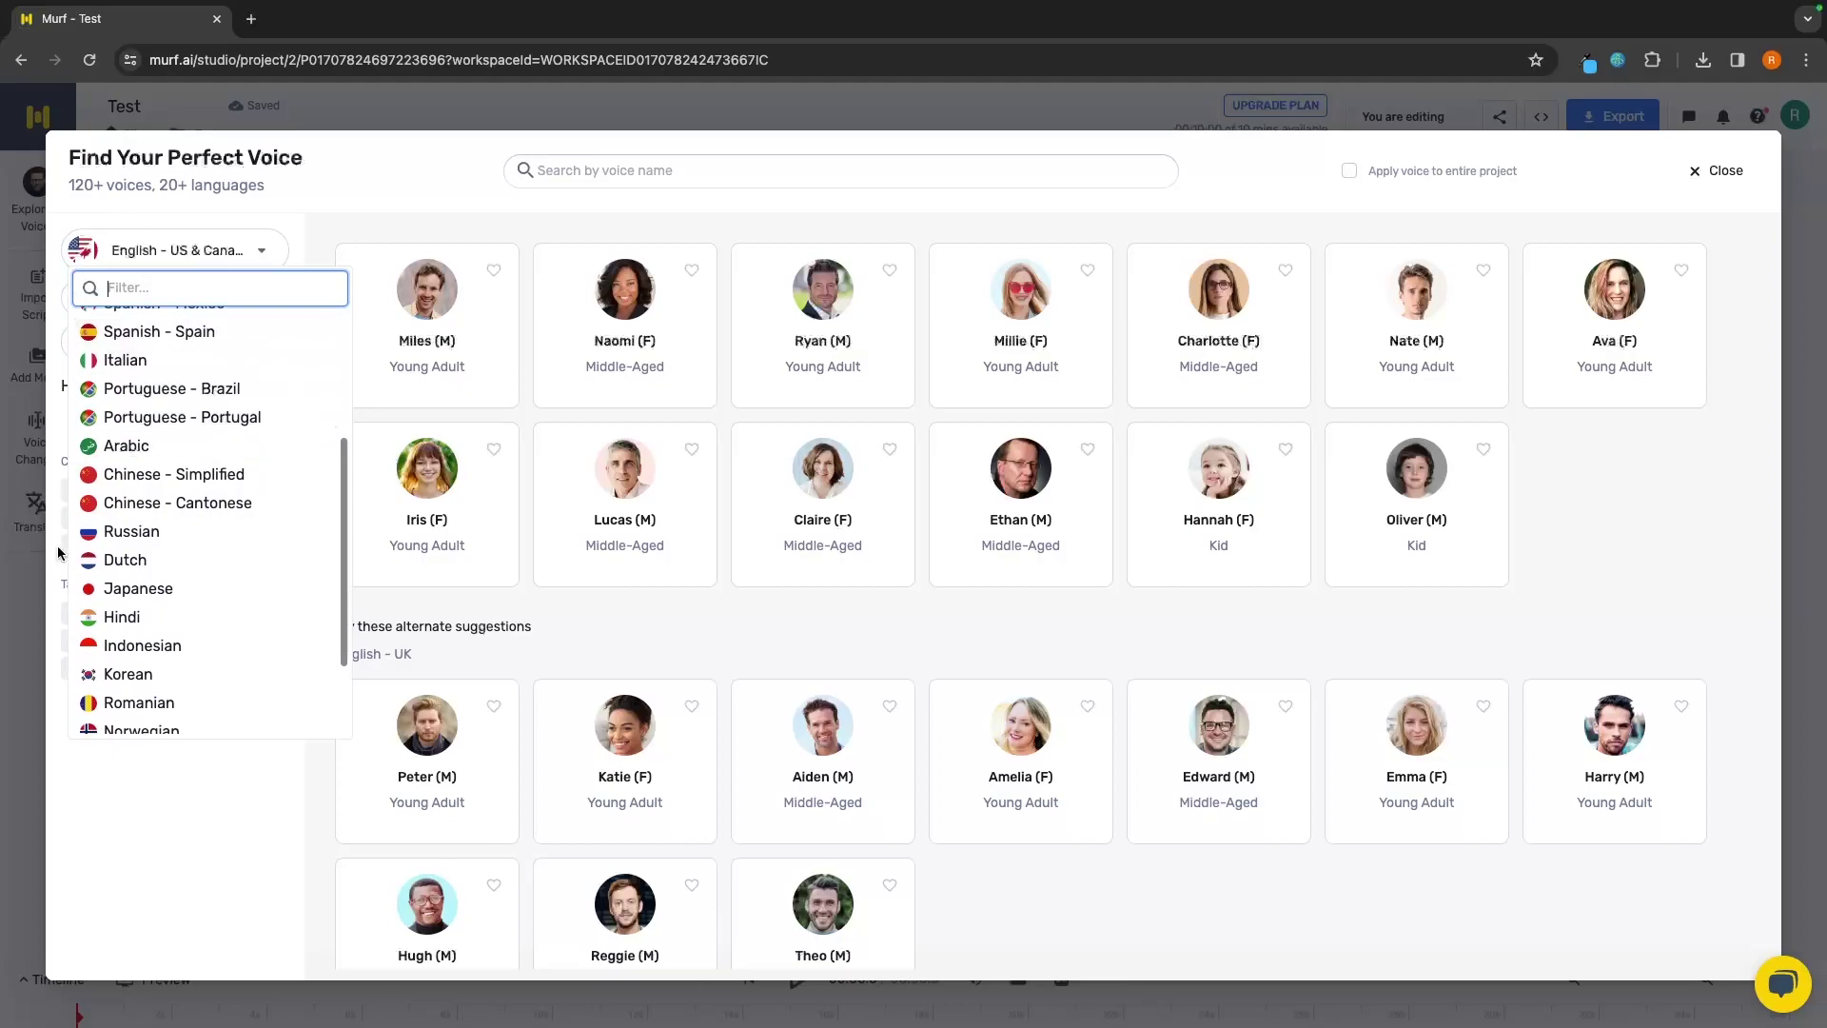
scroll(134, 590, up, 5)
click(242, 350)
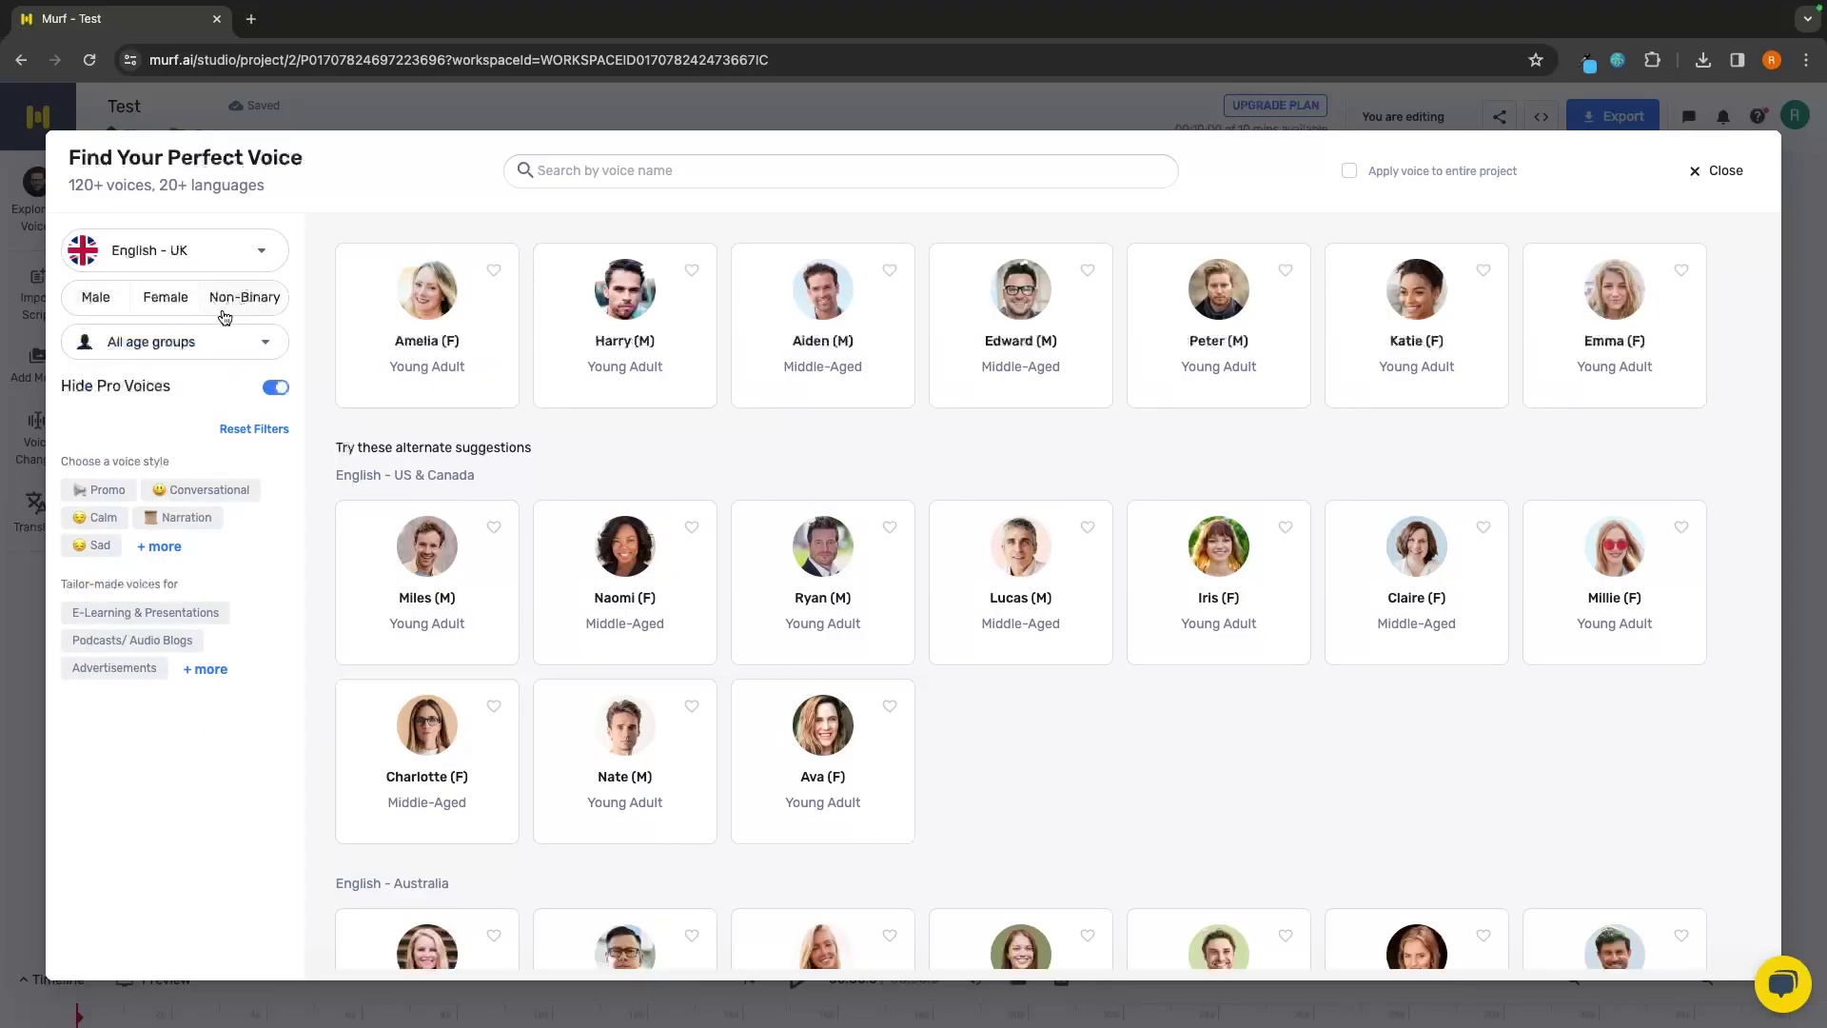
Filter to female voices, sample Katie and Iris, and select Katie (F) for the block.
click(156, 306)
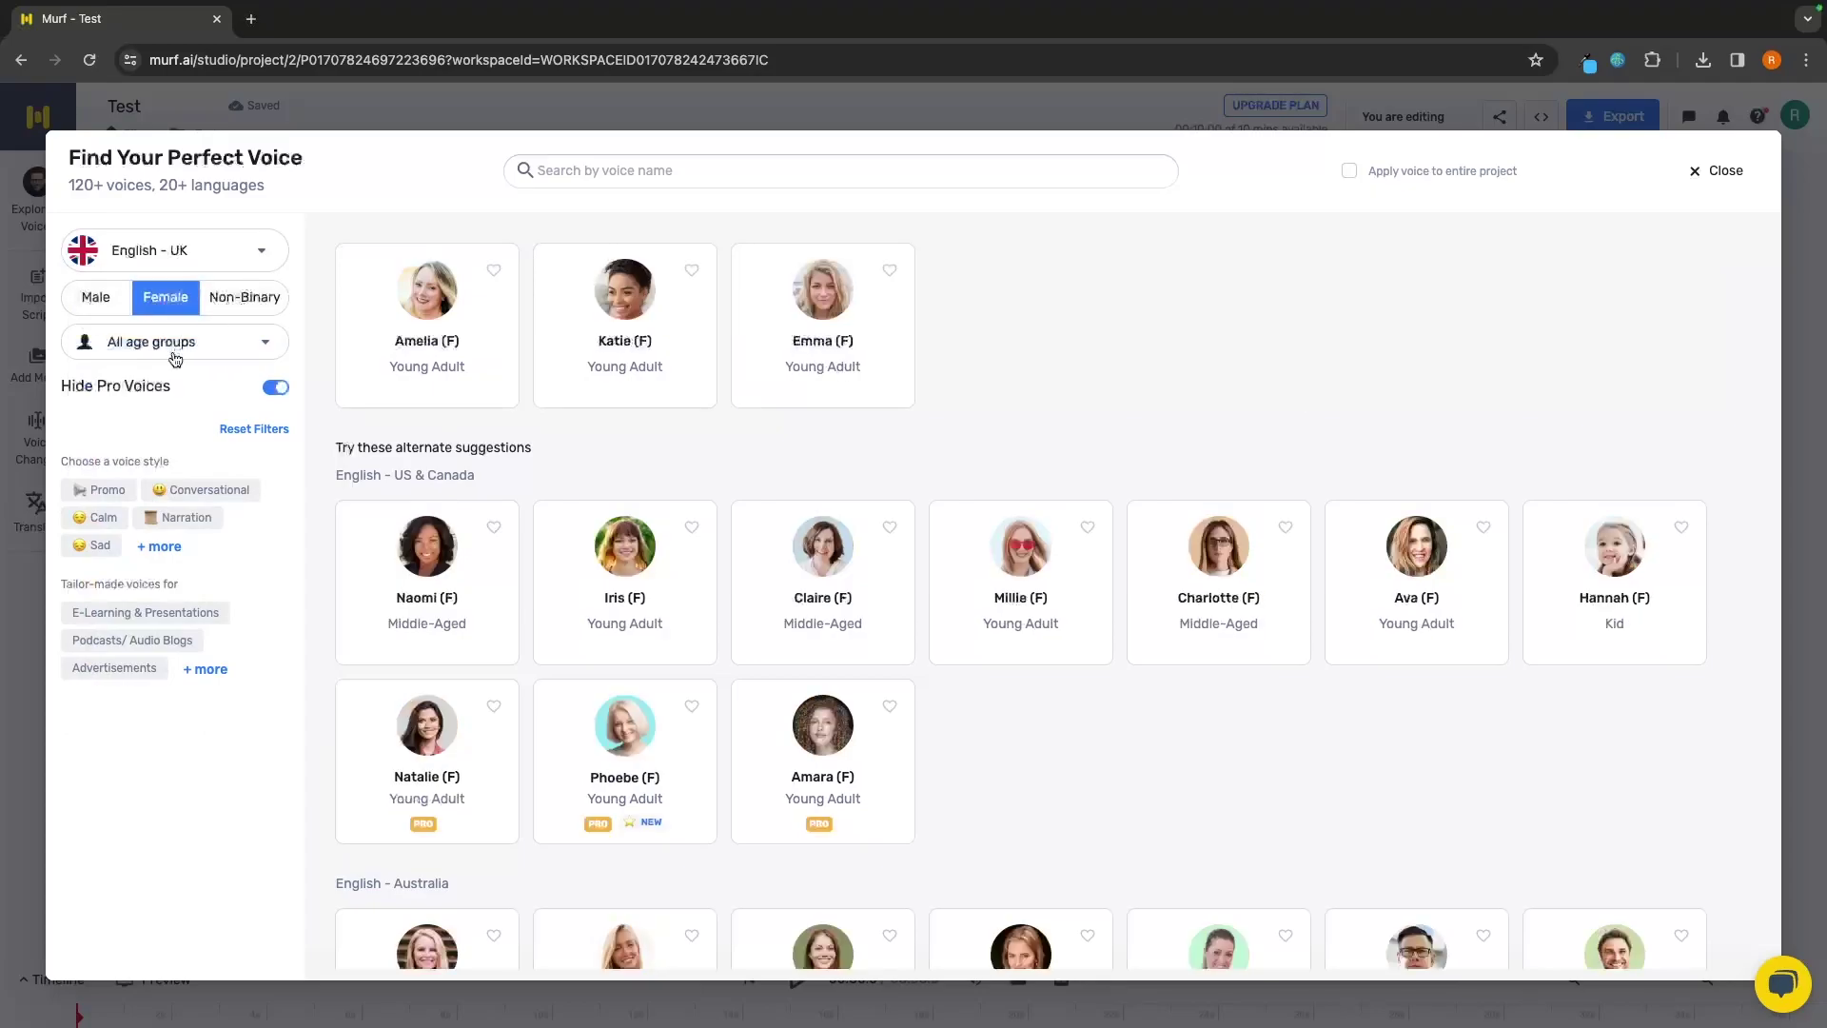
click(179, 350)
click(177, 345)
mouse_move(628, 297)
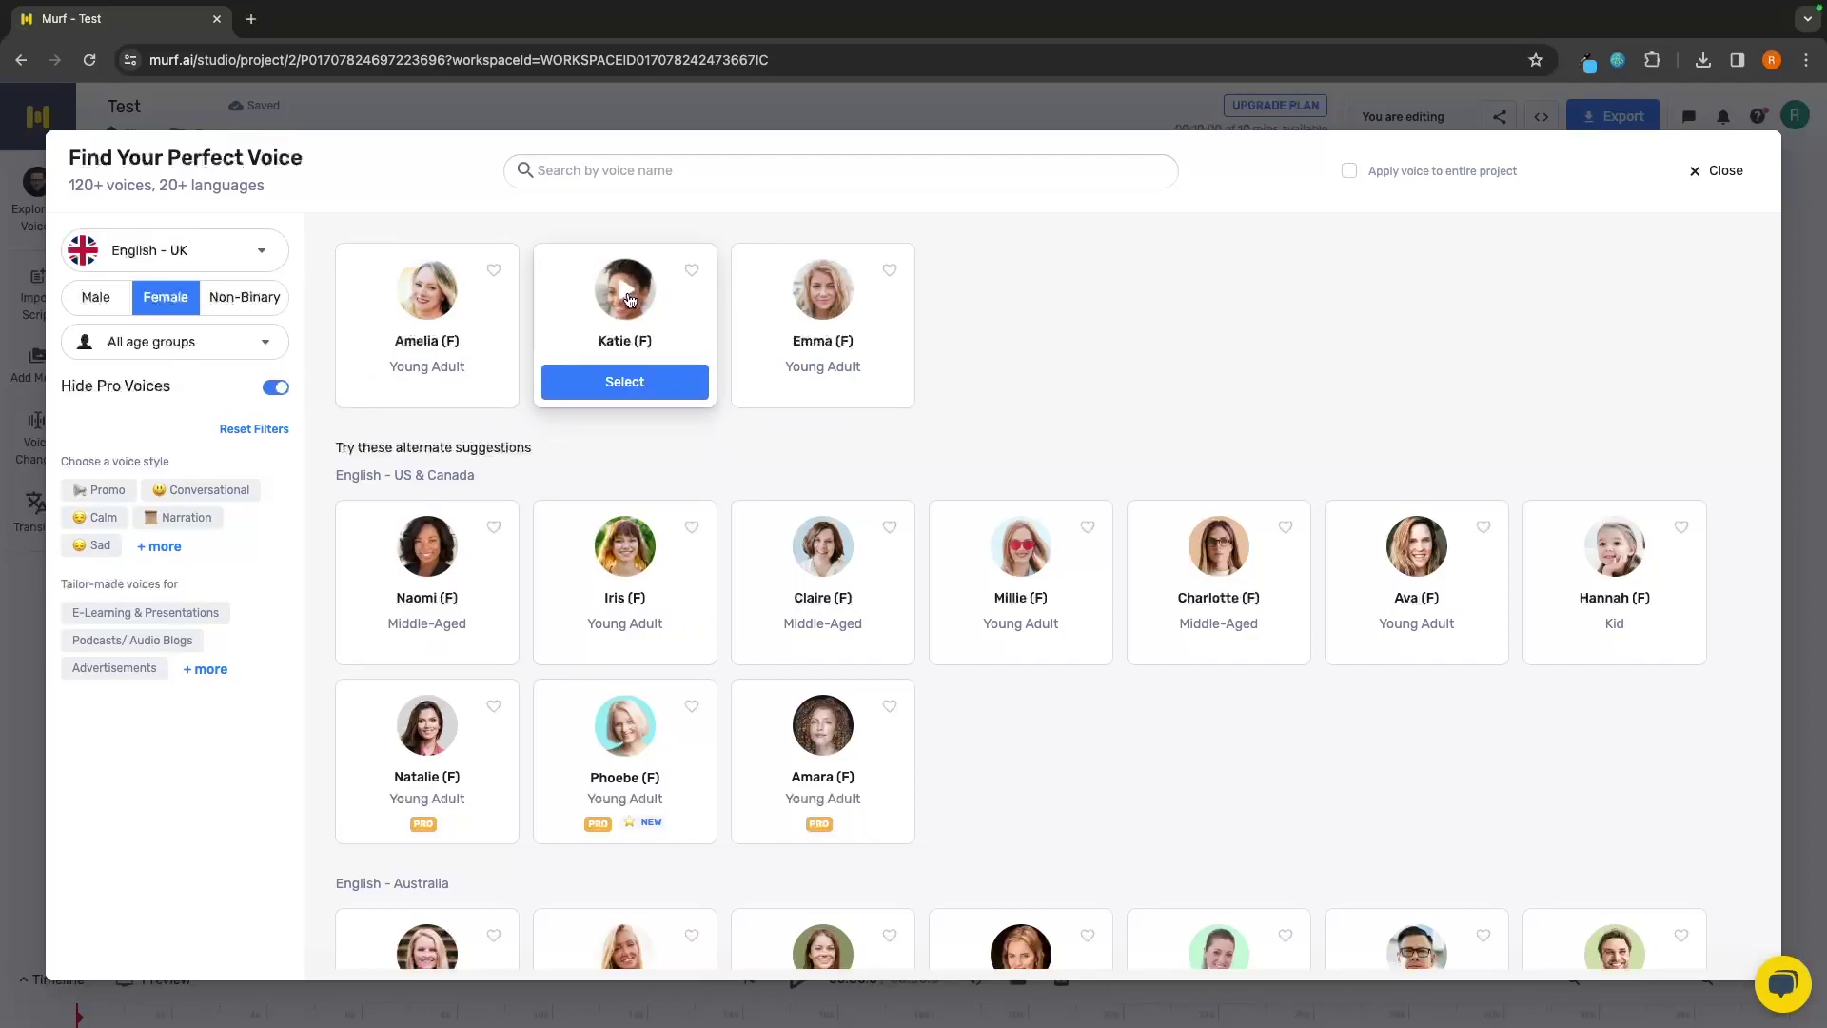
click(628, 300)
mouse_move(825, 338)
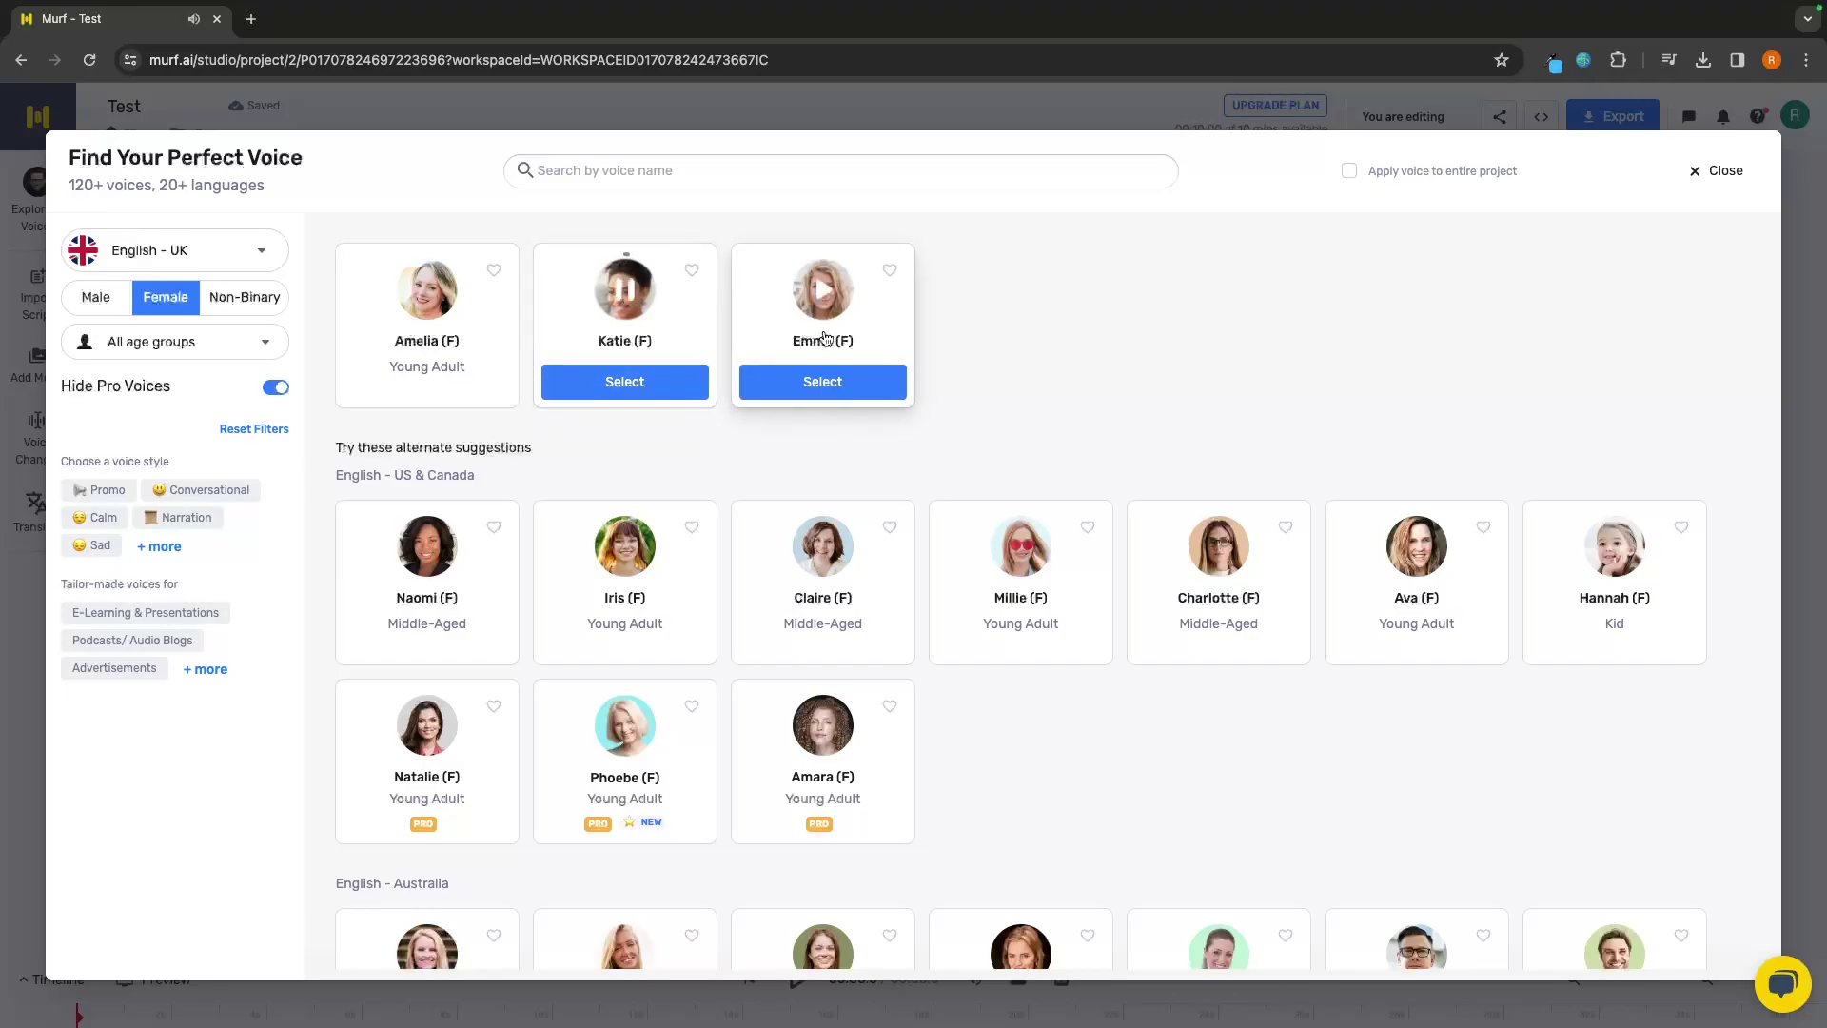
click(624, 546)
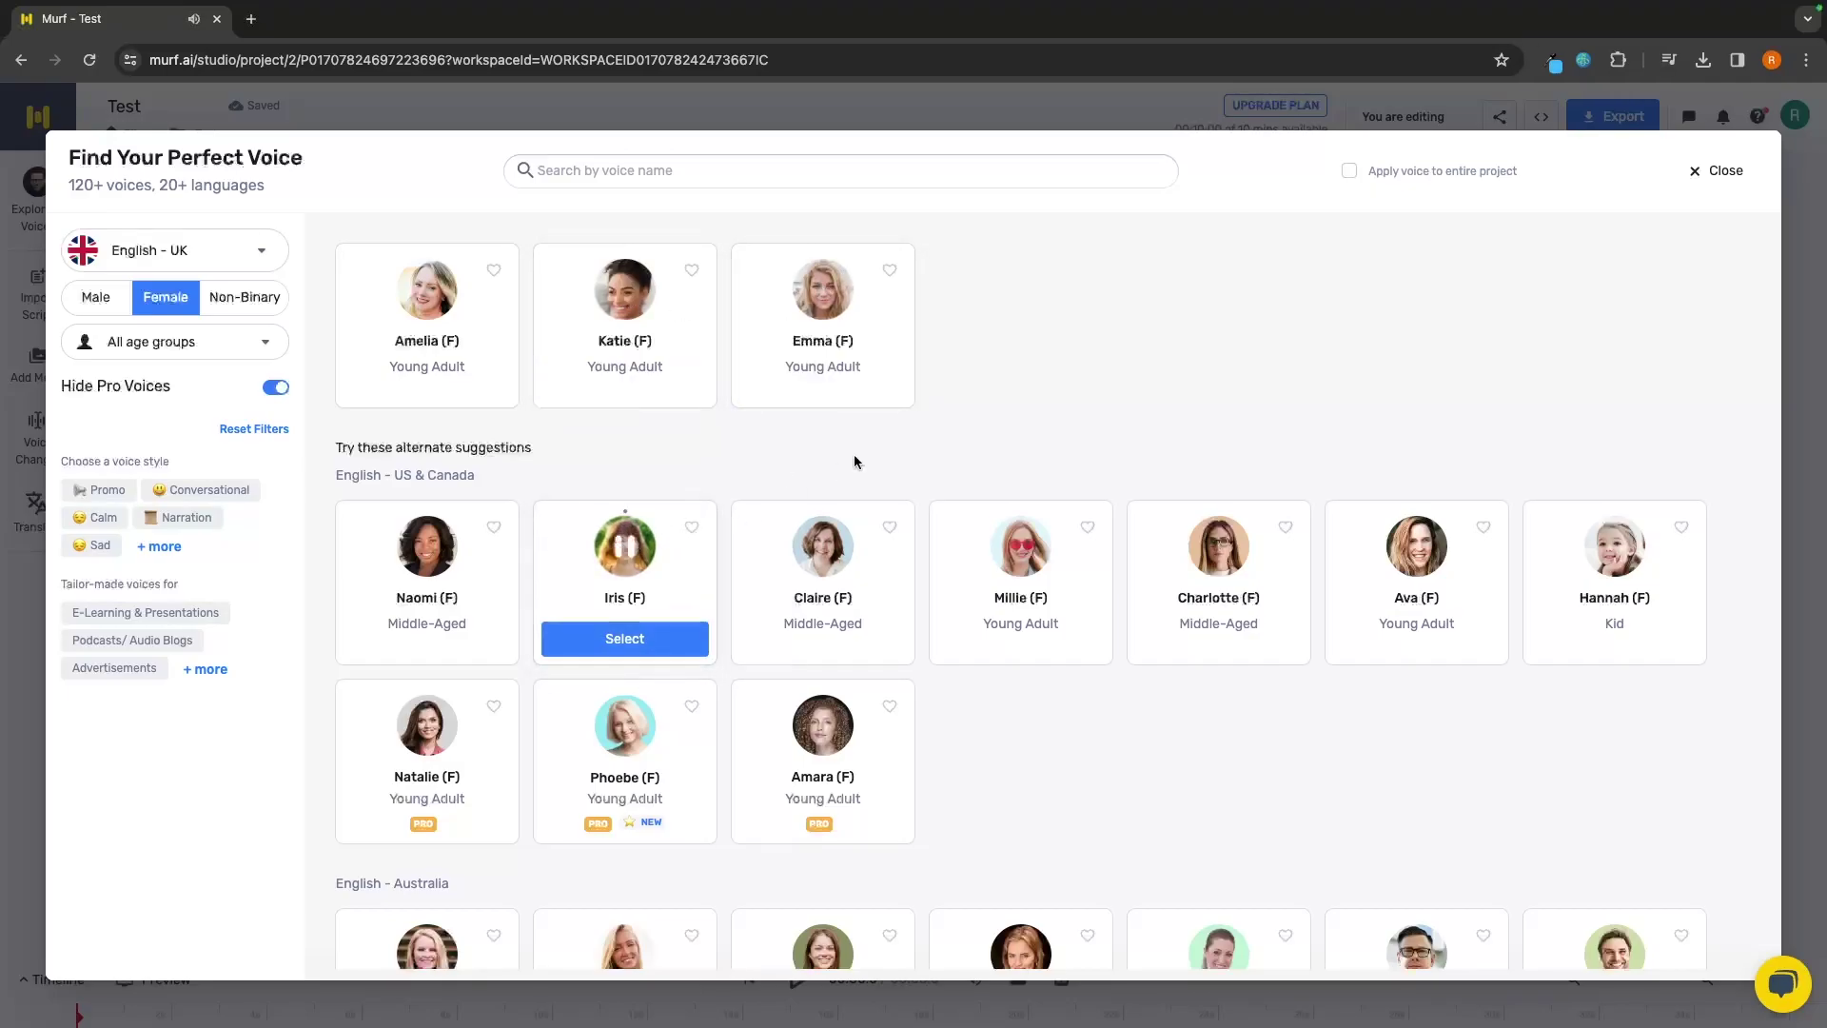
click(630, 542)
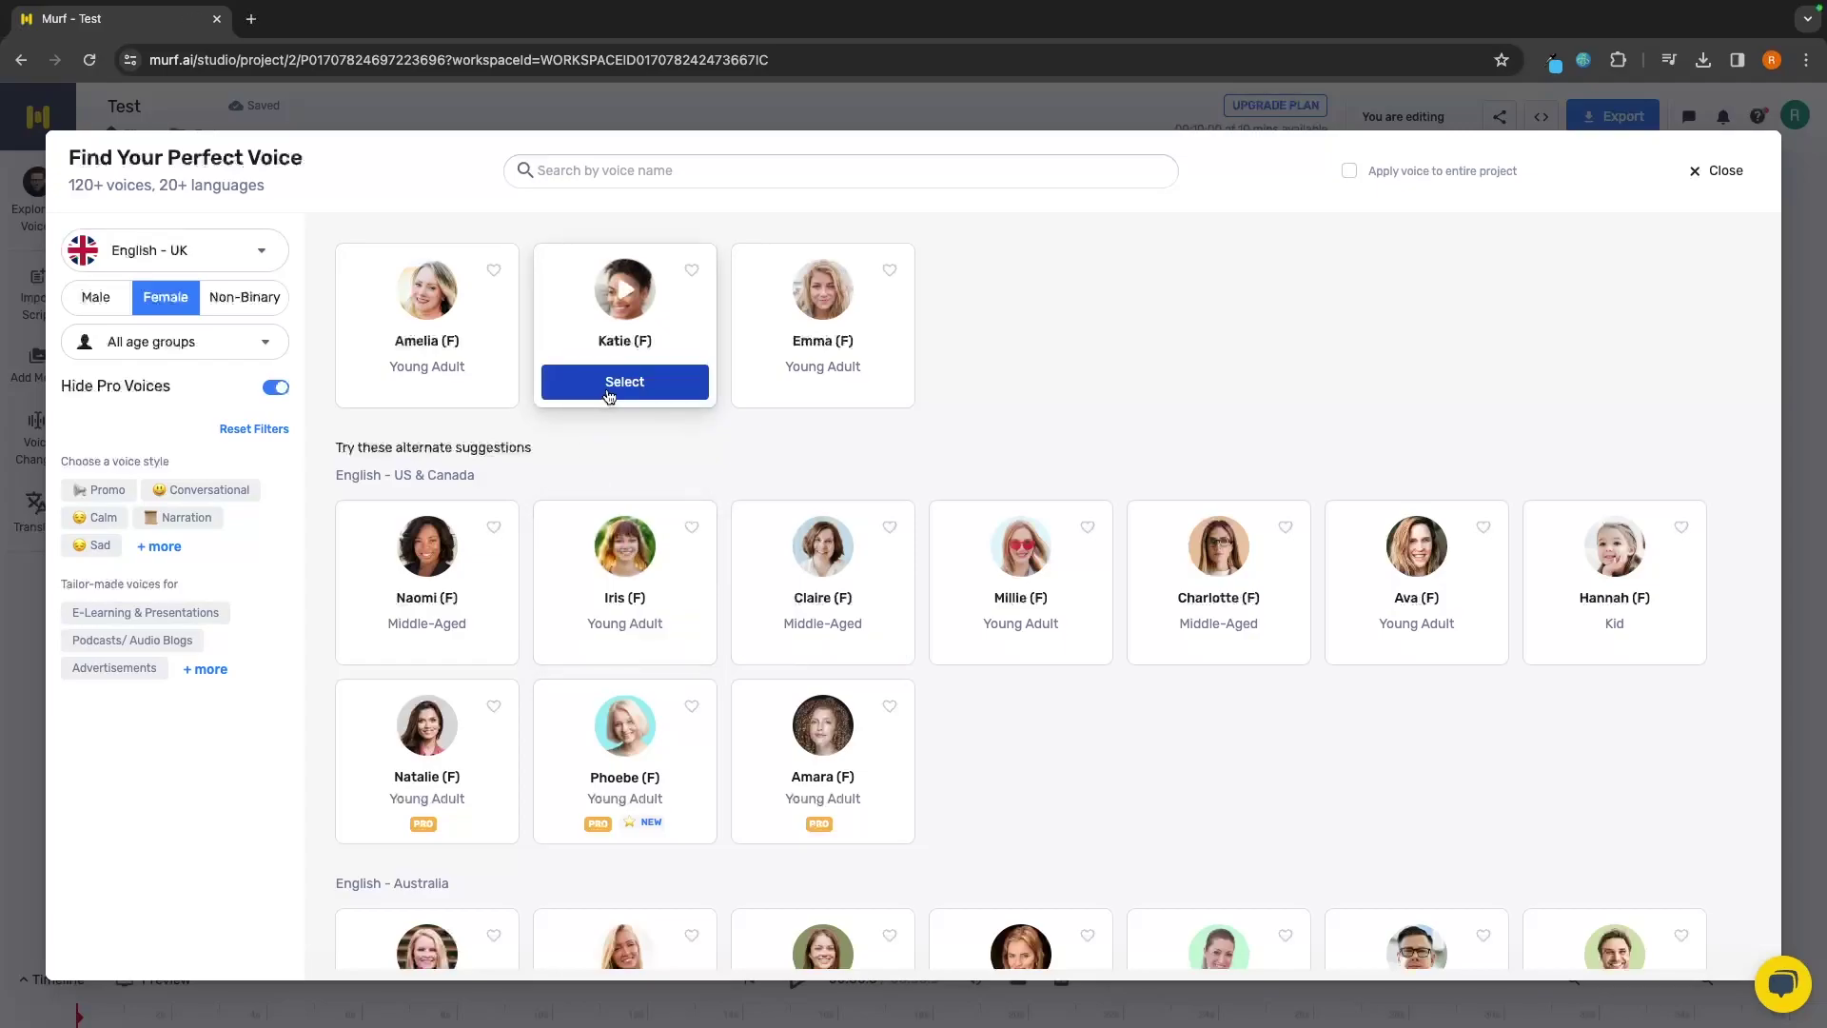
click(607, 384)
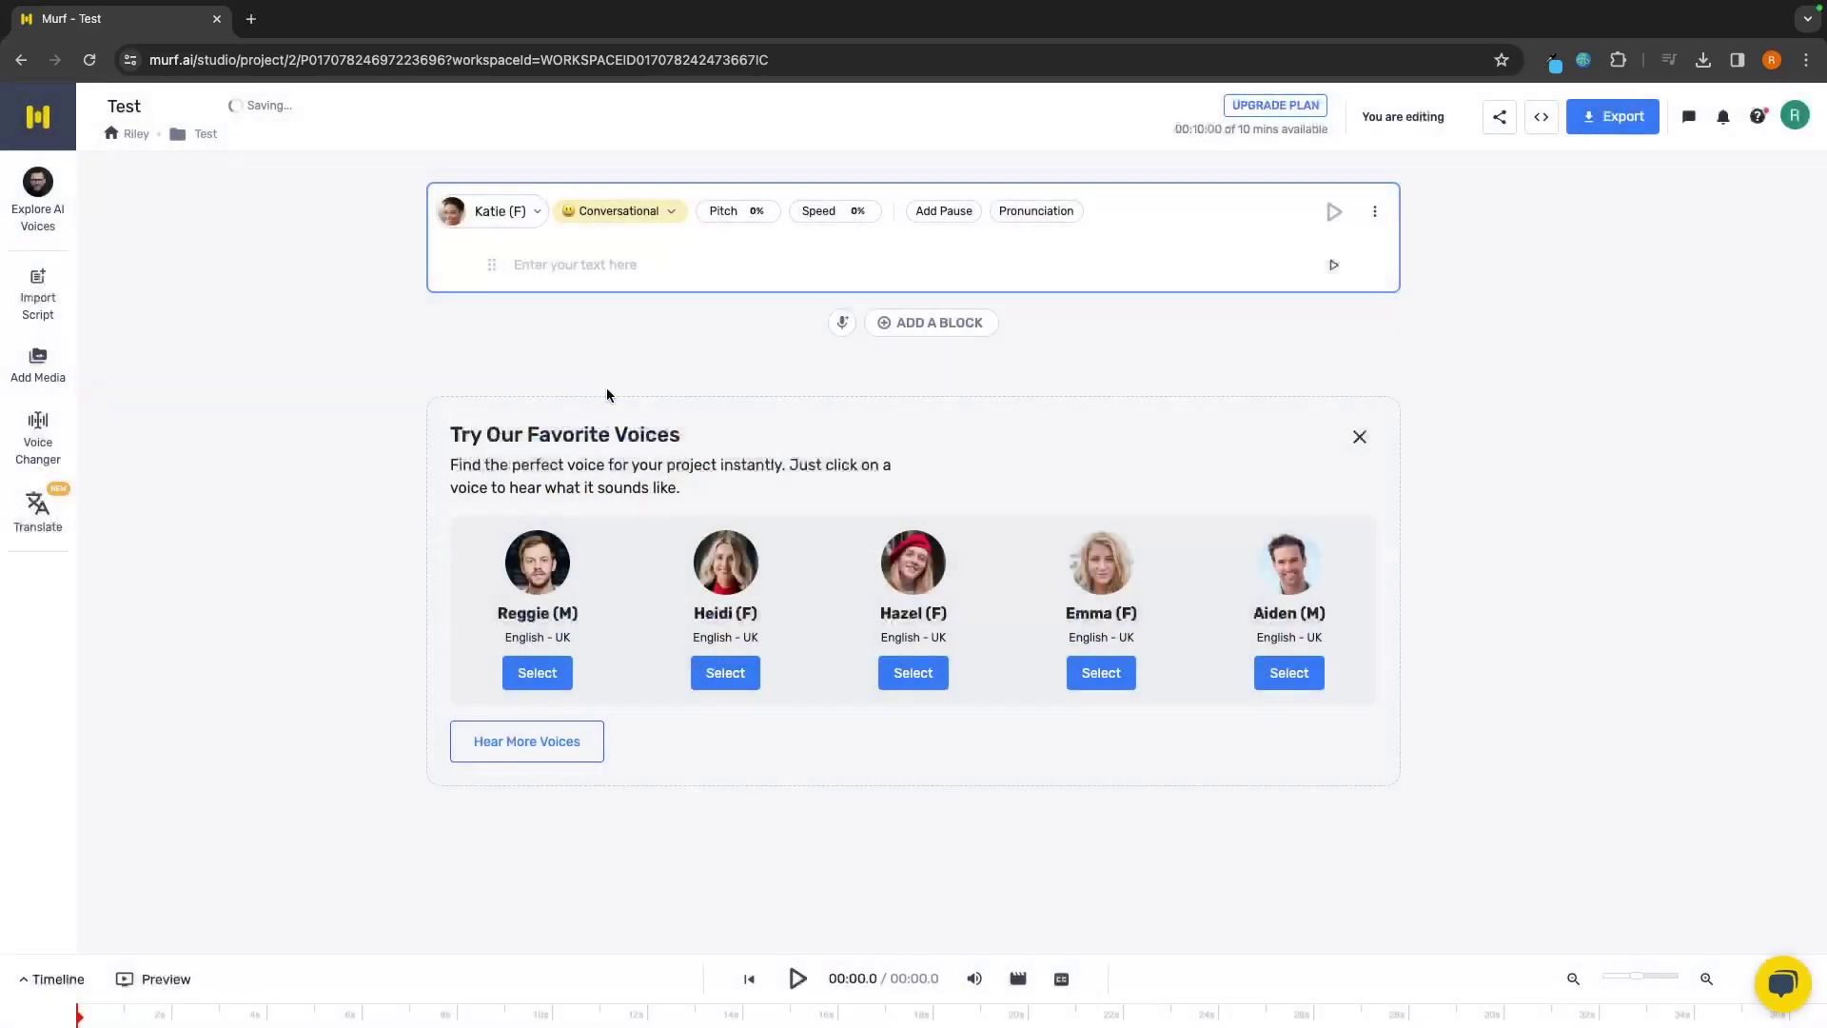
Keep the Conversational style and switch the block's voice from Katie to Miles (M).
click(609, 217)
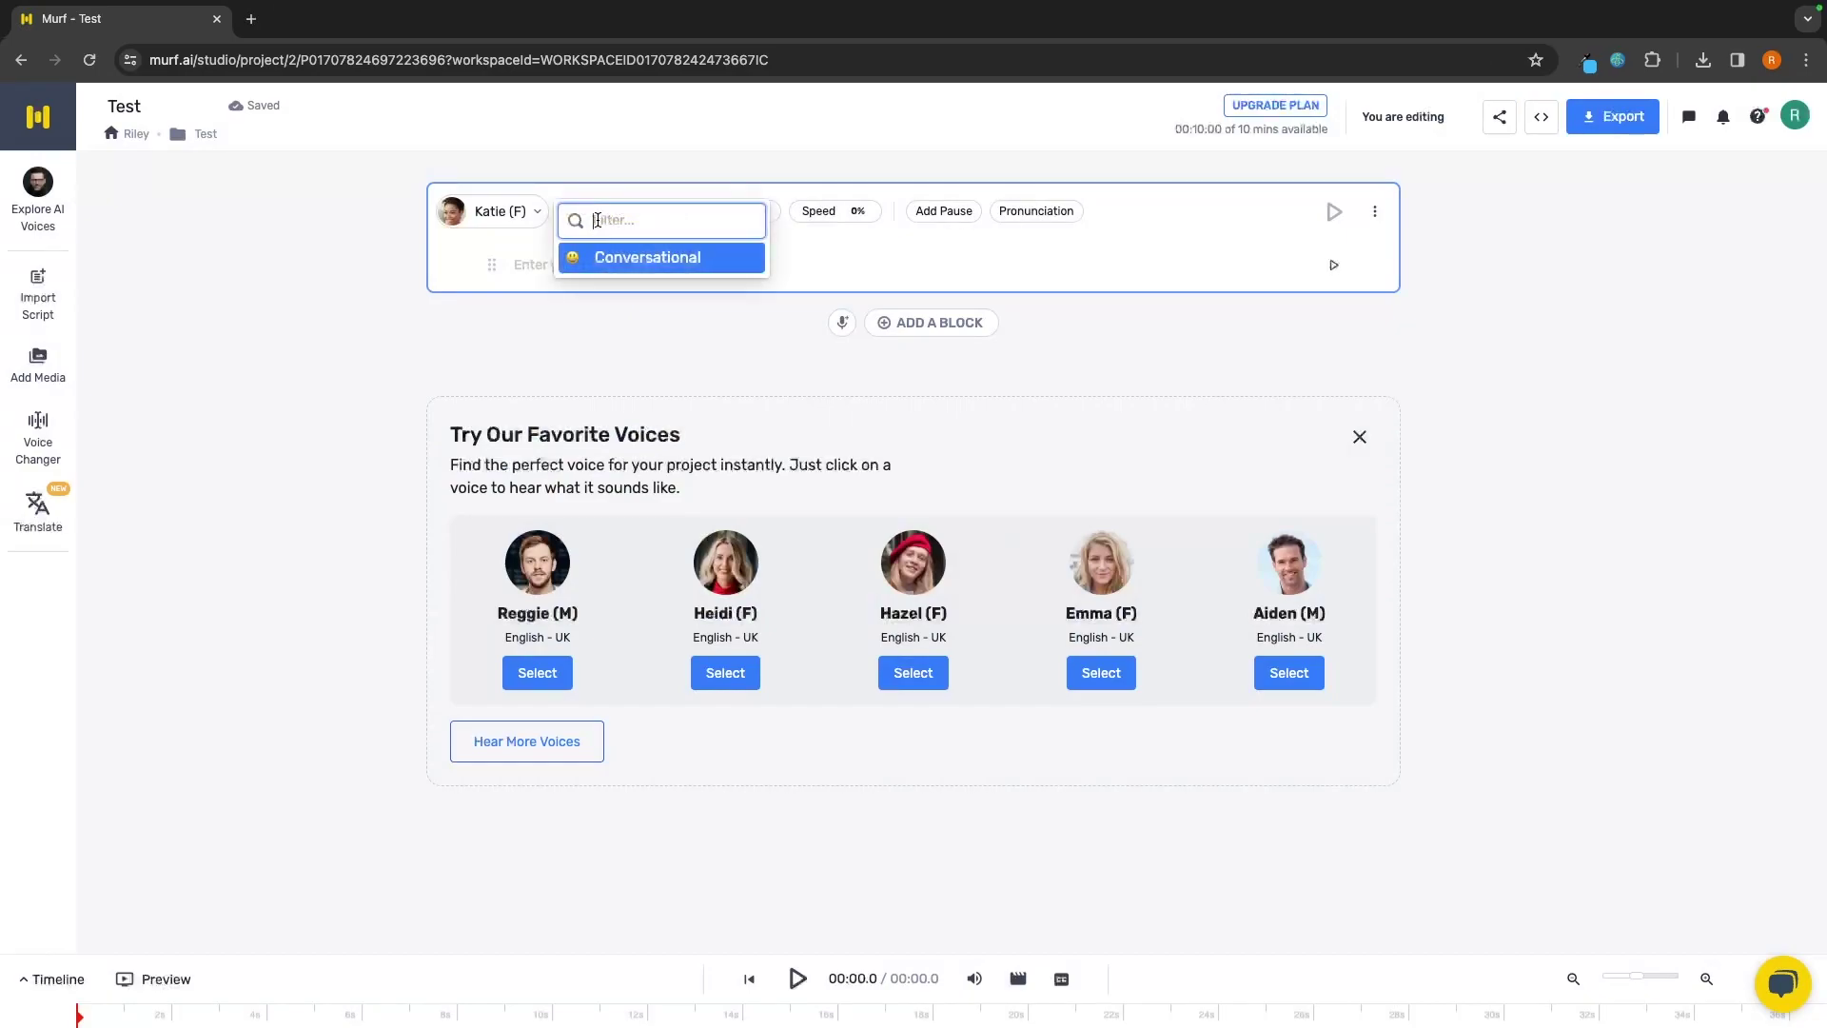
click(630, 260)
click(542, 215)
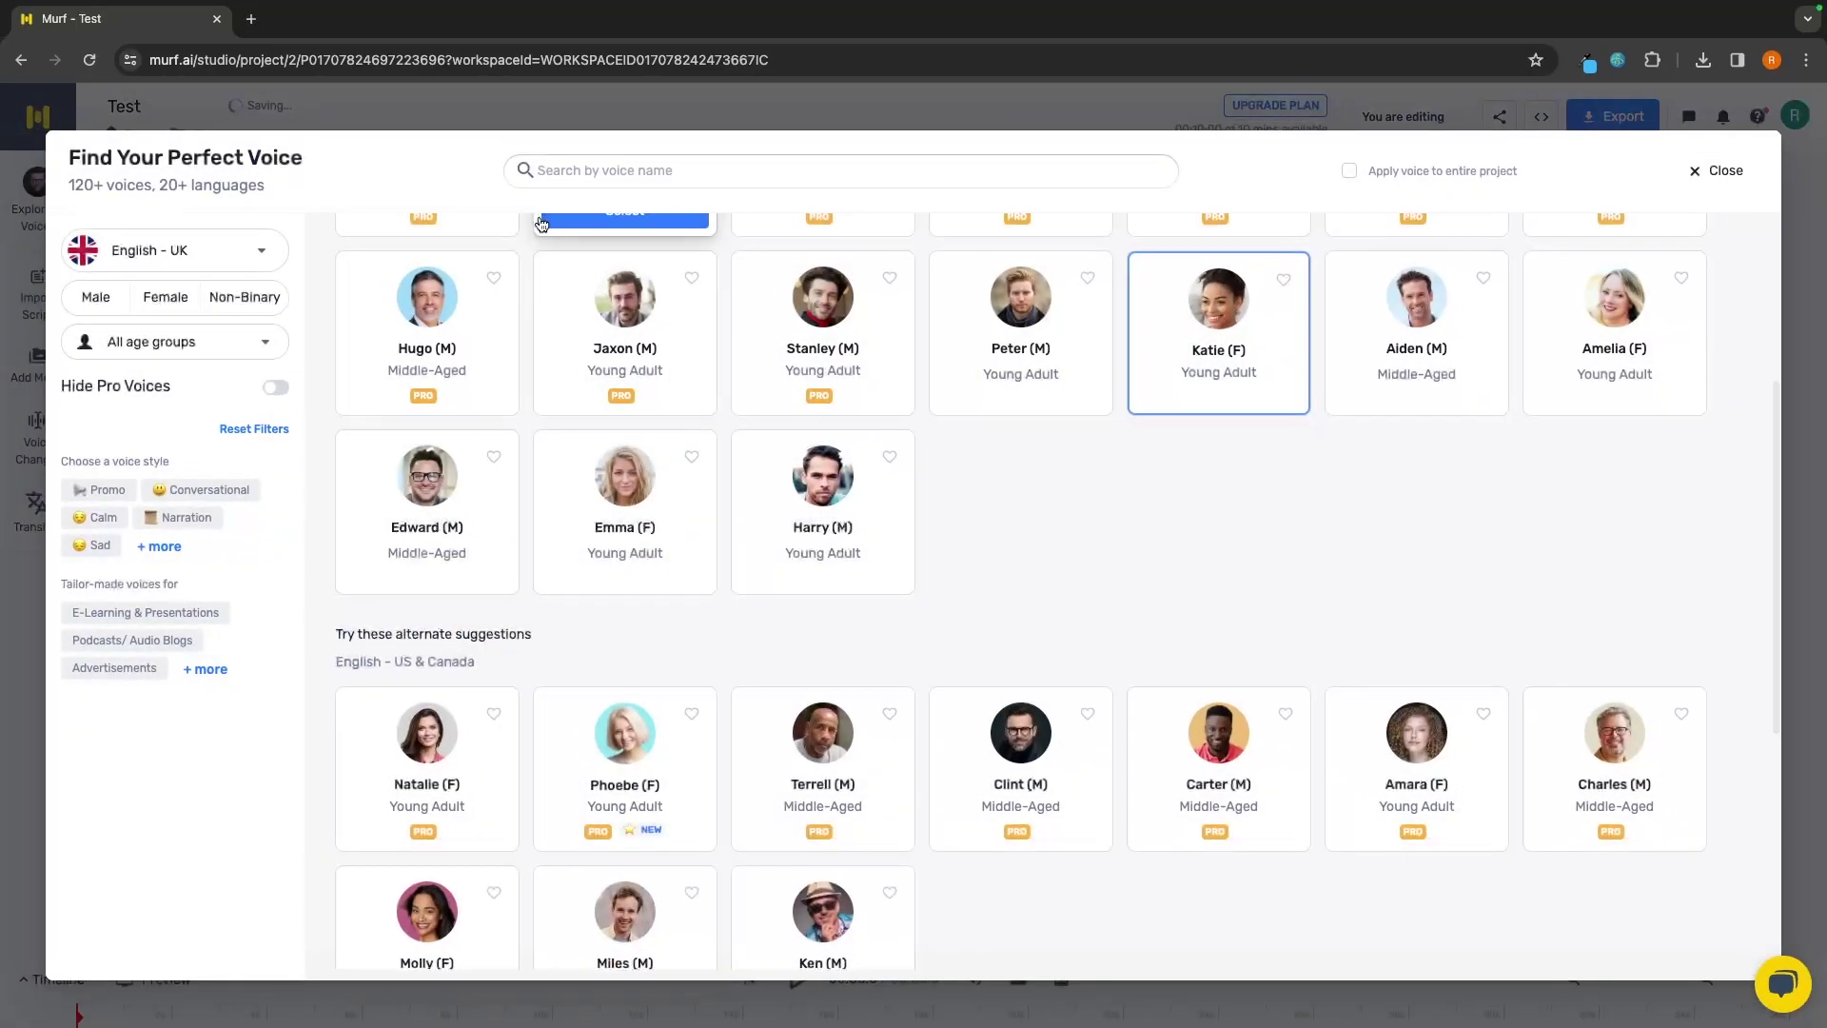
mouse_move(644, 518)
scroll(687, 641, down, 4)
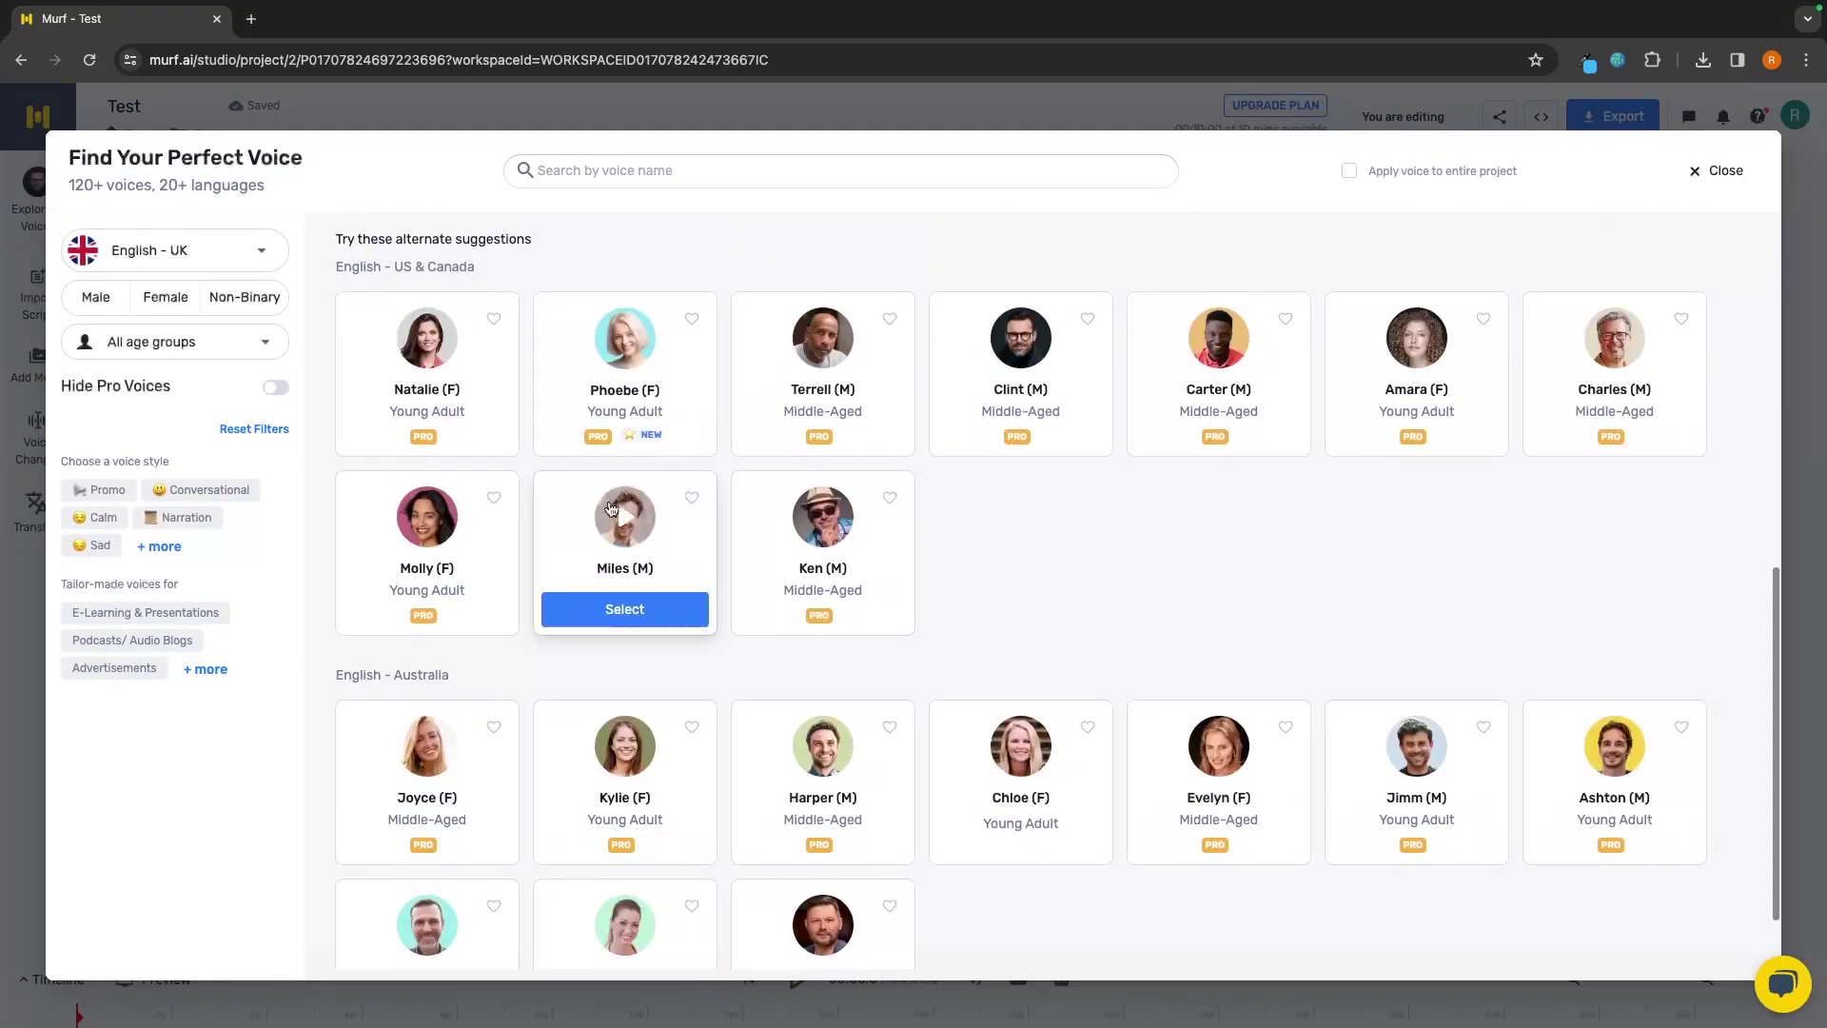
click(625, 610)
click(585, 210)
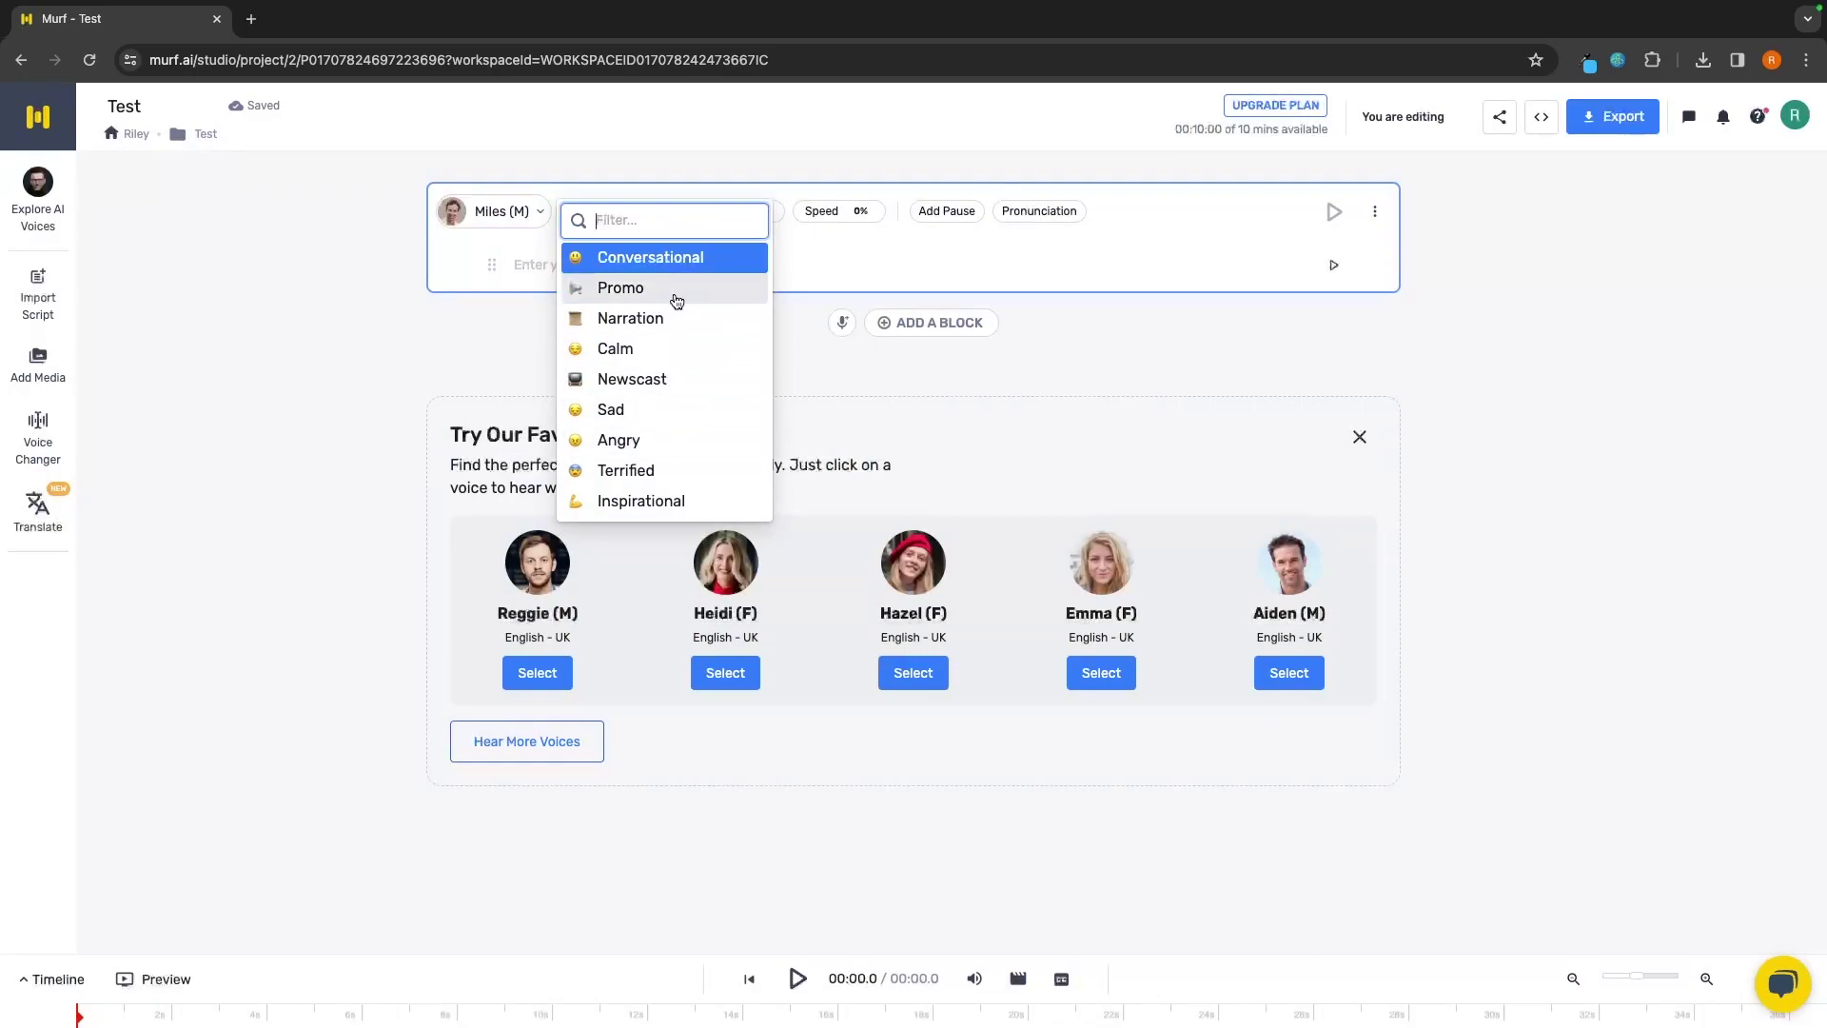
Keep Conversational style and enter 'Subscribe to G-Force North' as the block's text.
click(663, 267)
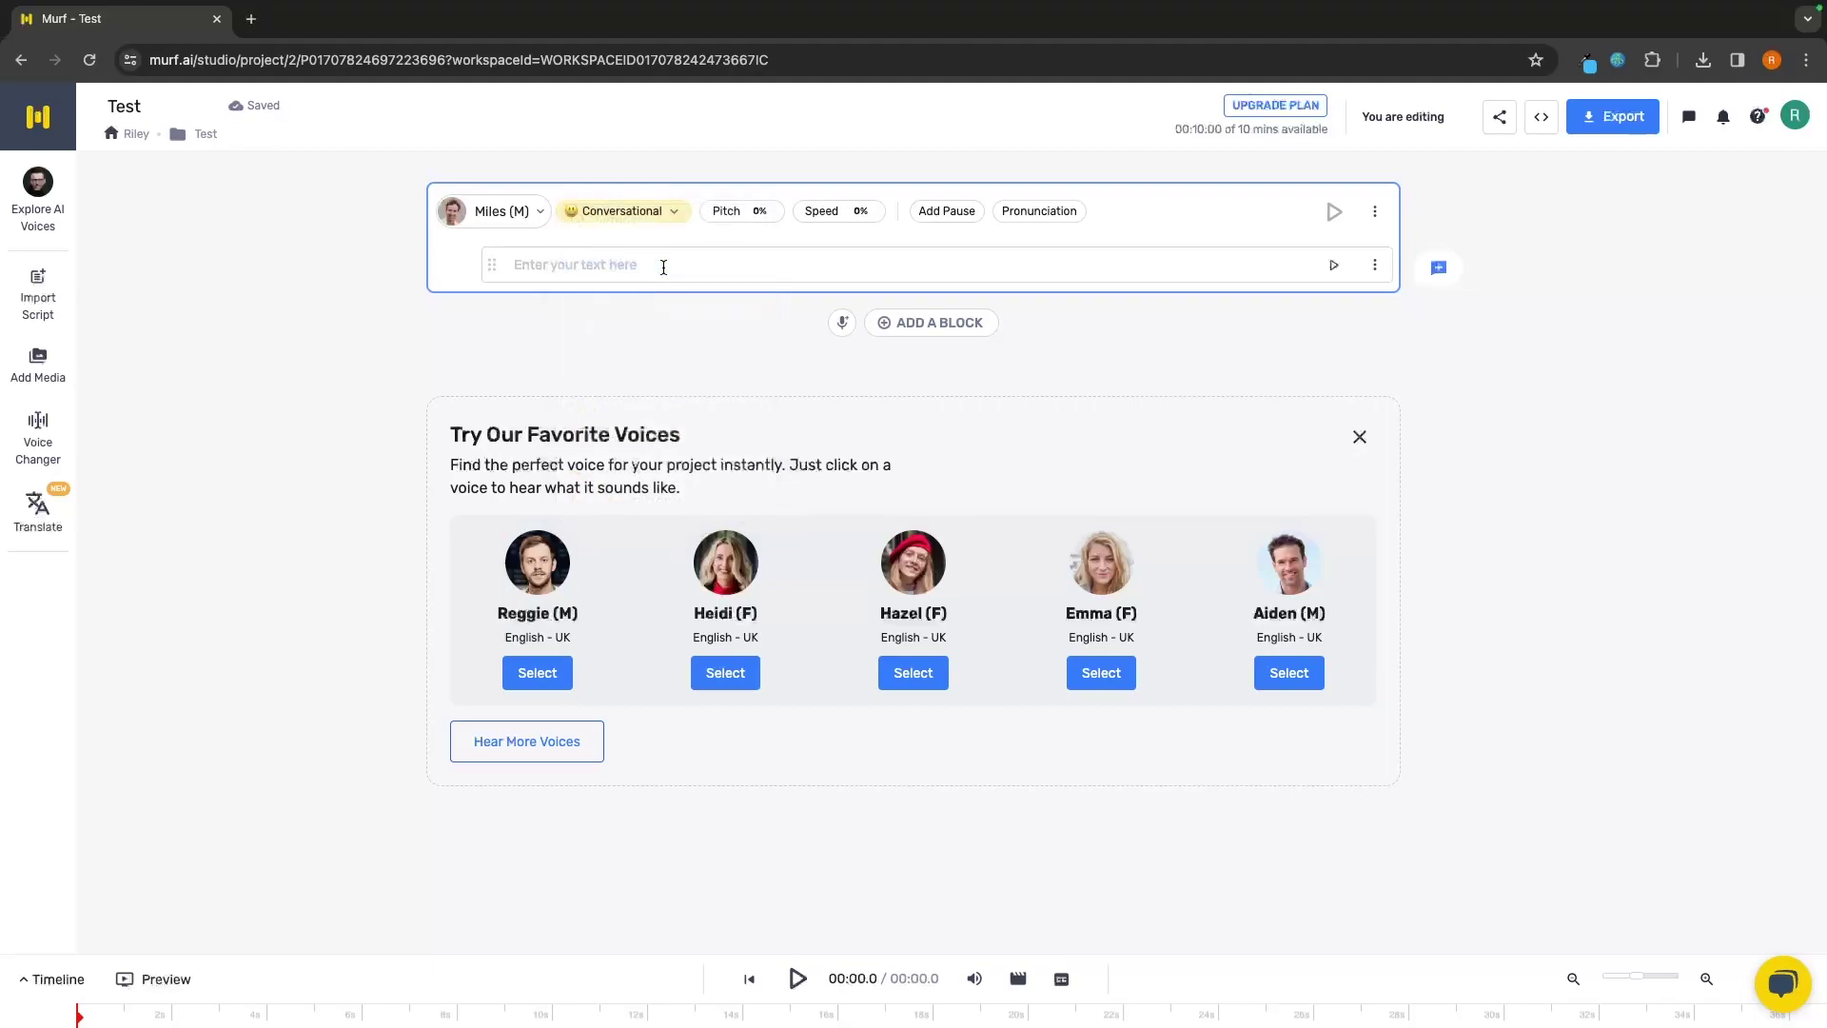
click(726, 211)
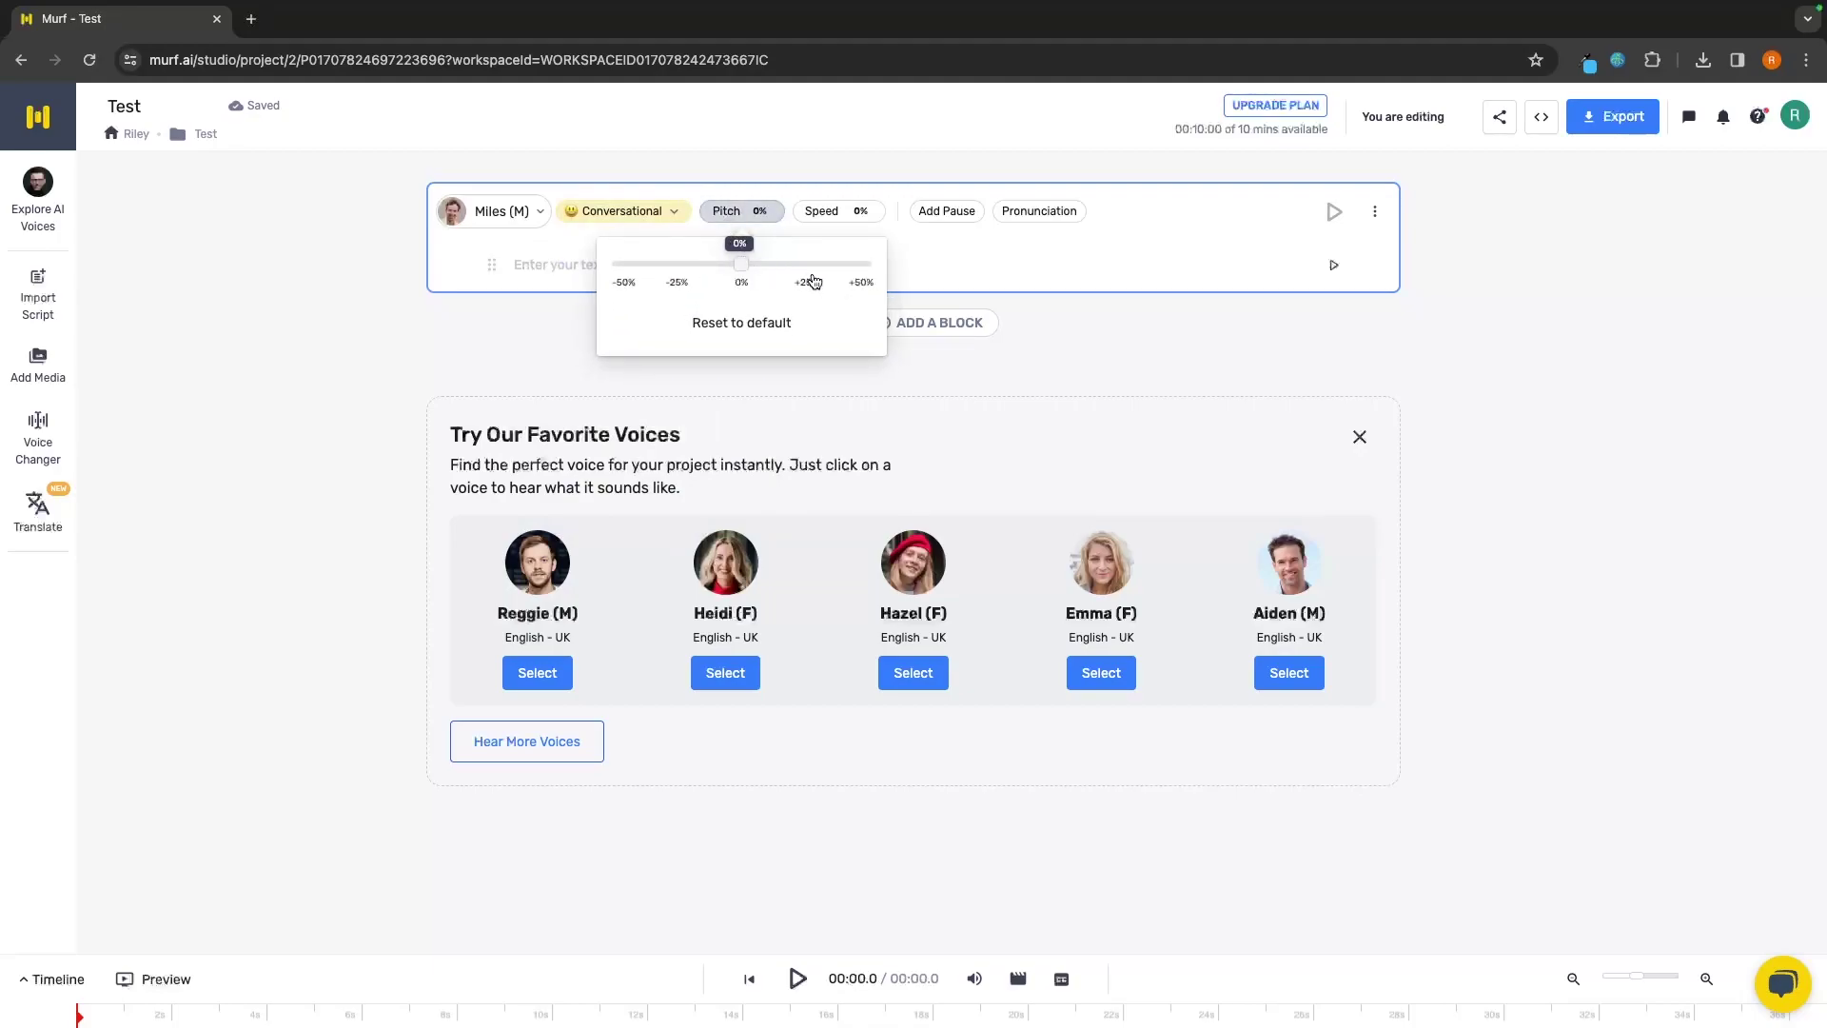
mouse_move(744, 264)
mouse_down()
mouse_move(872, 277)
mouse_move(615, 257)
mouse_move(742, 264)
mouse_up()
click(857, 211)
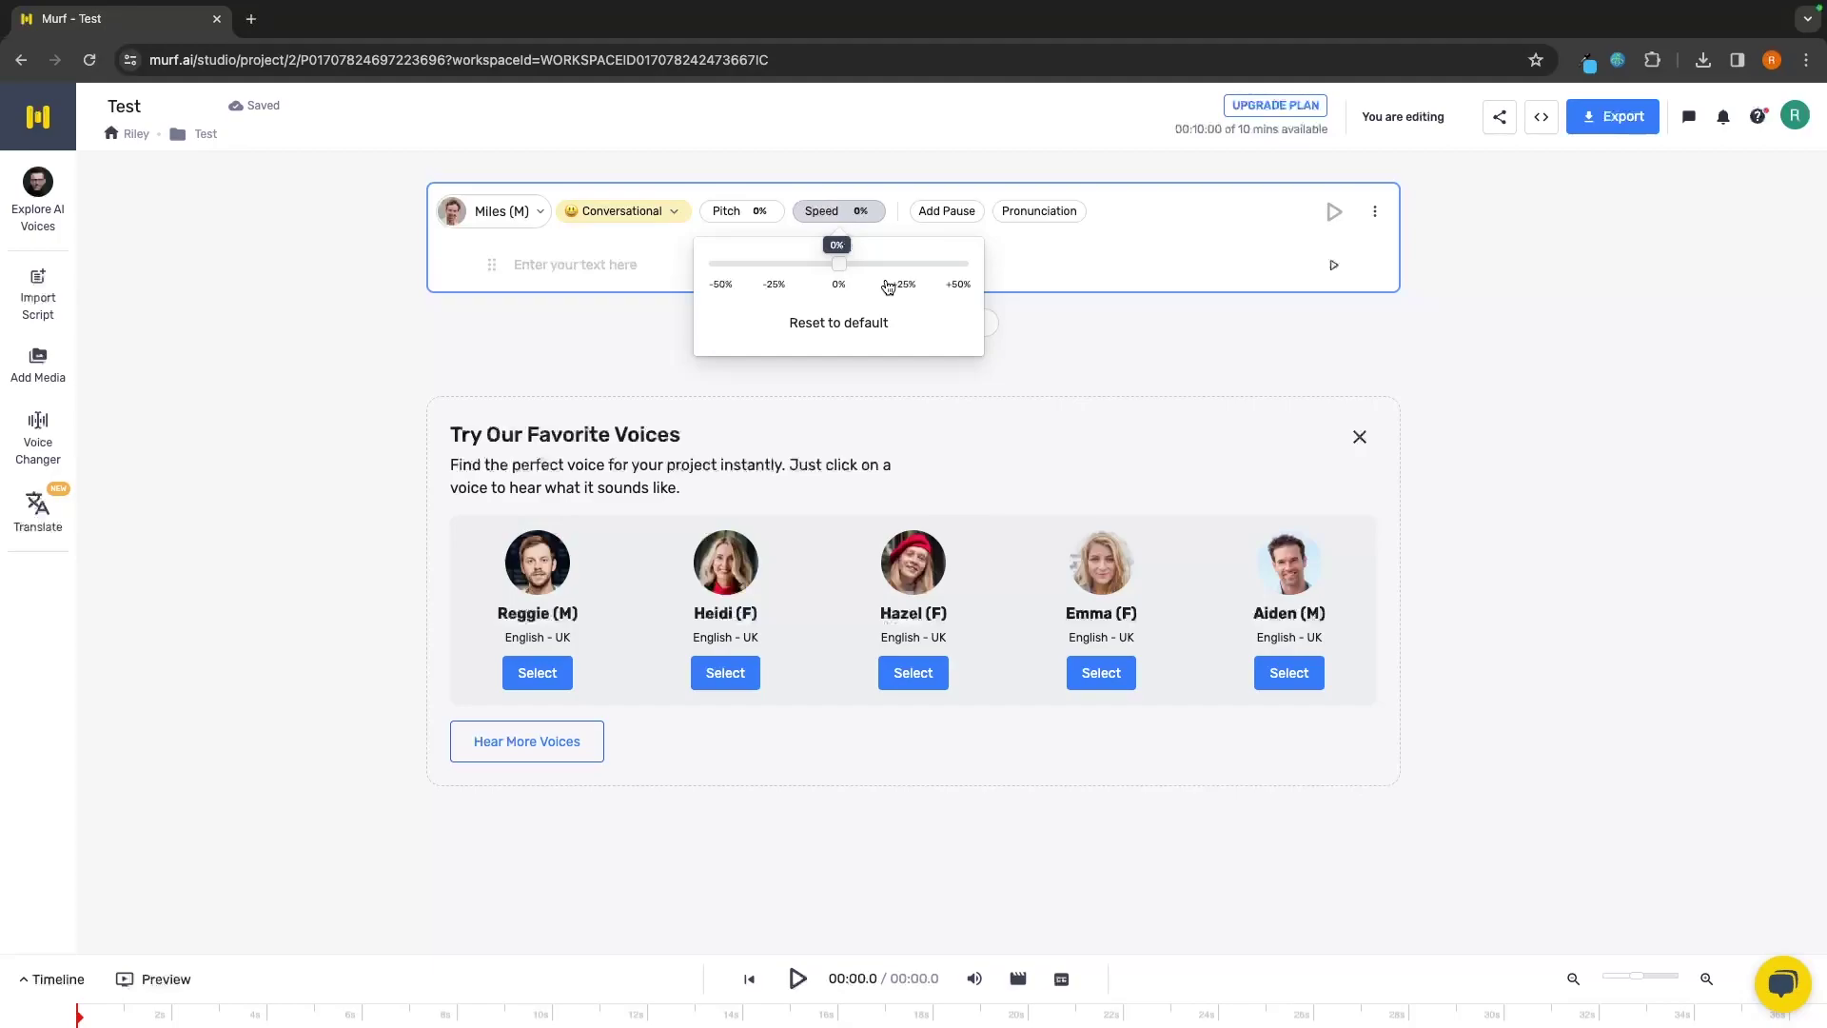
click(1044, 268)
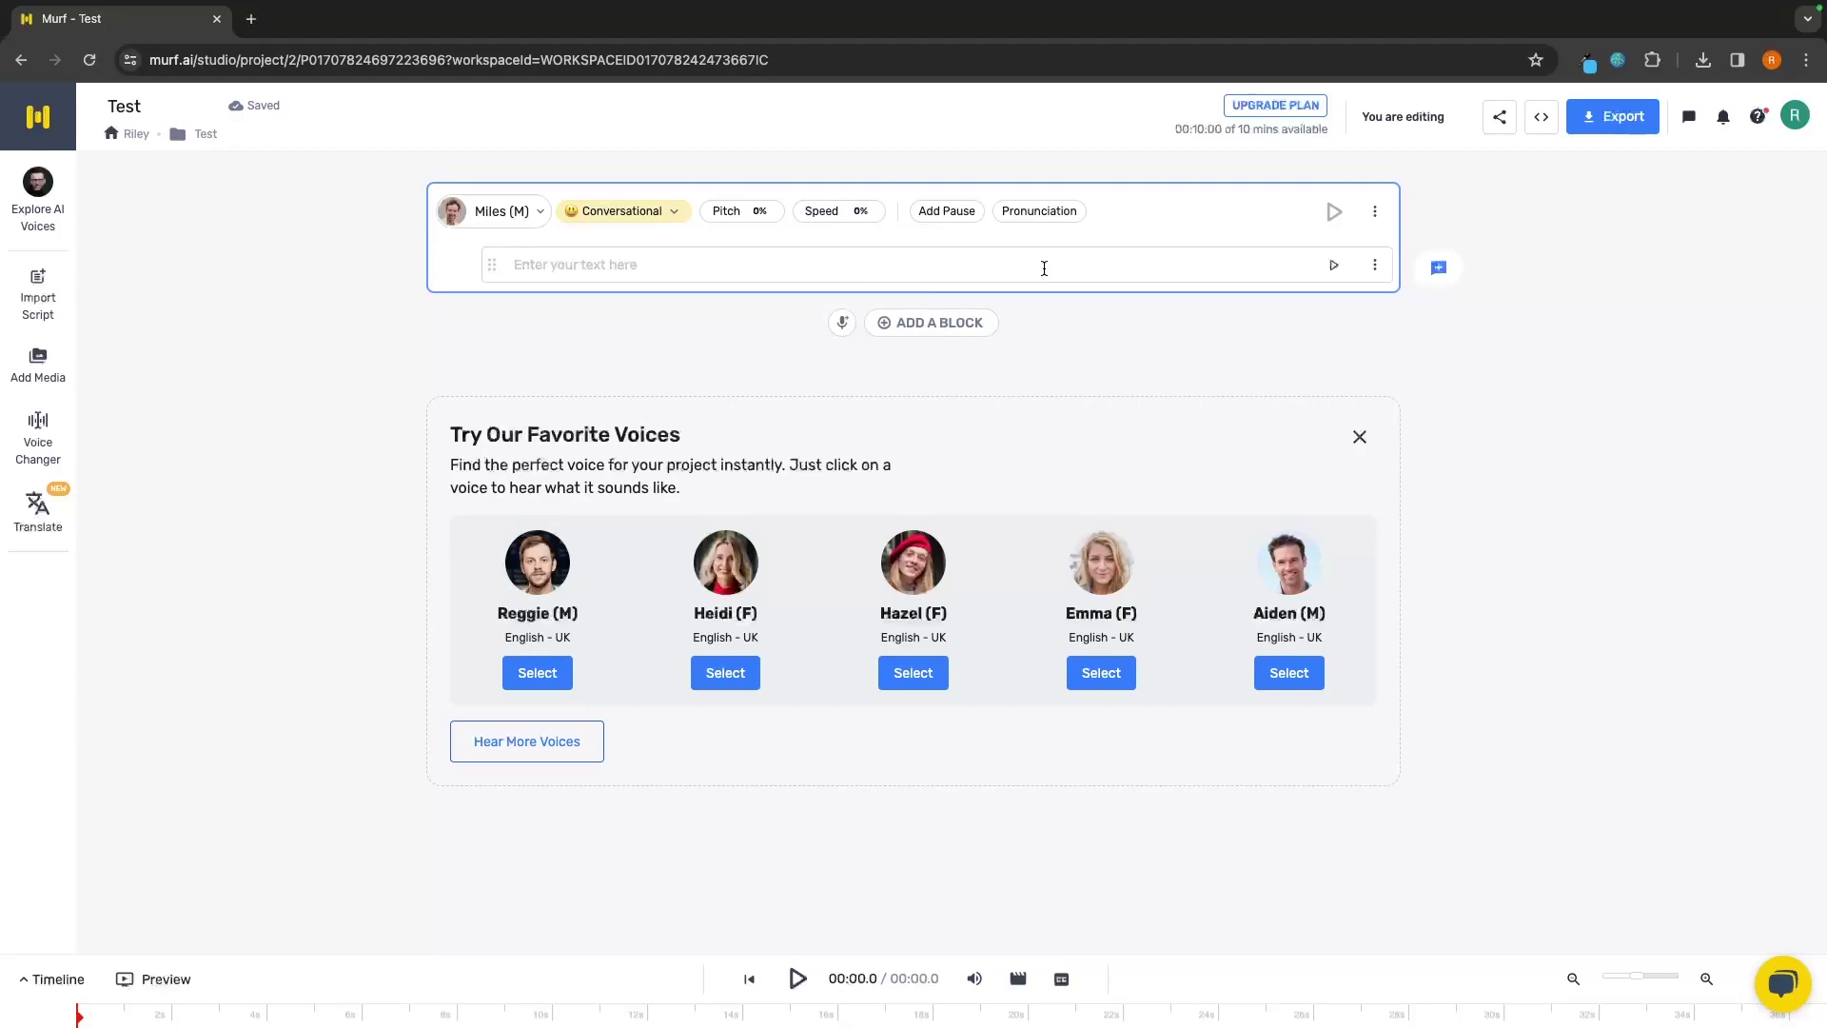
text(Subscribe to G-Force North)
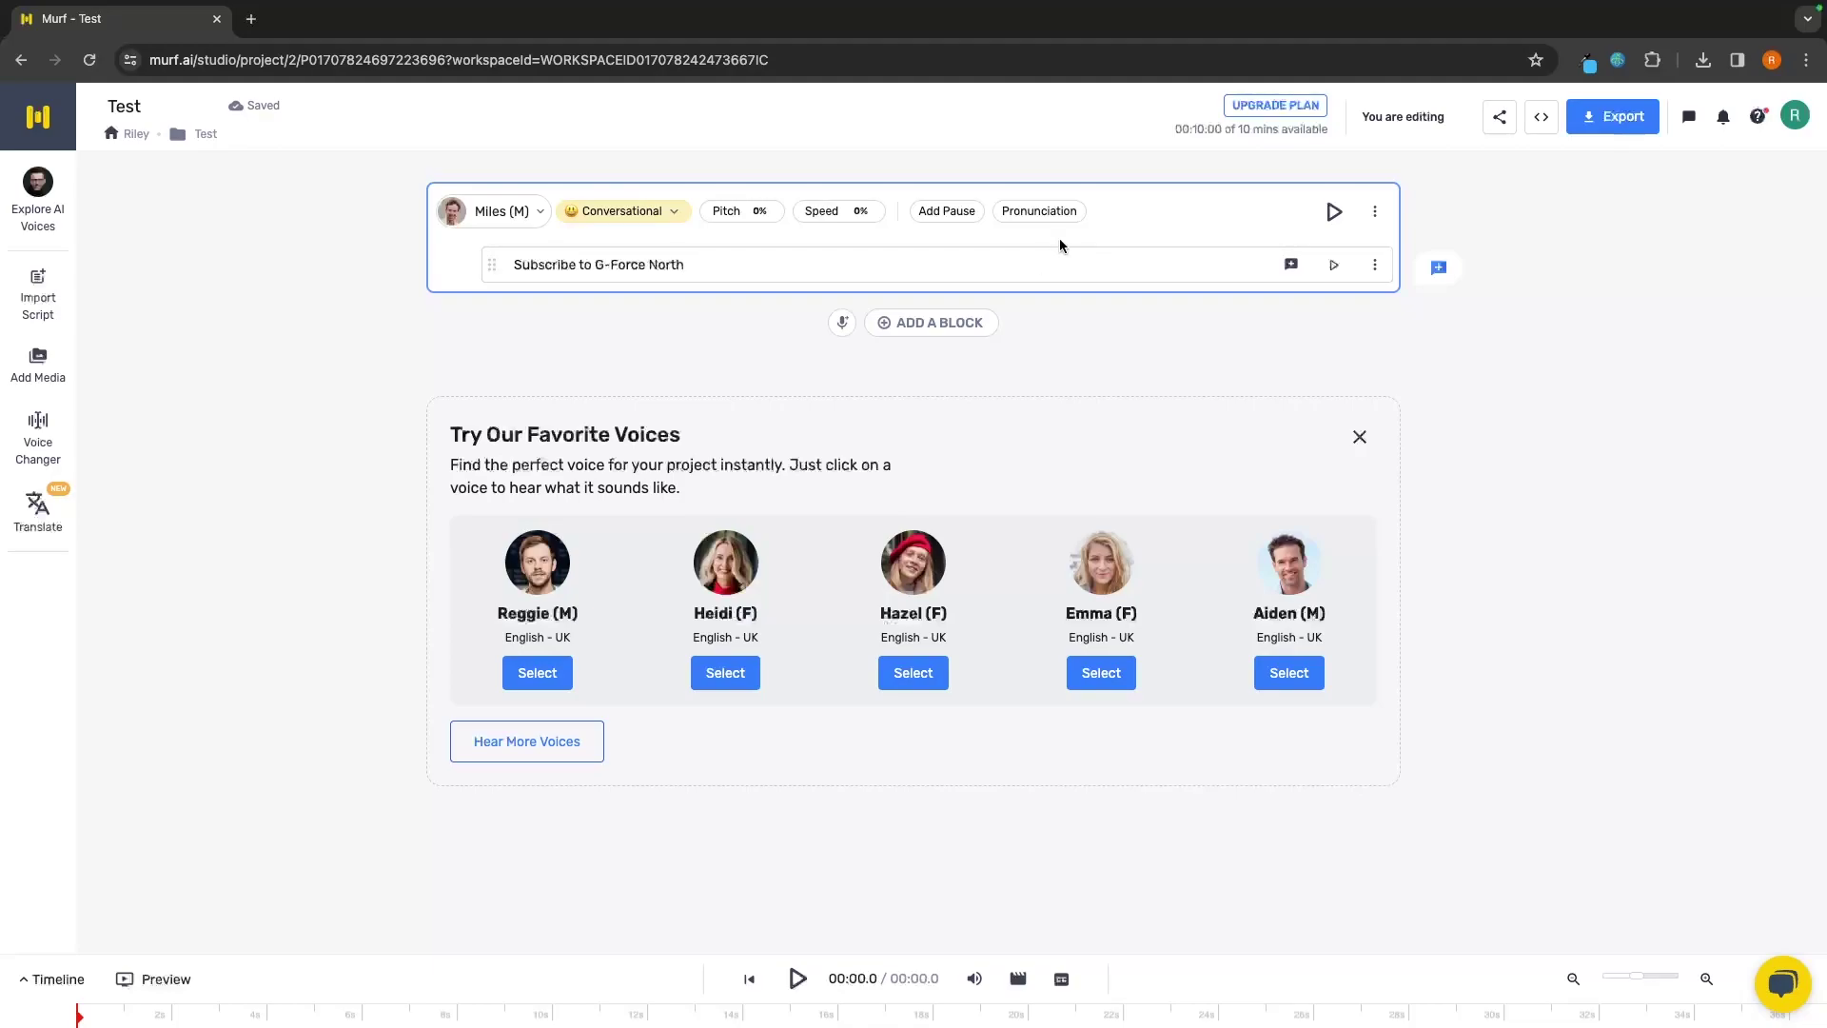
Generate the audio, set speed to +27% and pitch to +29%, and preview it.
click(1334, 211)
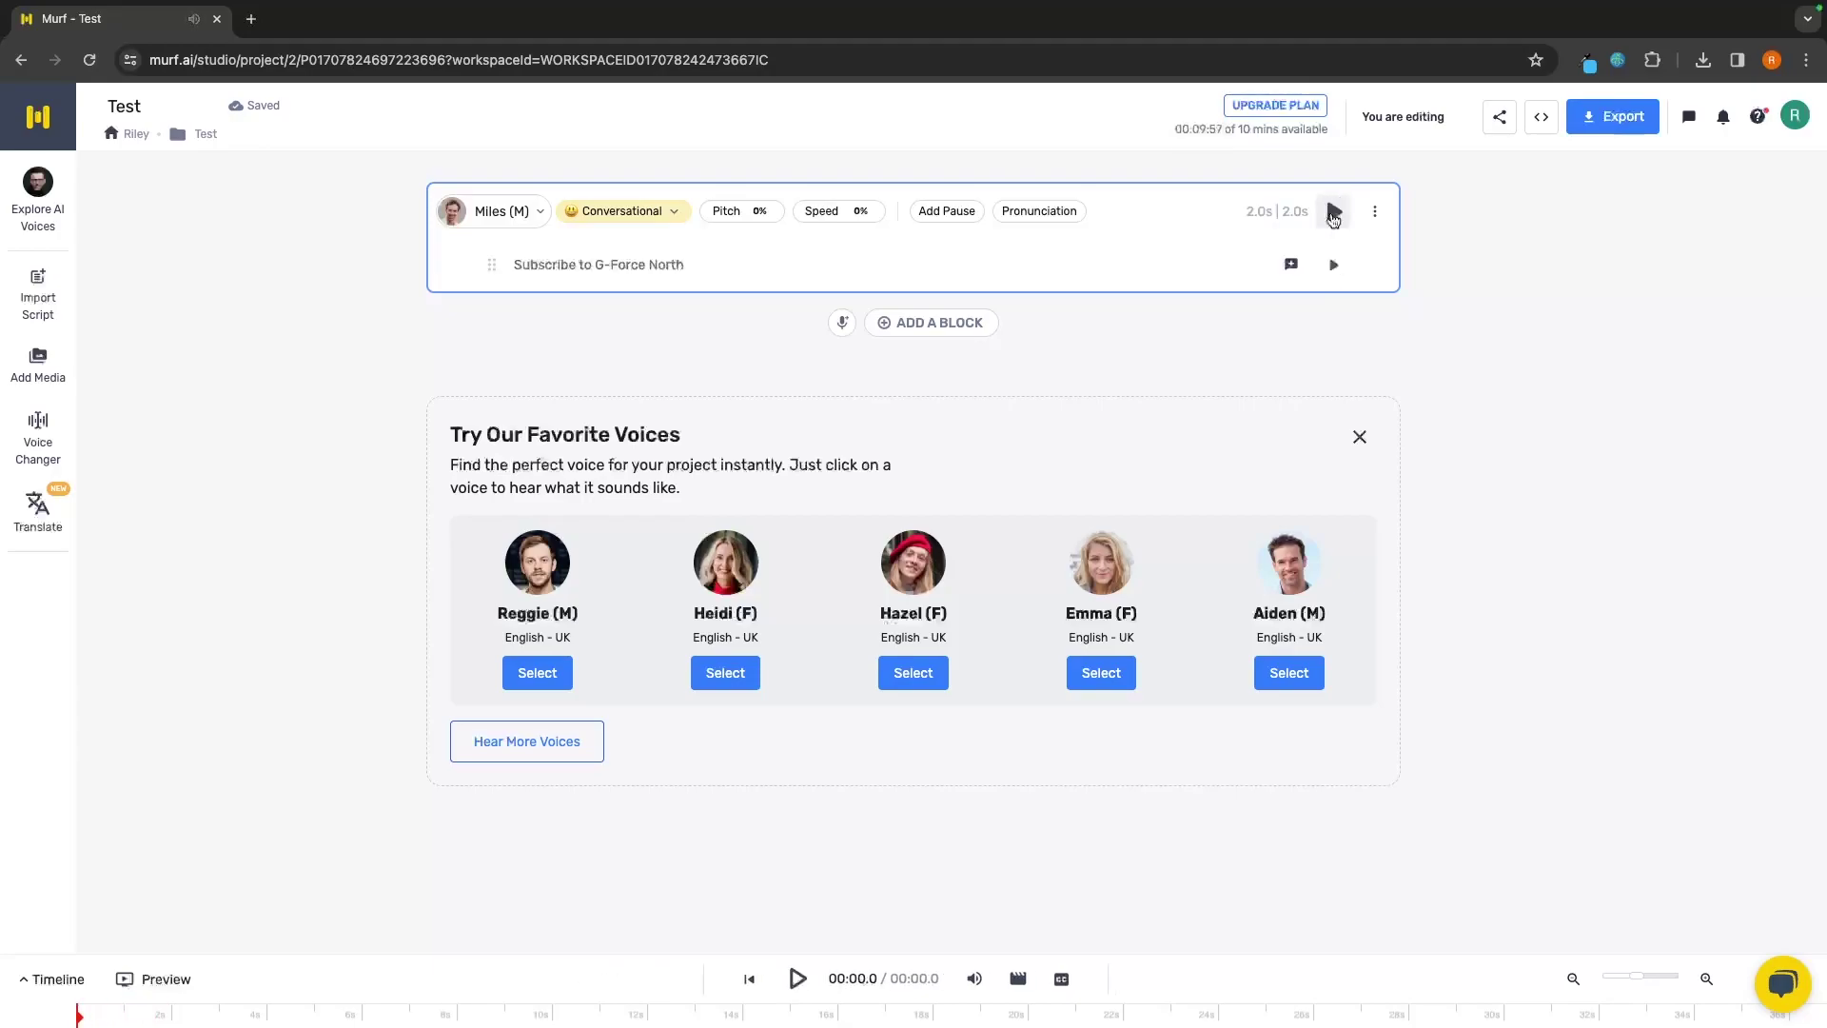
click(856, 212)
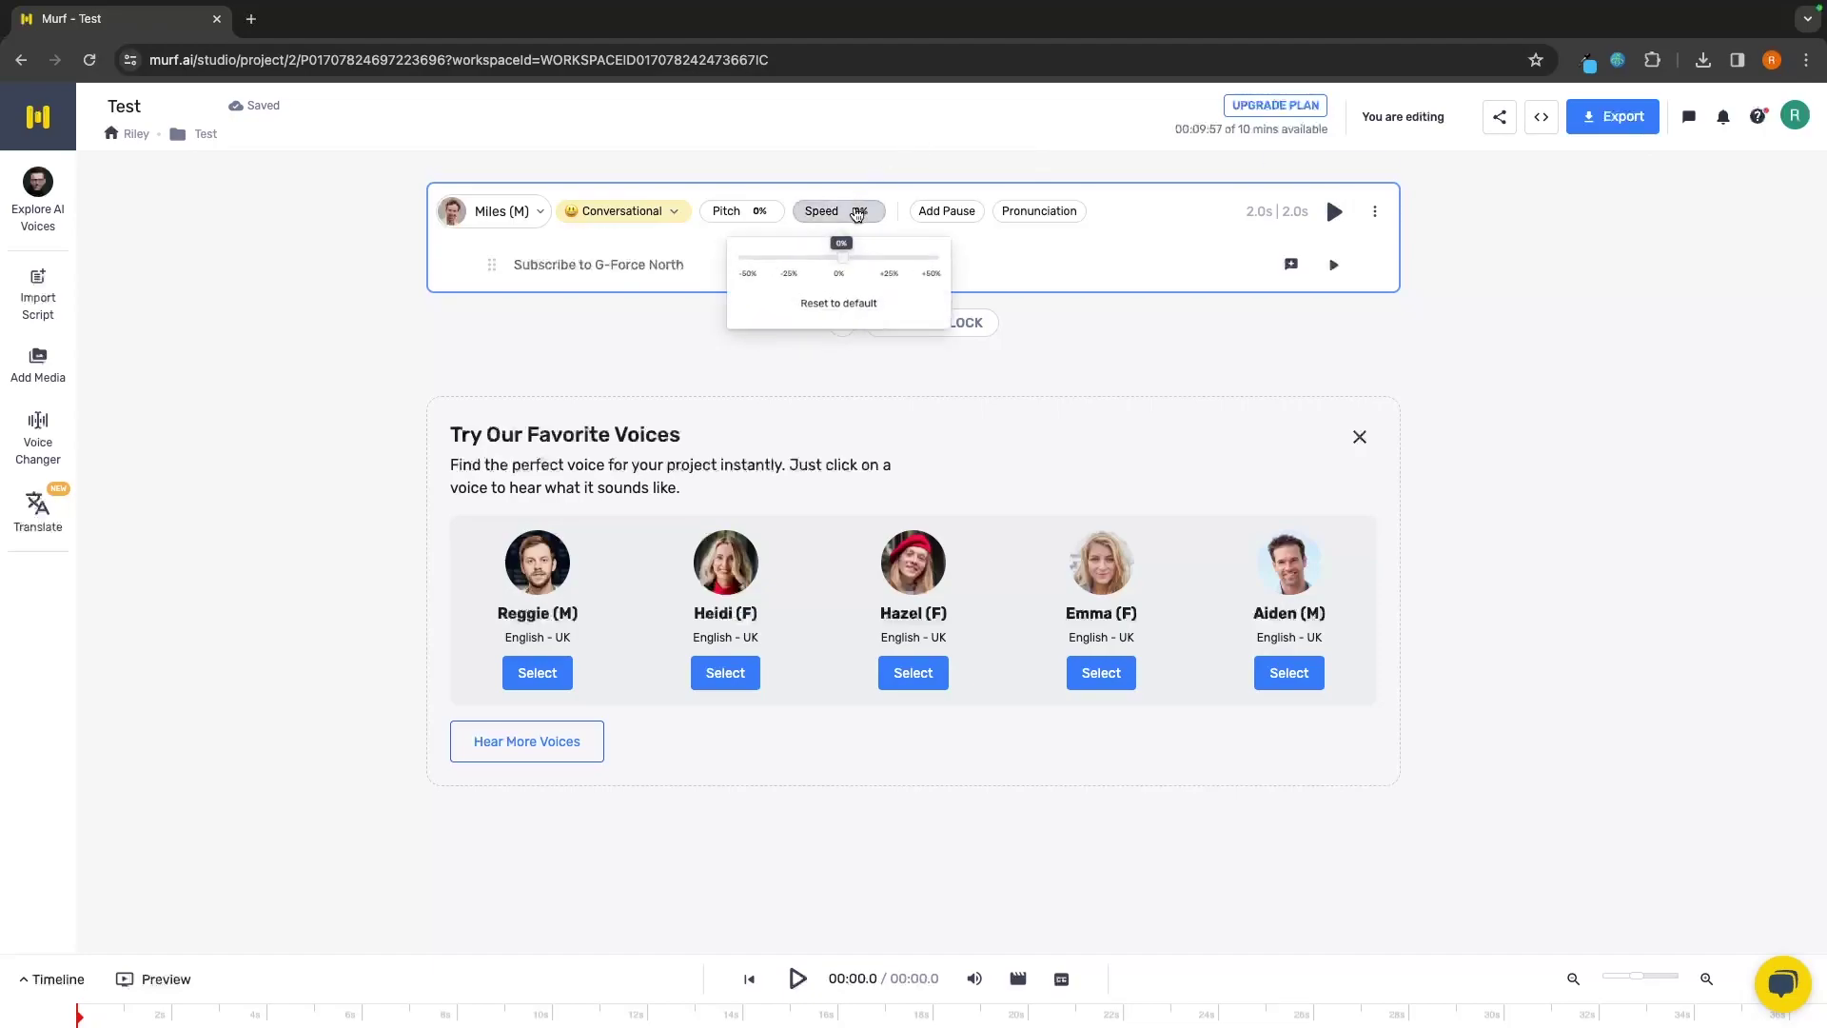
drag(843, 261, 909, 263)
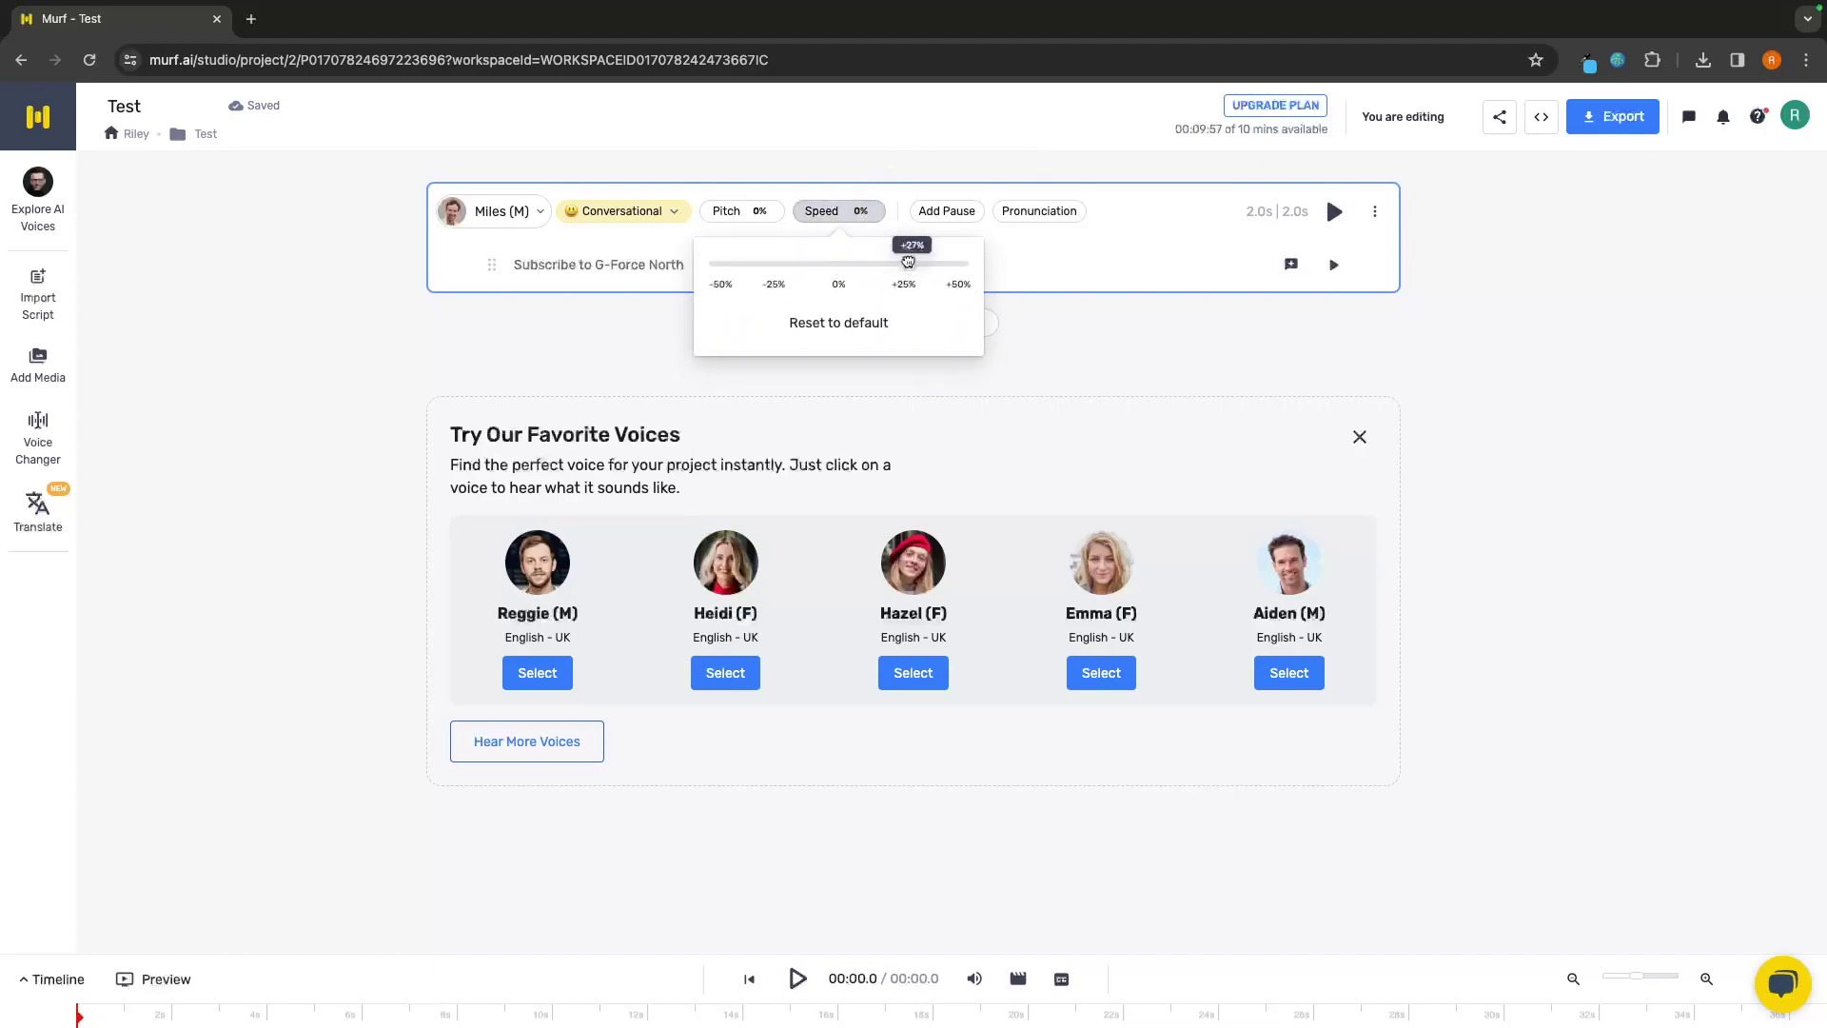
click(776, 217)
click(817, 264)
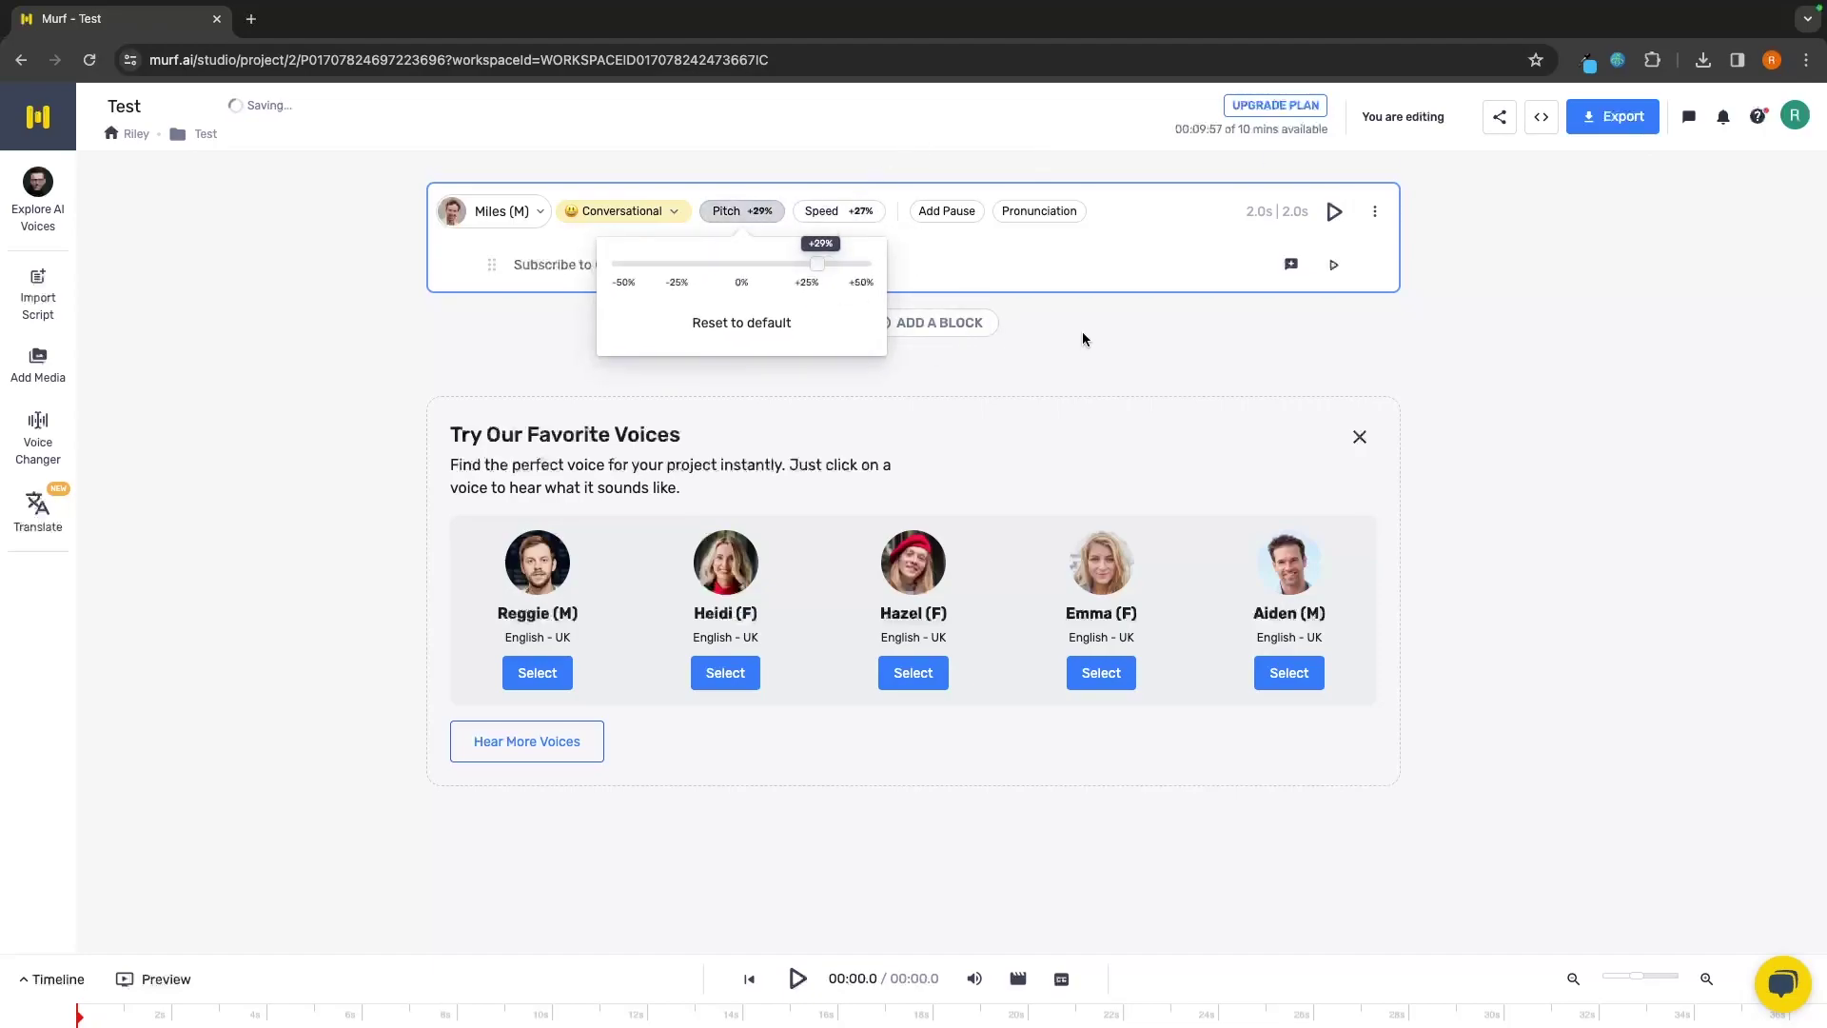
click(1082, 338)
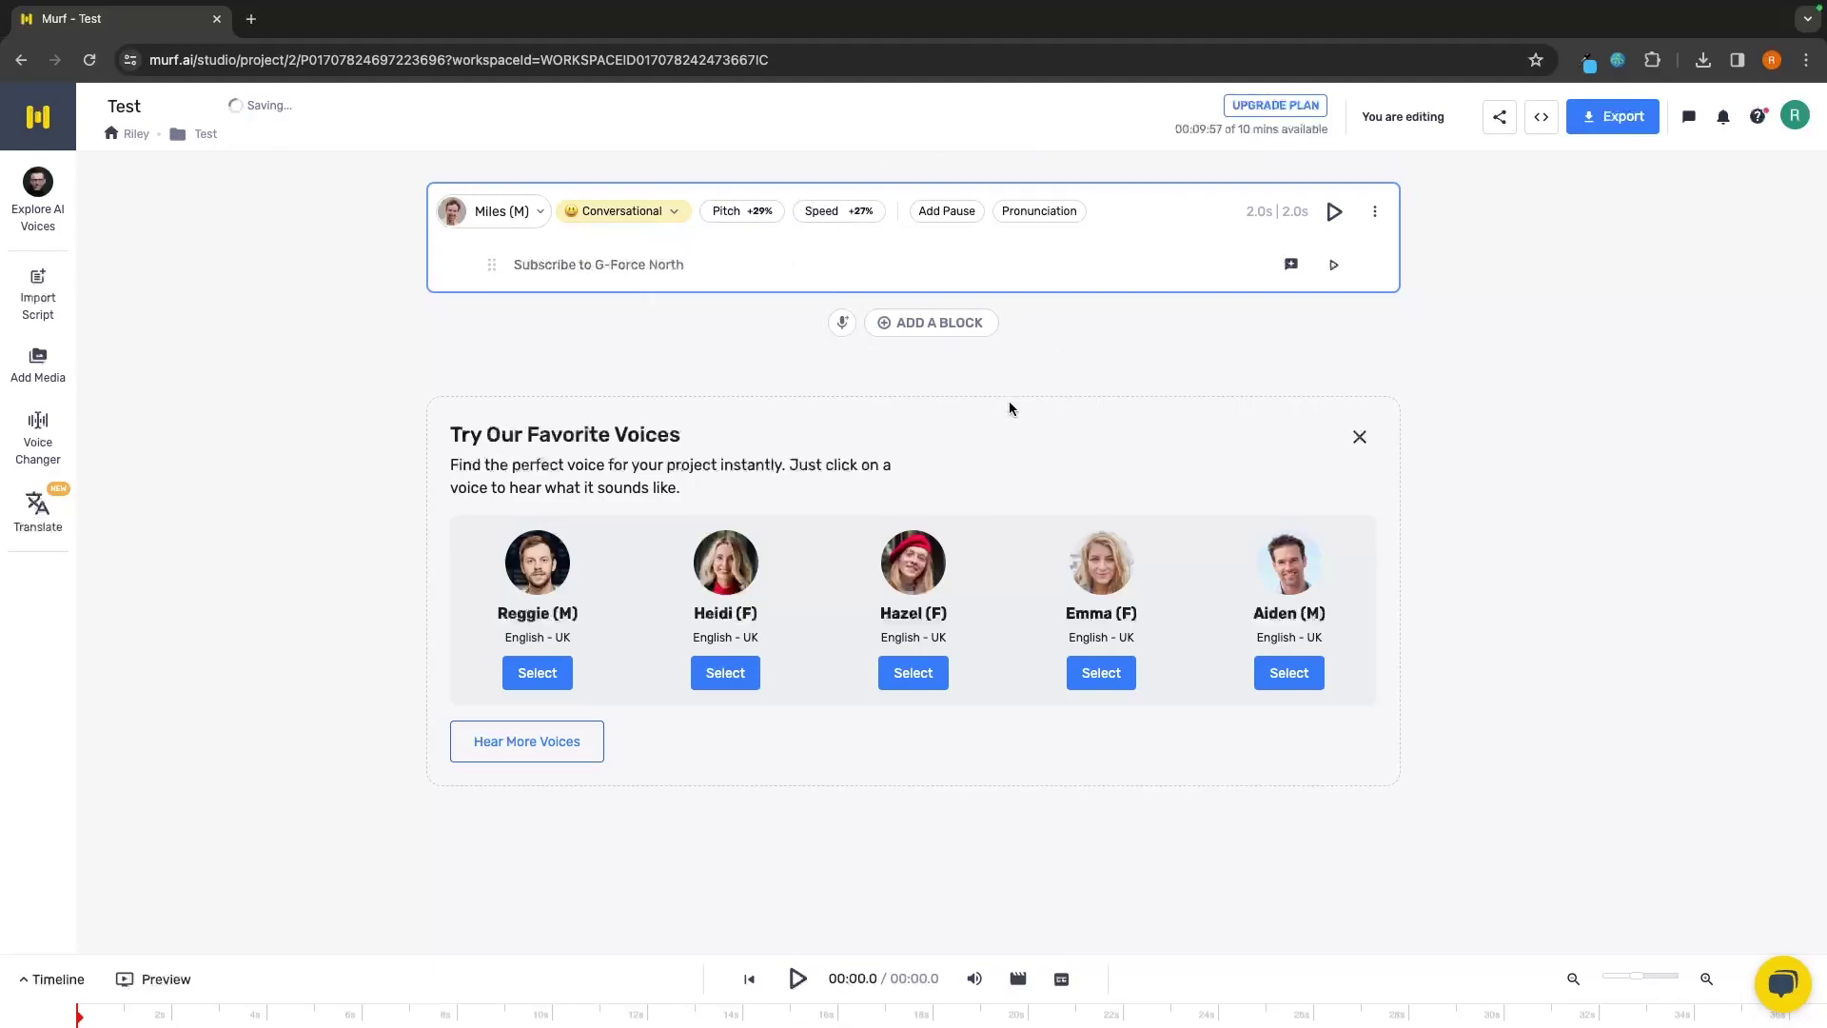
click(1335, 213)
click(908, 269)
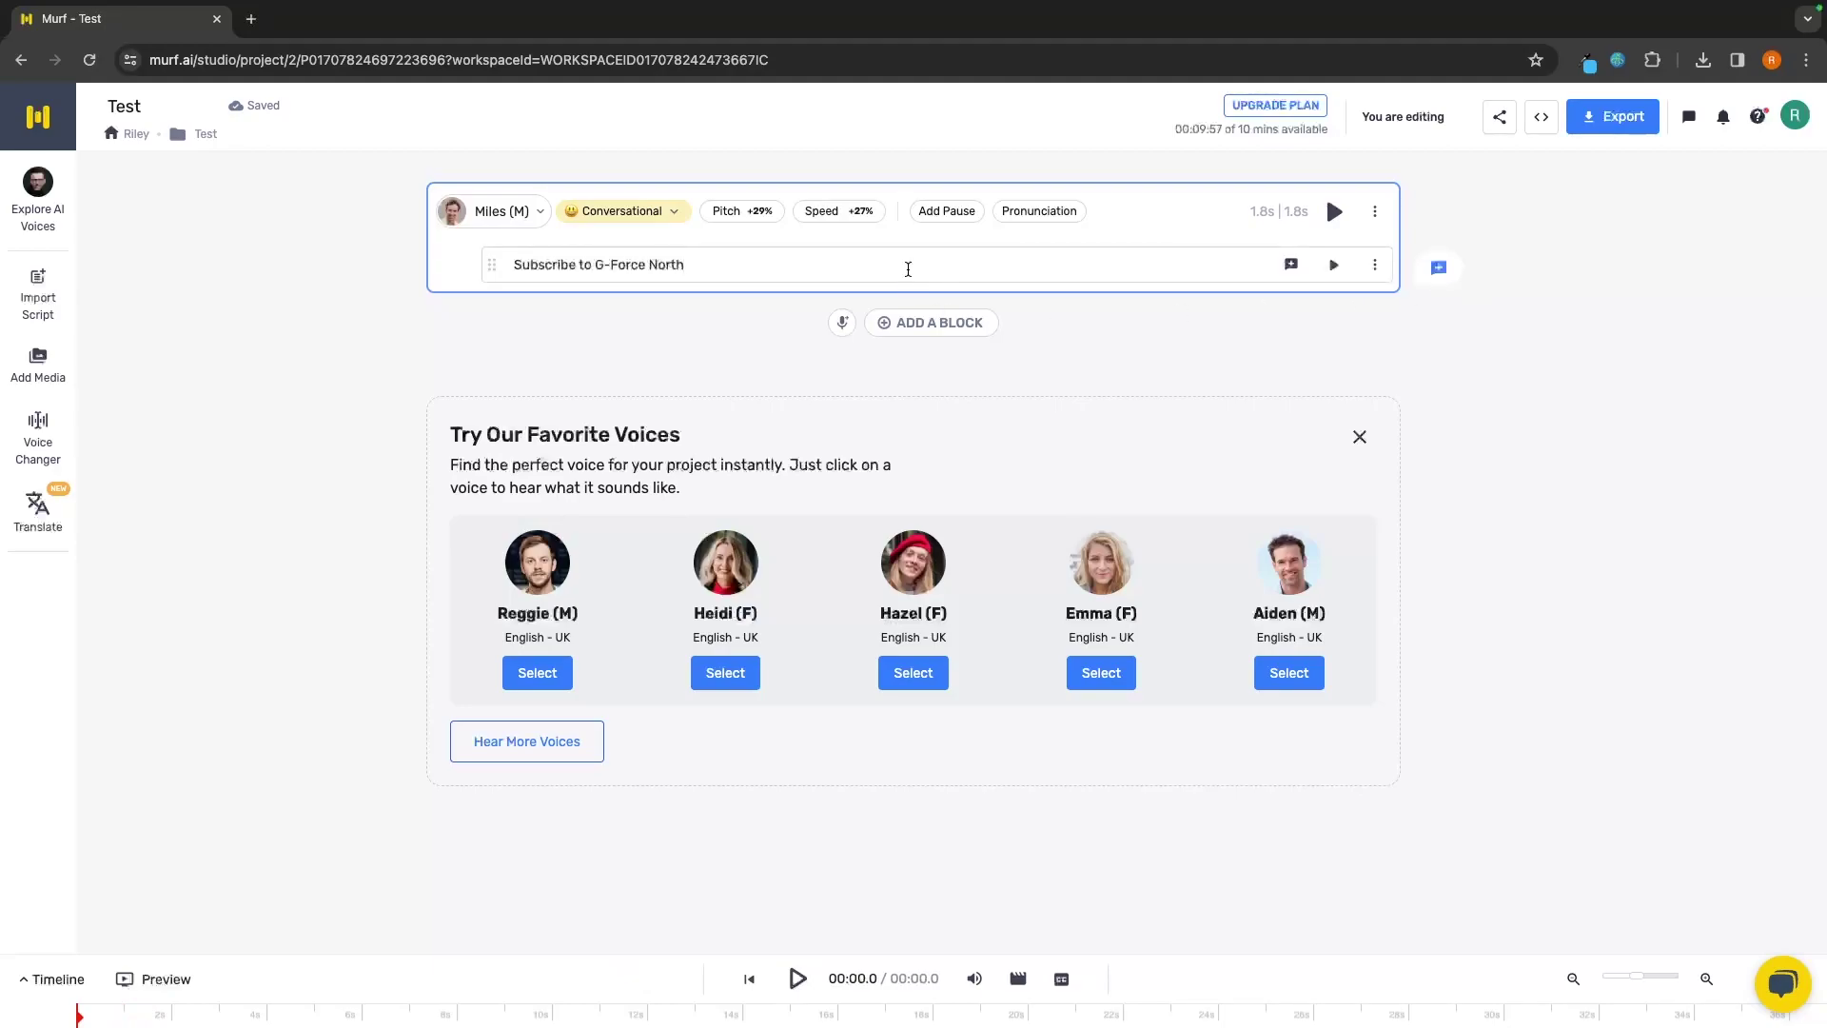
Paste the rest of the sentence and add a medium (0.75s) pause after 'North'.
text(it's the best channel on youtube)
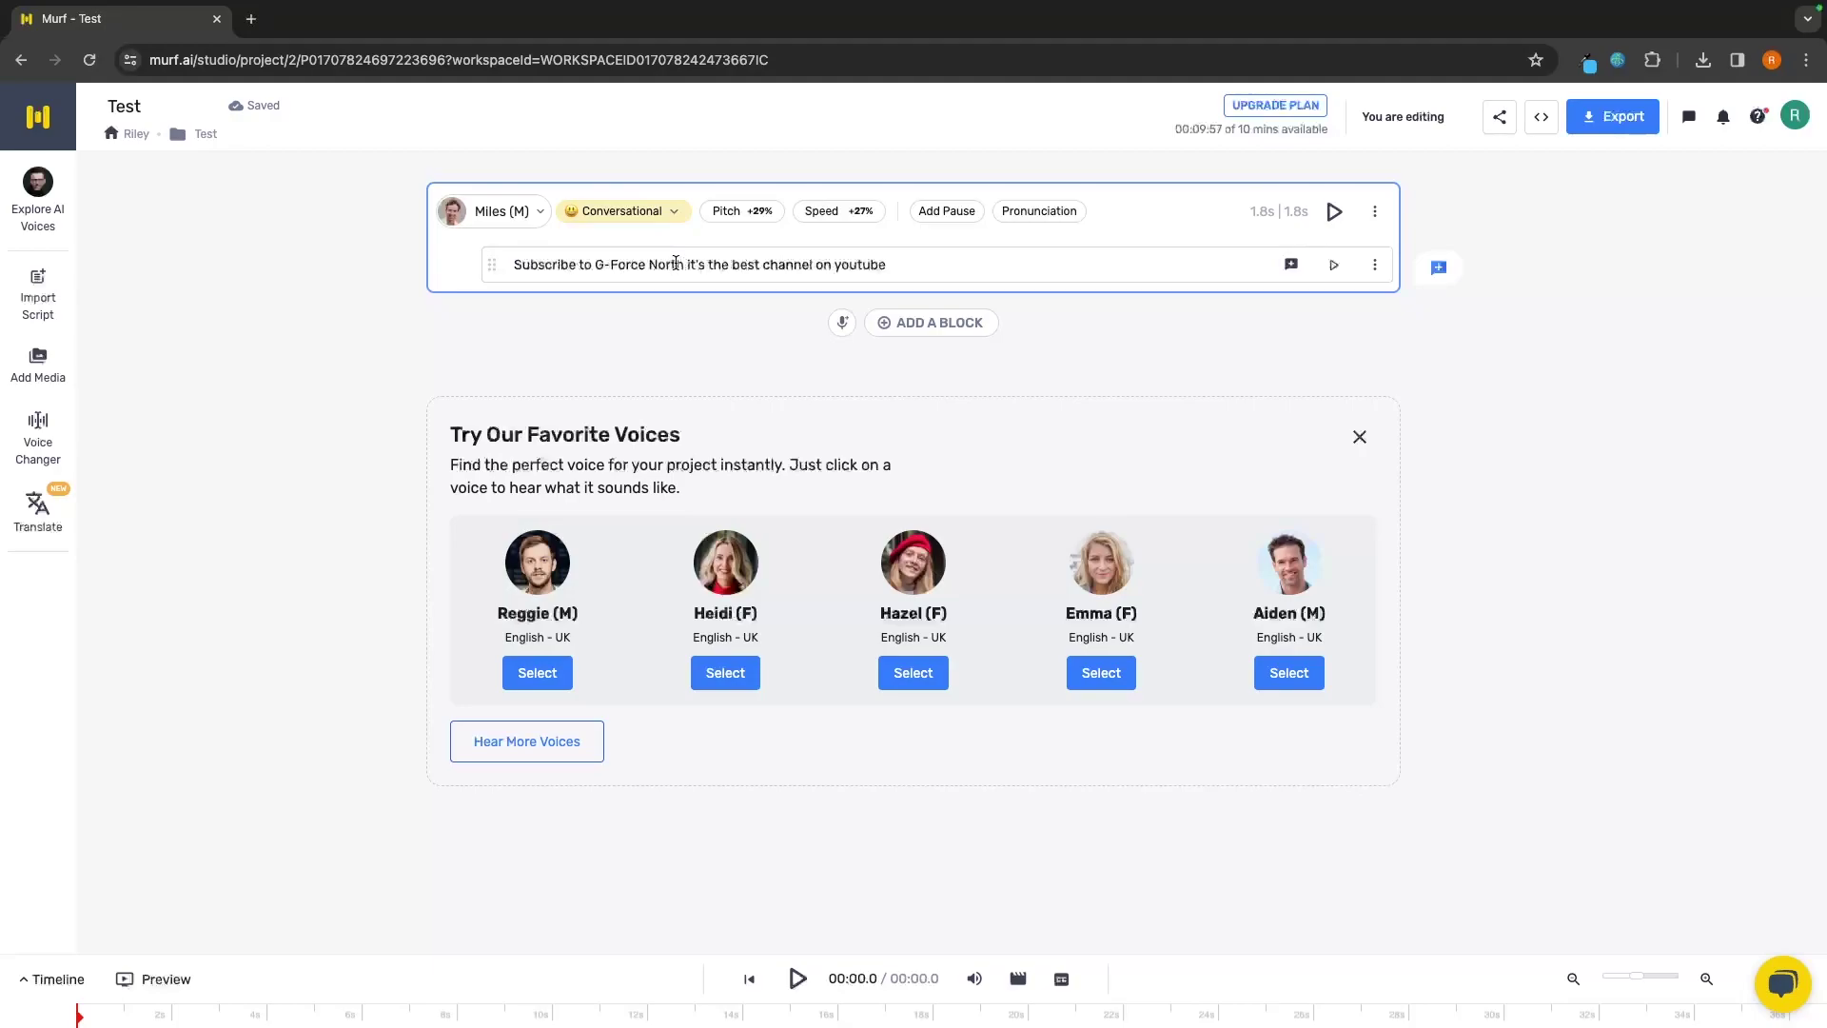
click(942, 211)
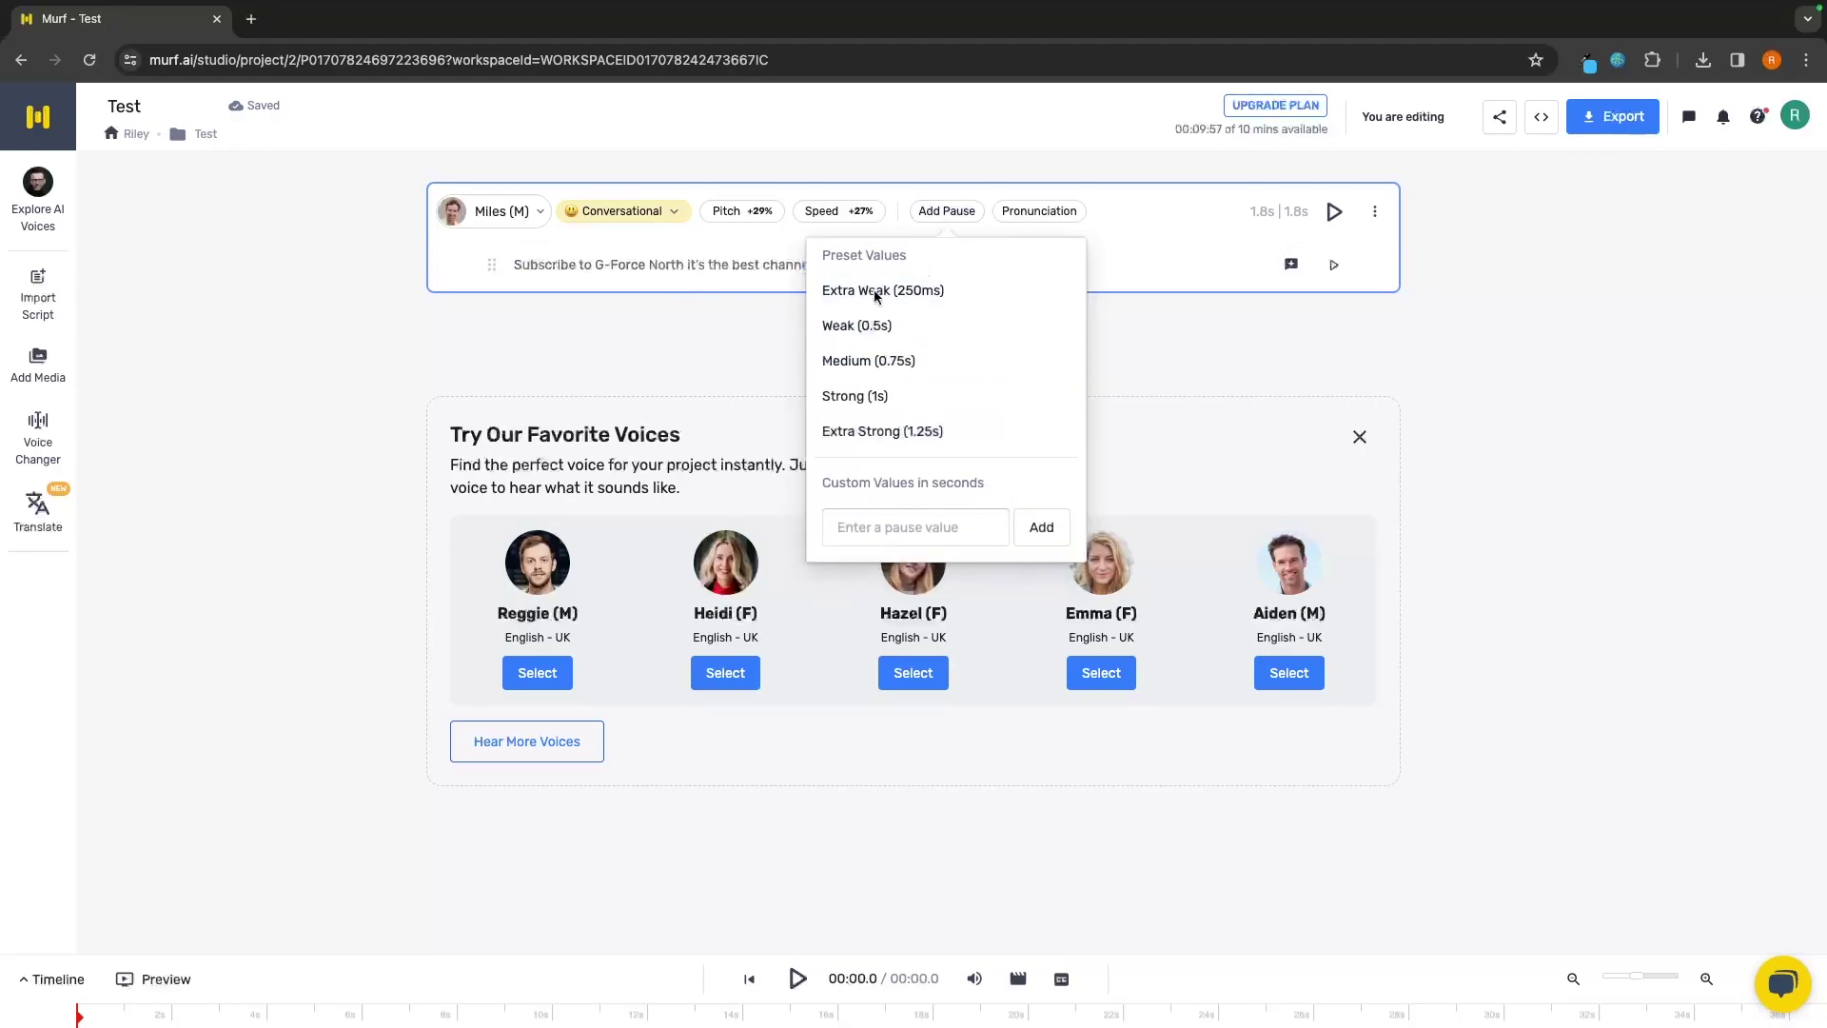
click(890, 362)
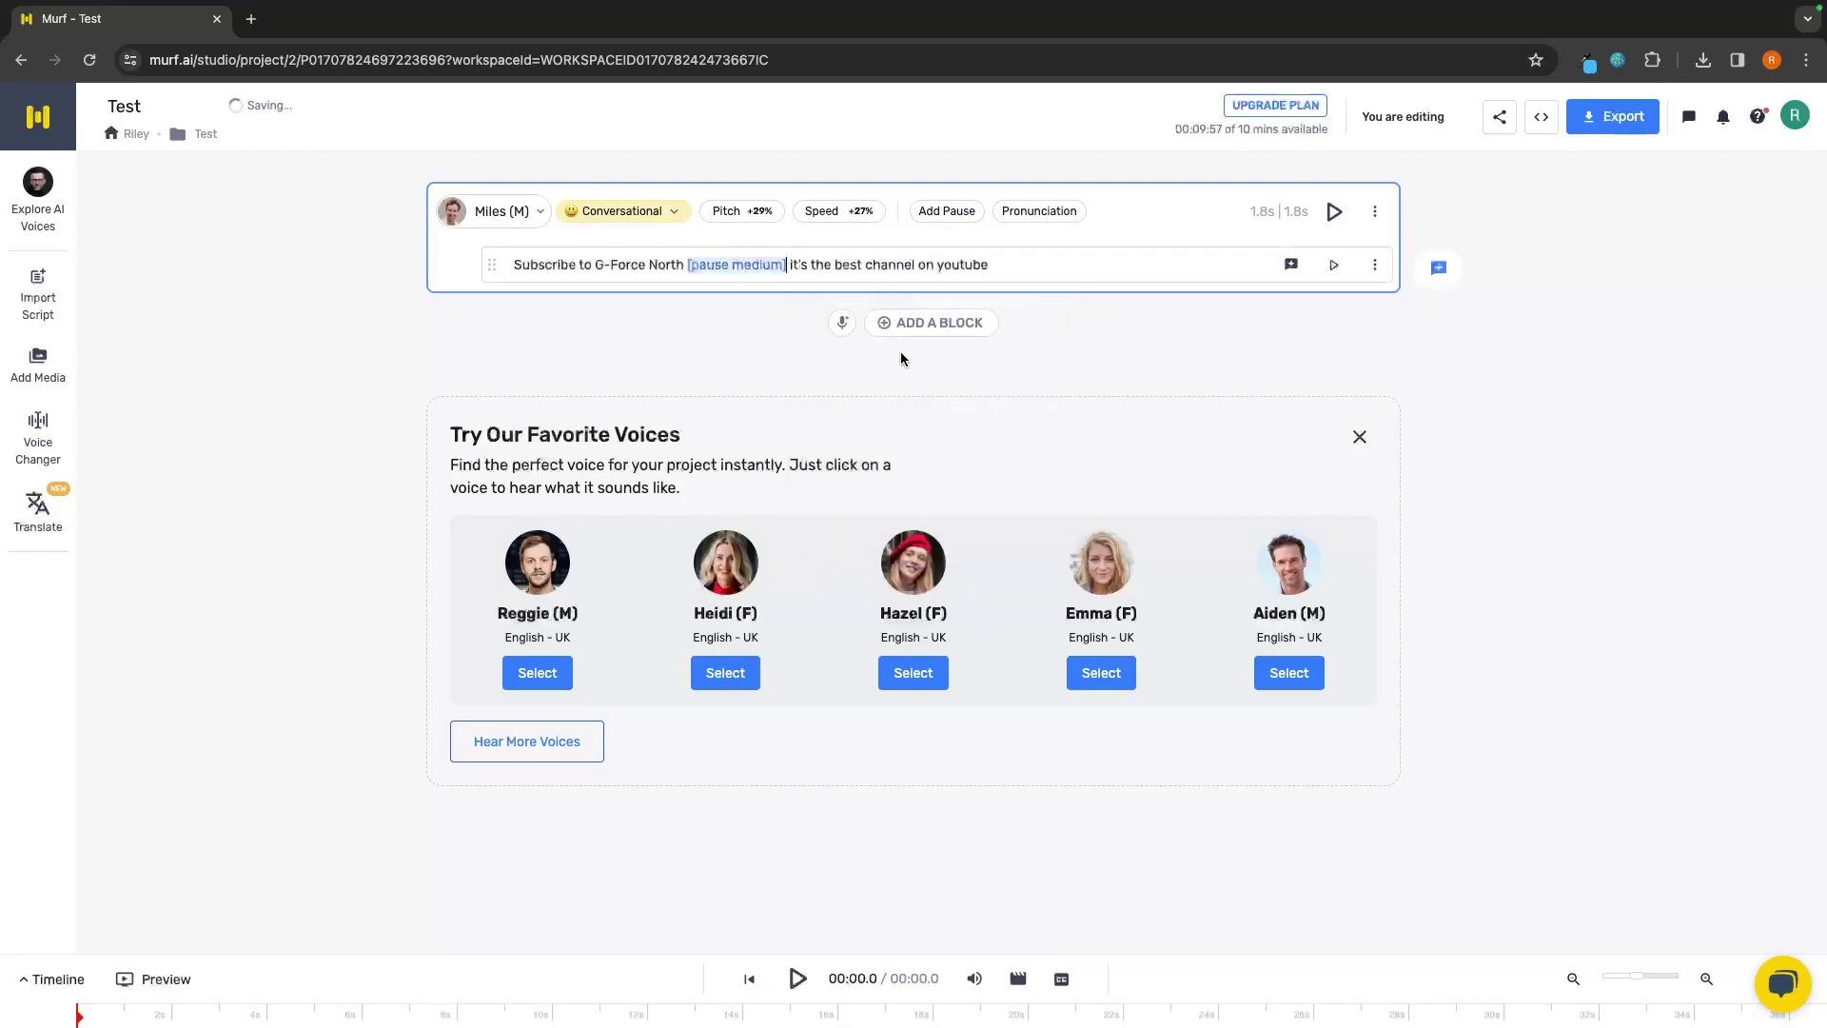
Reset the block's pitch and speed both back to 0%.
click(752, 212)
click(741, 273)
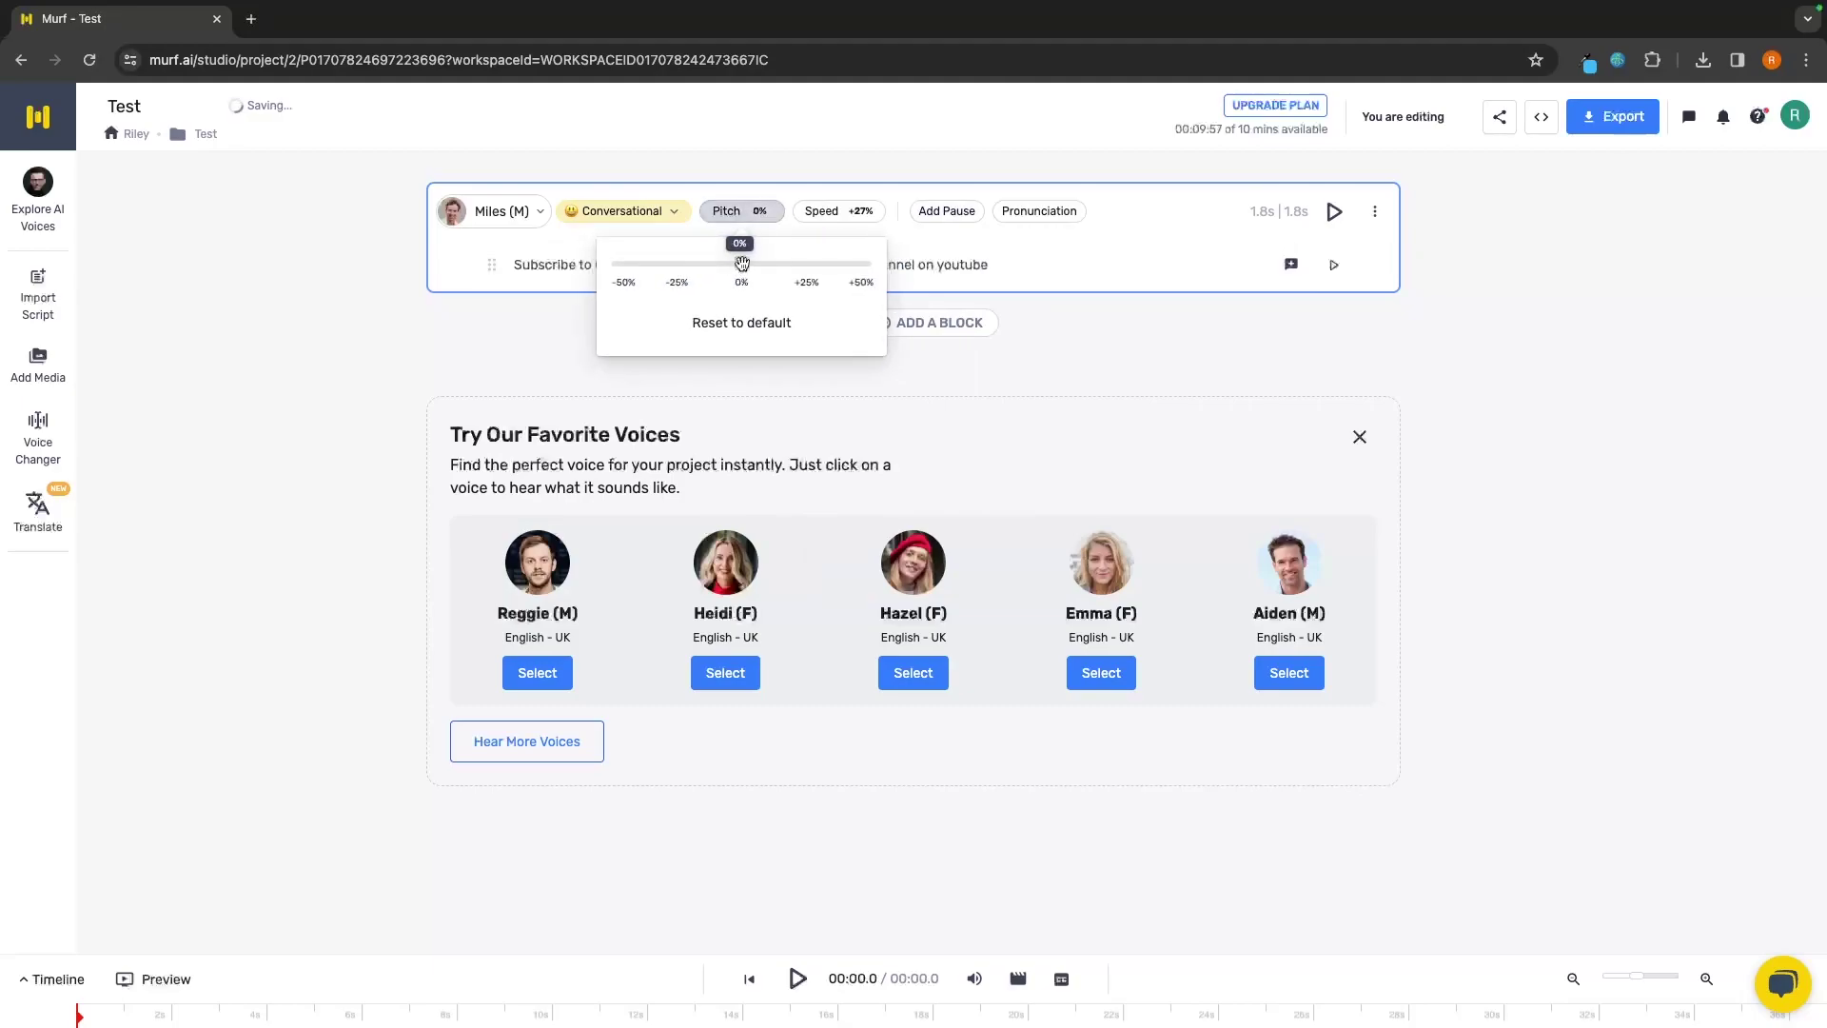
click(812, 211)
click(838, 273)
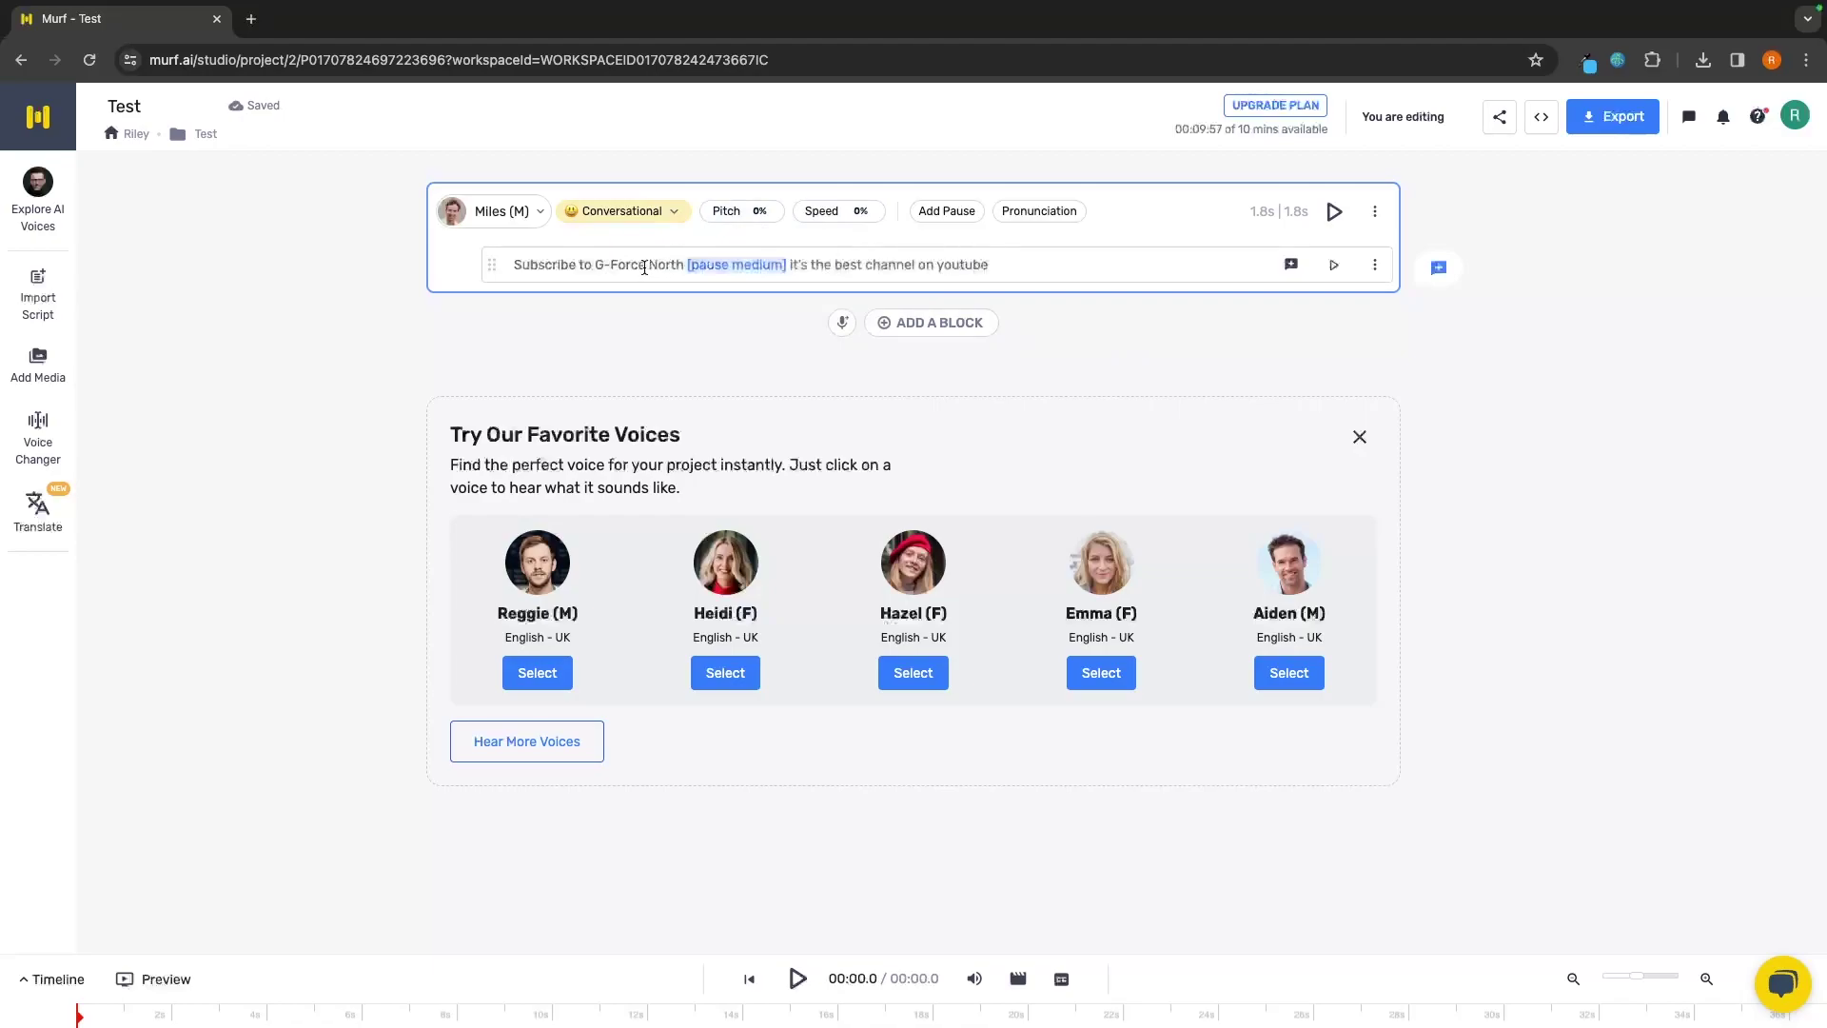
Preview pronunciations for 'youtube' and apply the General-American ˈjutub option.
double_click(961, 267)
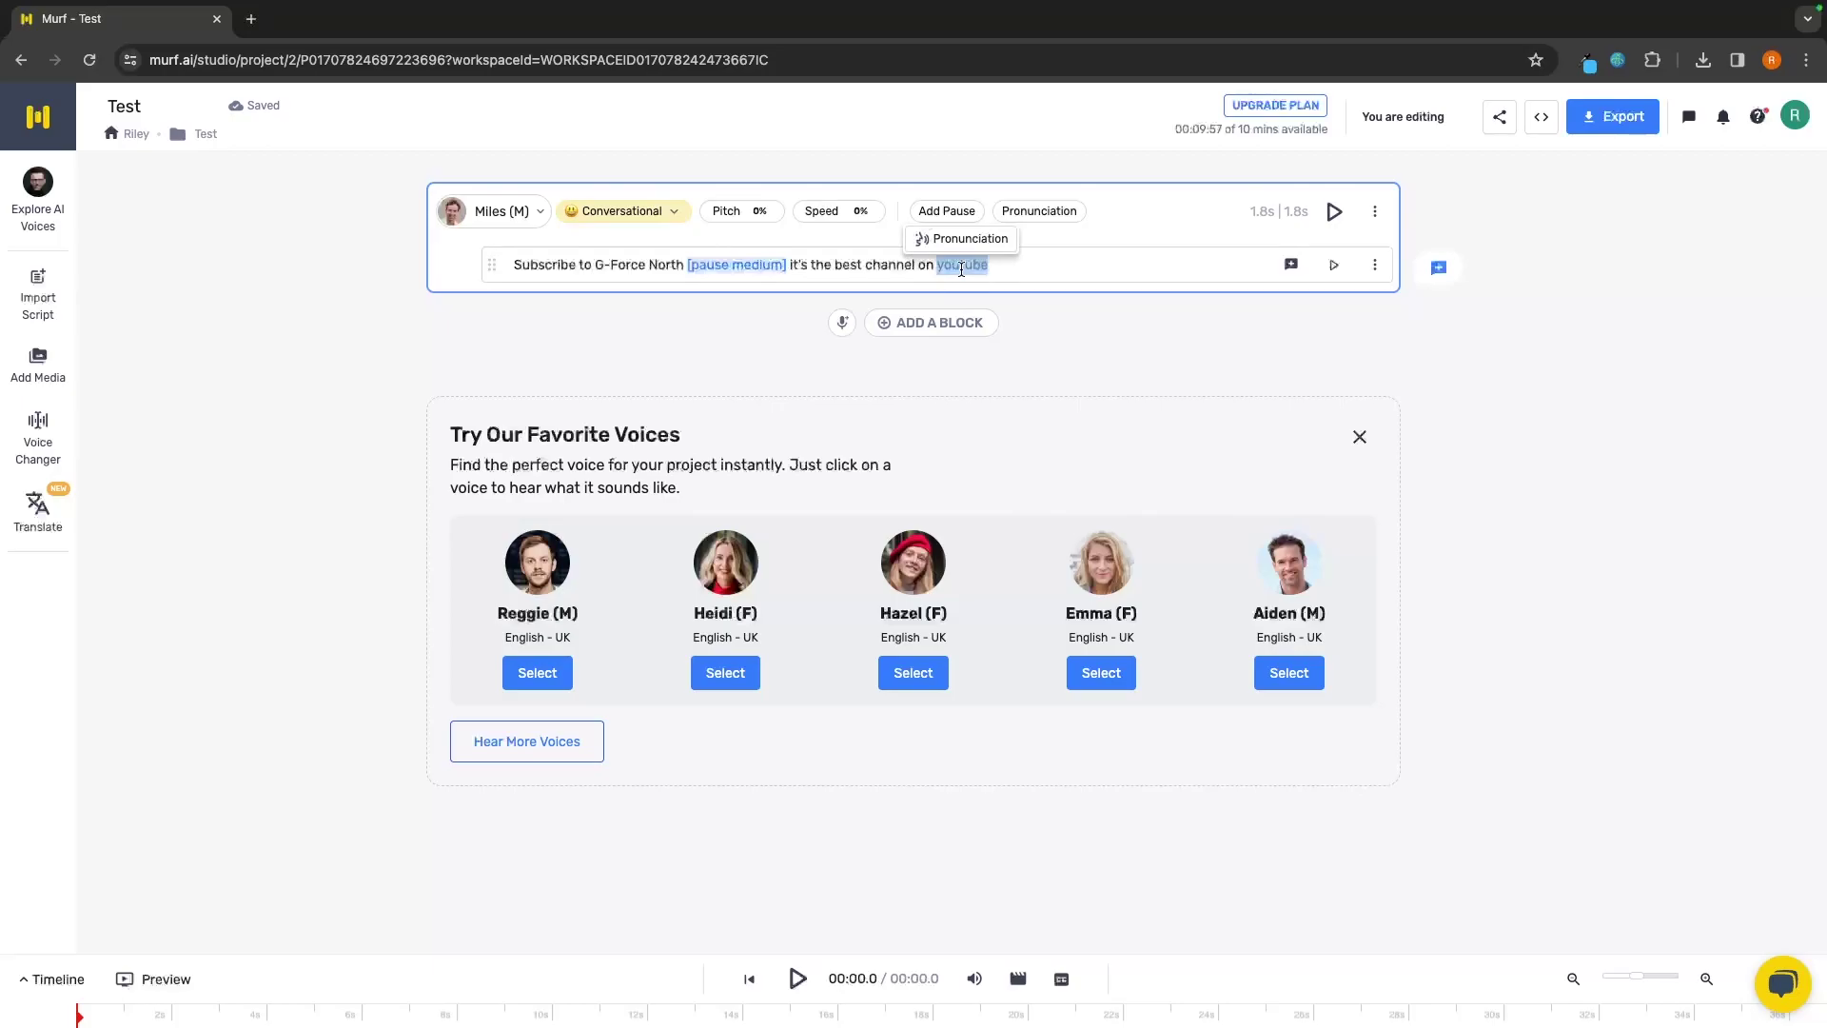
click(962, 240)
click(930, 416)
scroll(928, 416, down, 1)
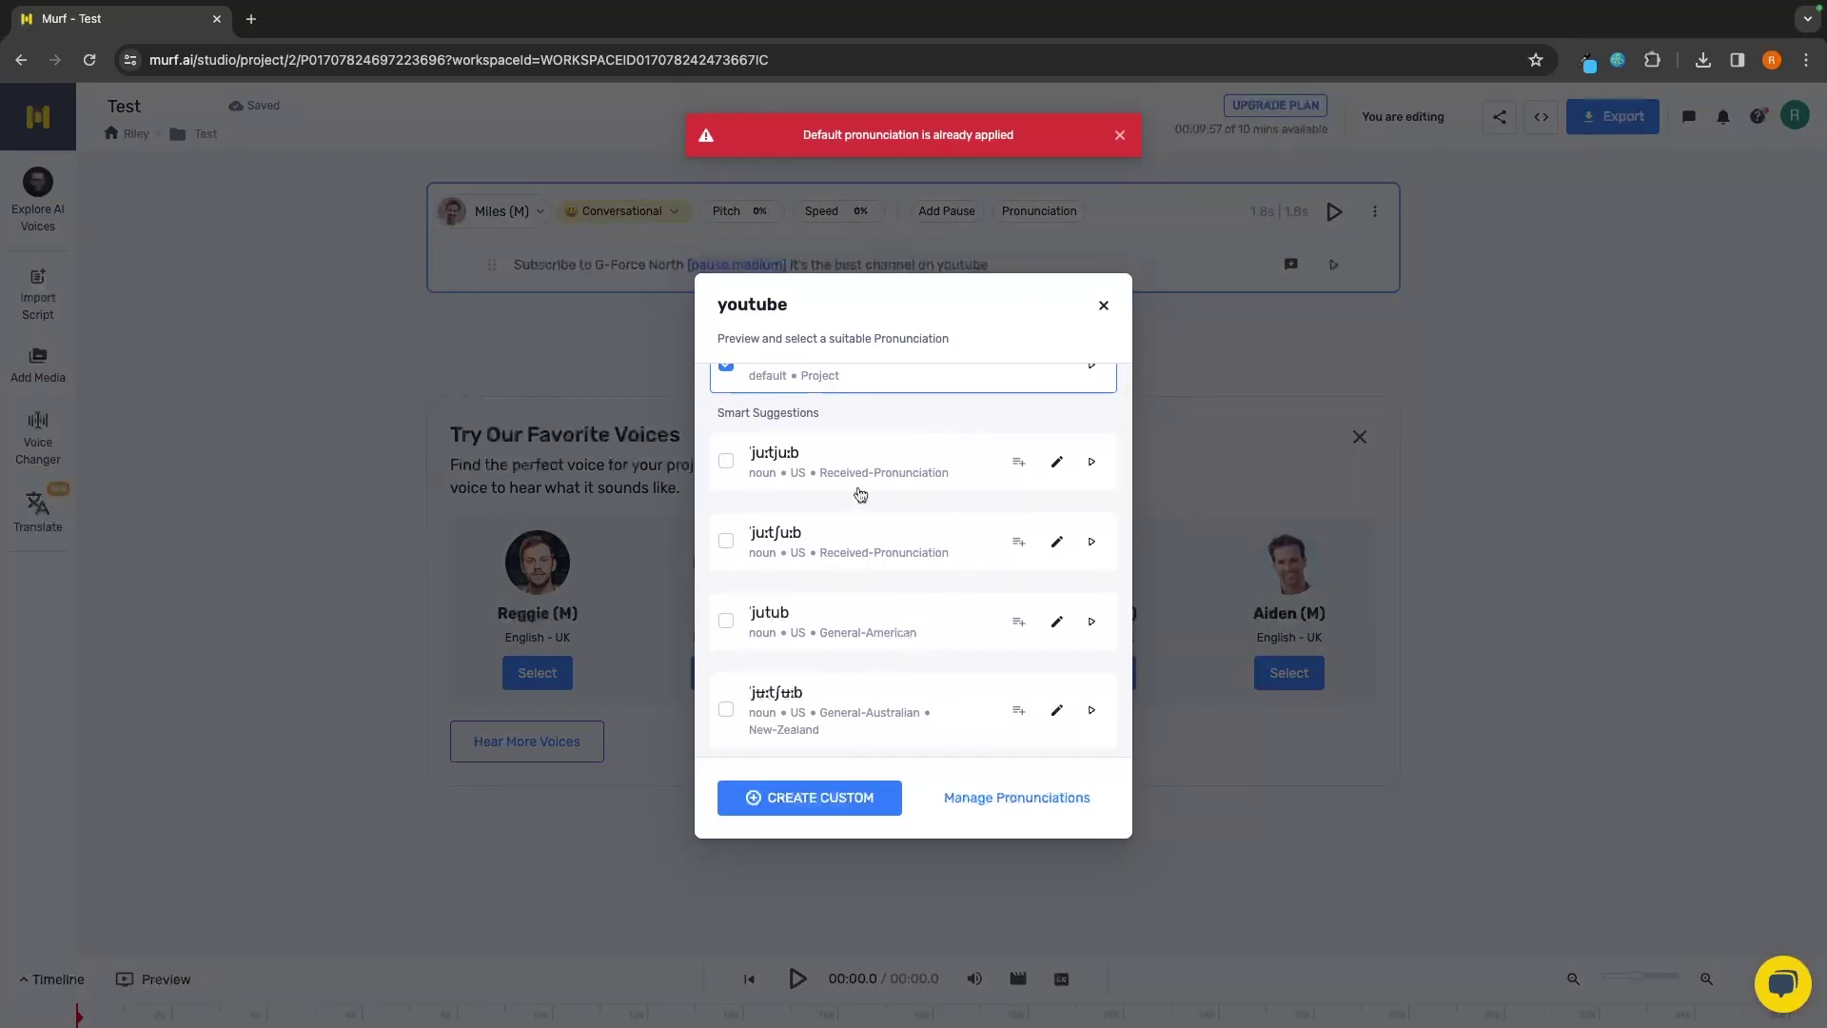
scroll(904, 490, up, 1)
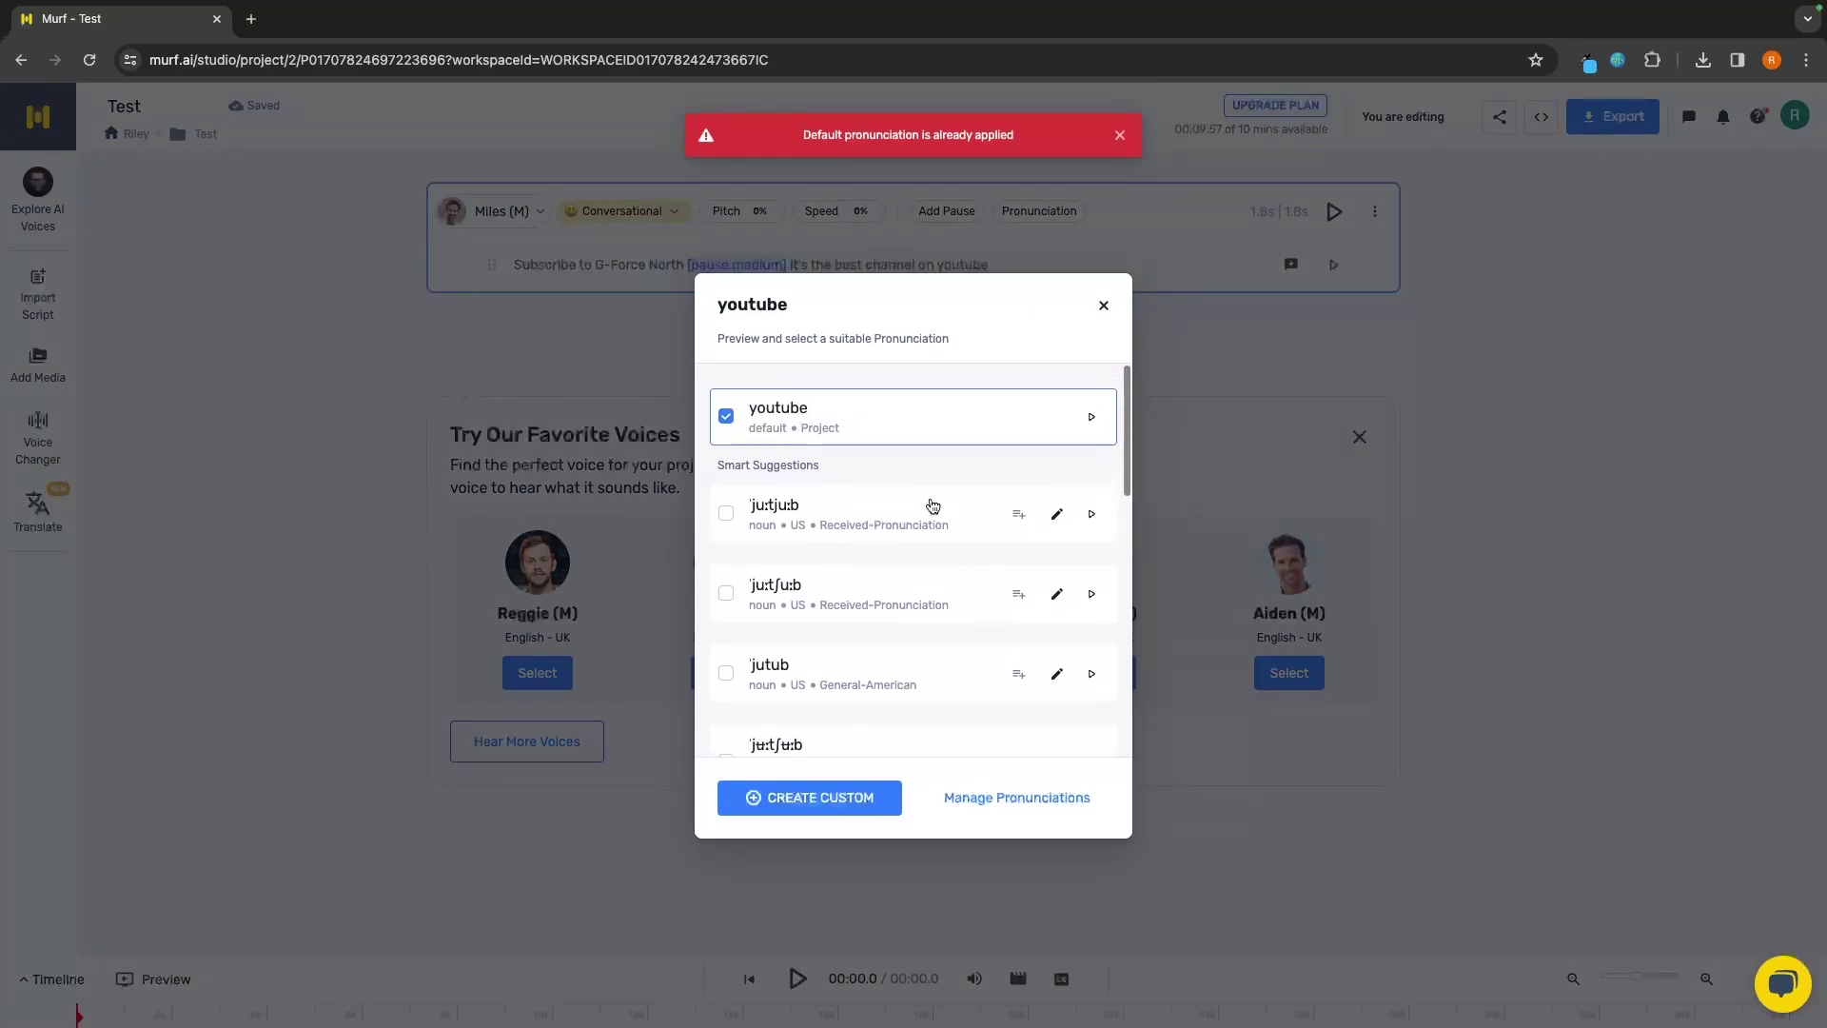
click(1092, 422)
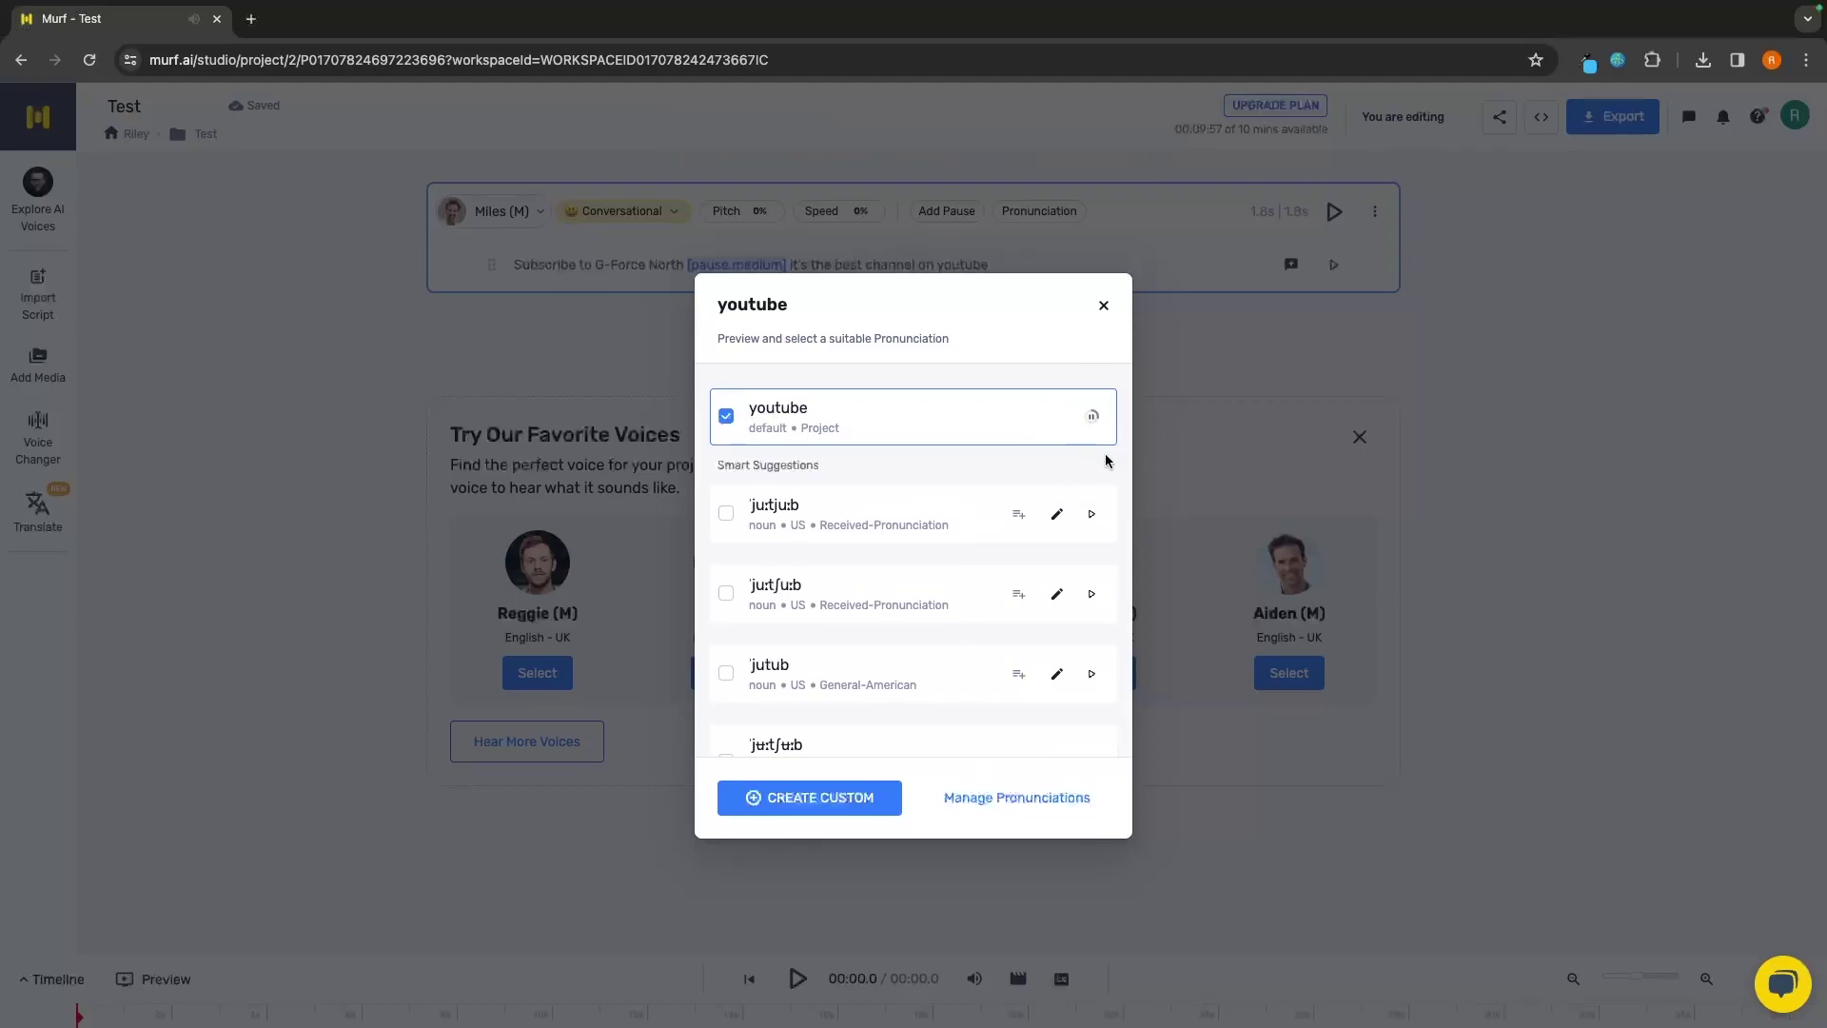
scroll(1015, 464, down, 1)
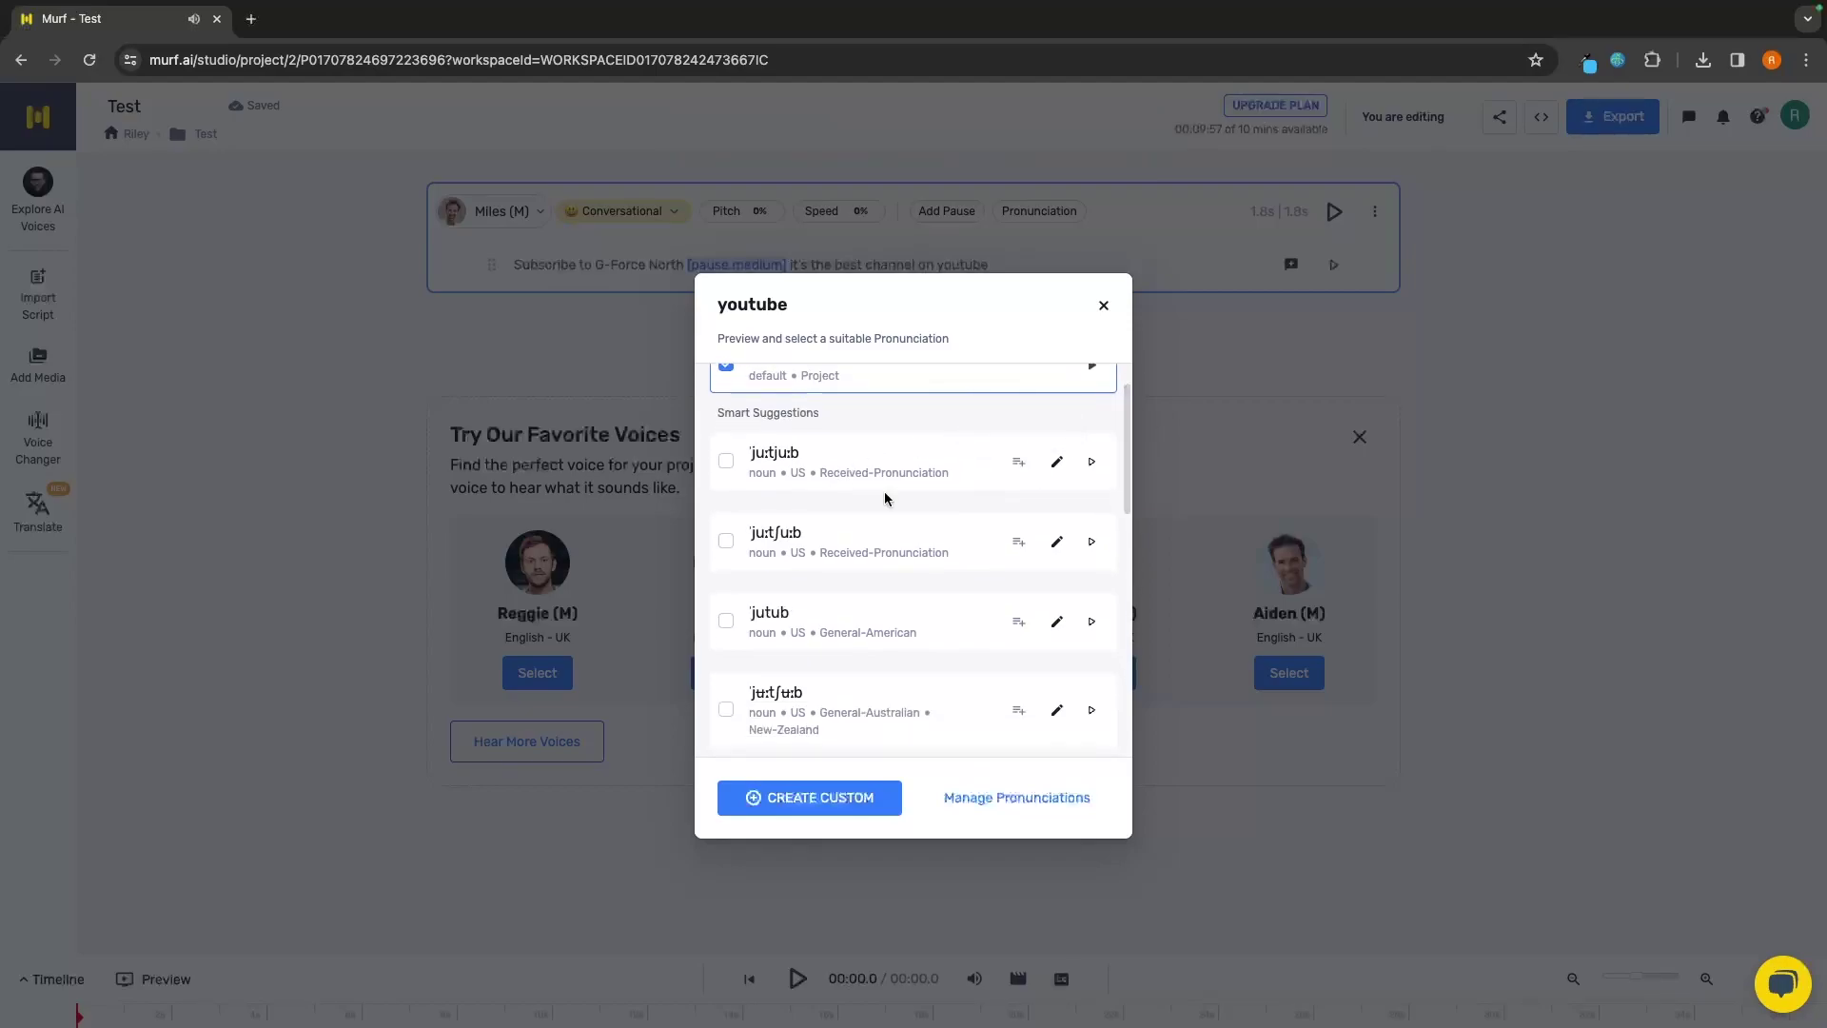
click(1090, 471)
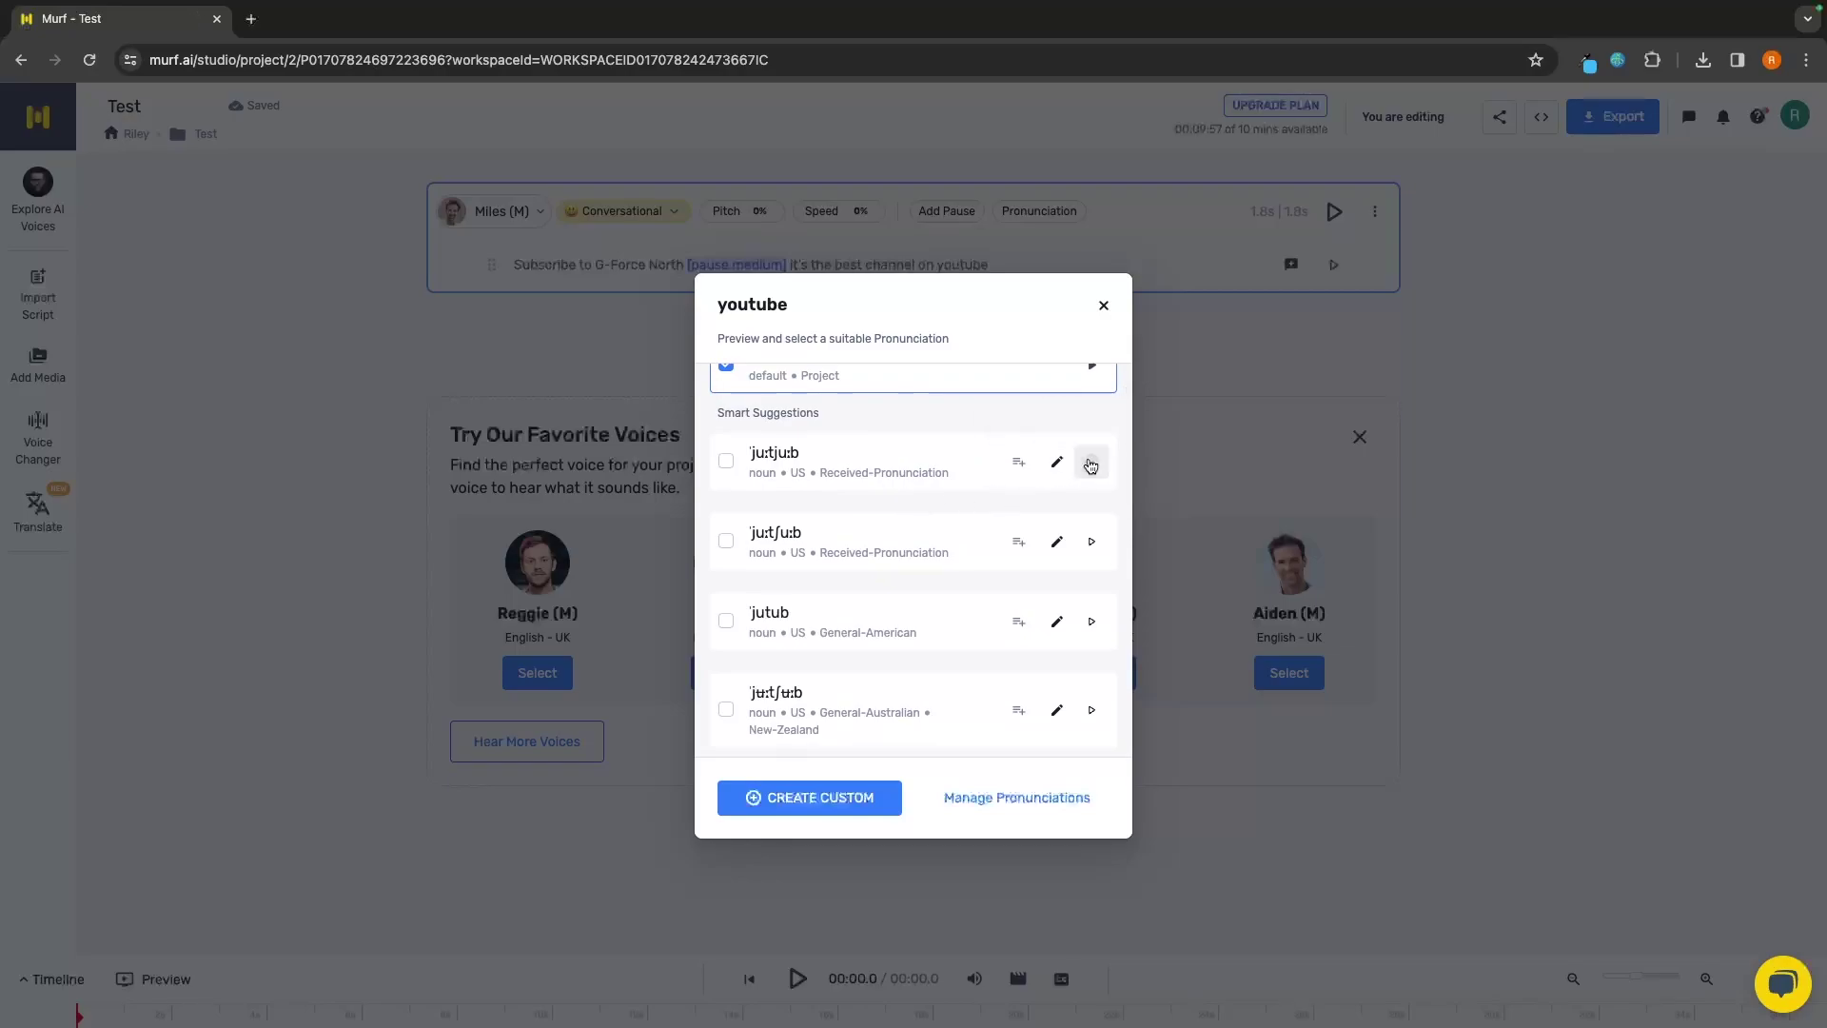
scroll(1094, 571, down, 1)
click(1097, 596)
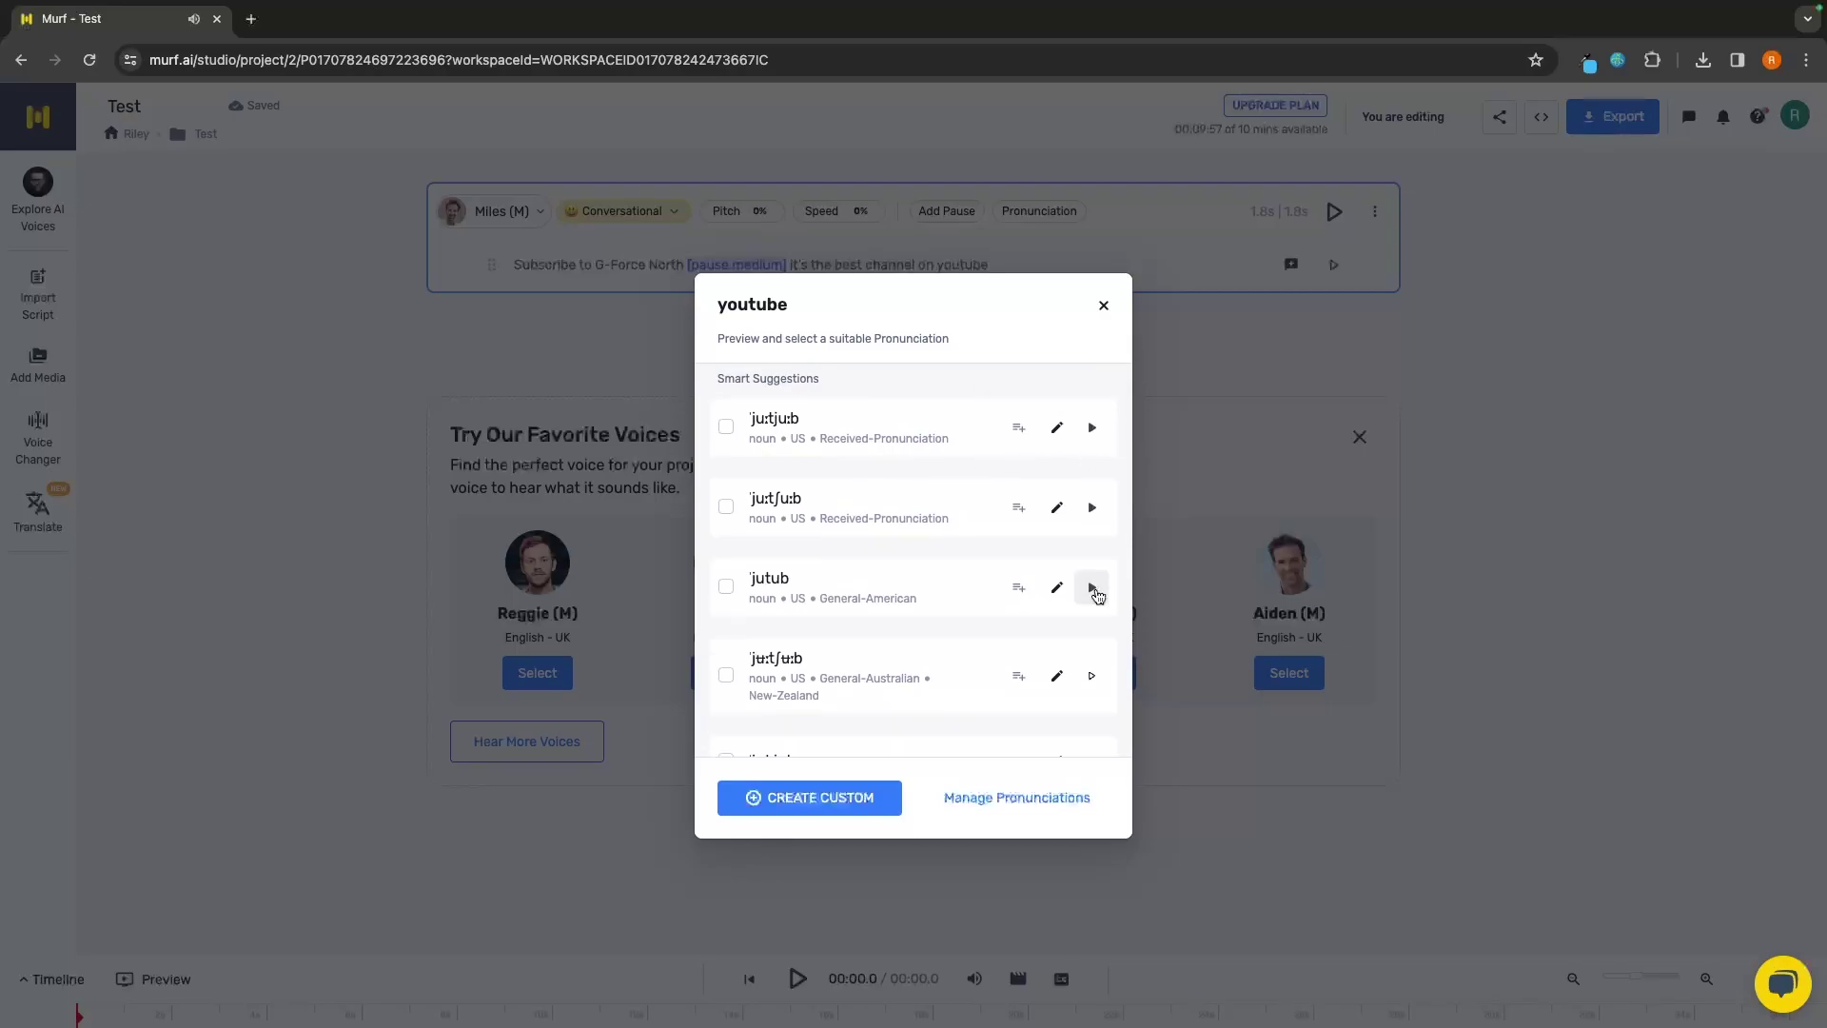
click(726, 587)
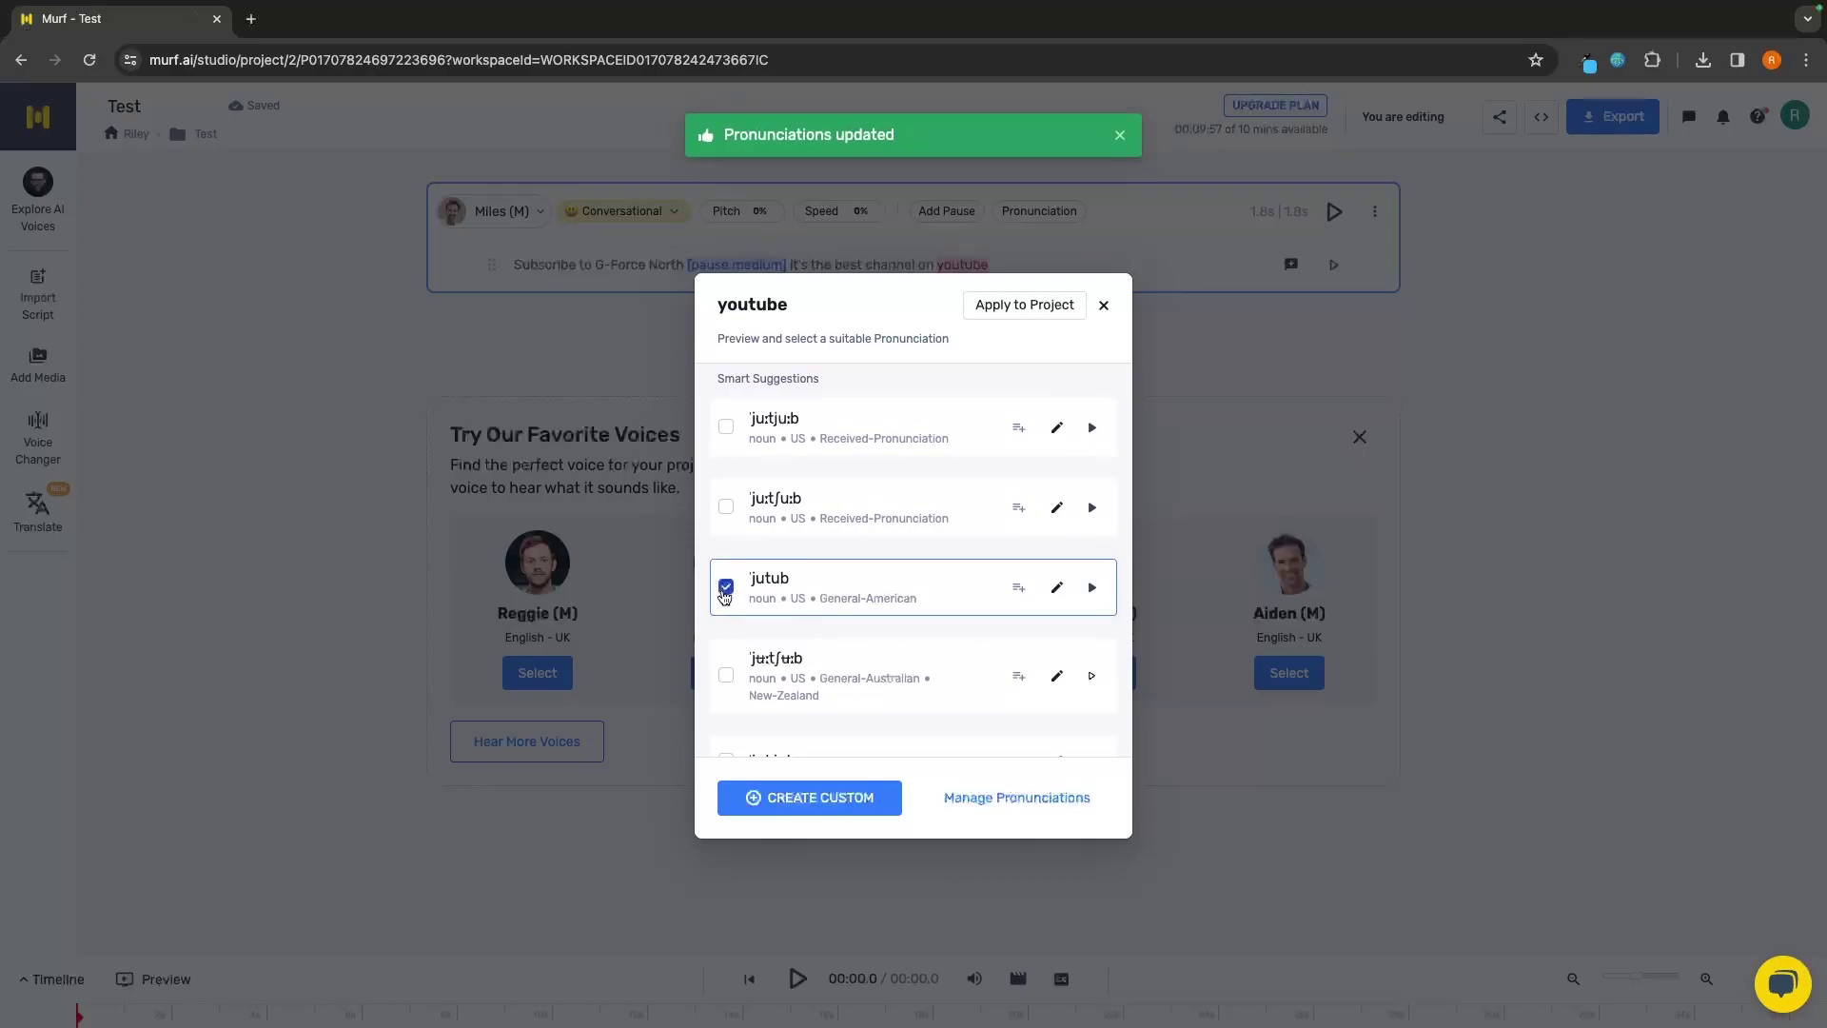
click(1104, 306)
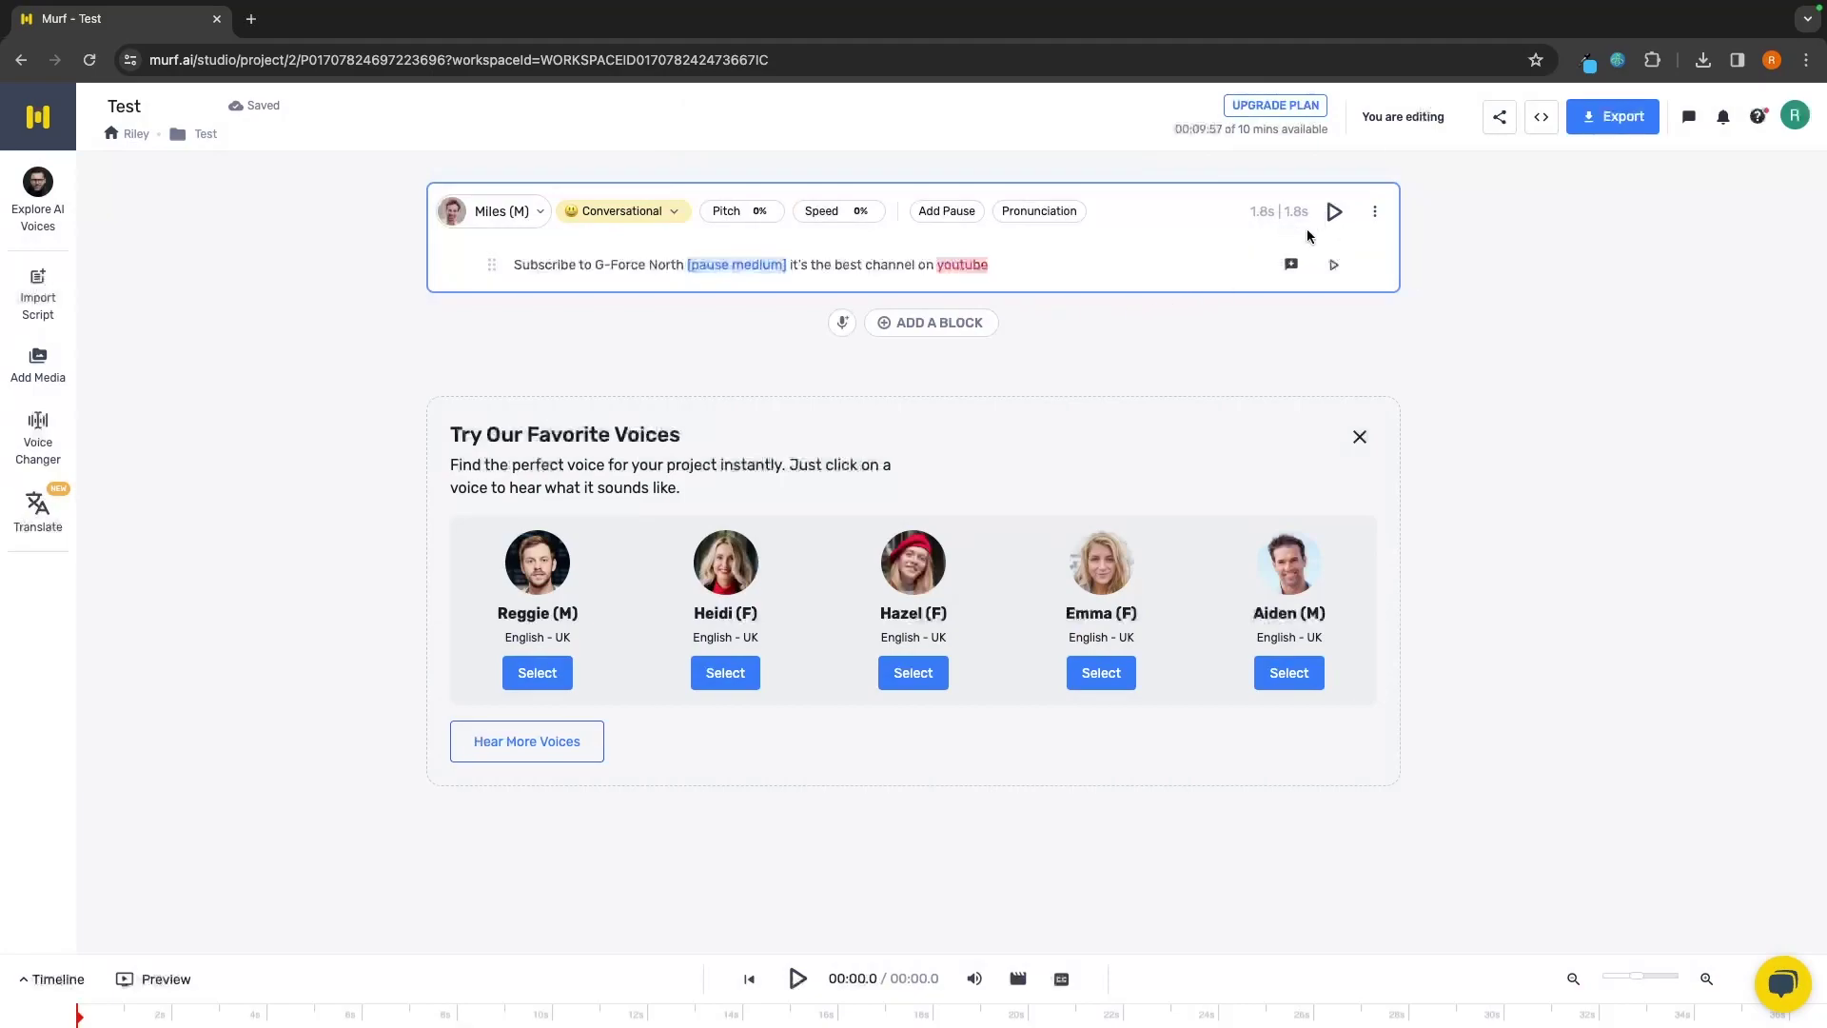
Generate and play the subscribe line's audio in Miles's voice, then delete the entire line.
click(1334, 211)
click(1342, 219)
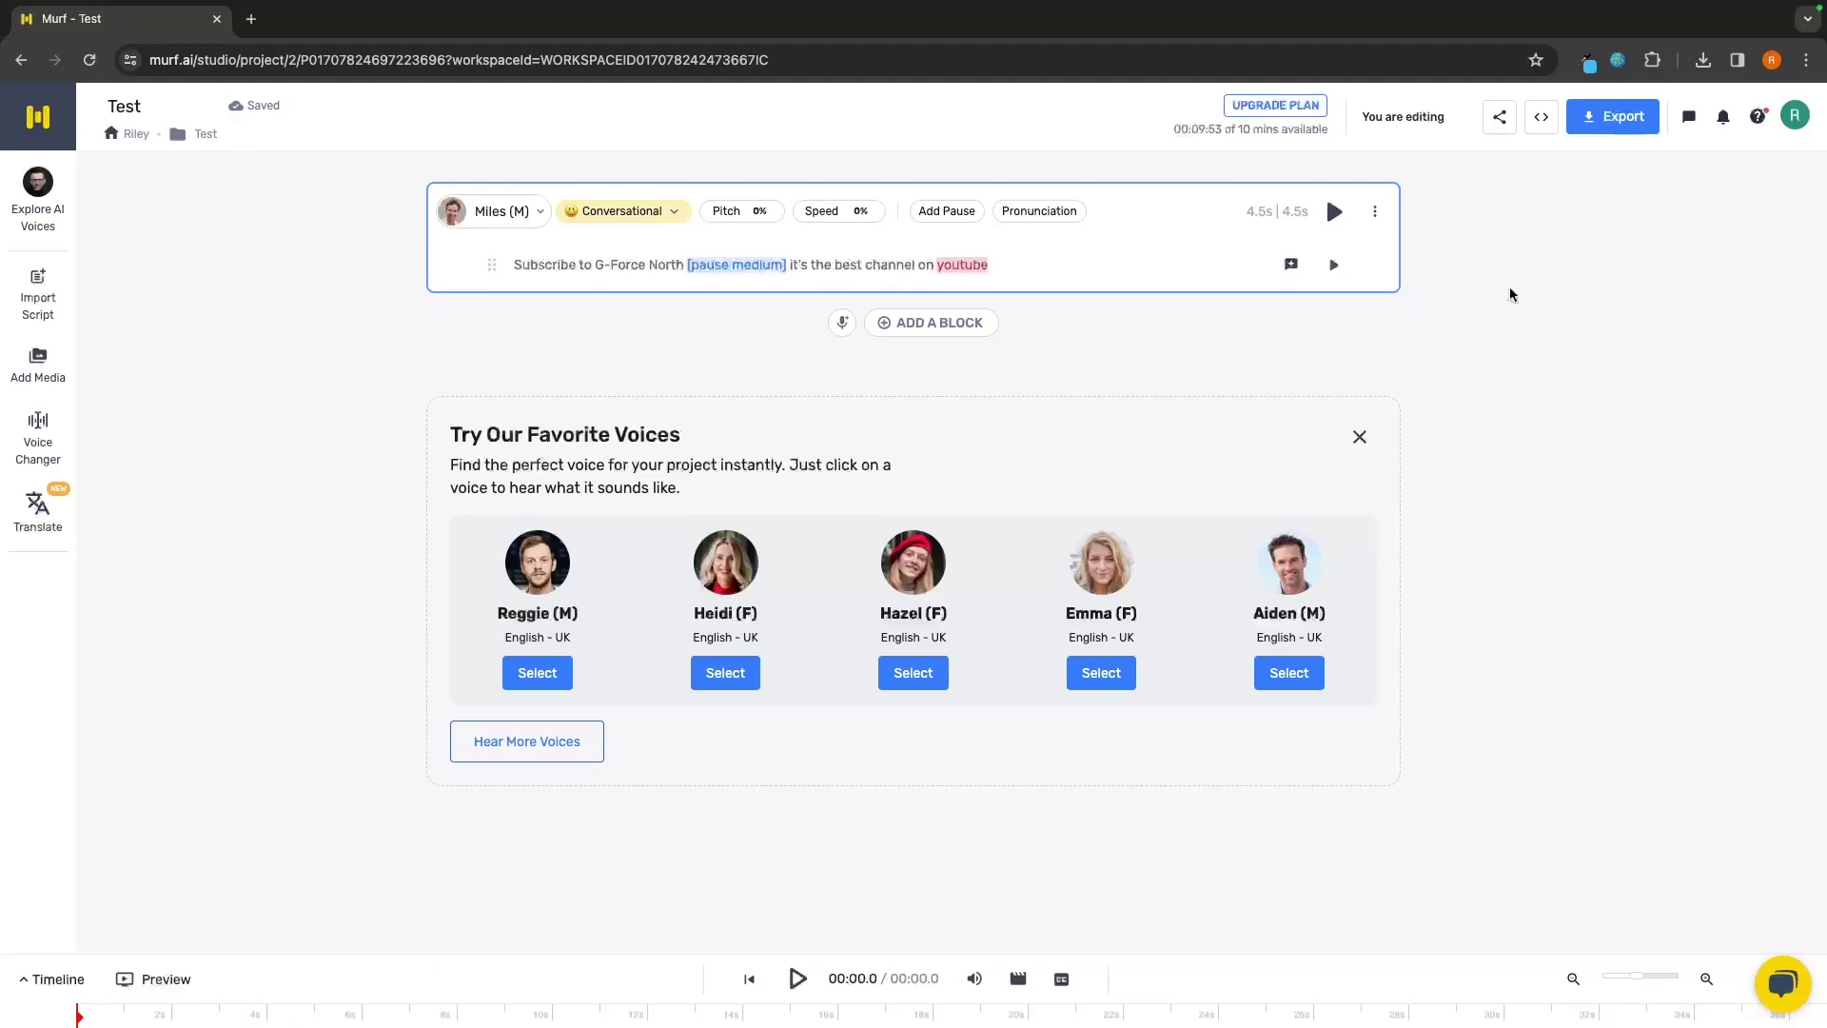
click(1058, 263)
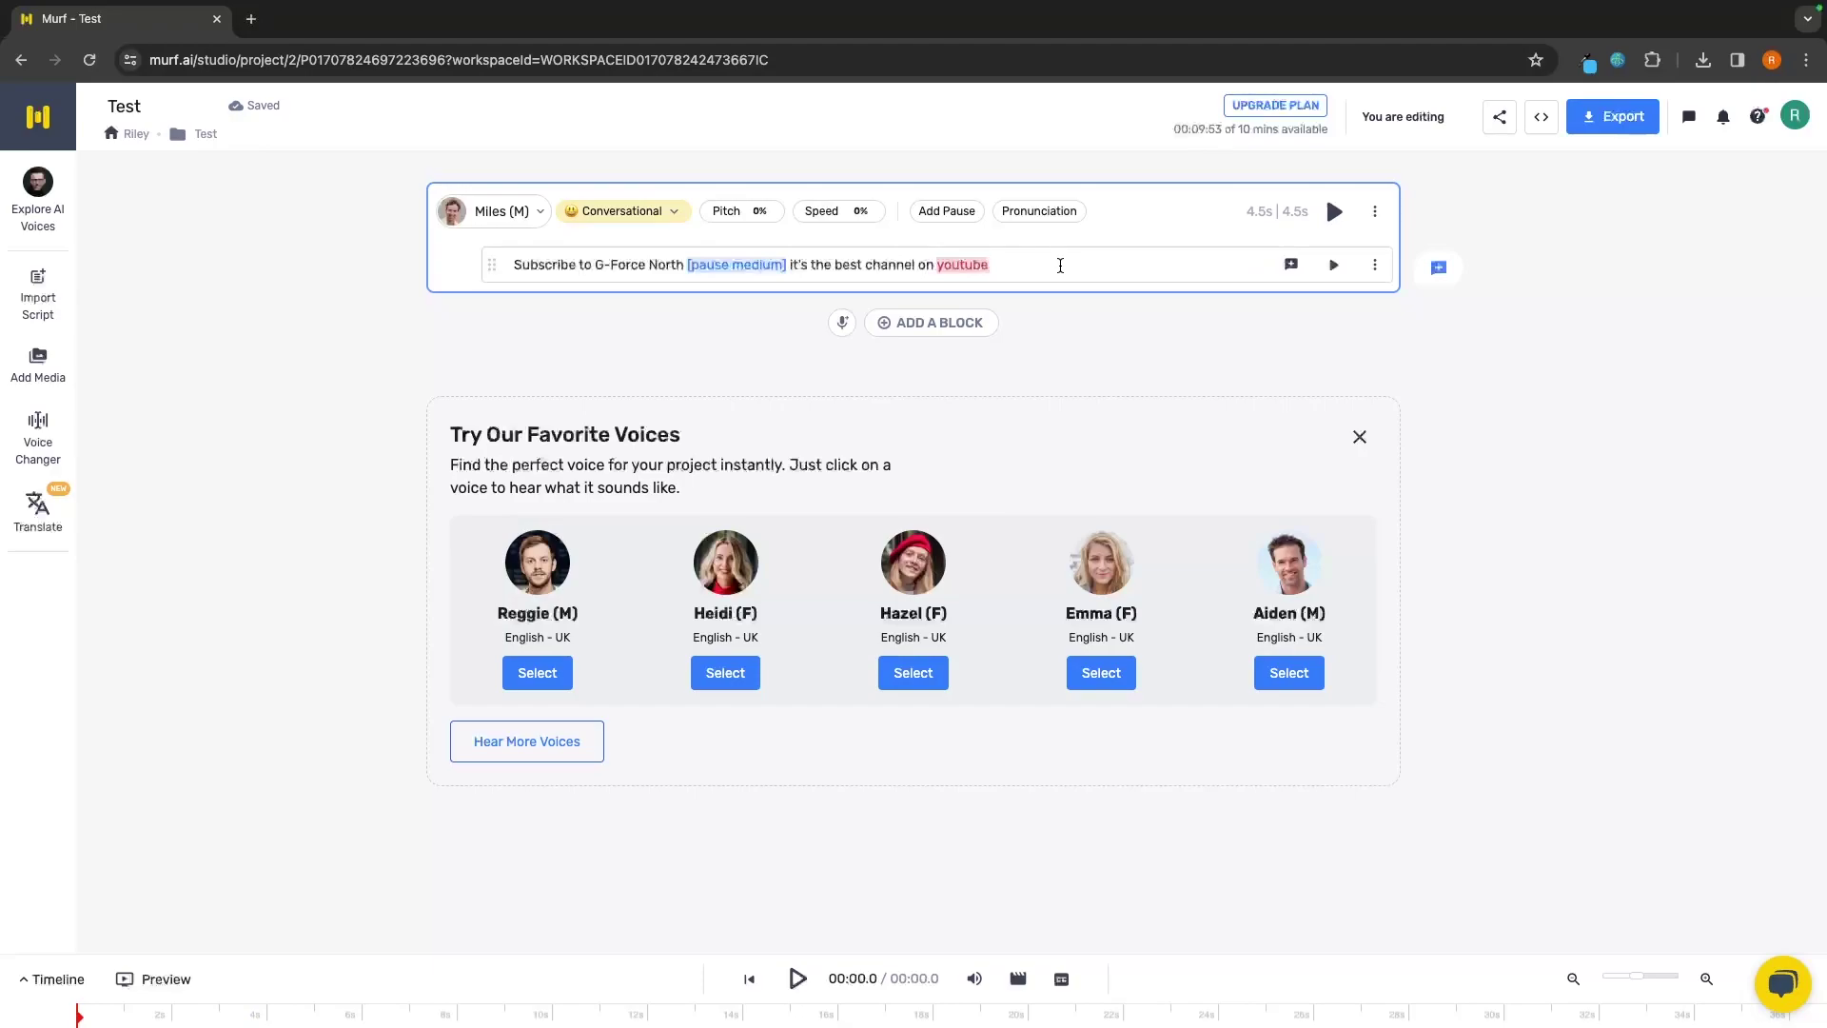
drag(1060, 265, 506, 257)
key(BackSpace)
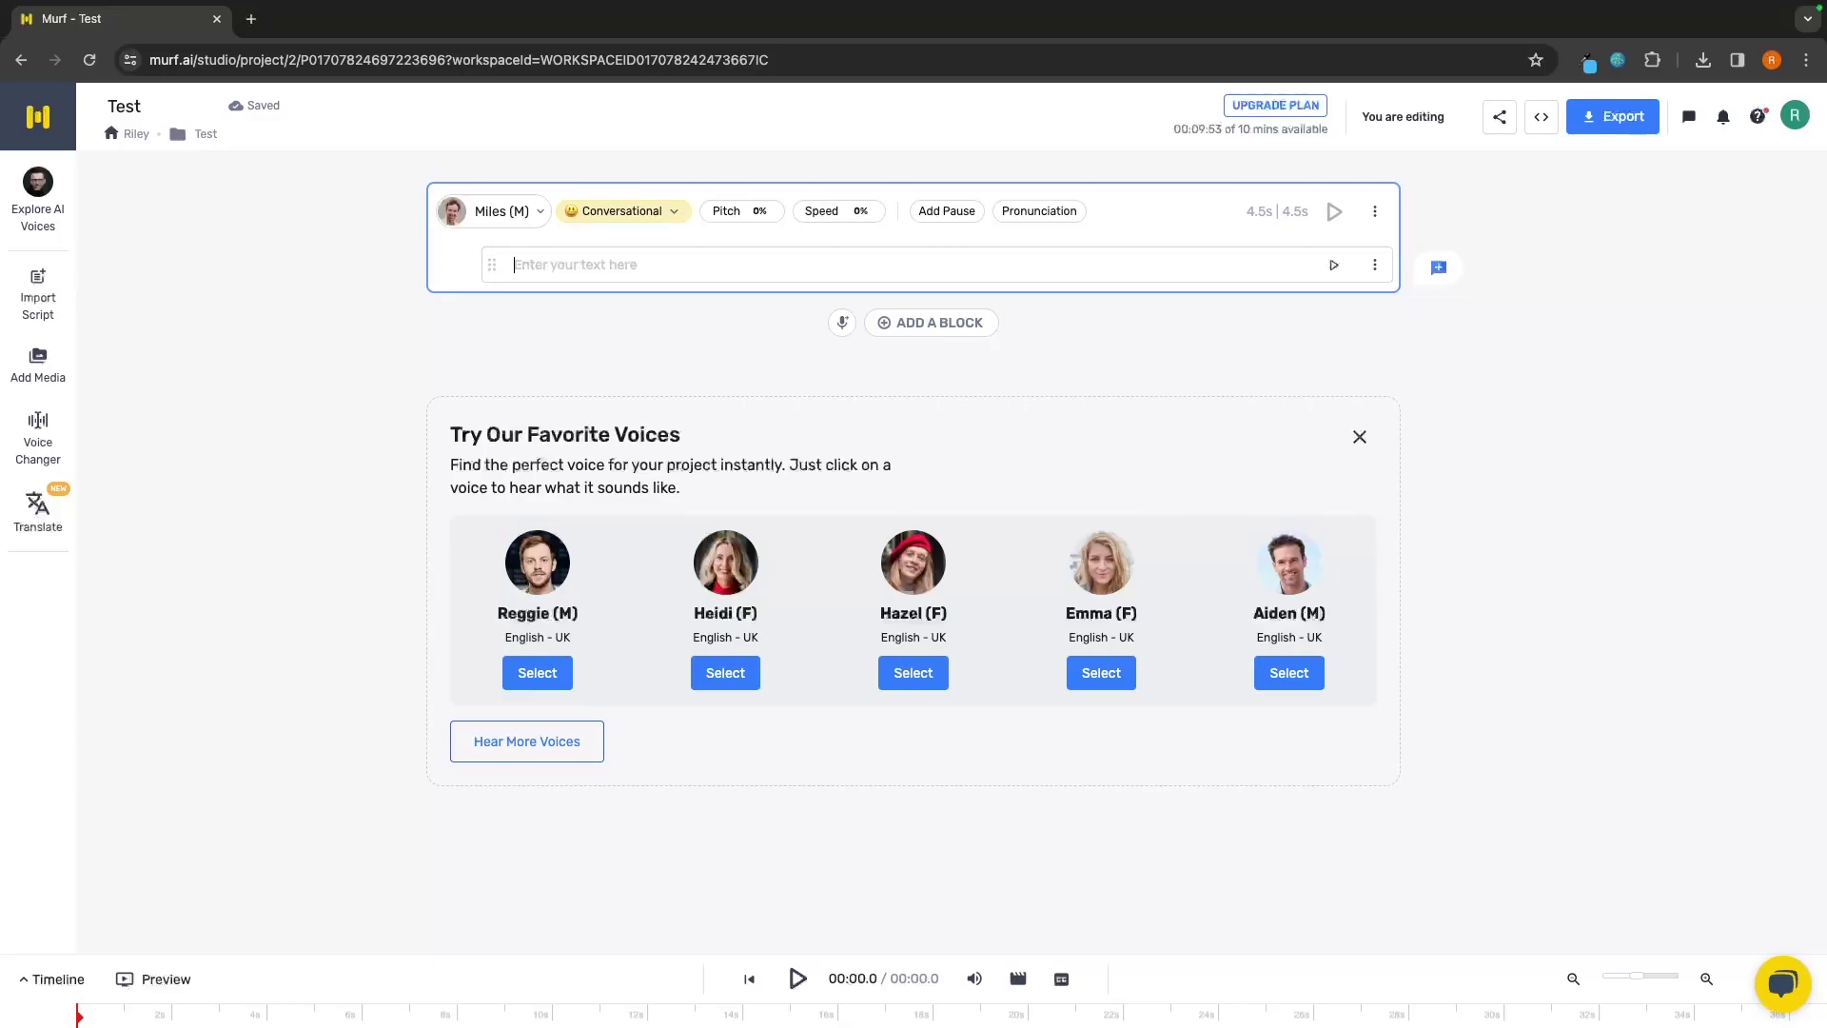
Open ChatGPT's 'Top 10 Dog Breeds' conversation and select the script from Title through the Boxer section.
click(252, 23)
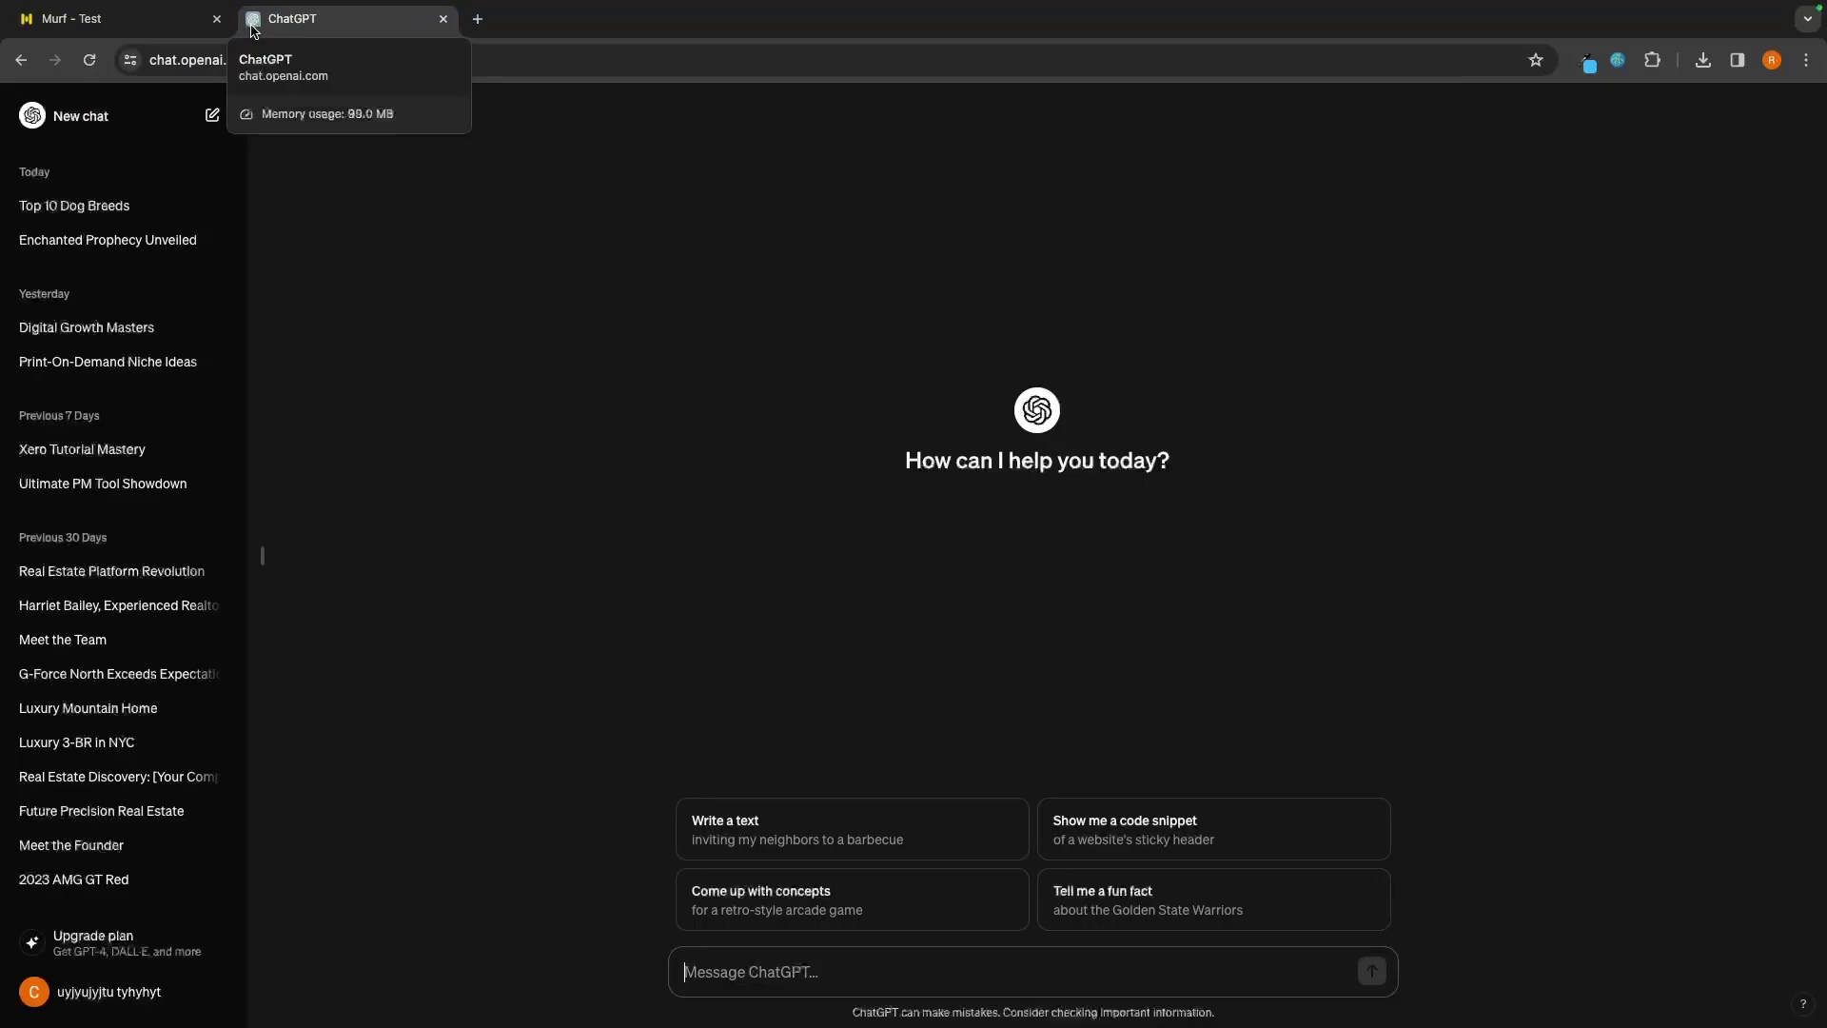
click(118, 206)
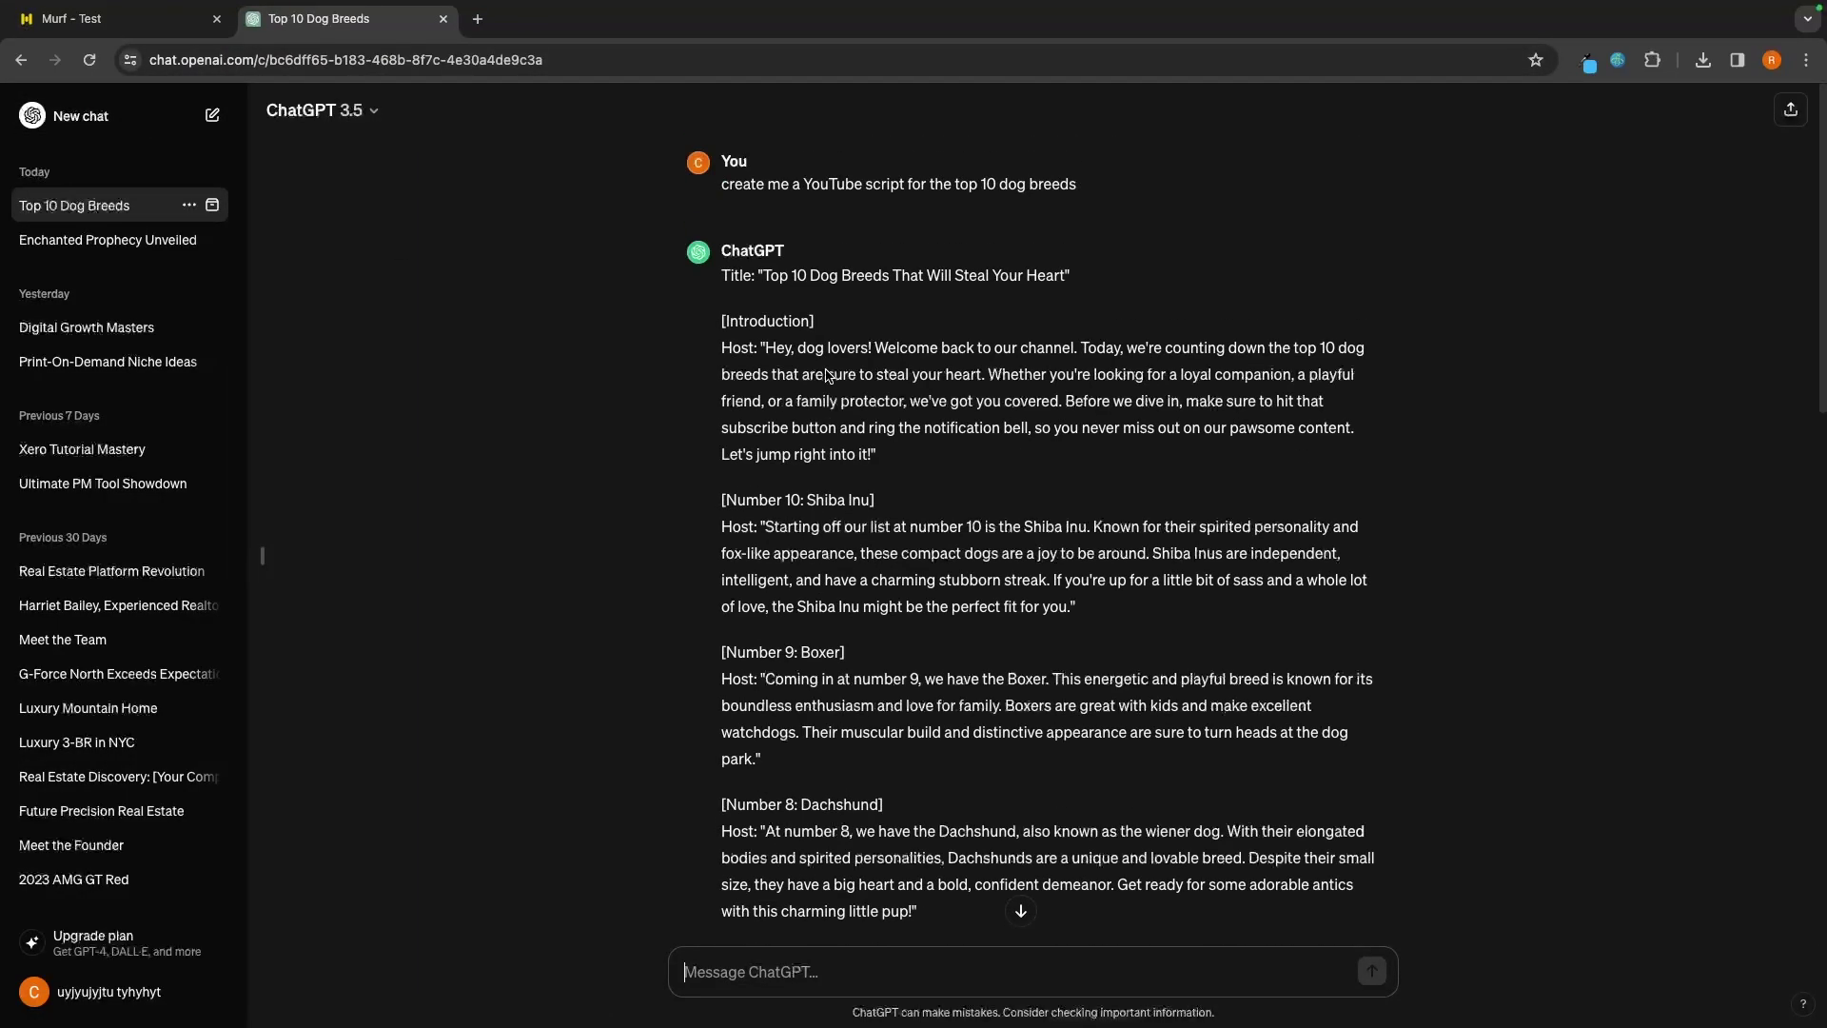
drag(723, 276, 1067, 850)
Paste the copied dog-breeds script into the empty Murf block, split into blocks by paragraphs.
click(164, 27)
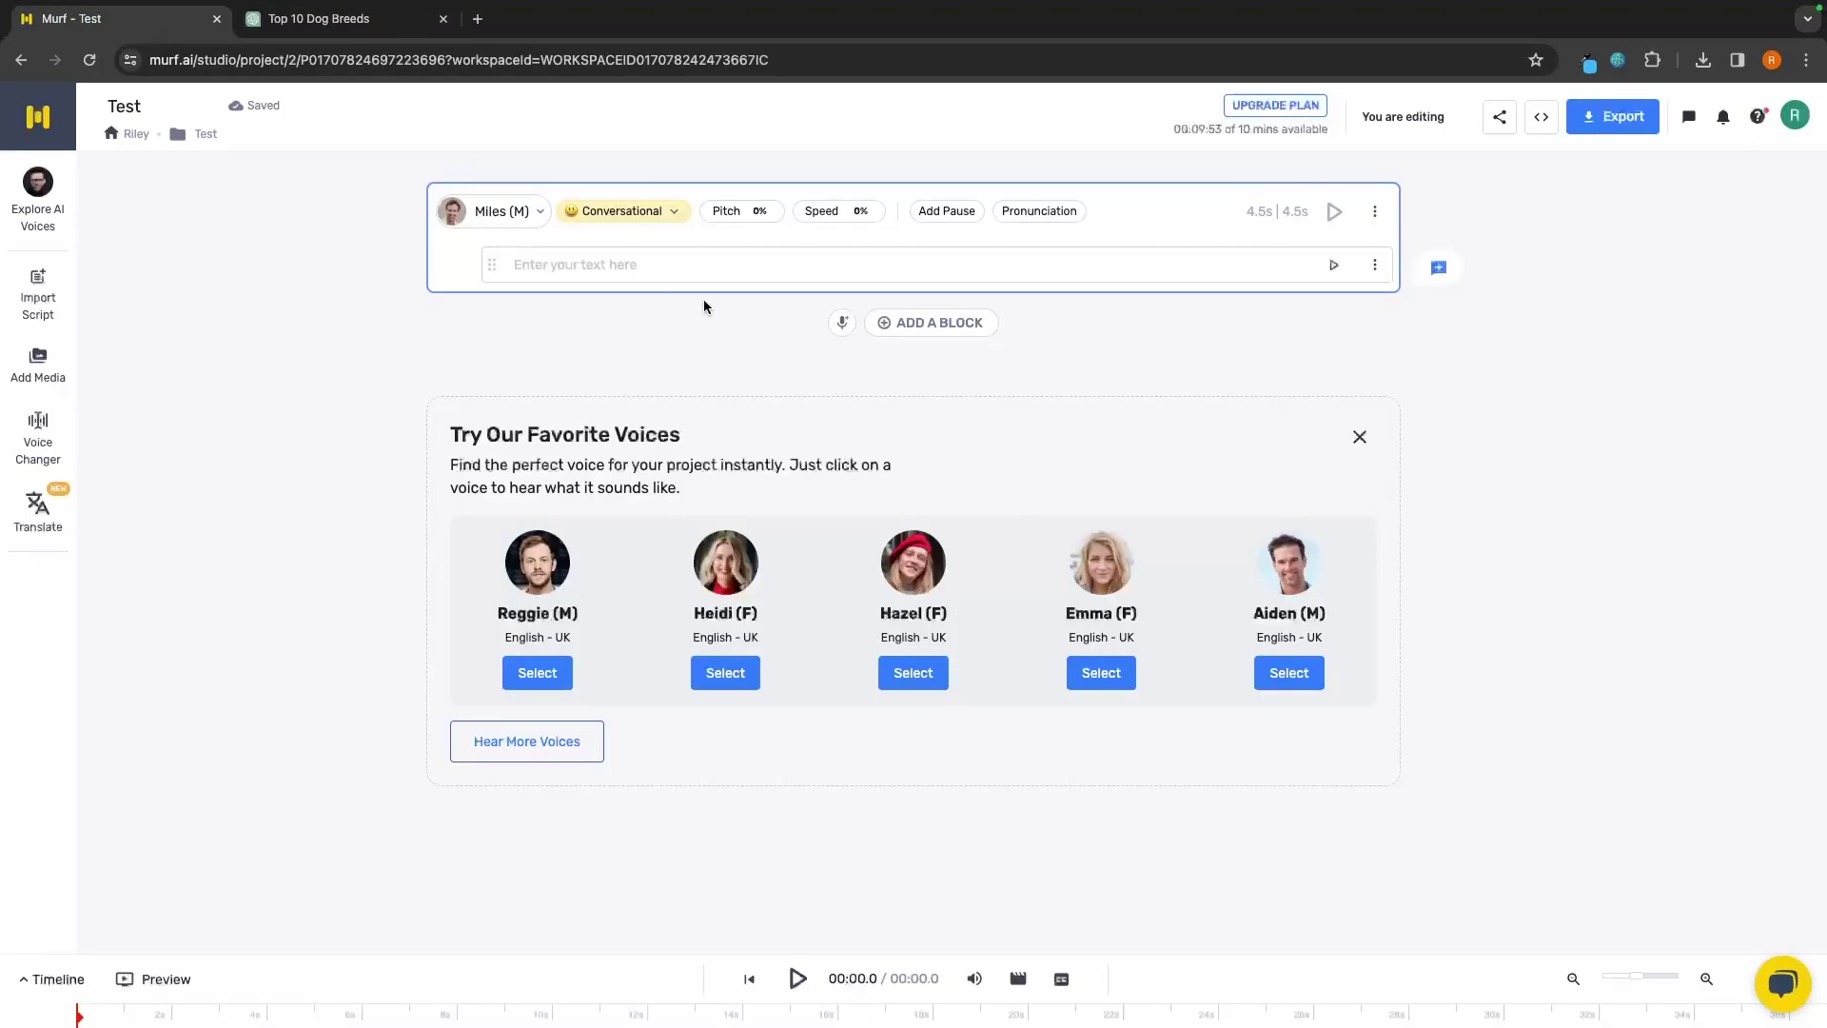
key(super+v)
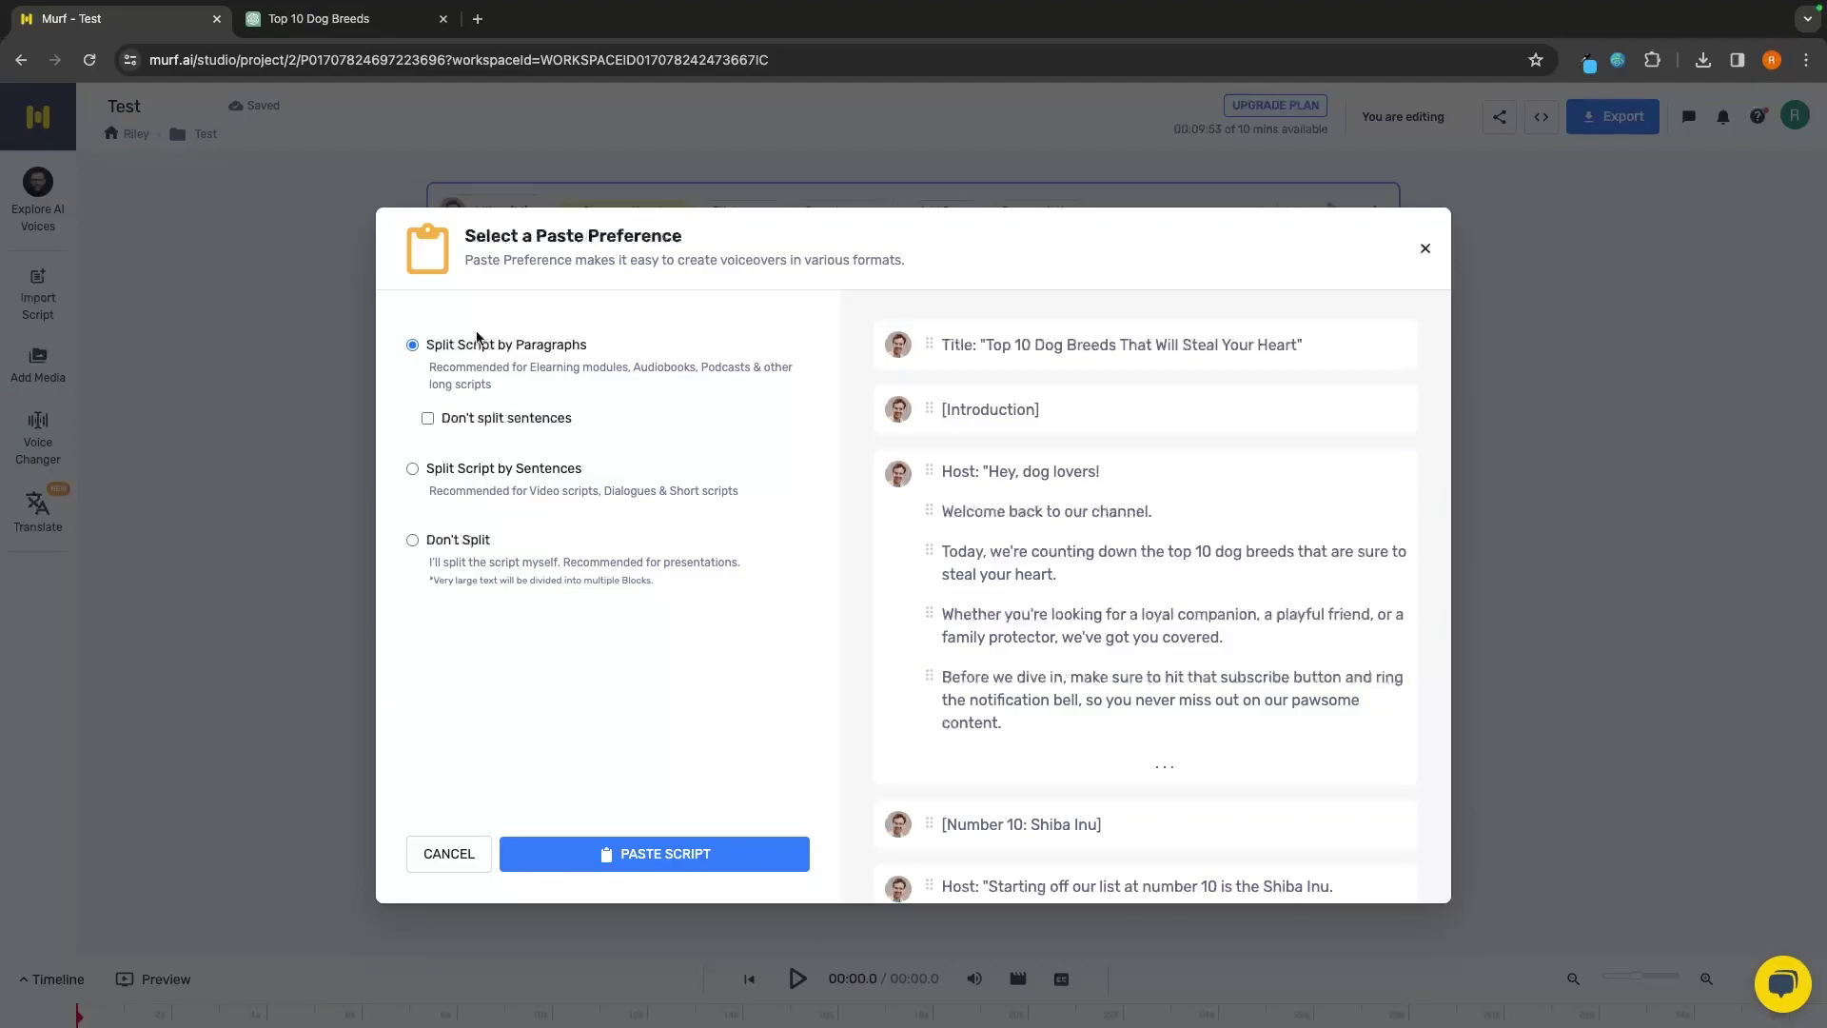
click(507, 470)
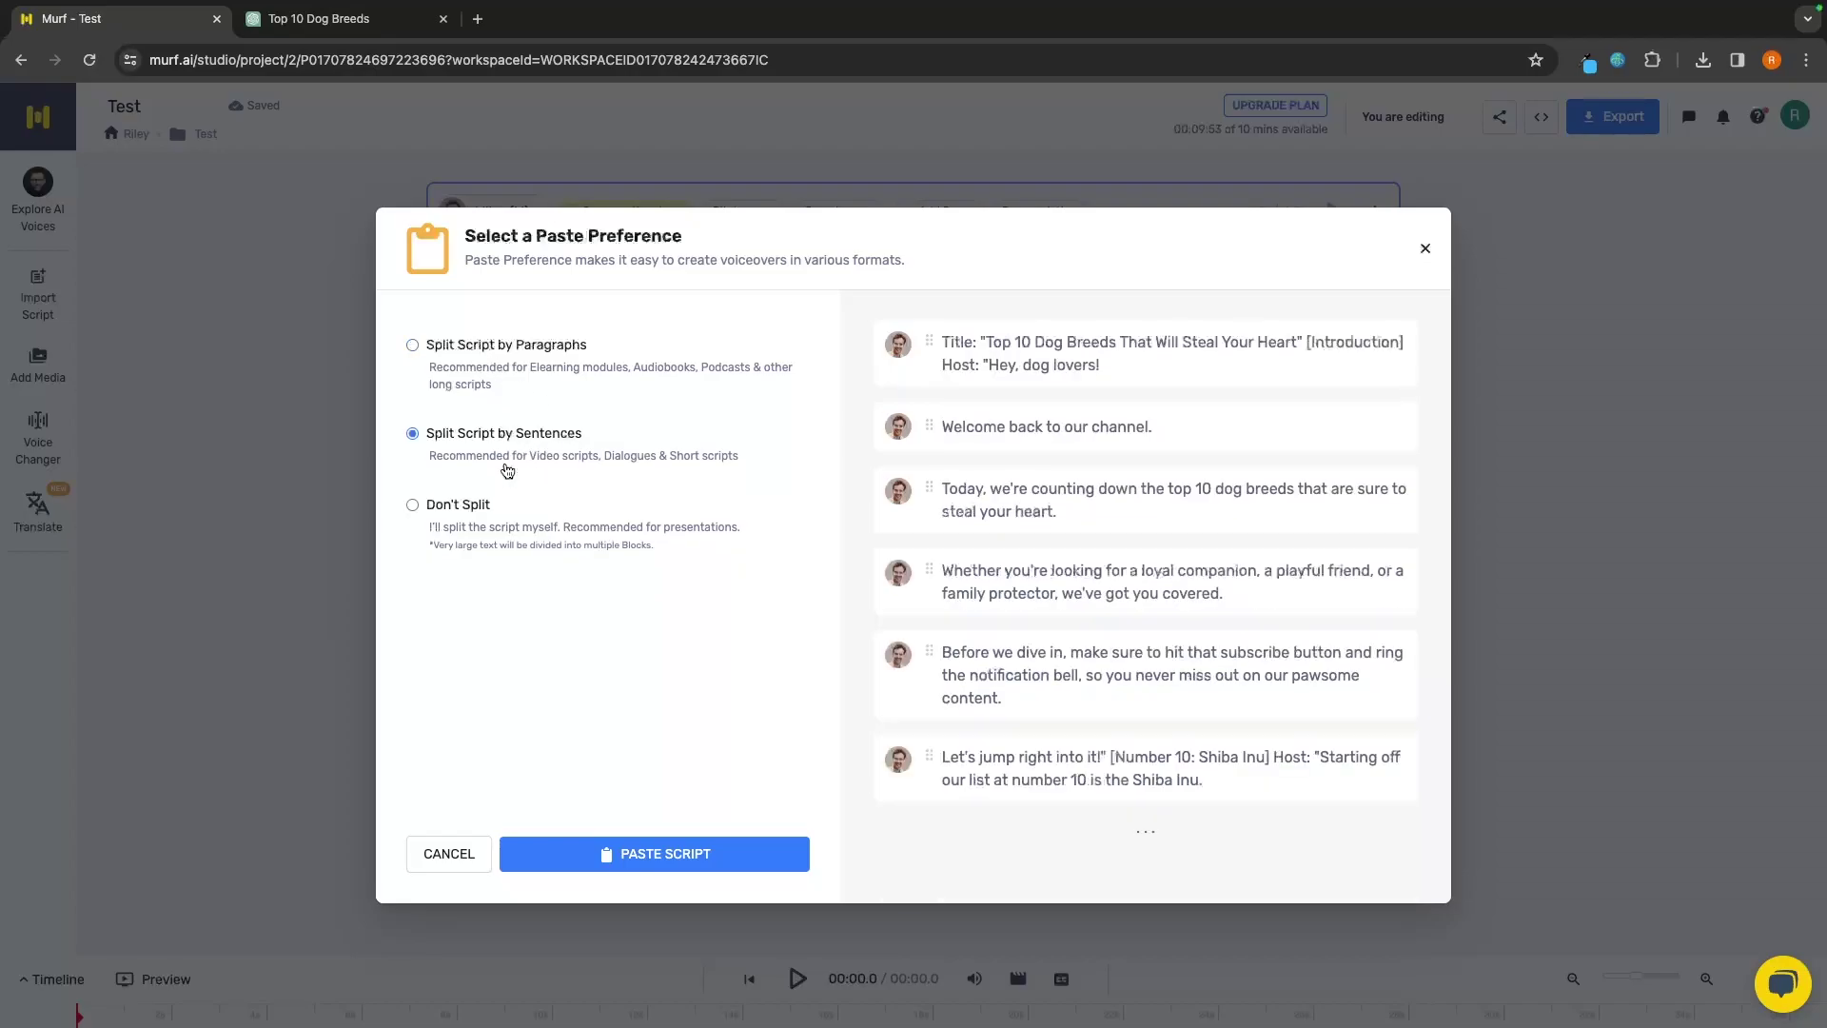
click(492, 506)
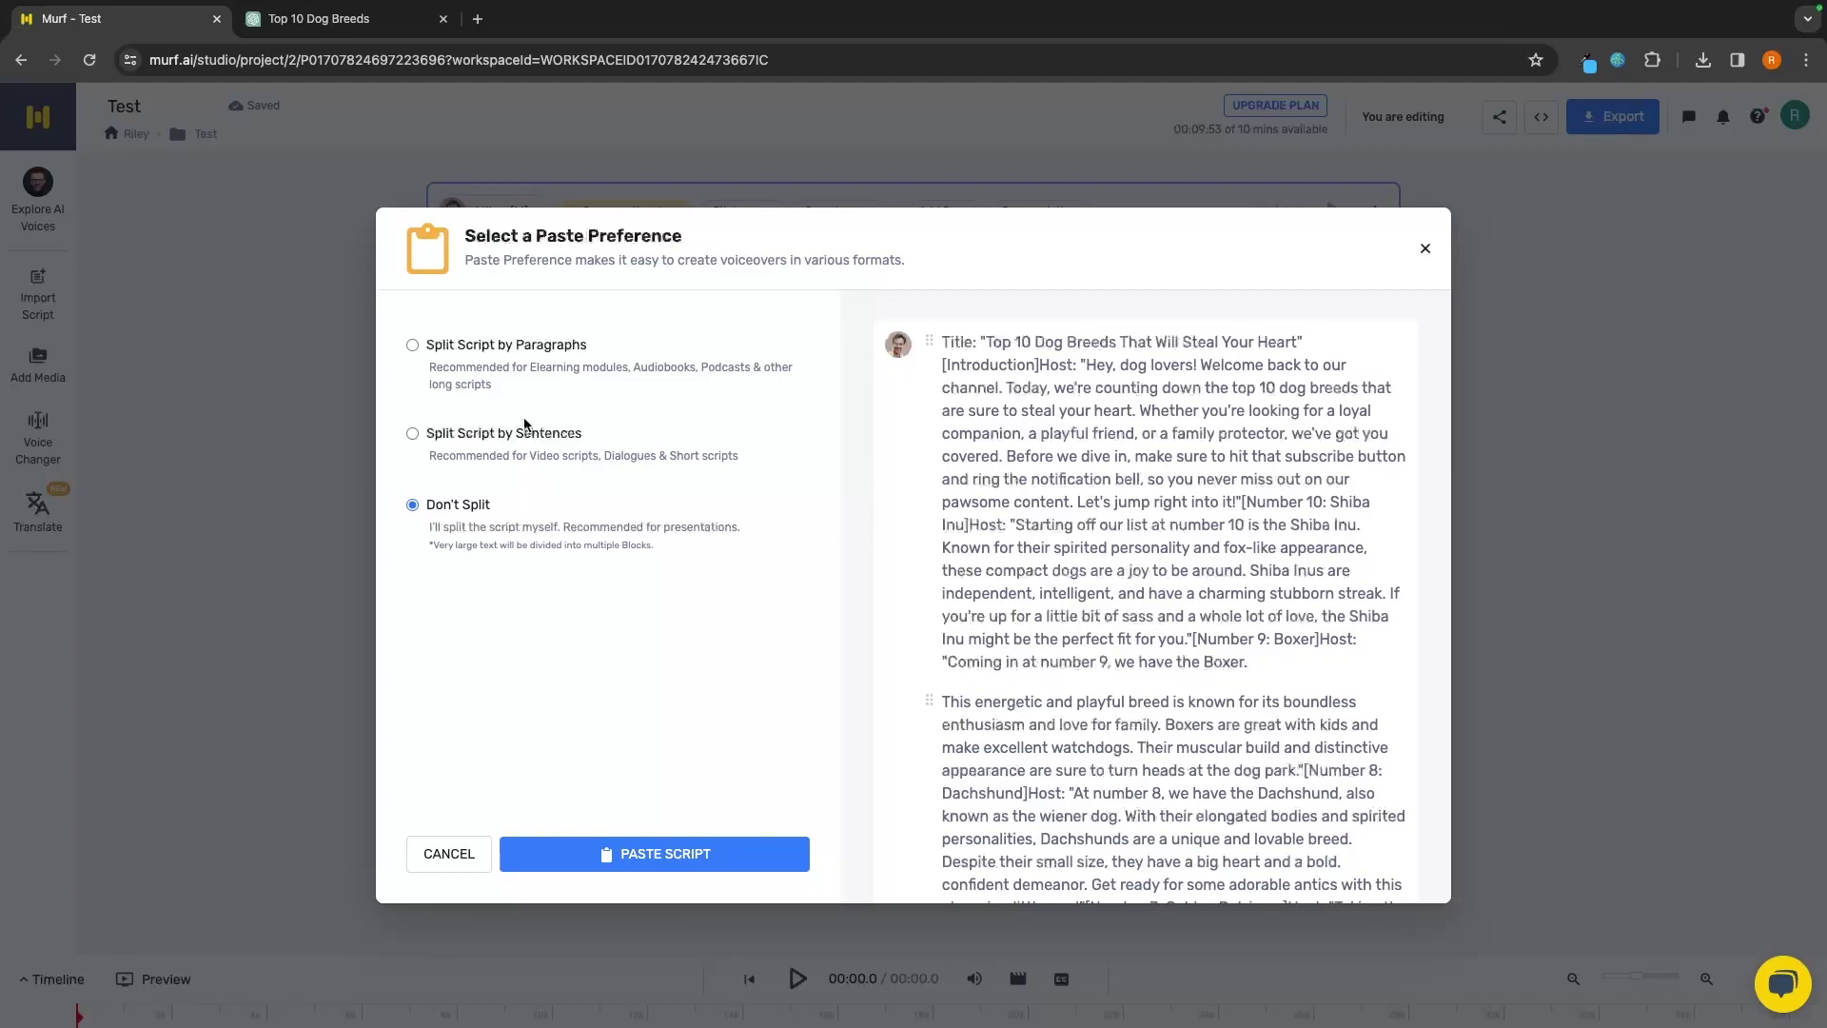
click(514, 346)
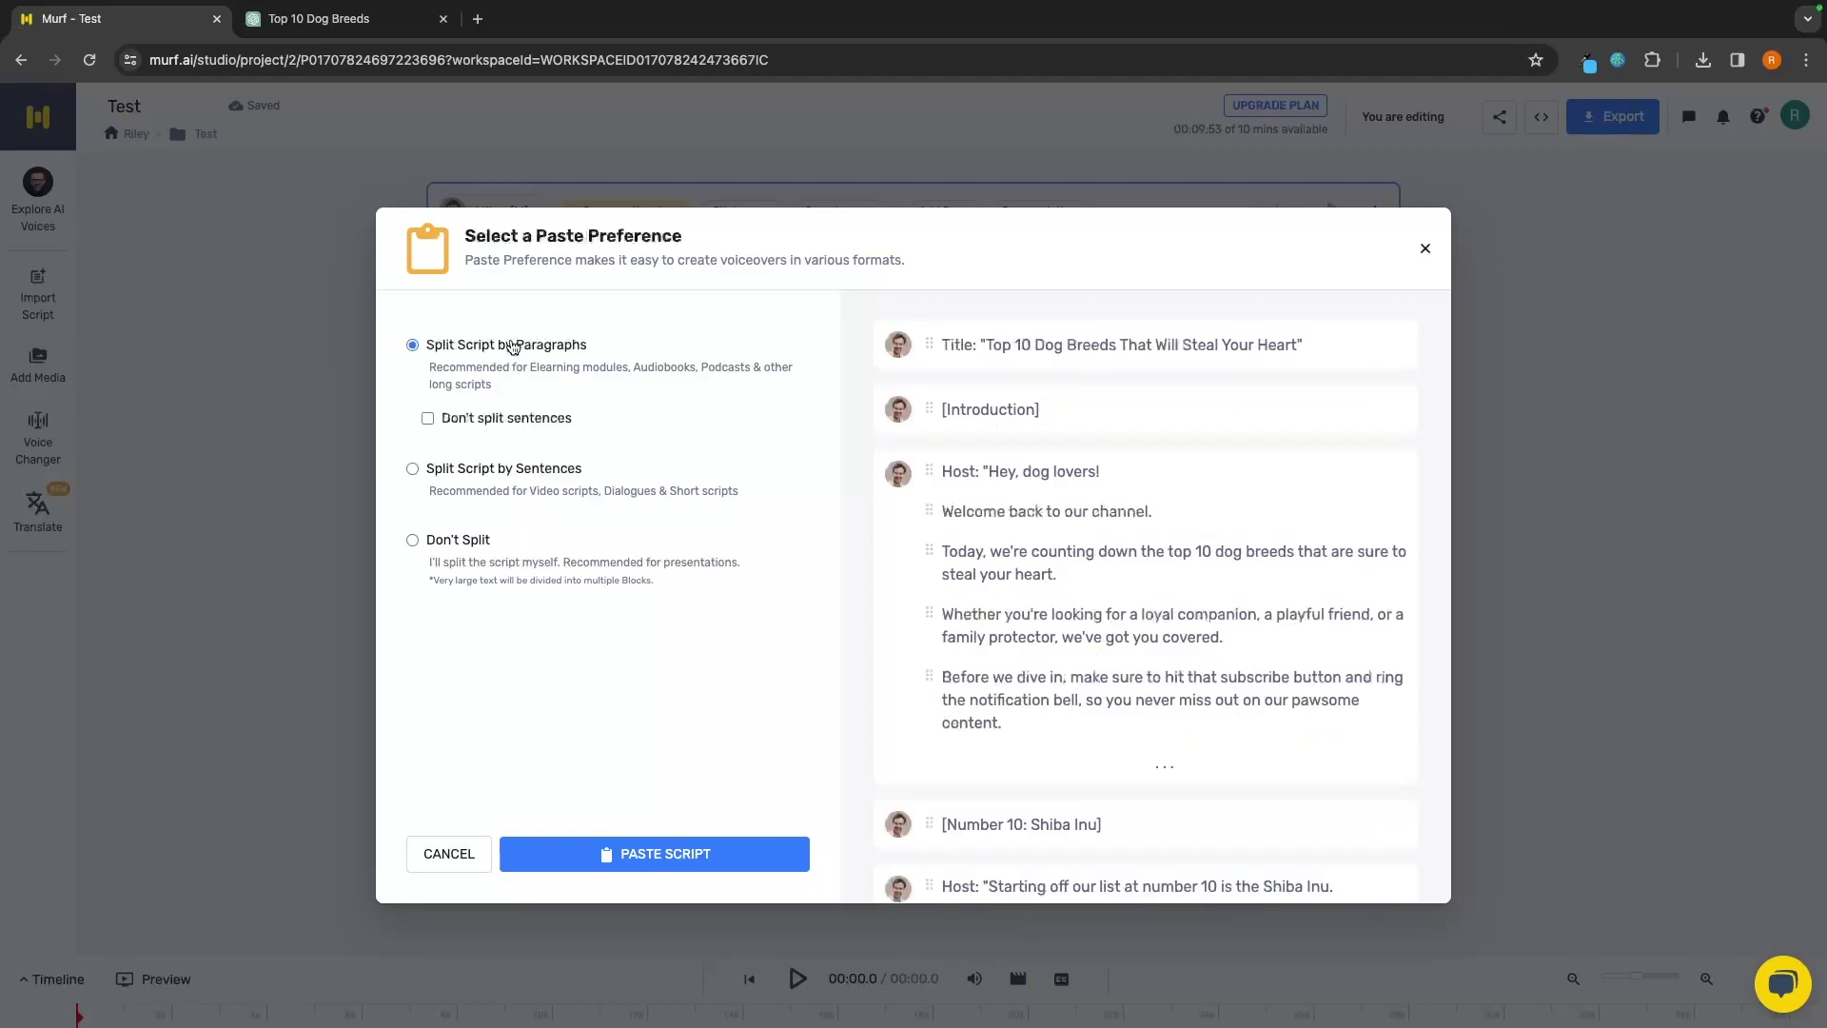
click(704, 866)
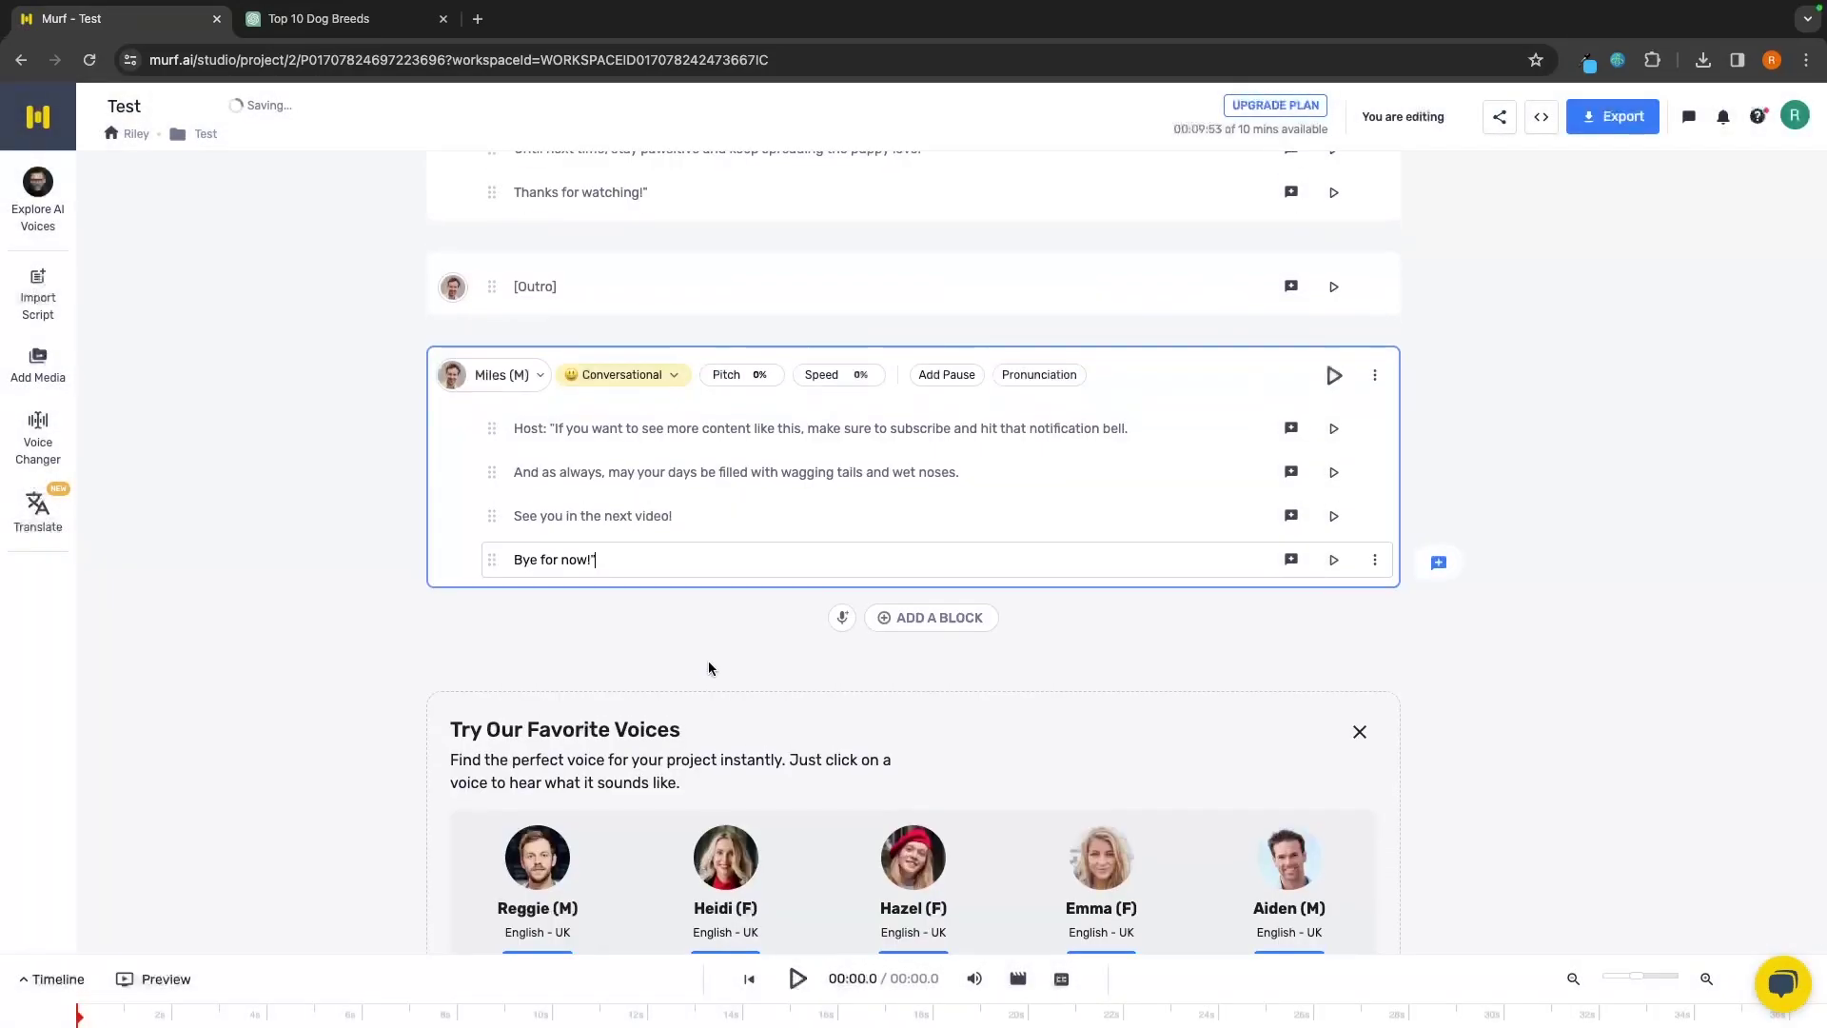
Strip the 'Title:' prefix from the opening line and delete the [Introduction] block.
scroll(709, 666, up, 20)
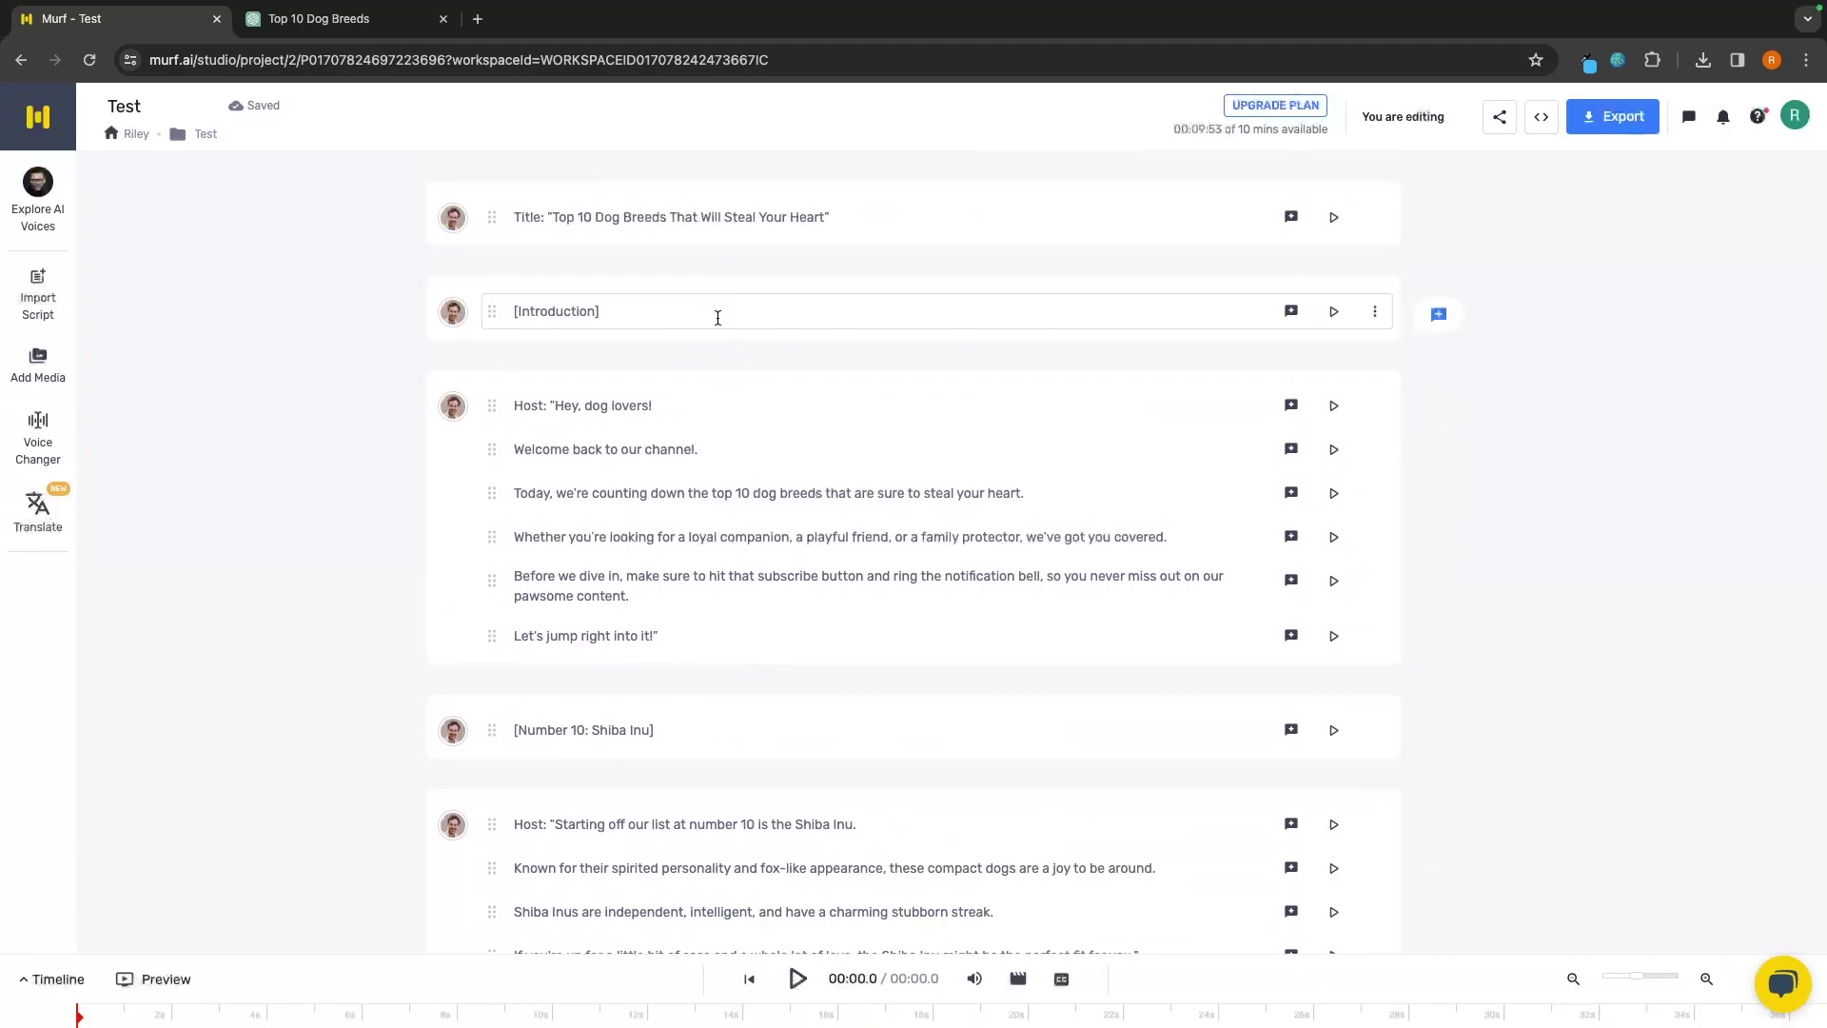
click(546, 217)
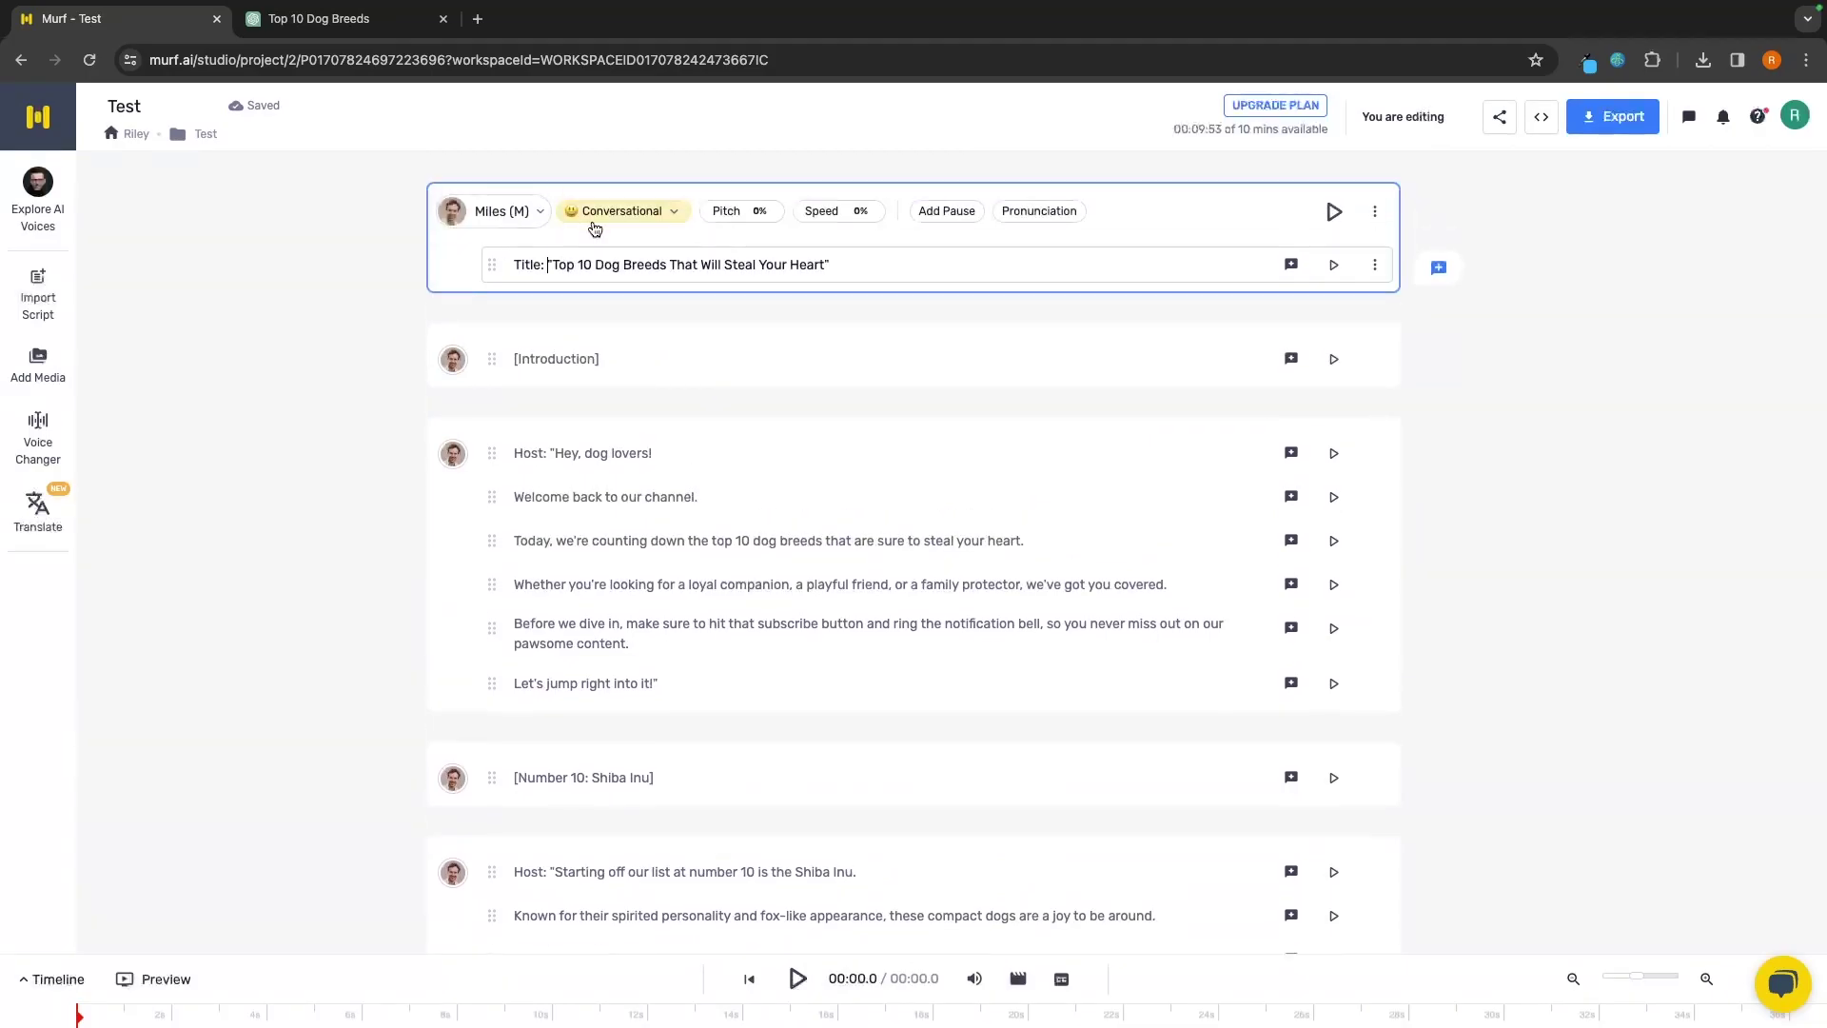
key(BackSpace)
key(BackSpace)
key(BackSpace)
key(BackSpace)
key(BackSpace)
key(BackSpace)
key(BackSpace)
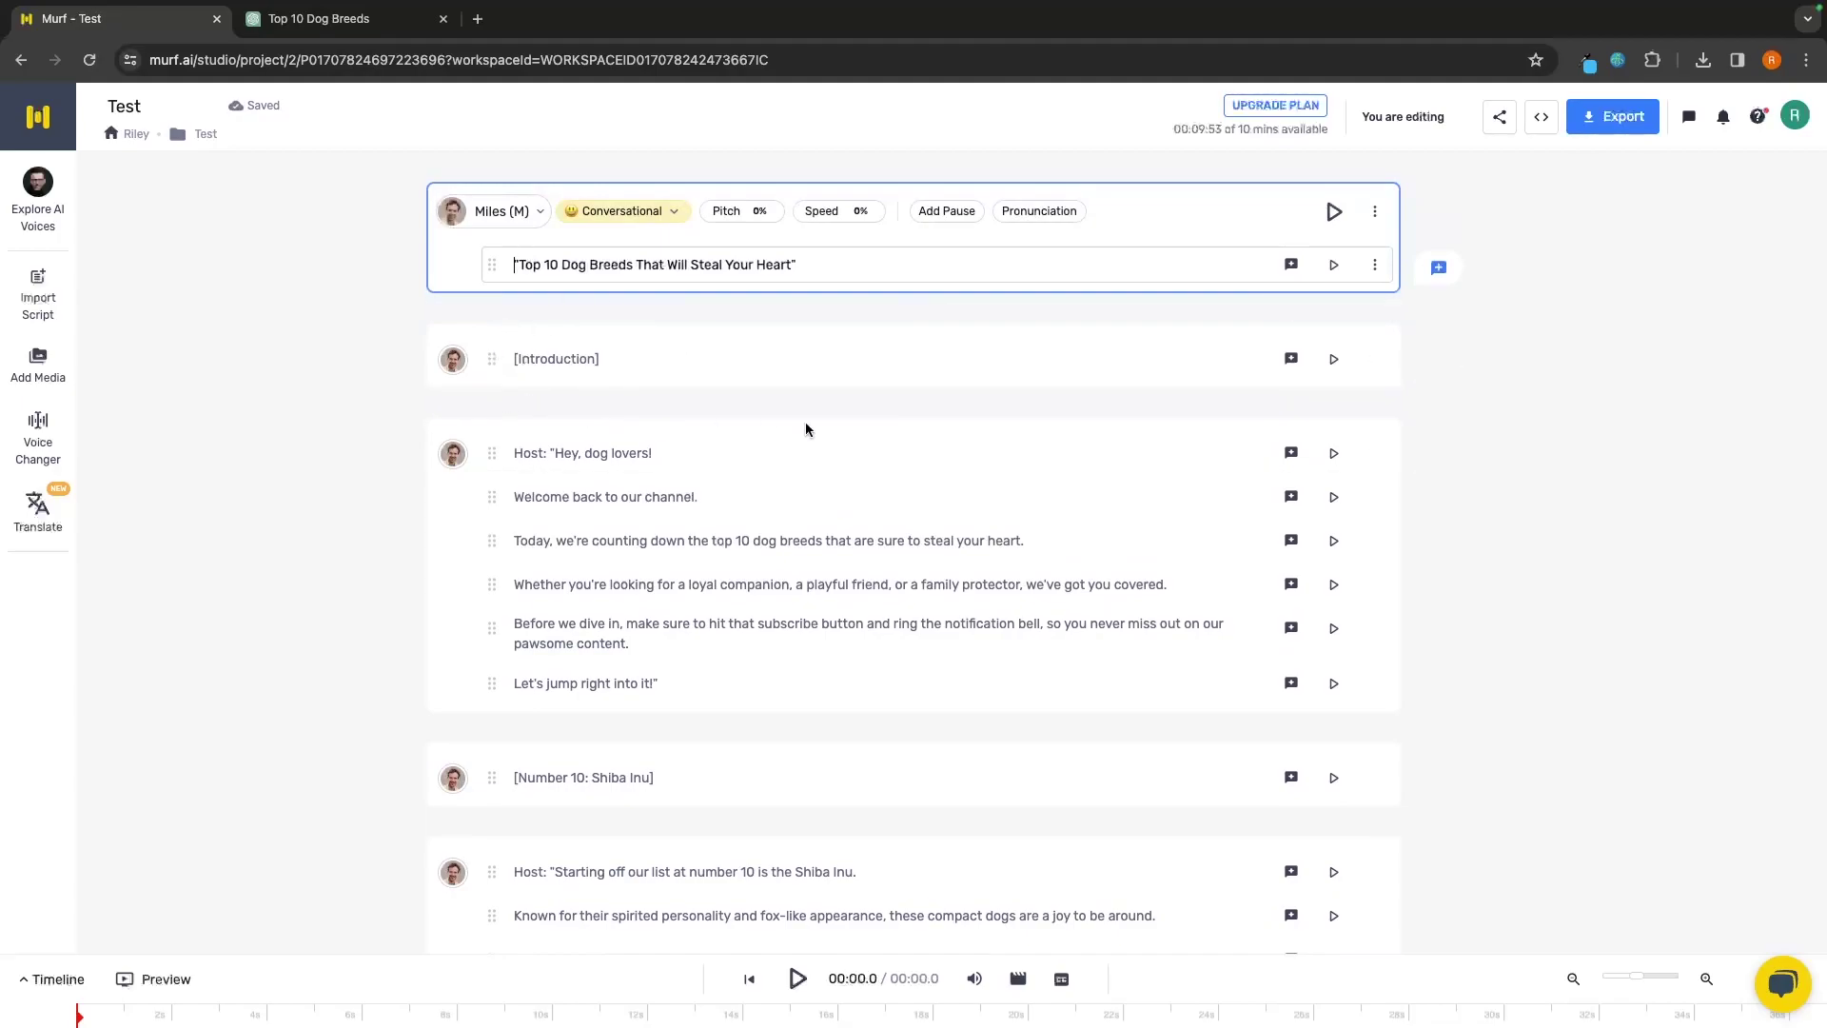
click(1374, 360)
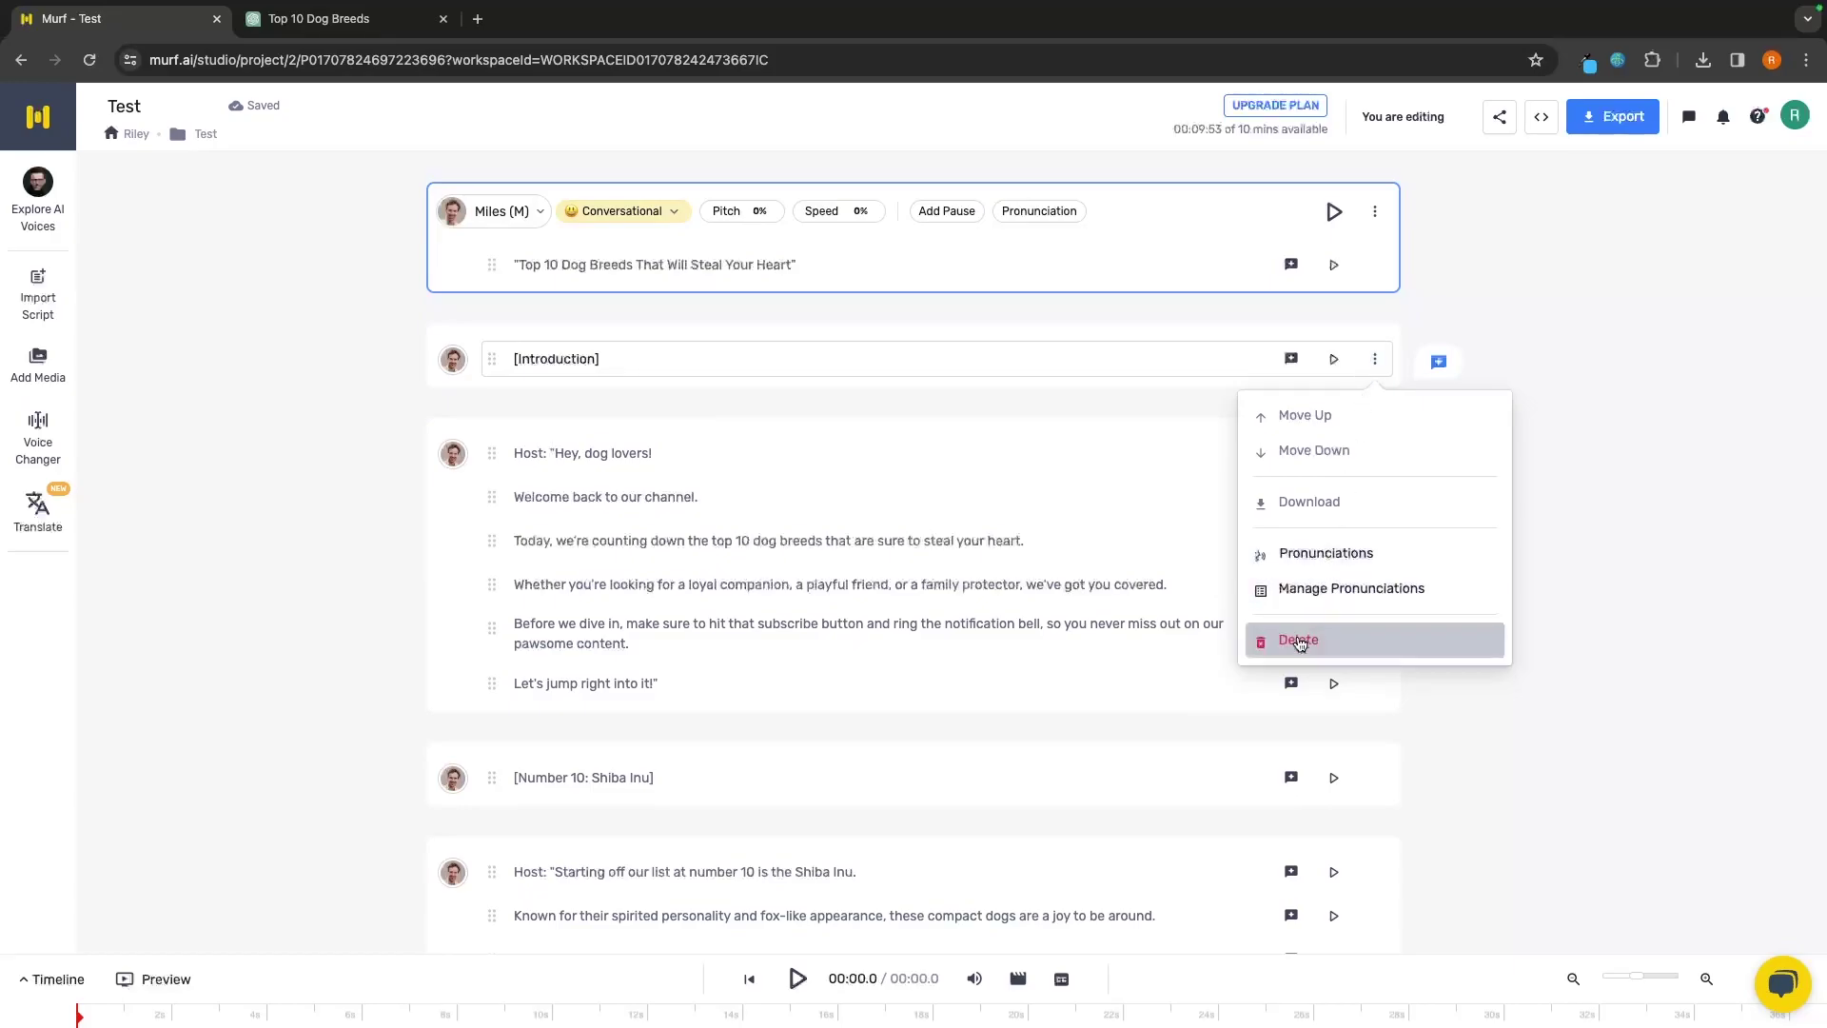
click(1303, 643)
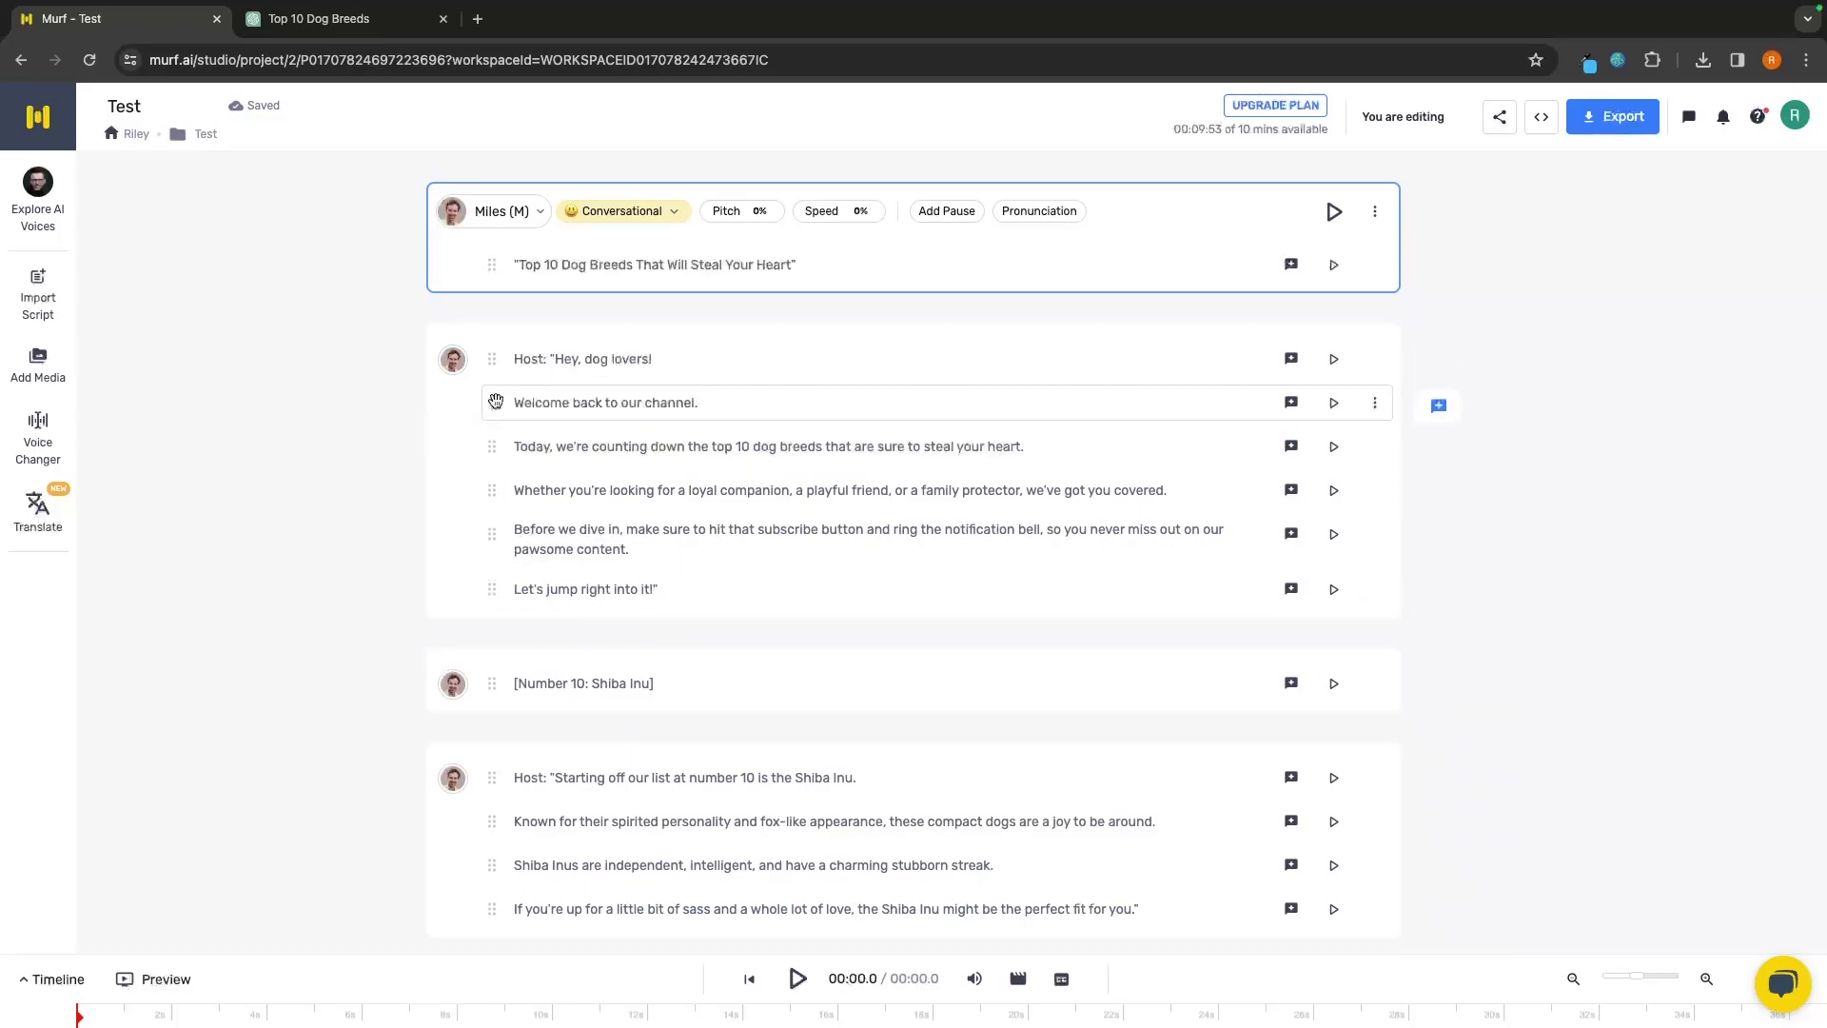
Delete the 'Host:' label from the greeting line, leaving it starting 'Hey, dog lovers!'.
mouse_move(494, 399)
mouse_down()
mouse_move(504, 513)
mouse_move(501, 440)
mouse_move(497, 459)
mouse_up()
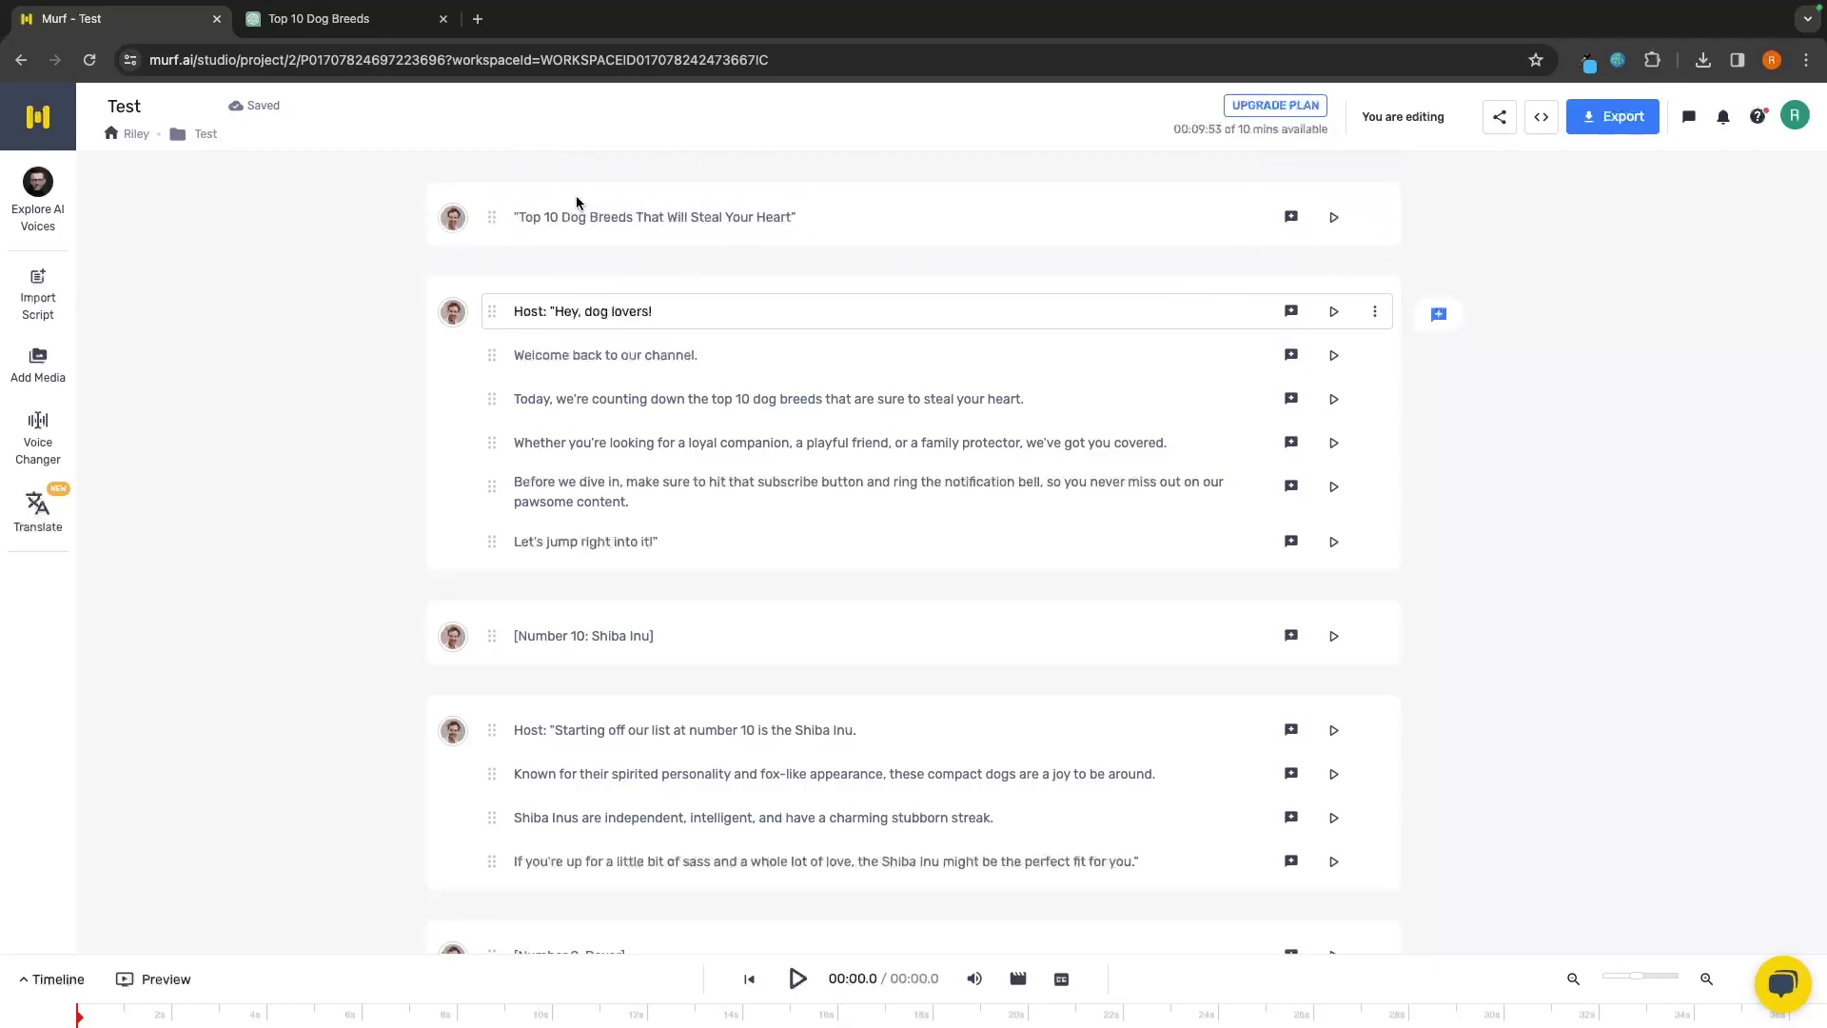
click(535, 315)
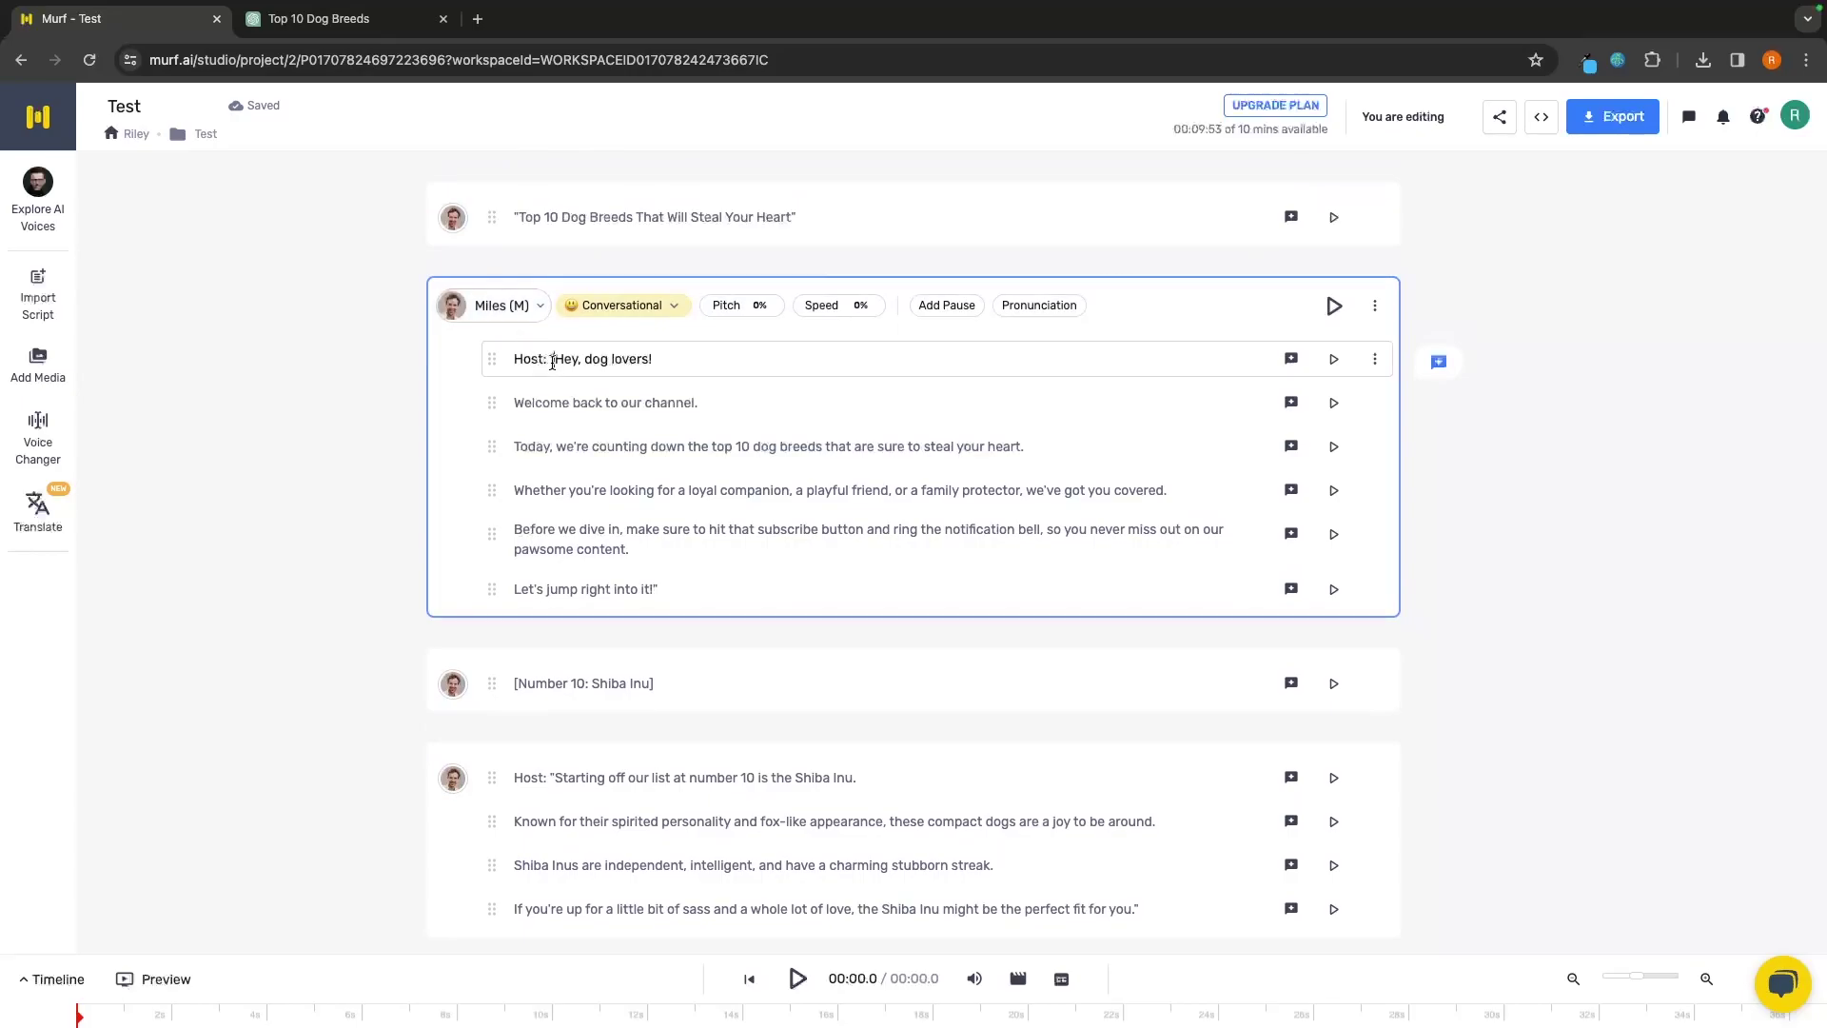
click(552, 363)
key(BackSpace)
key(BackSpace)
key(BackSpace)
key(BackSpace)
key(BackSpace)
key(BackSpace)
Switch the greeting block's voice from Miles (M) to Millie (F).
click(525, 308)
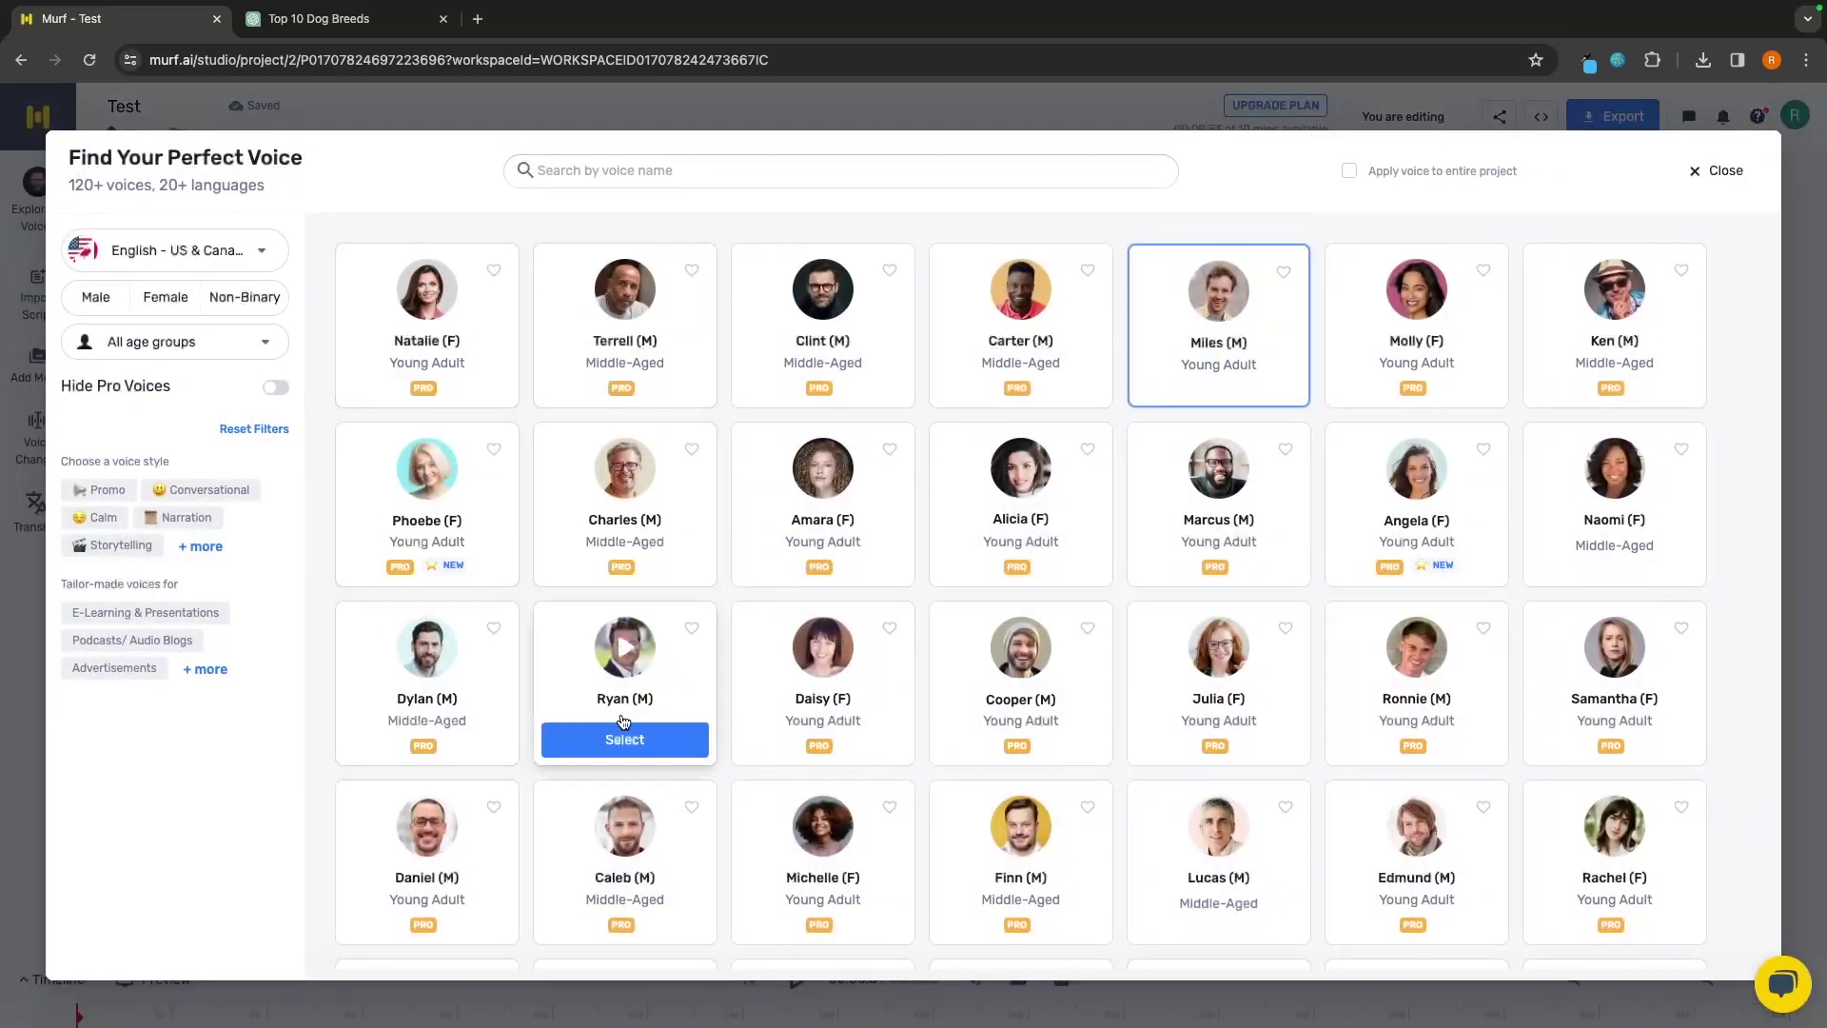
scroll(1399, 714, down, 3)
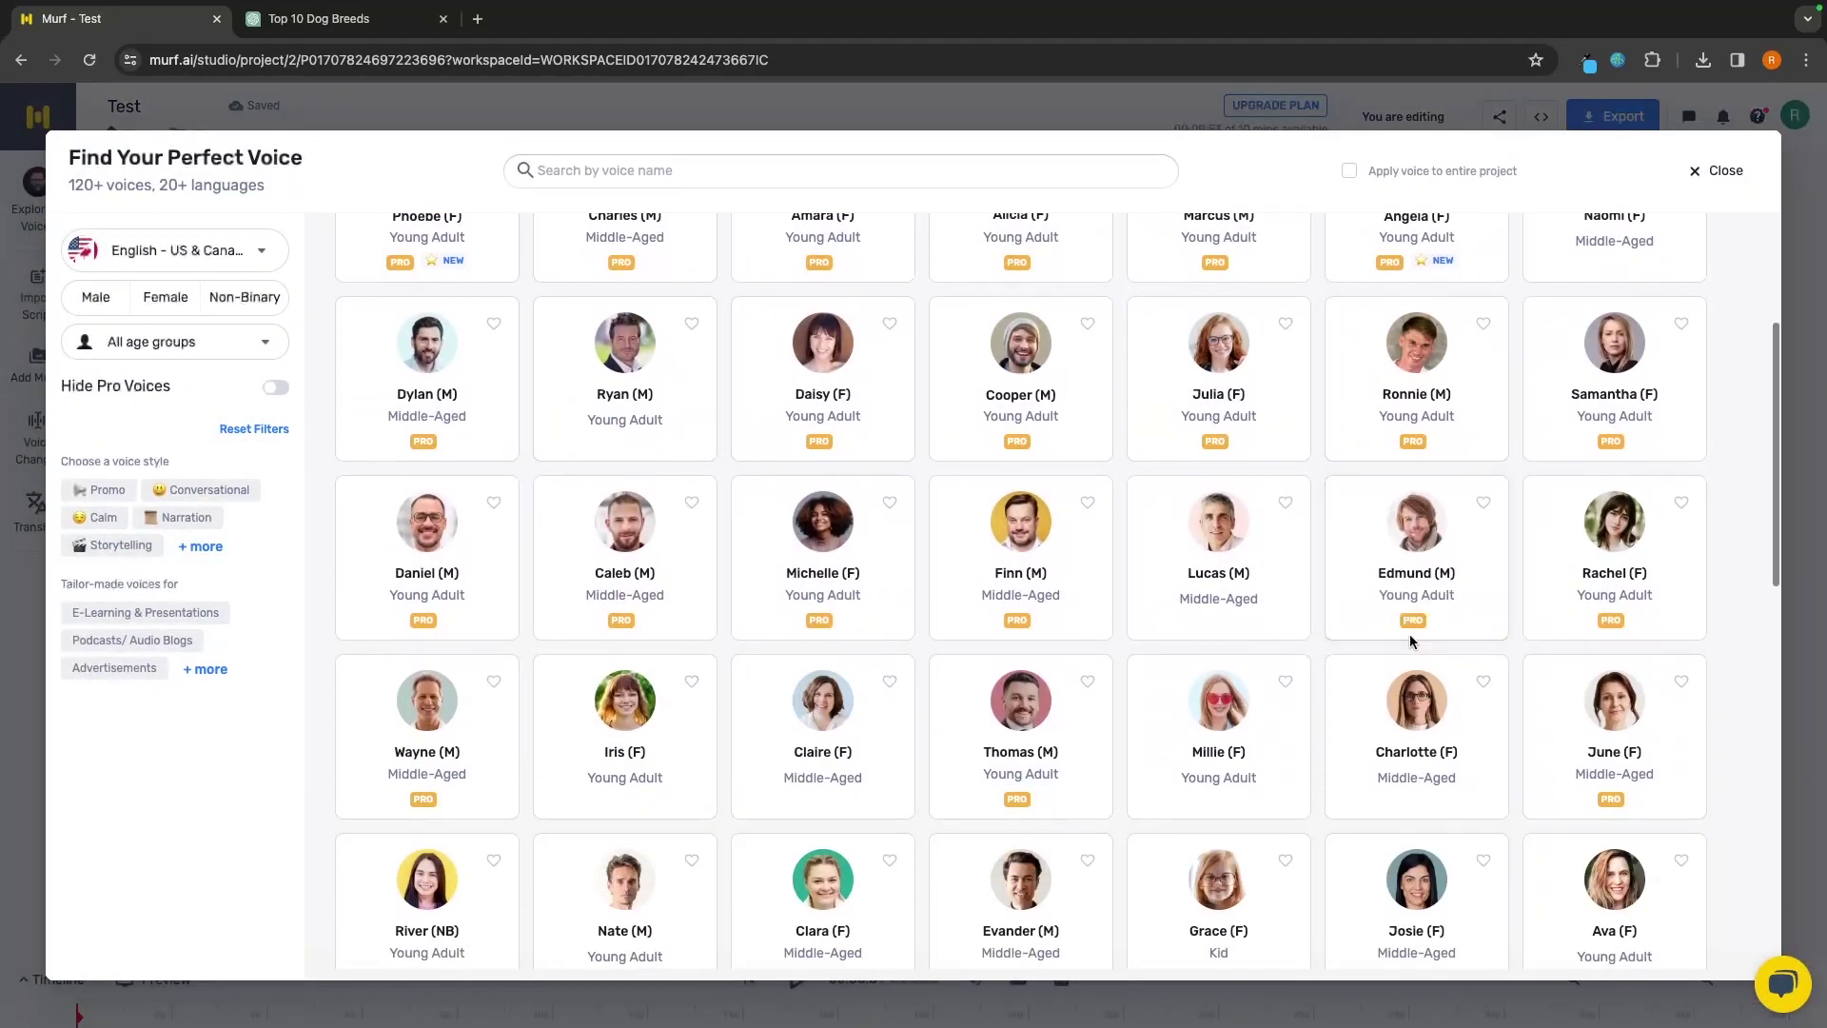
click(1223, 706)
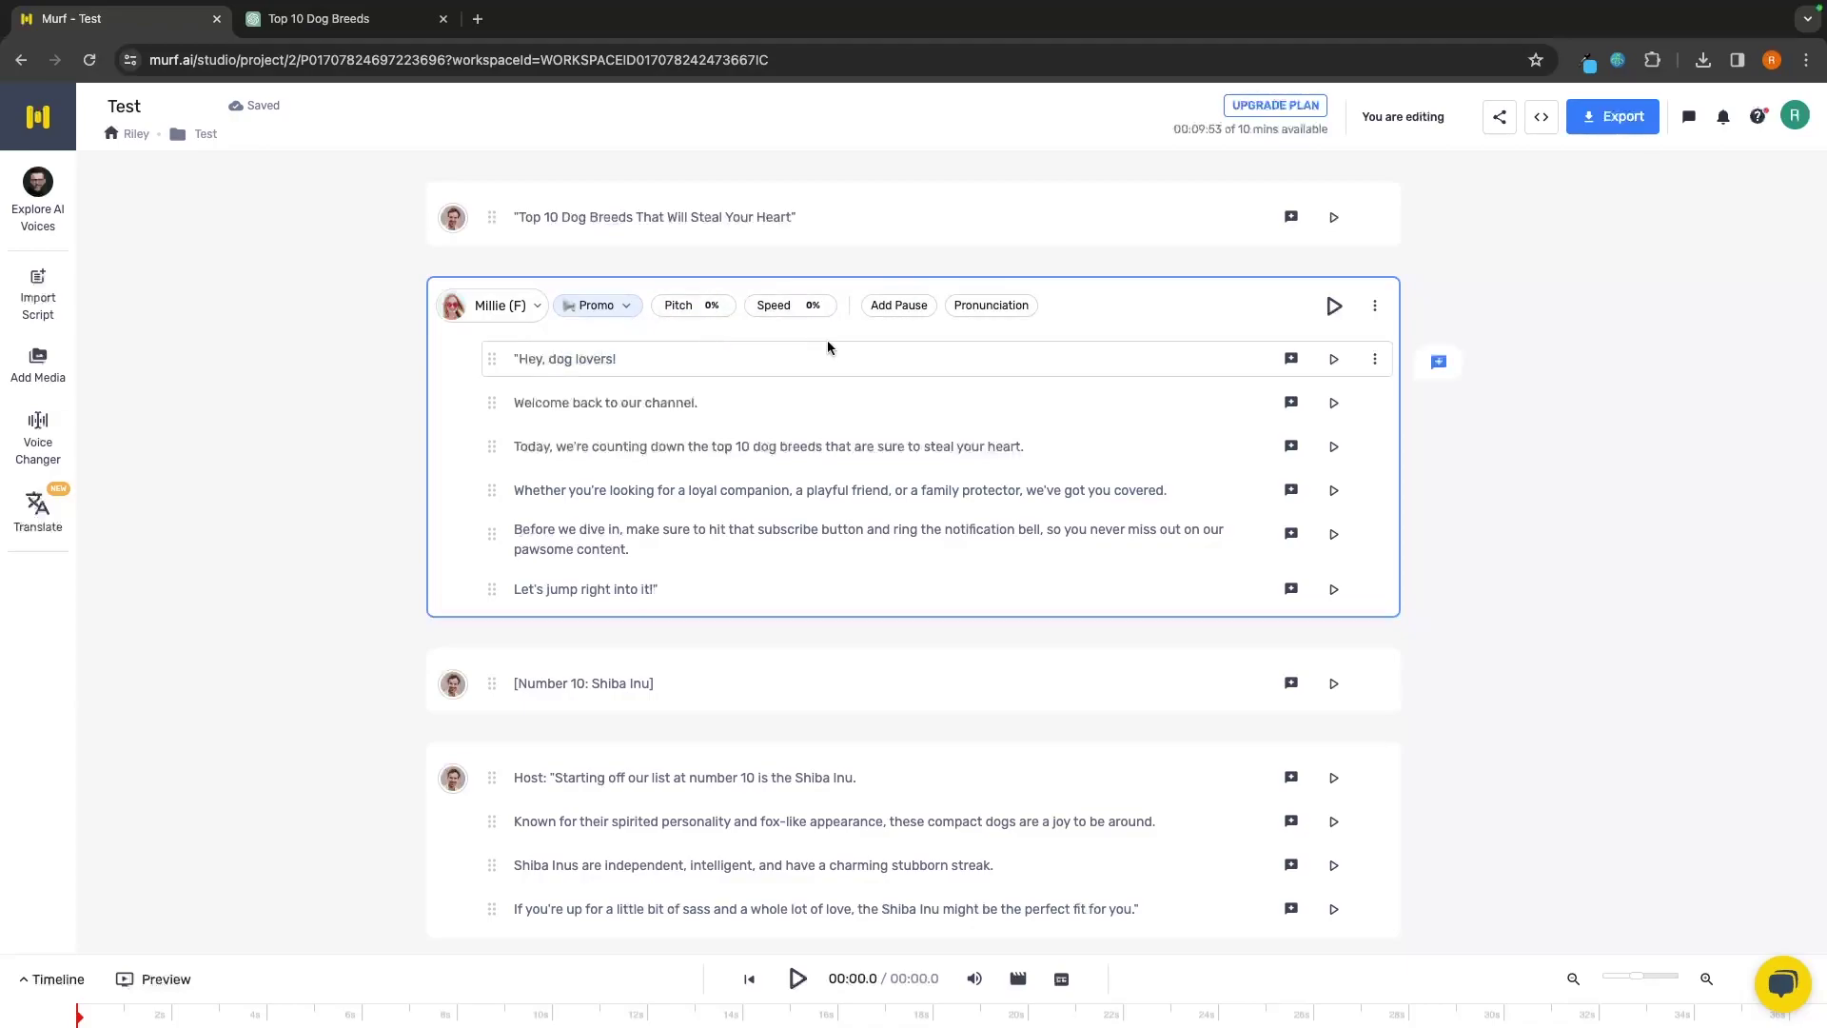
Expand the timeline, zoom it in, and move the playhead from 2.85 to about 4.26 seconds.
click(55, 979)
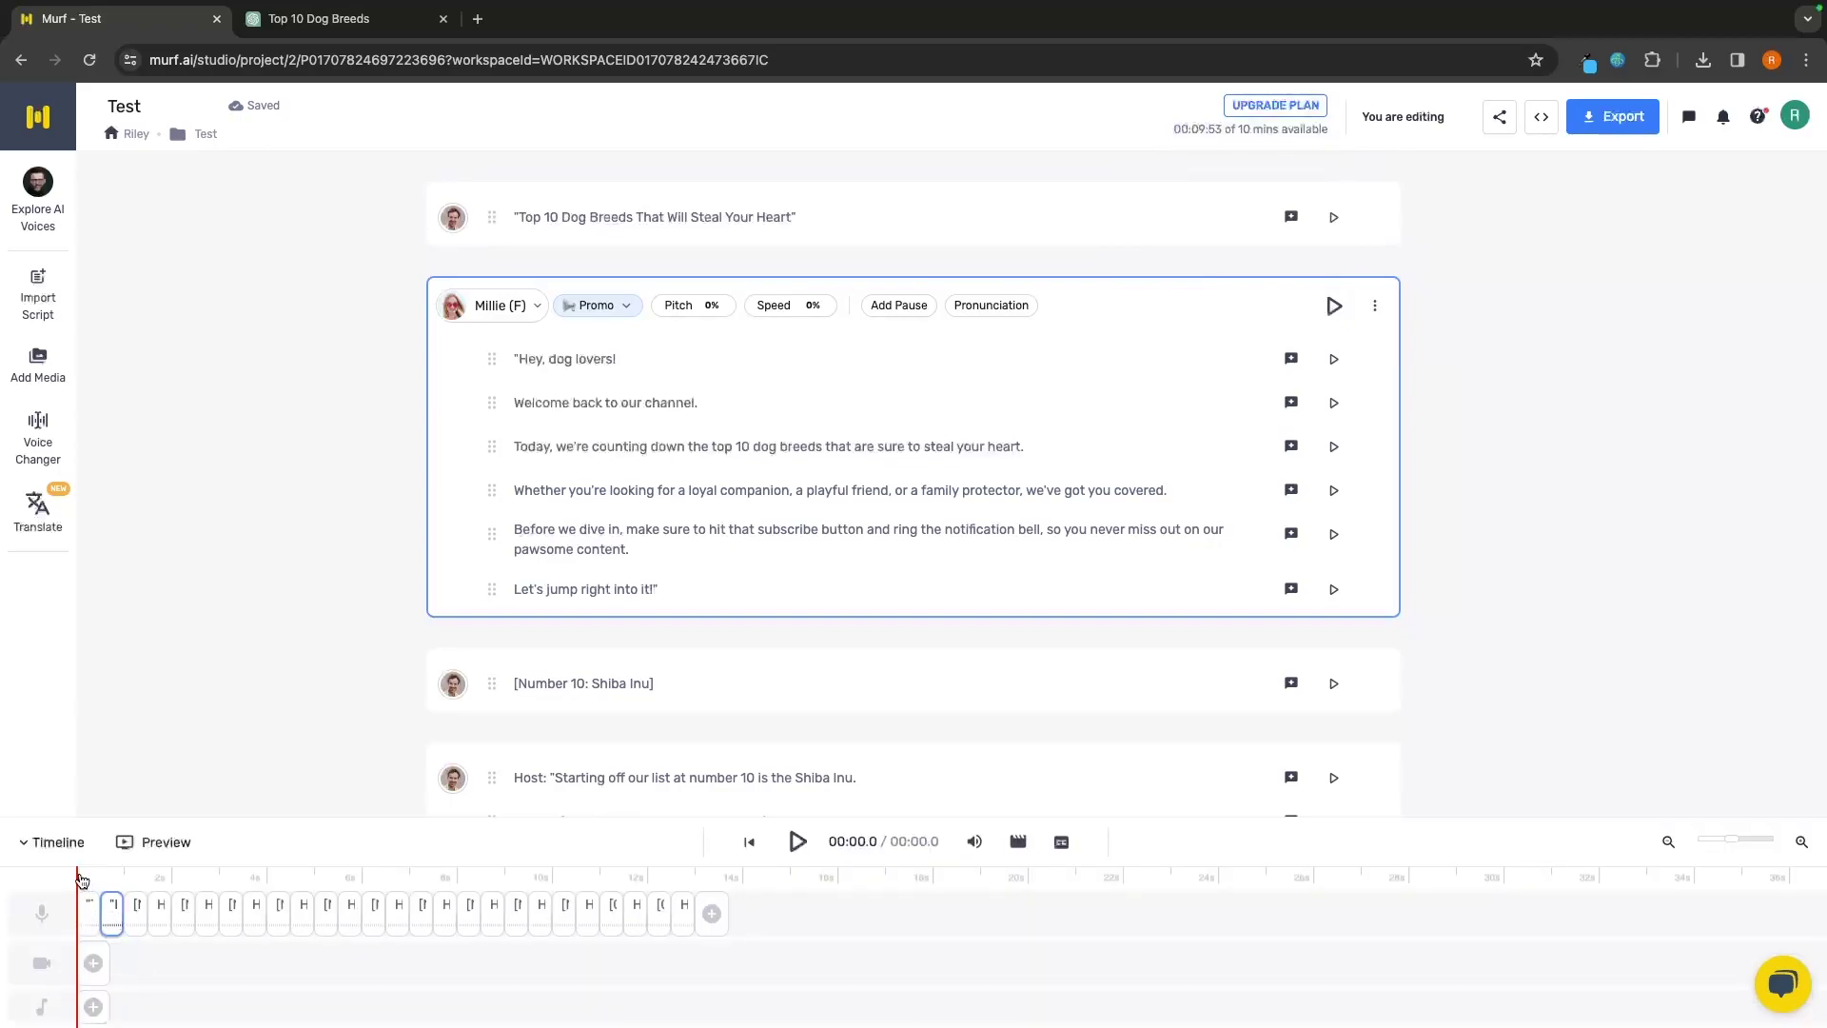
mouse_move(79, 877)
mouse_down()
mouse_move(326, 890)
mouse_move(76, 900)
mouse_up()
drag(1732, 839, 1772, 841)
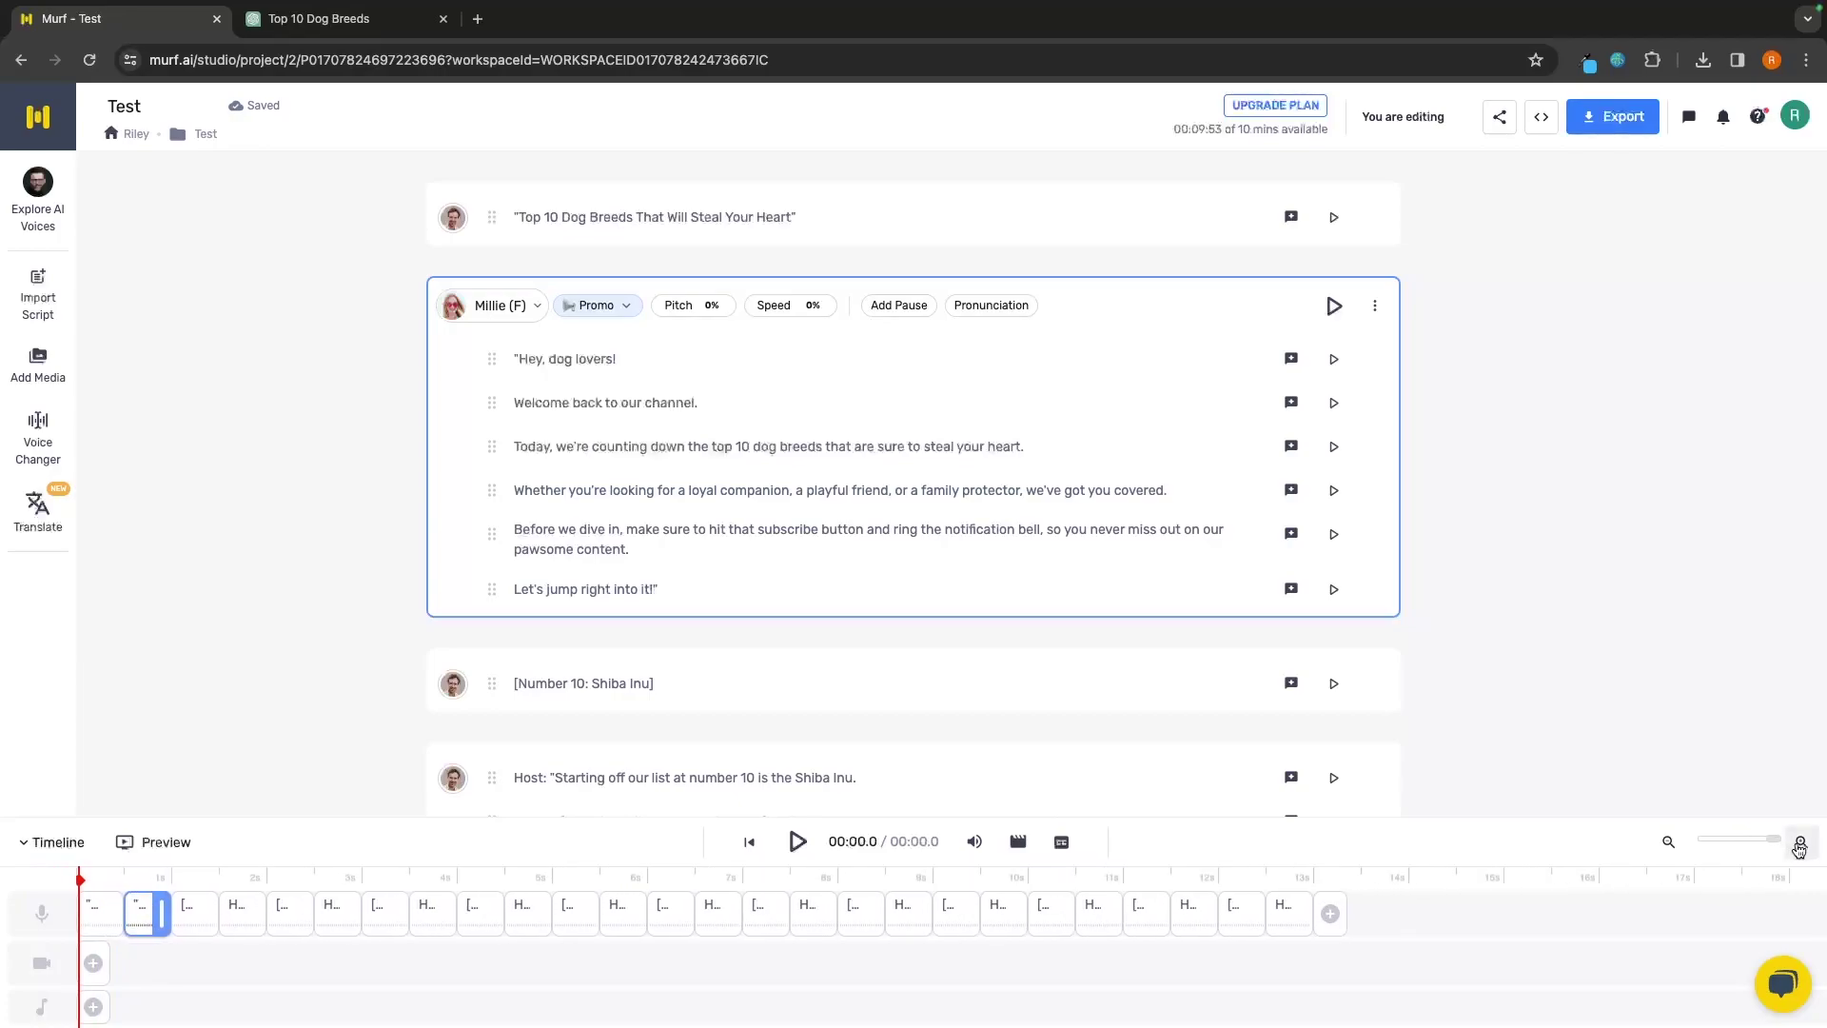
mouse_move(80, 895)
mouse_down()
mouse_move(481, 902)
mouse_move(80, 901)
mouse_up()
Search the media library's stock videos for 'dog'.
click(93, 967)
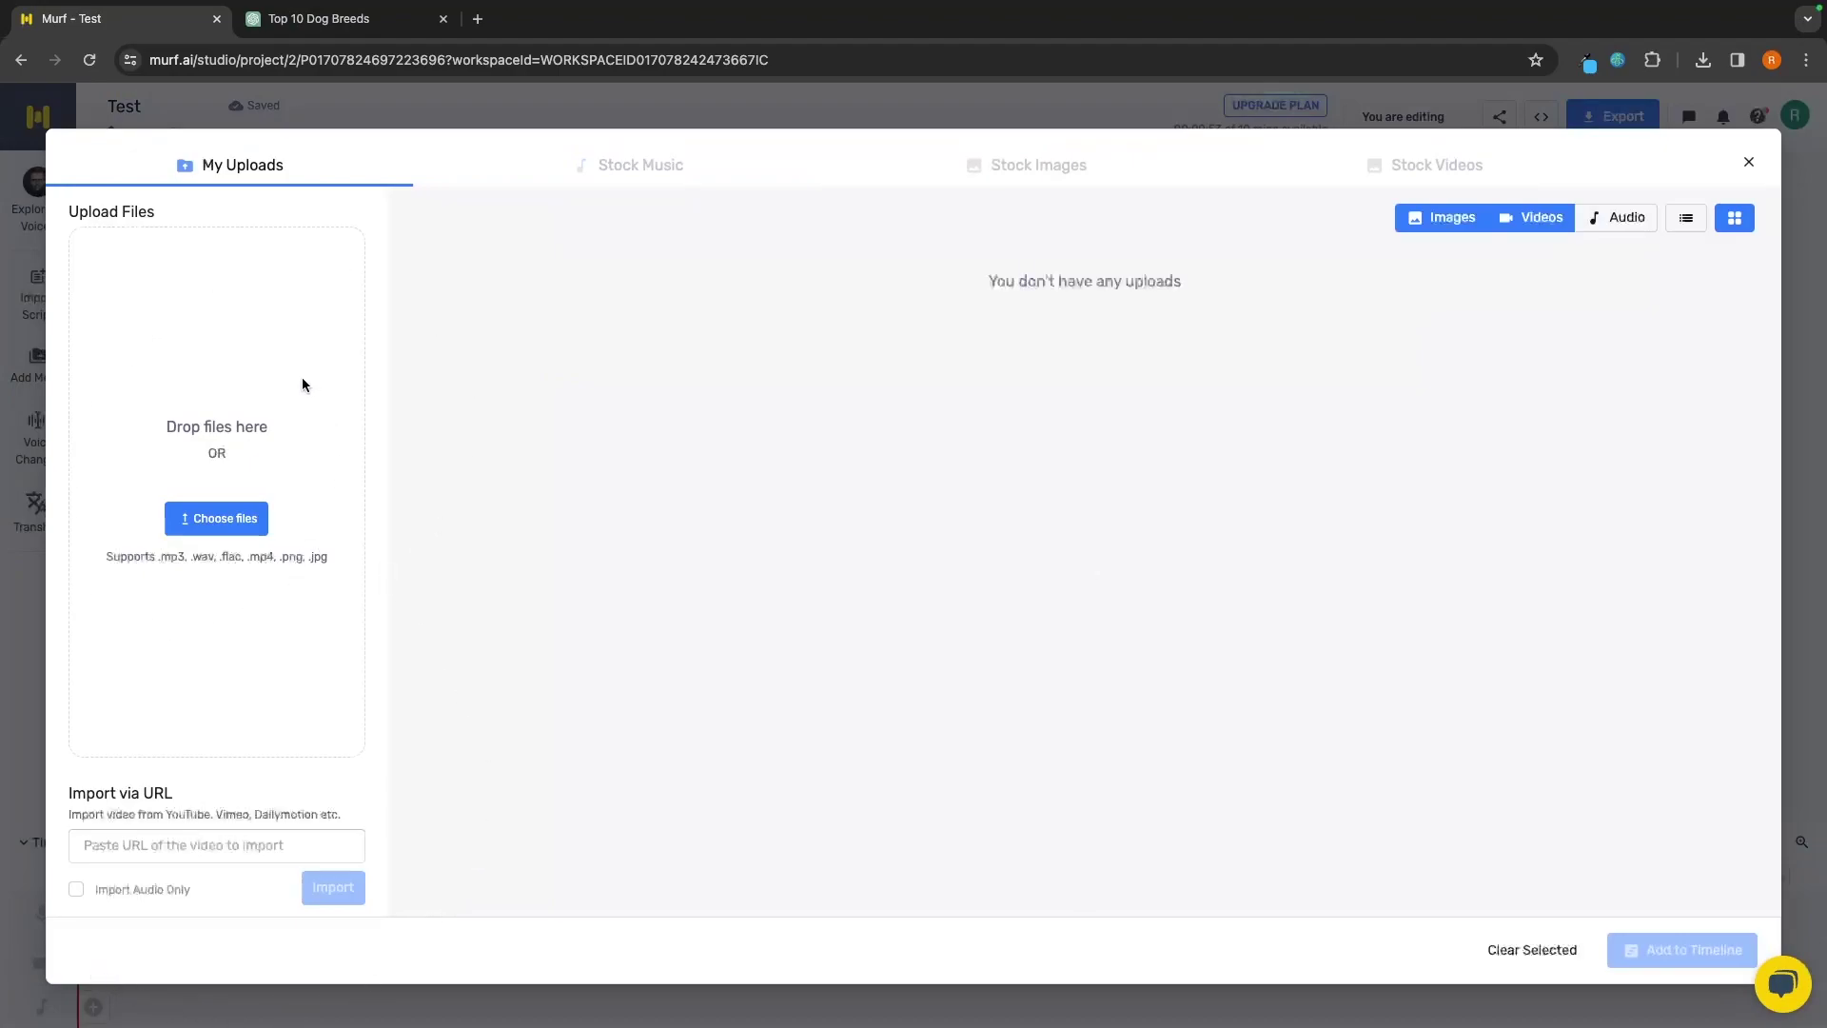
click(1082, 166)
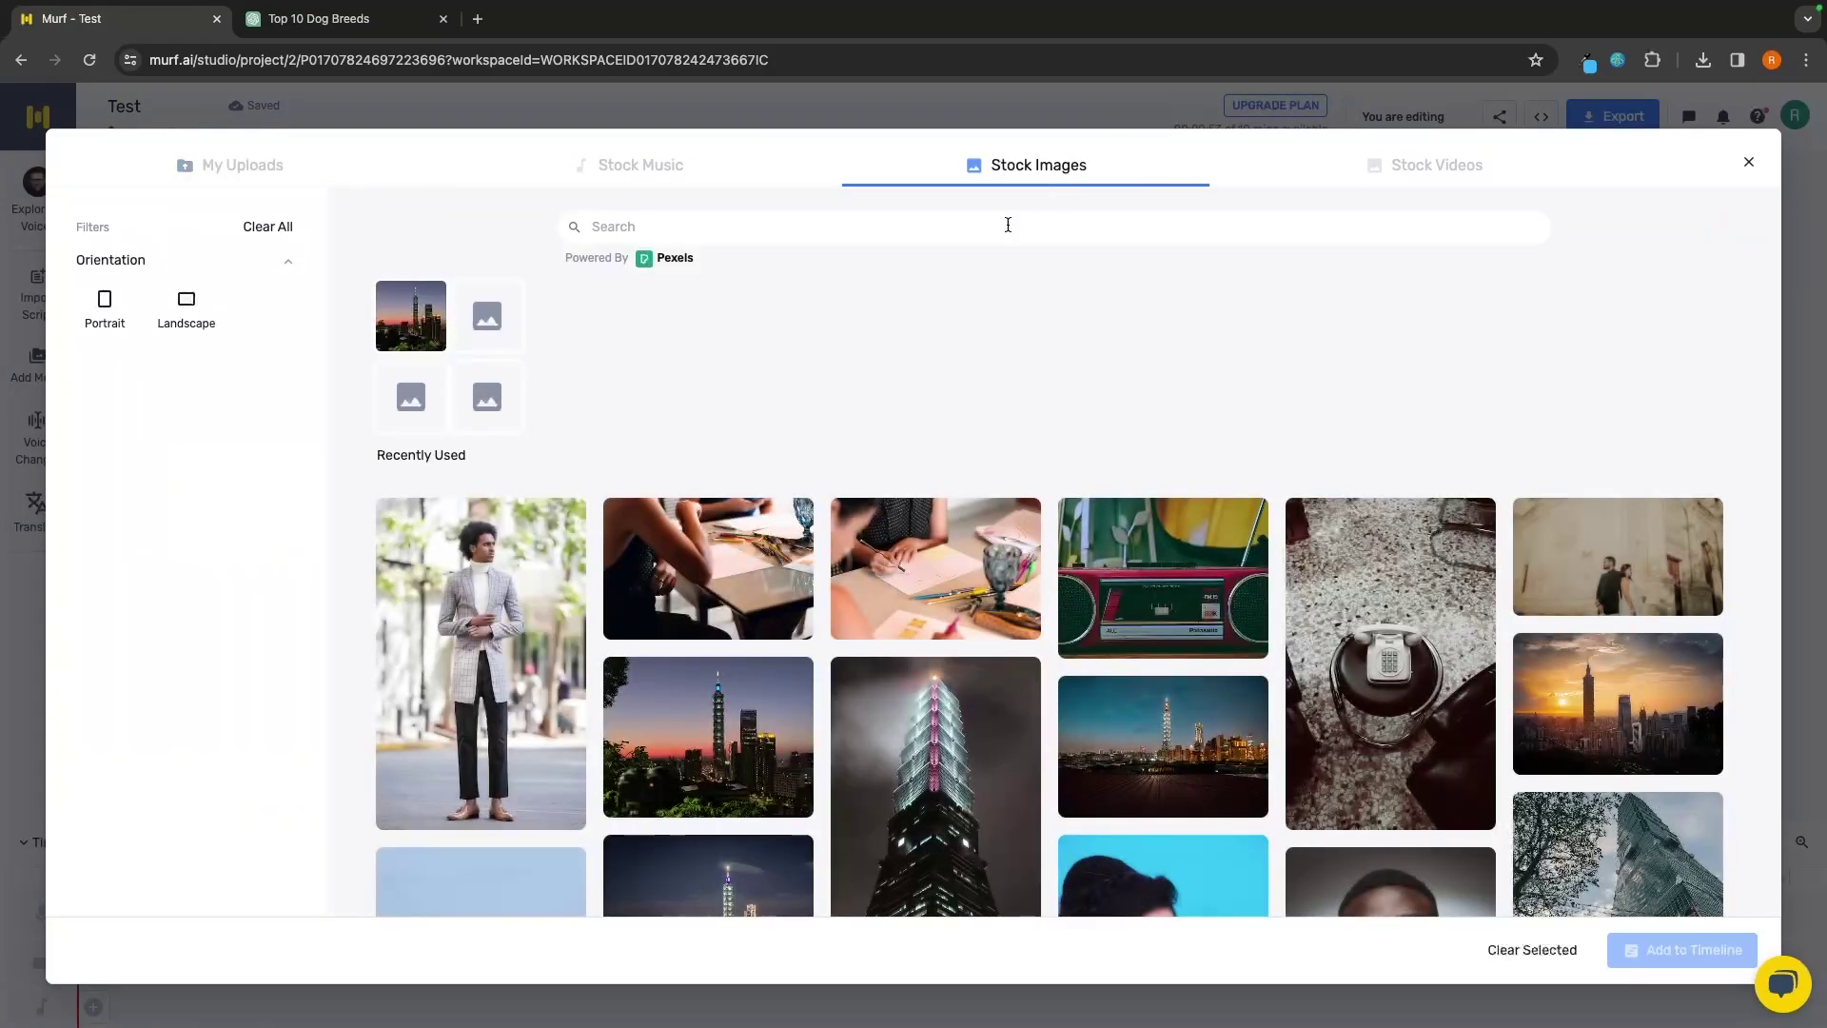
click(1405, 168)
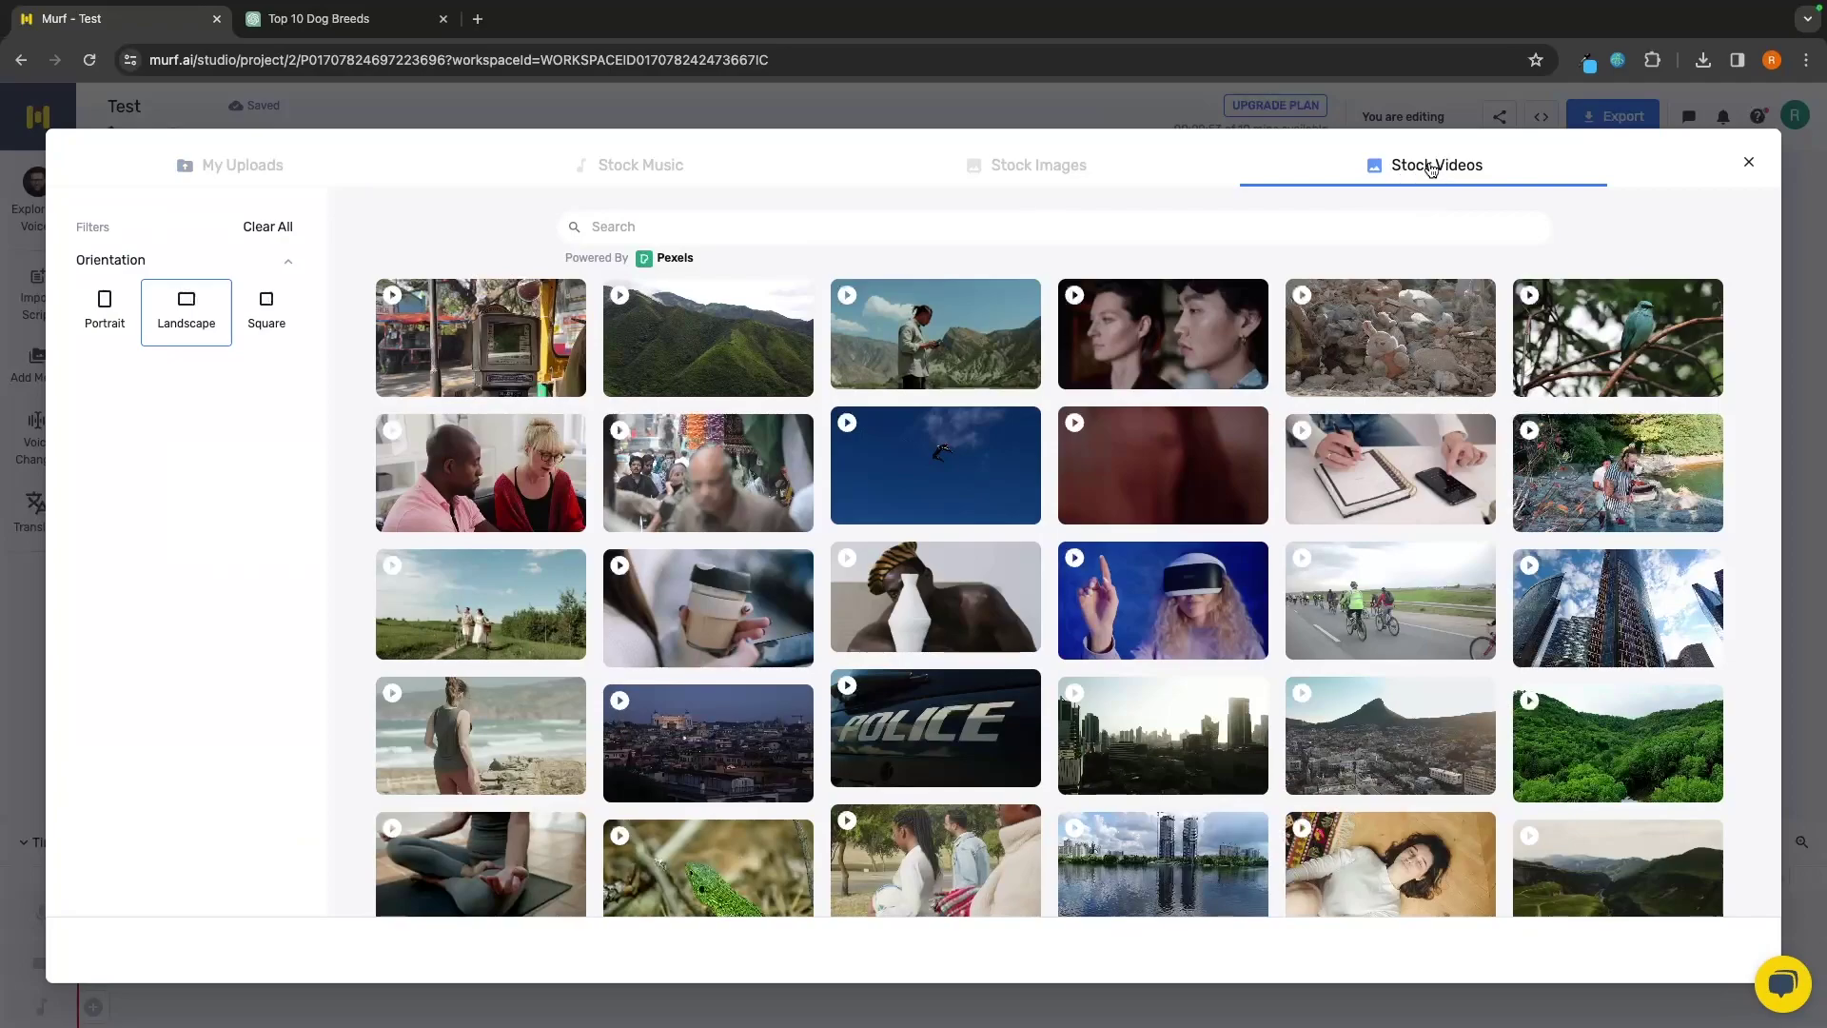
text(dog)
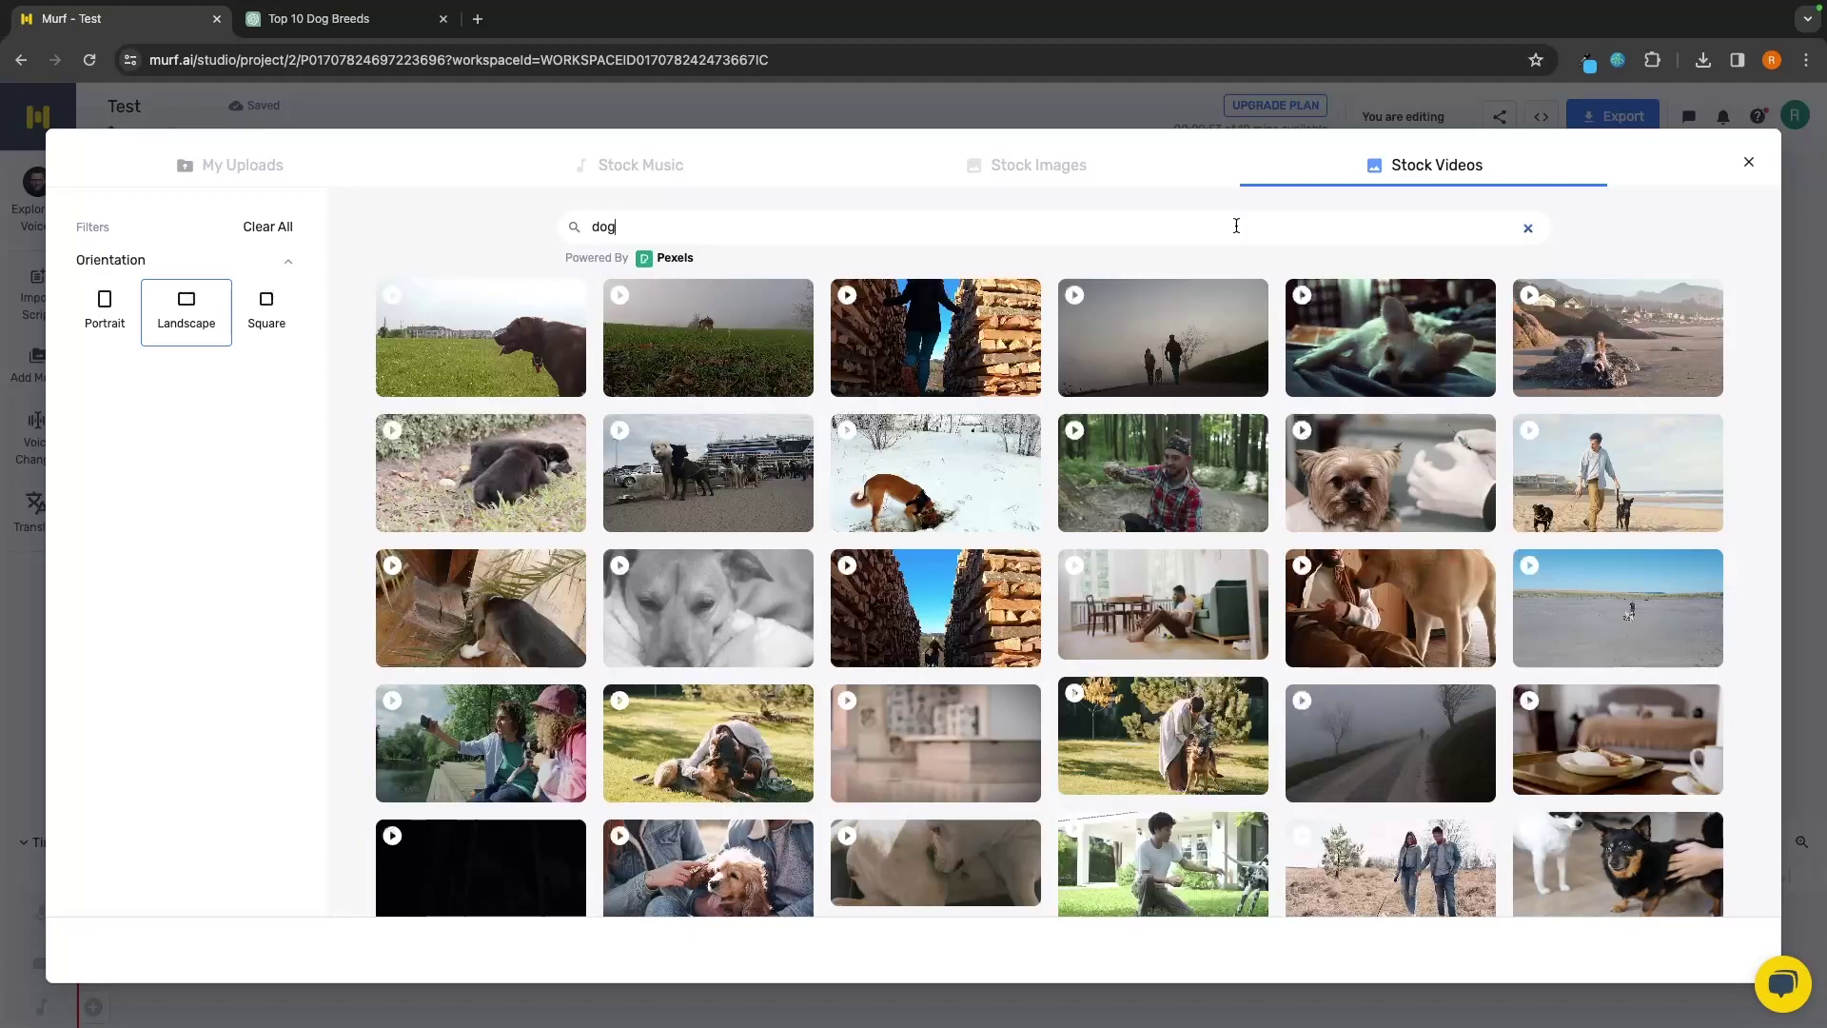
Preview the first dog video, trim it to its first 10 seconds, and add it to the timeline.
mouse_move(486, 335)
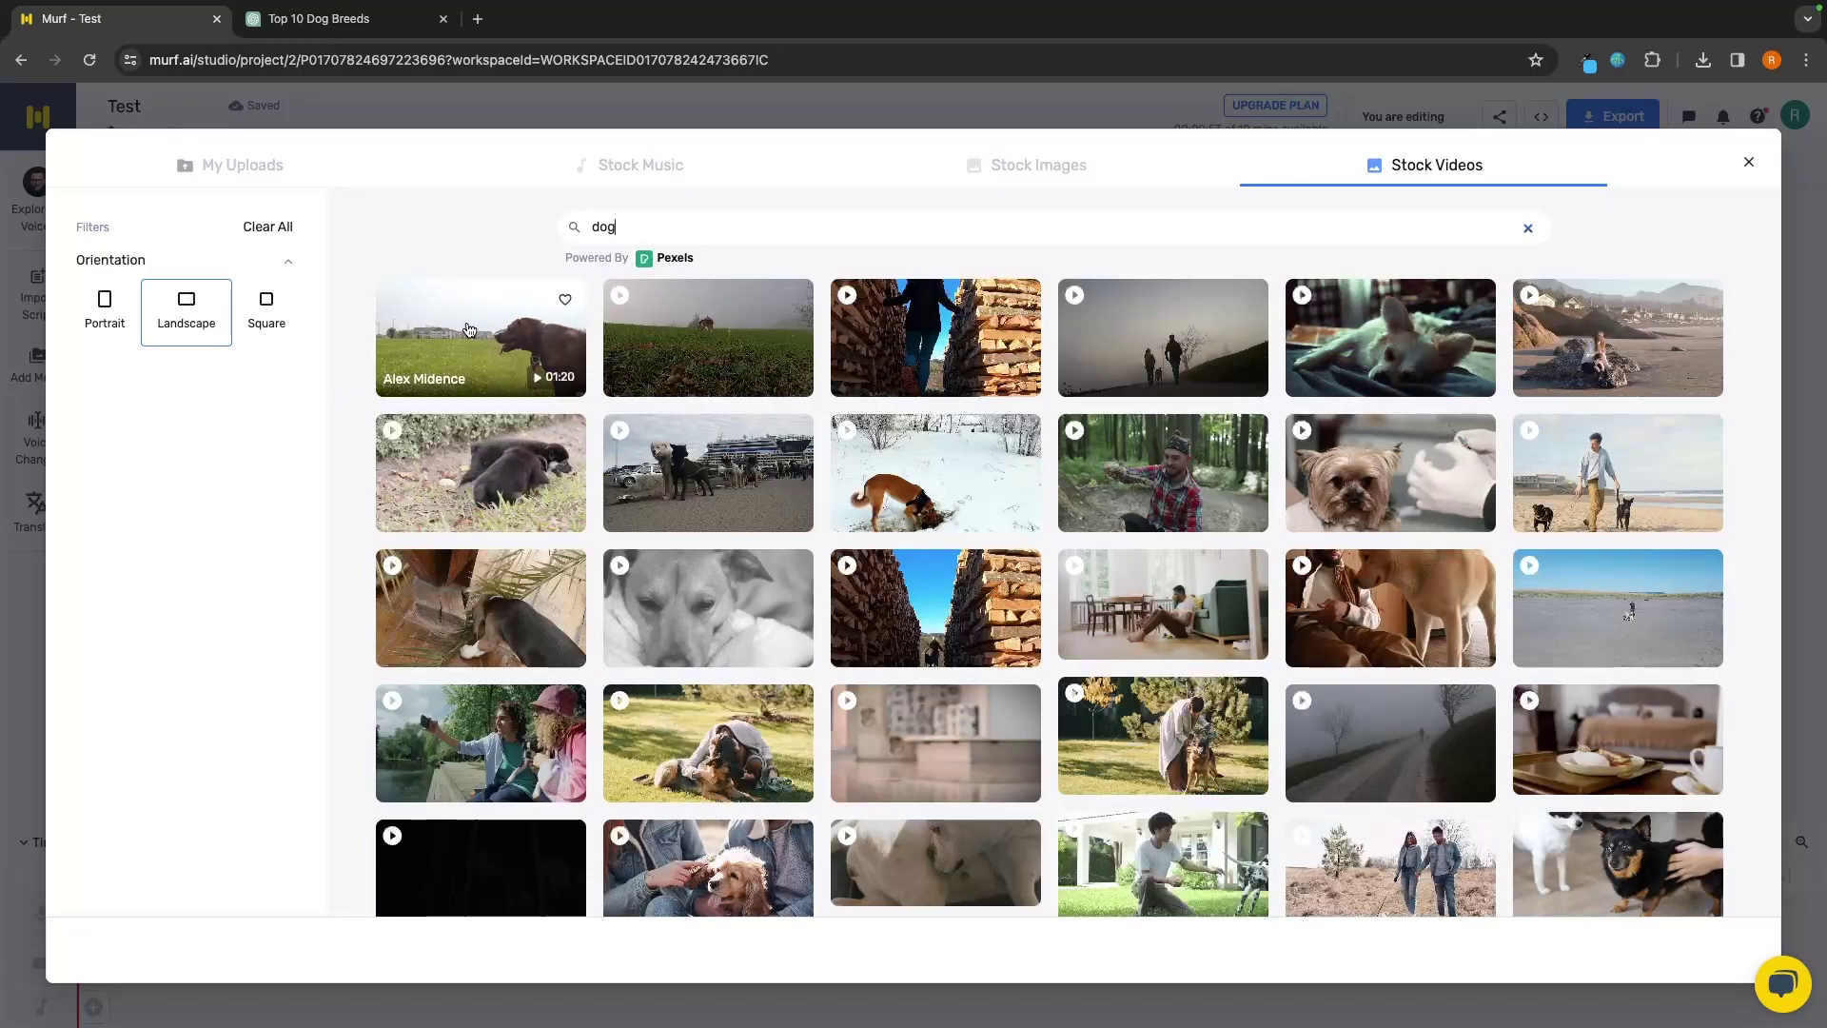
click(495, 330)
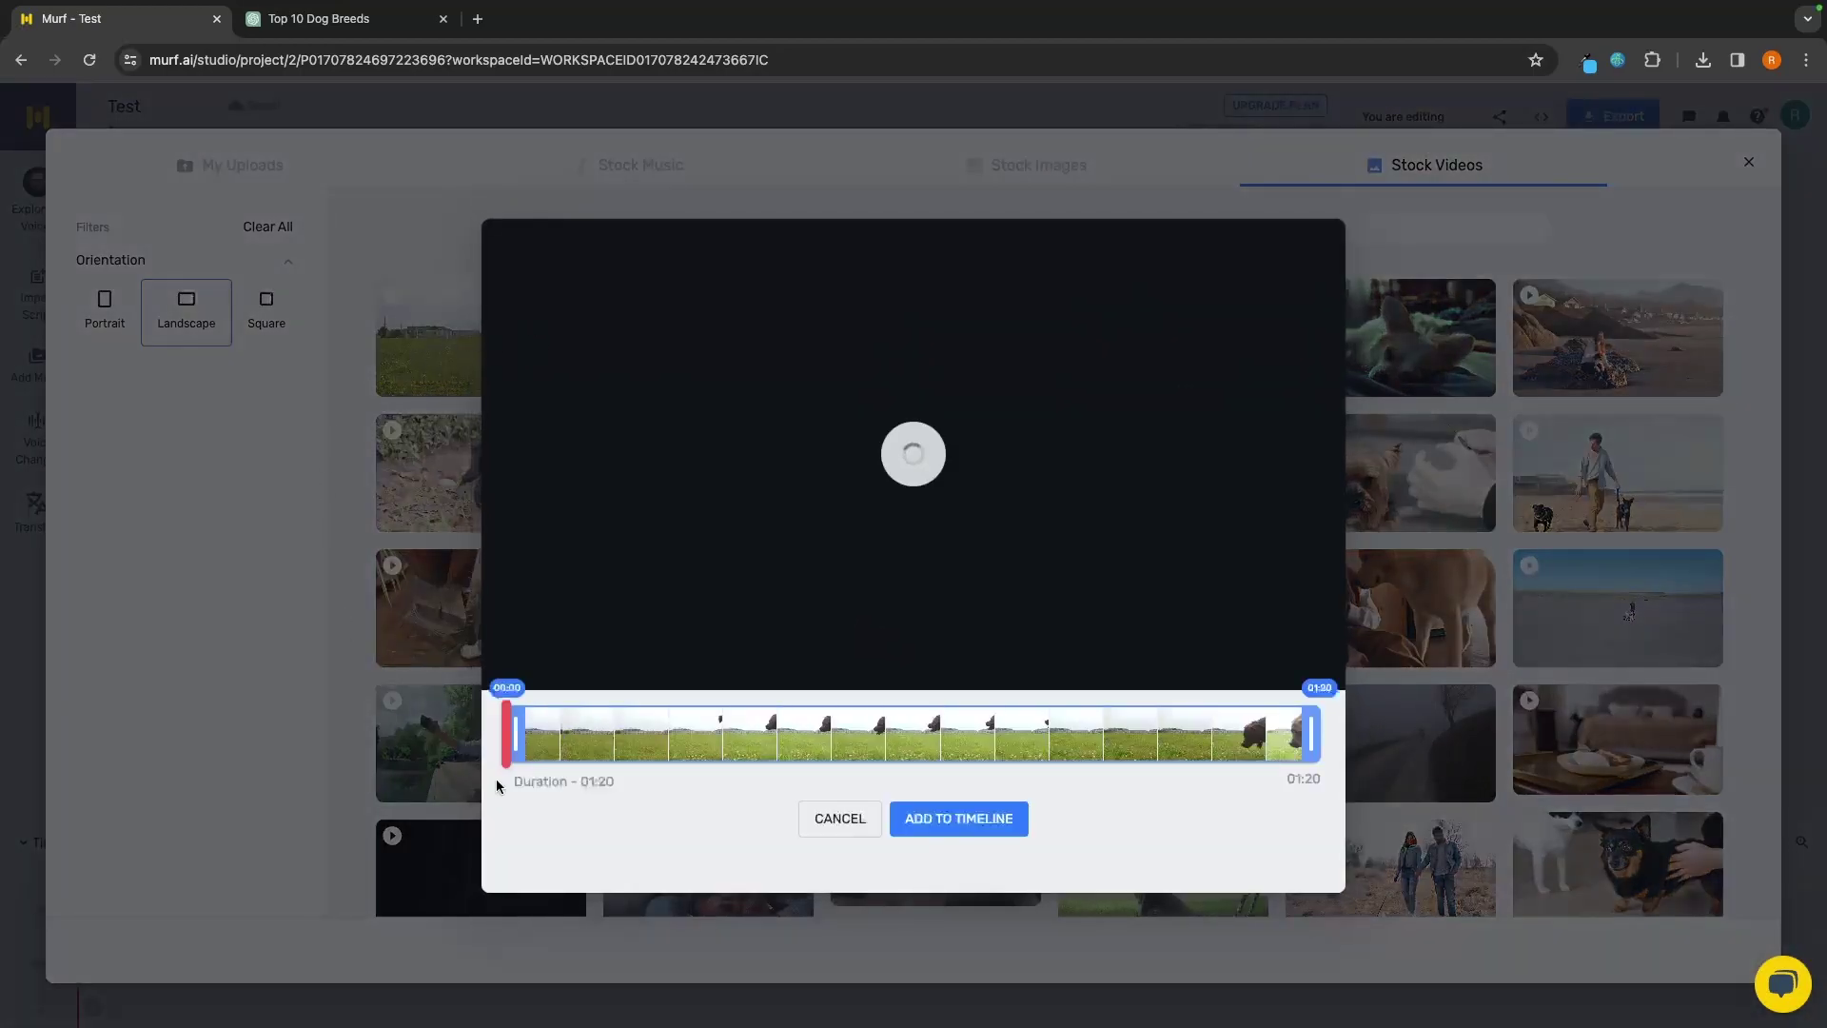
mouse_move(1309, 731)
mouse_down()
mouse_move(597, 760)
mouse_move(1133, 784)
mouse_move(1310, 734)
mouse_move(845, 726)
mouse_move(1318, 706)
mouse_up()
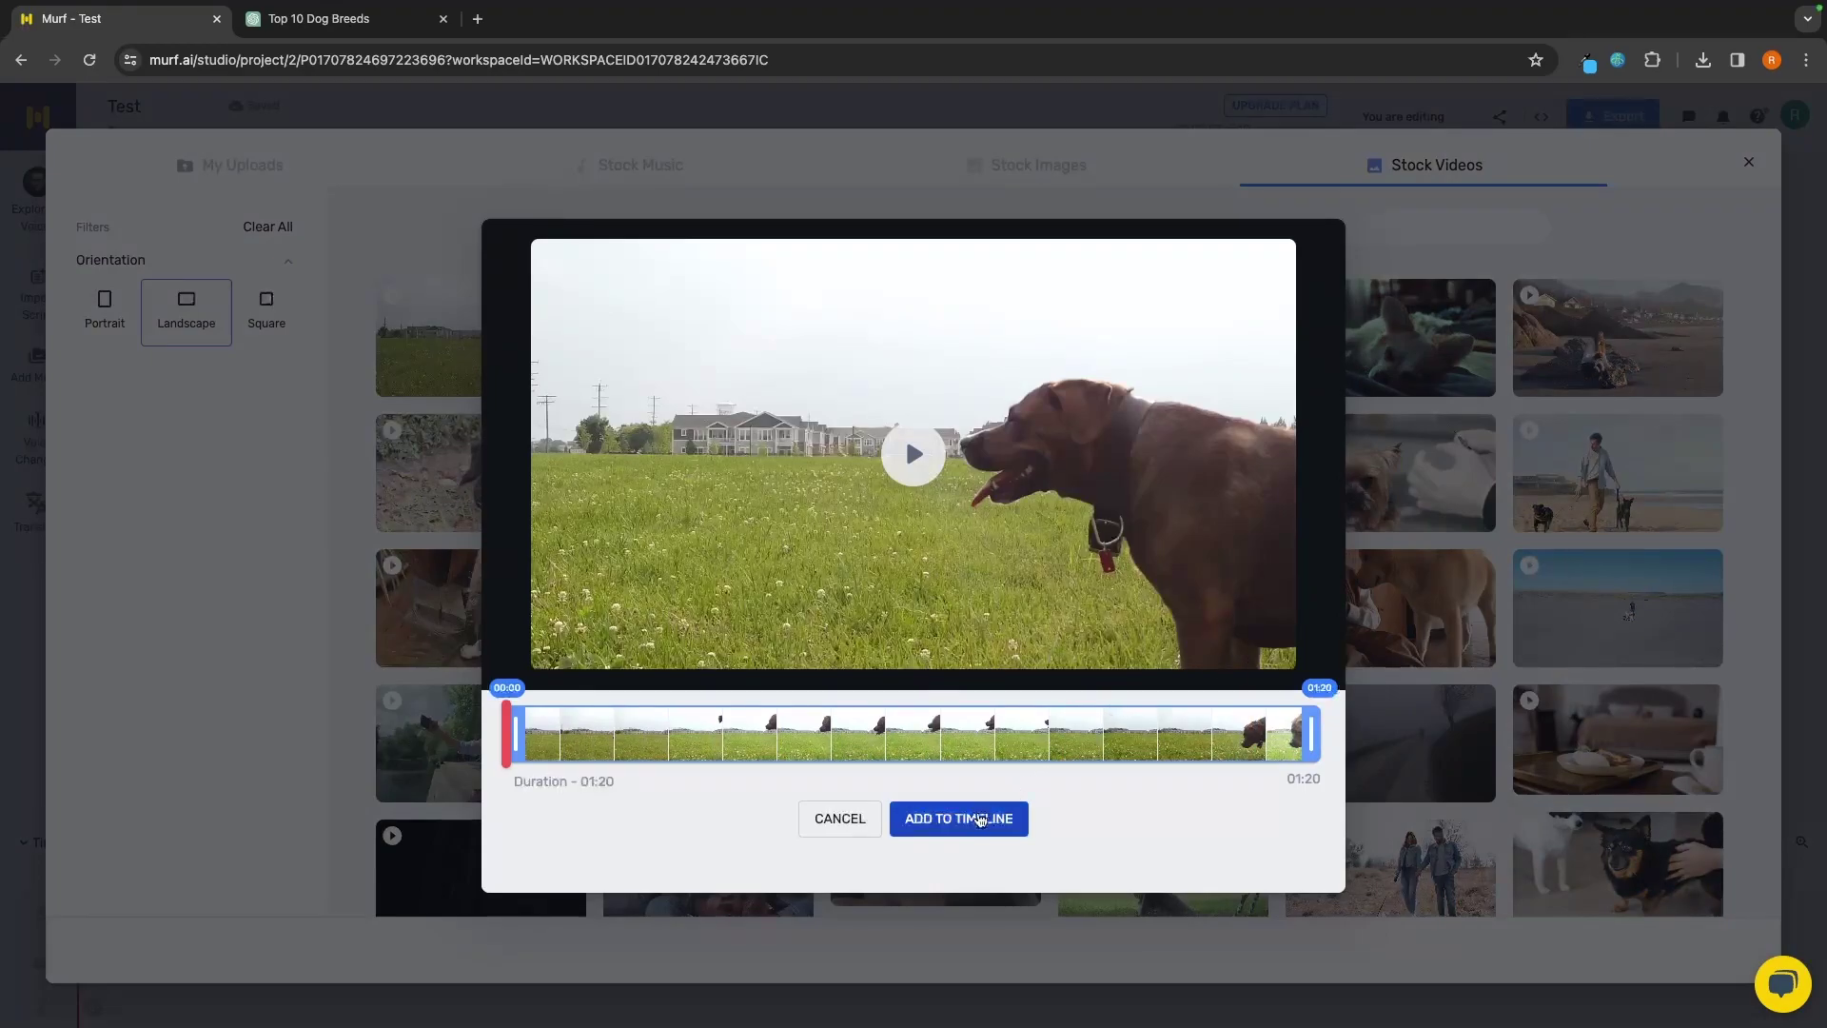
click(981, 820)
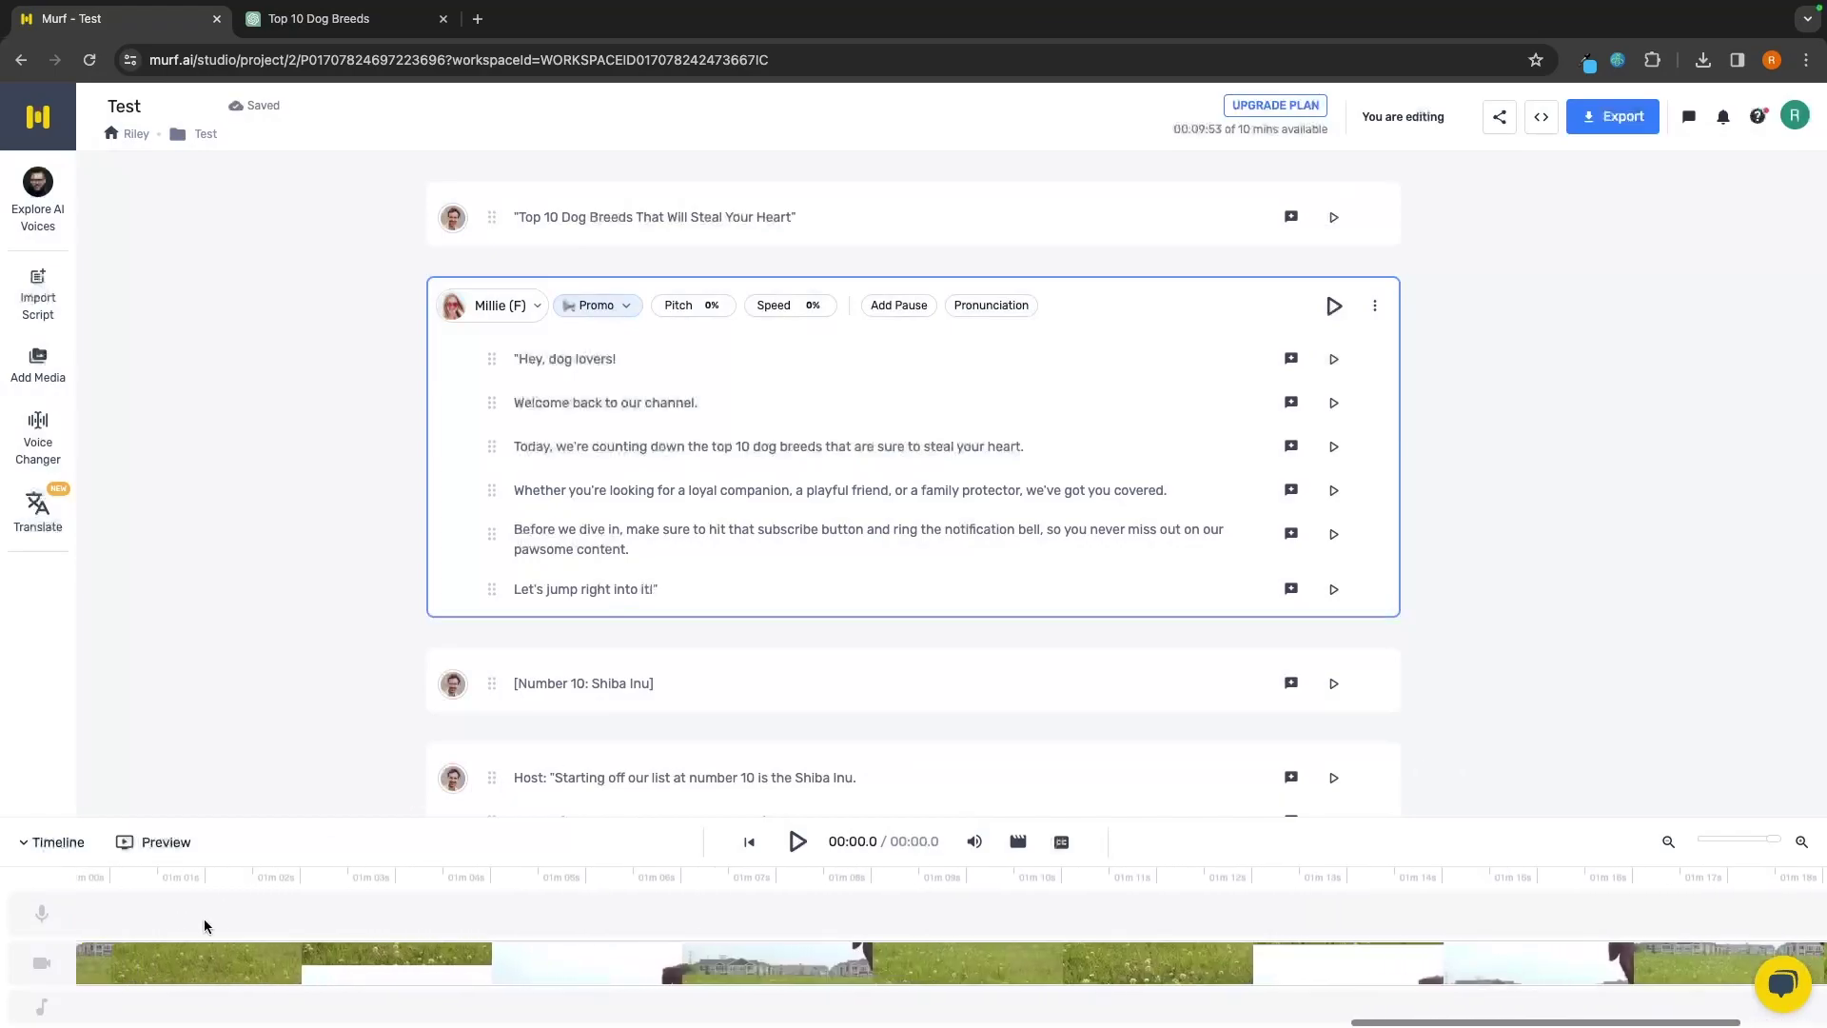
Trim the dog video clip on the timeline from 1:20 down to roughly 3 seconds.
scroll(906, 900, left, 10)
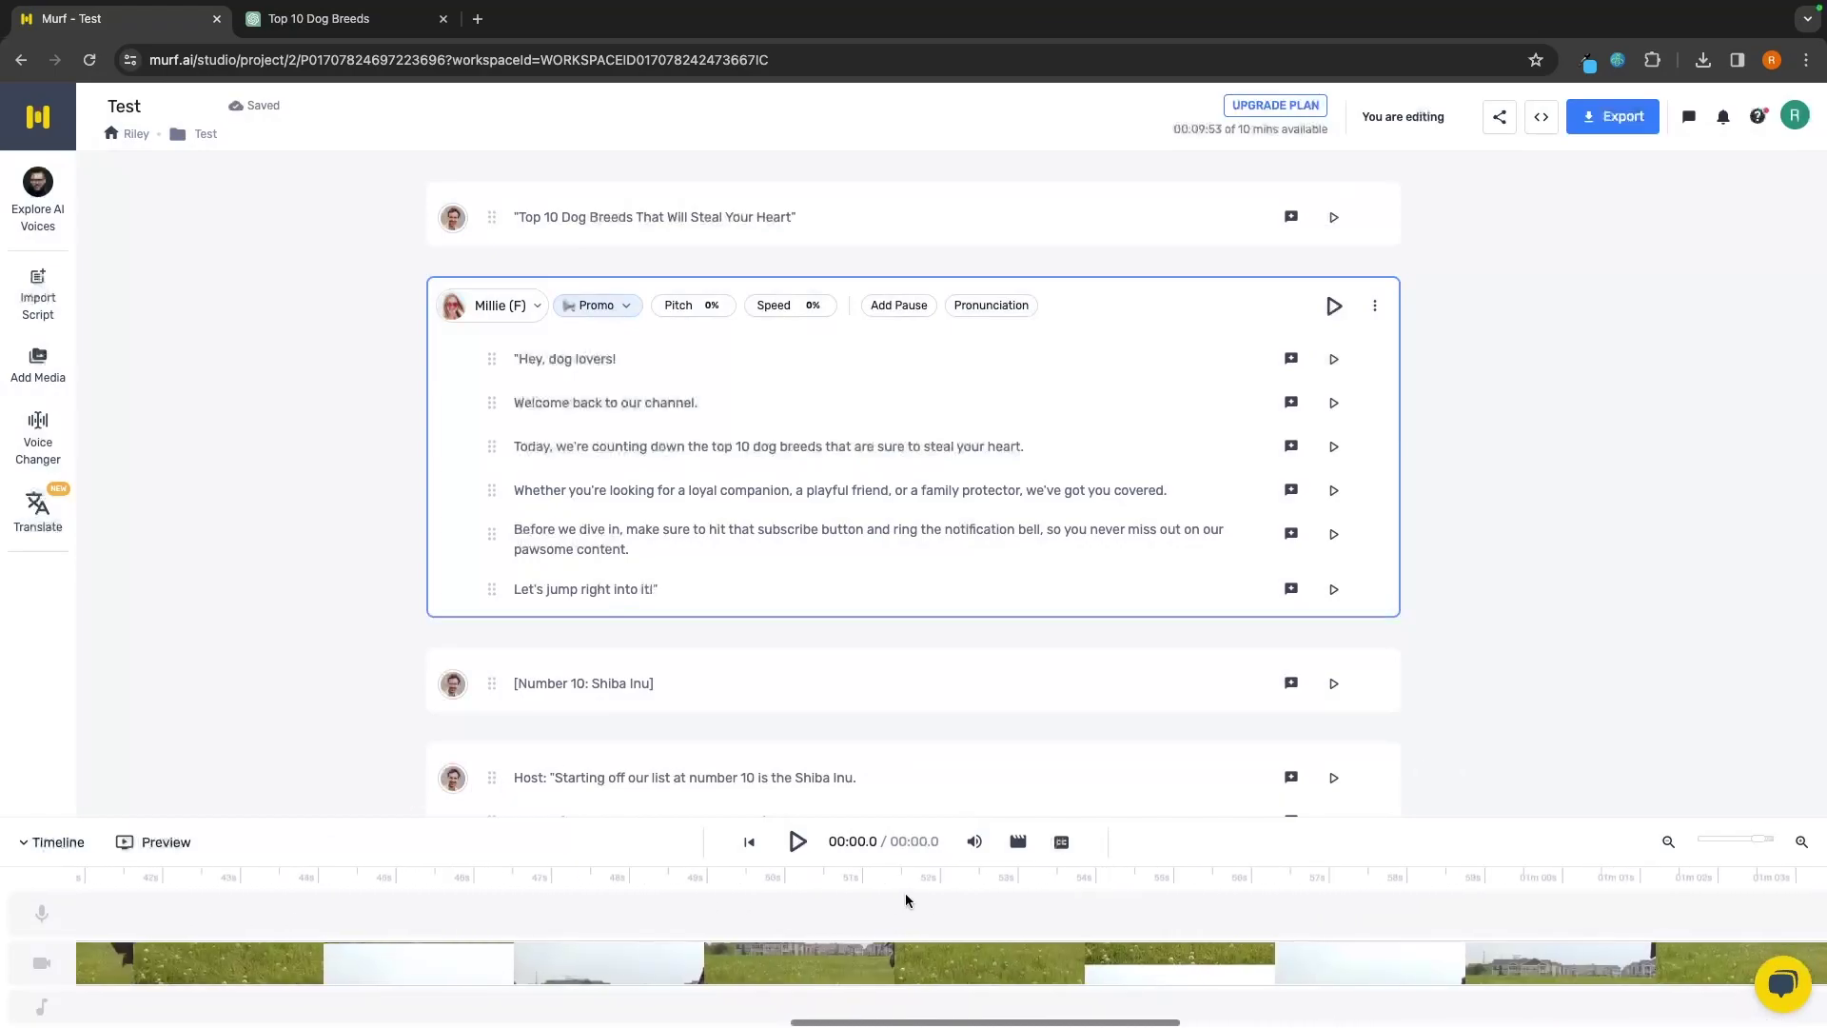
scroll(906, 900, down, 5)
click(349, 961)
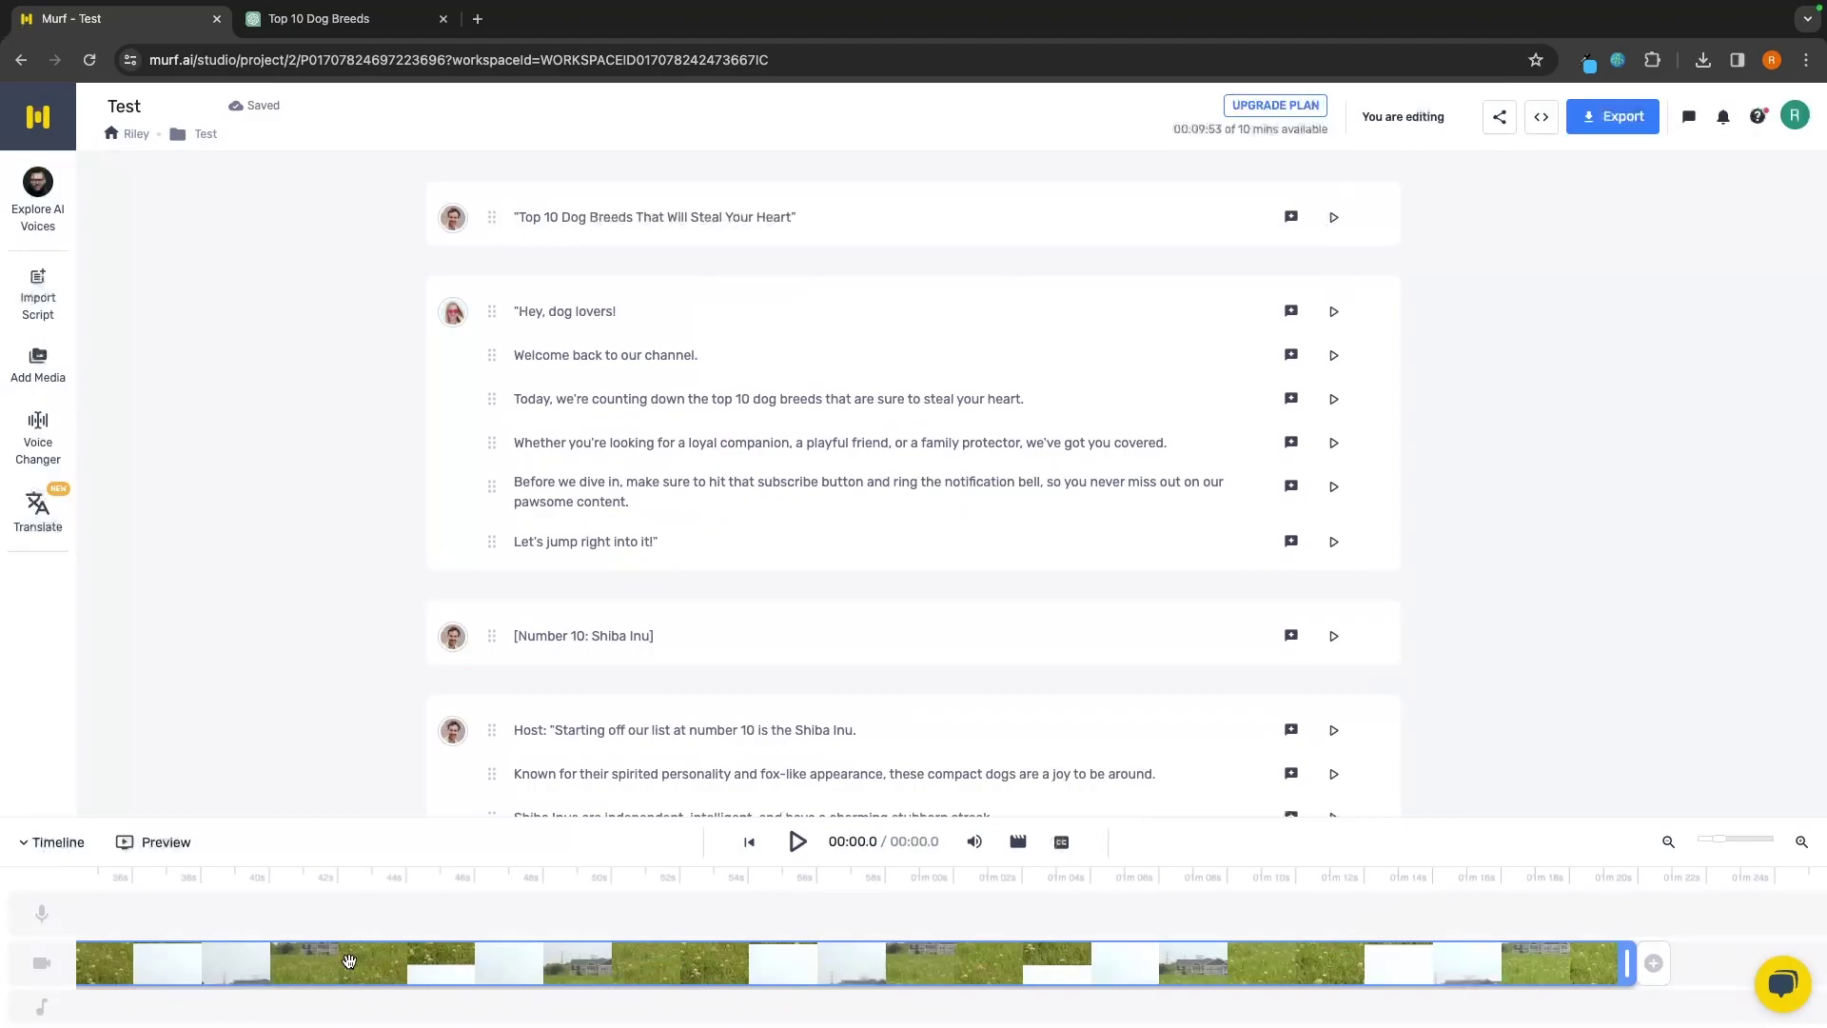
scroll(349, 961, left, 10)
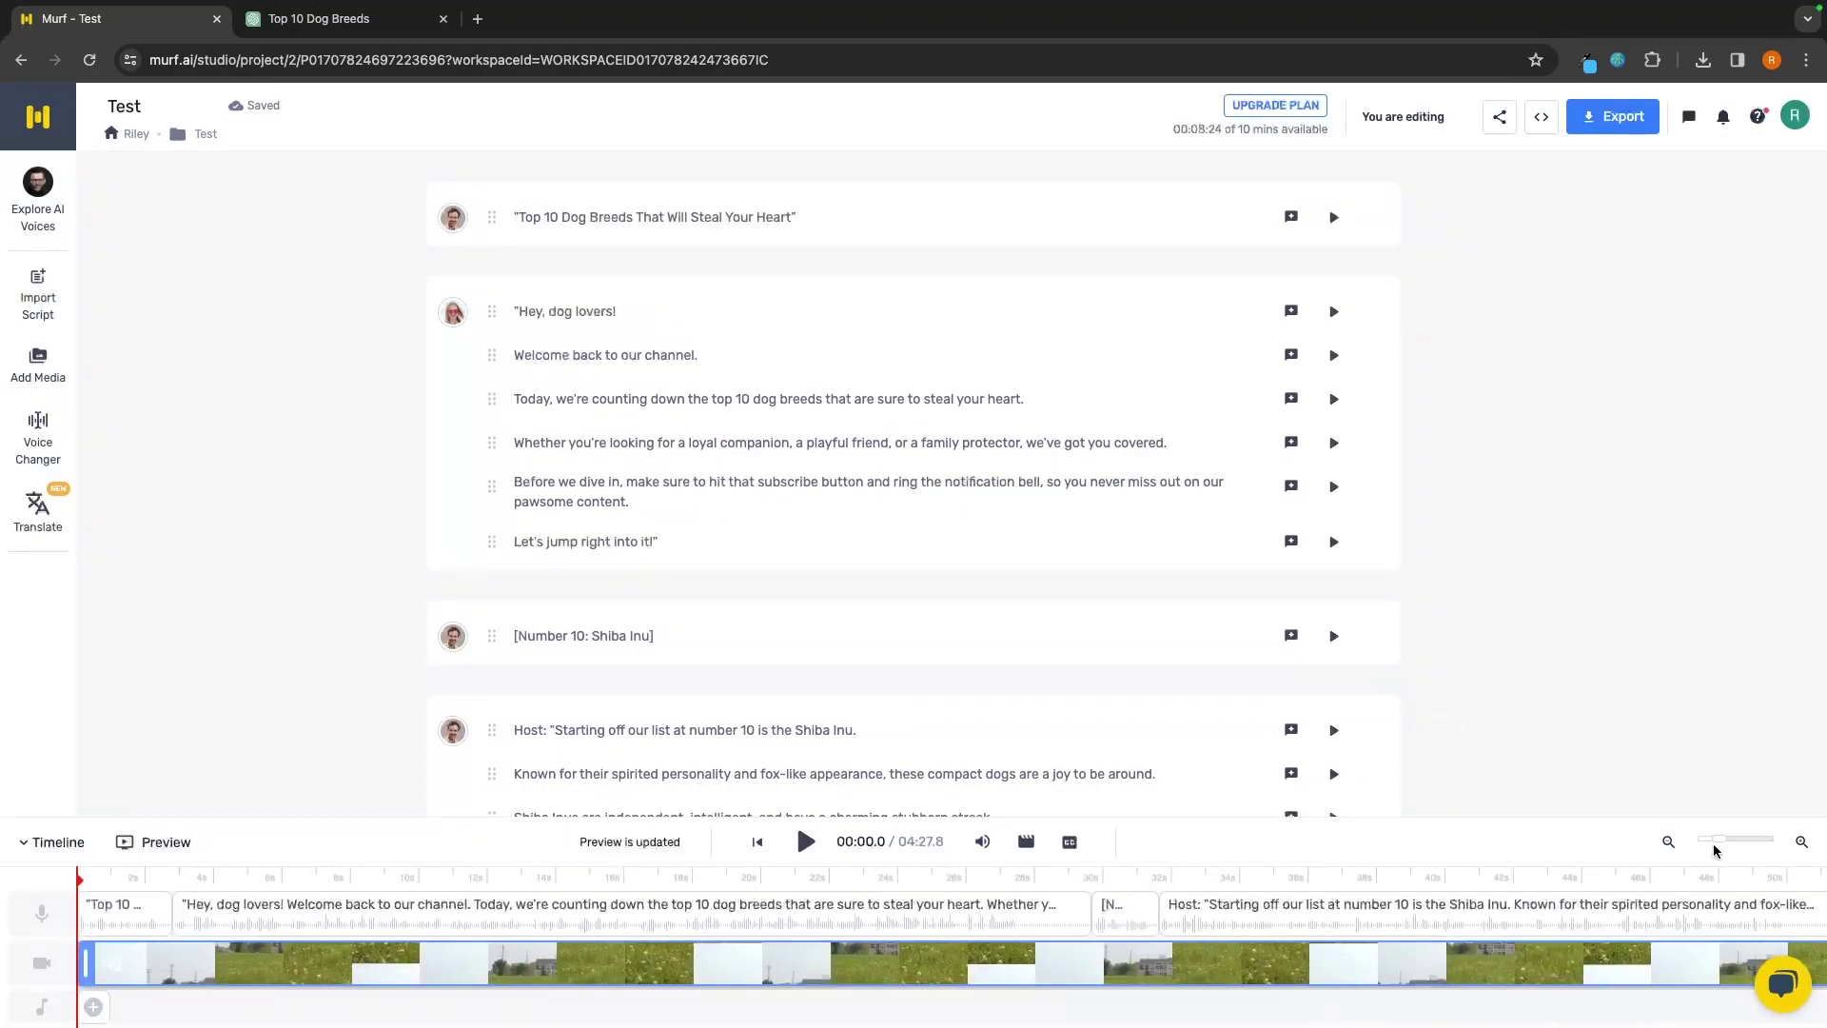
drag(1717, 841, 1699, 842)
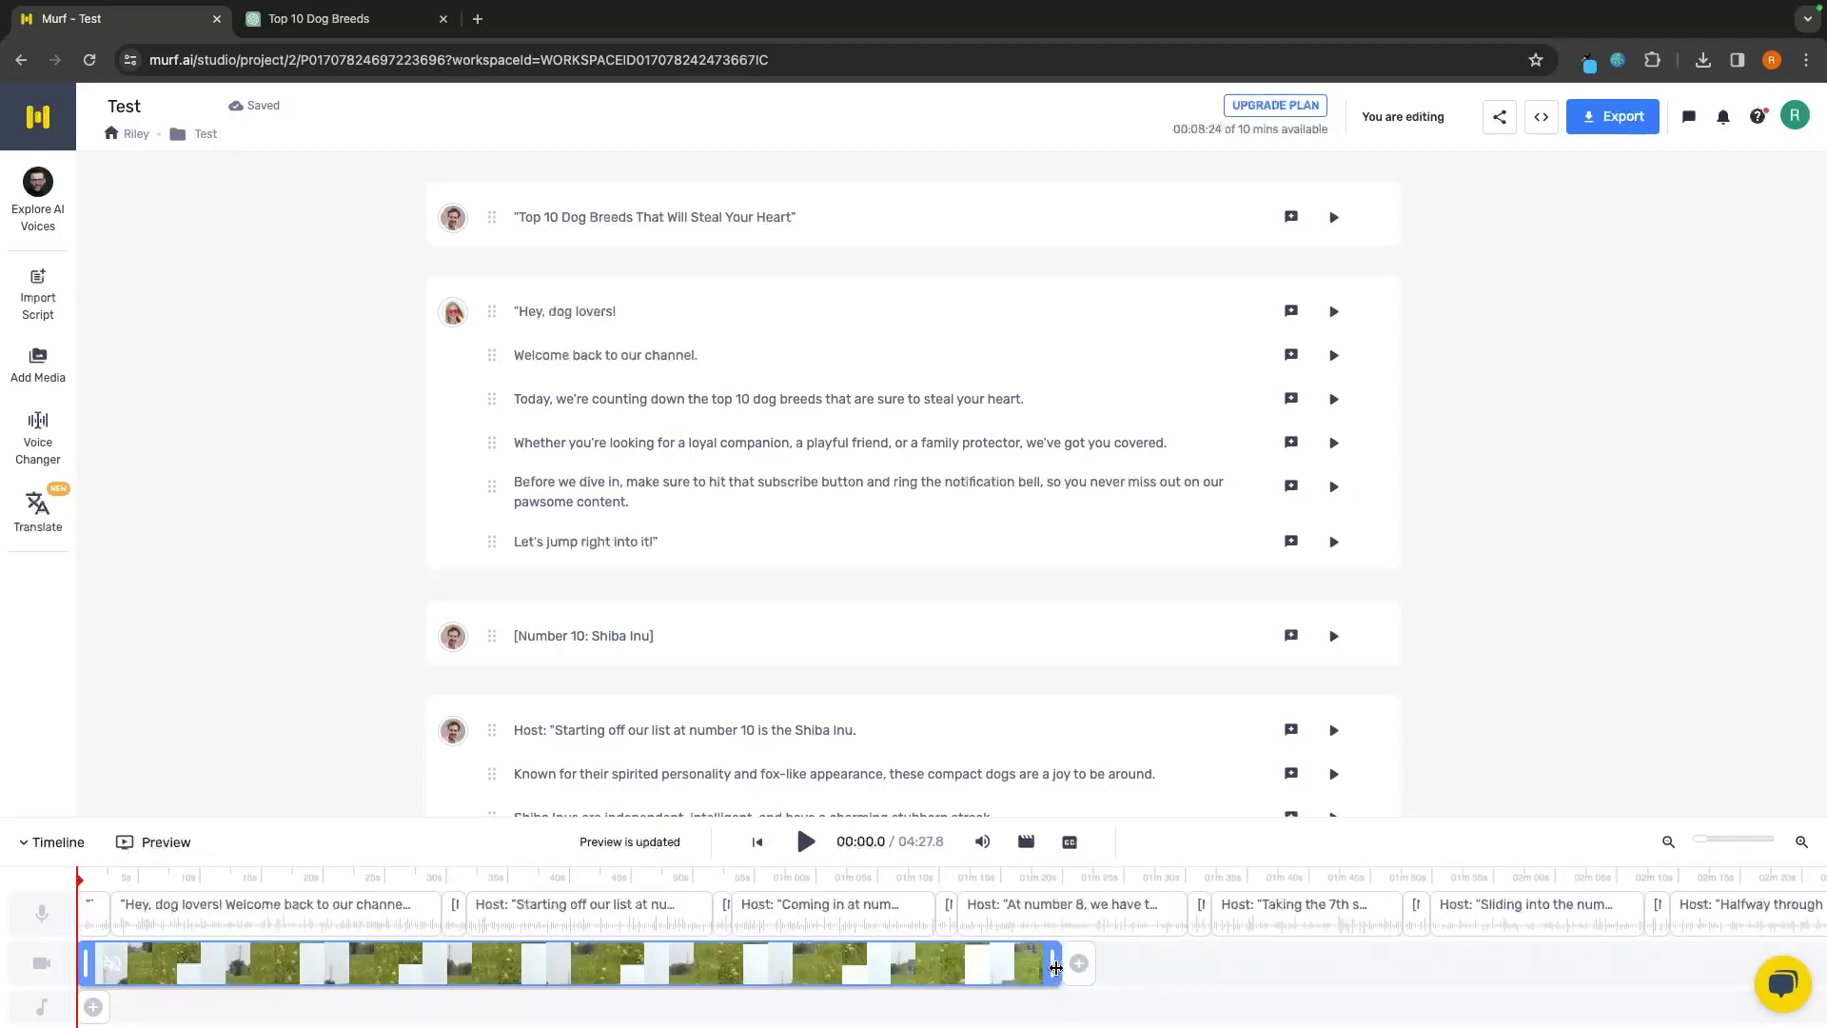
drag(1056, 968, 247, 969)
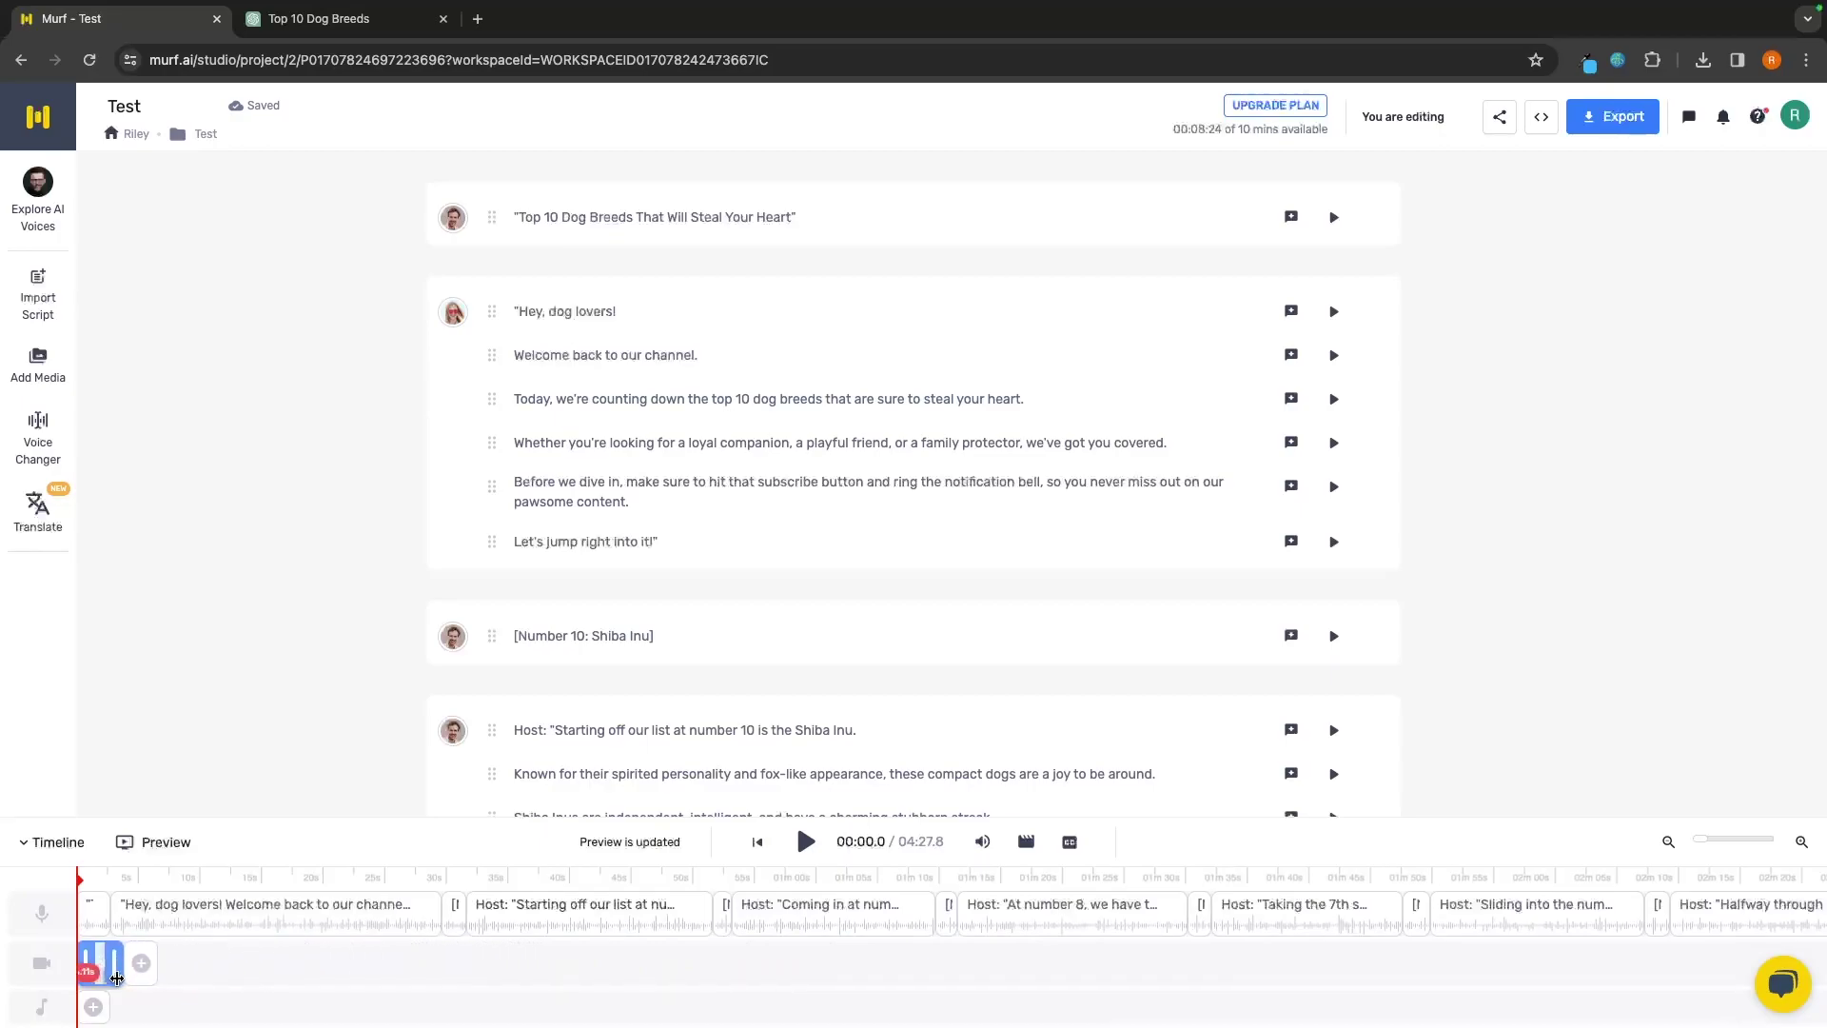
drag(1699, 837, 1745, 837)
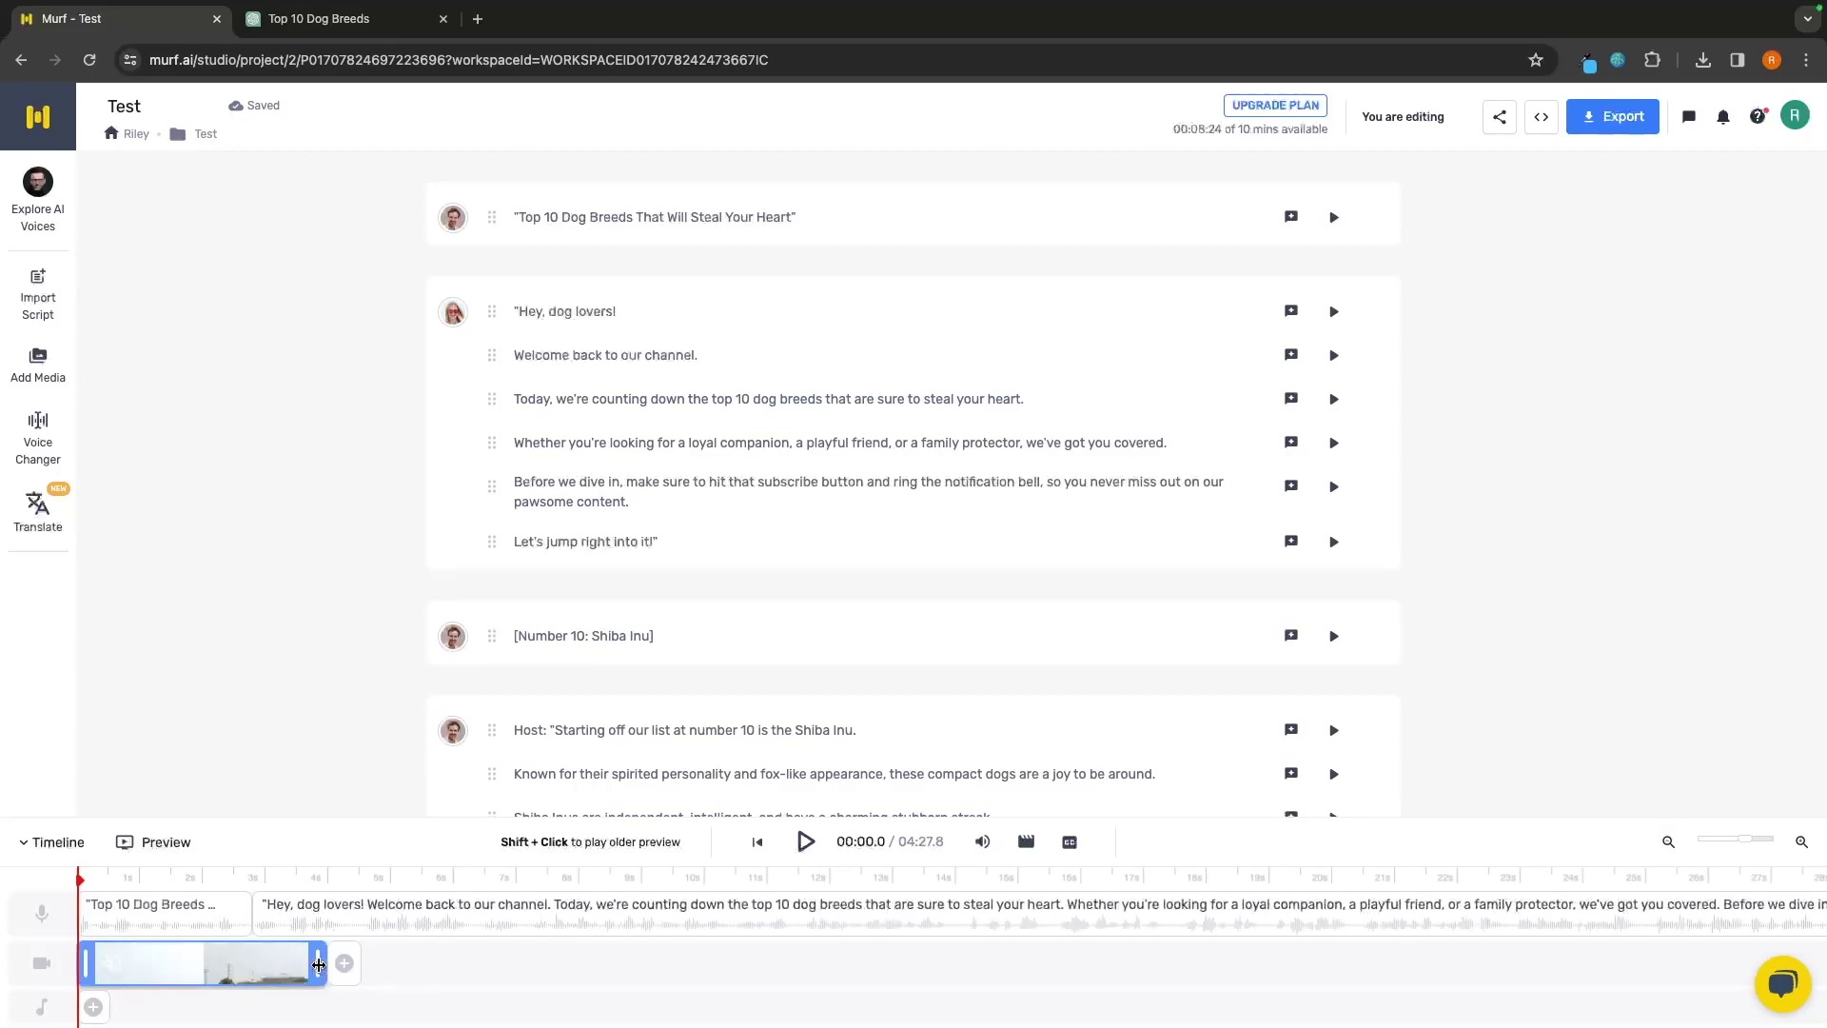
drag(318, 964, 256, 964)
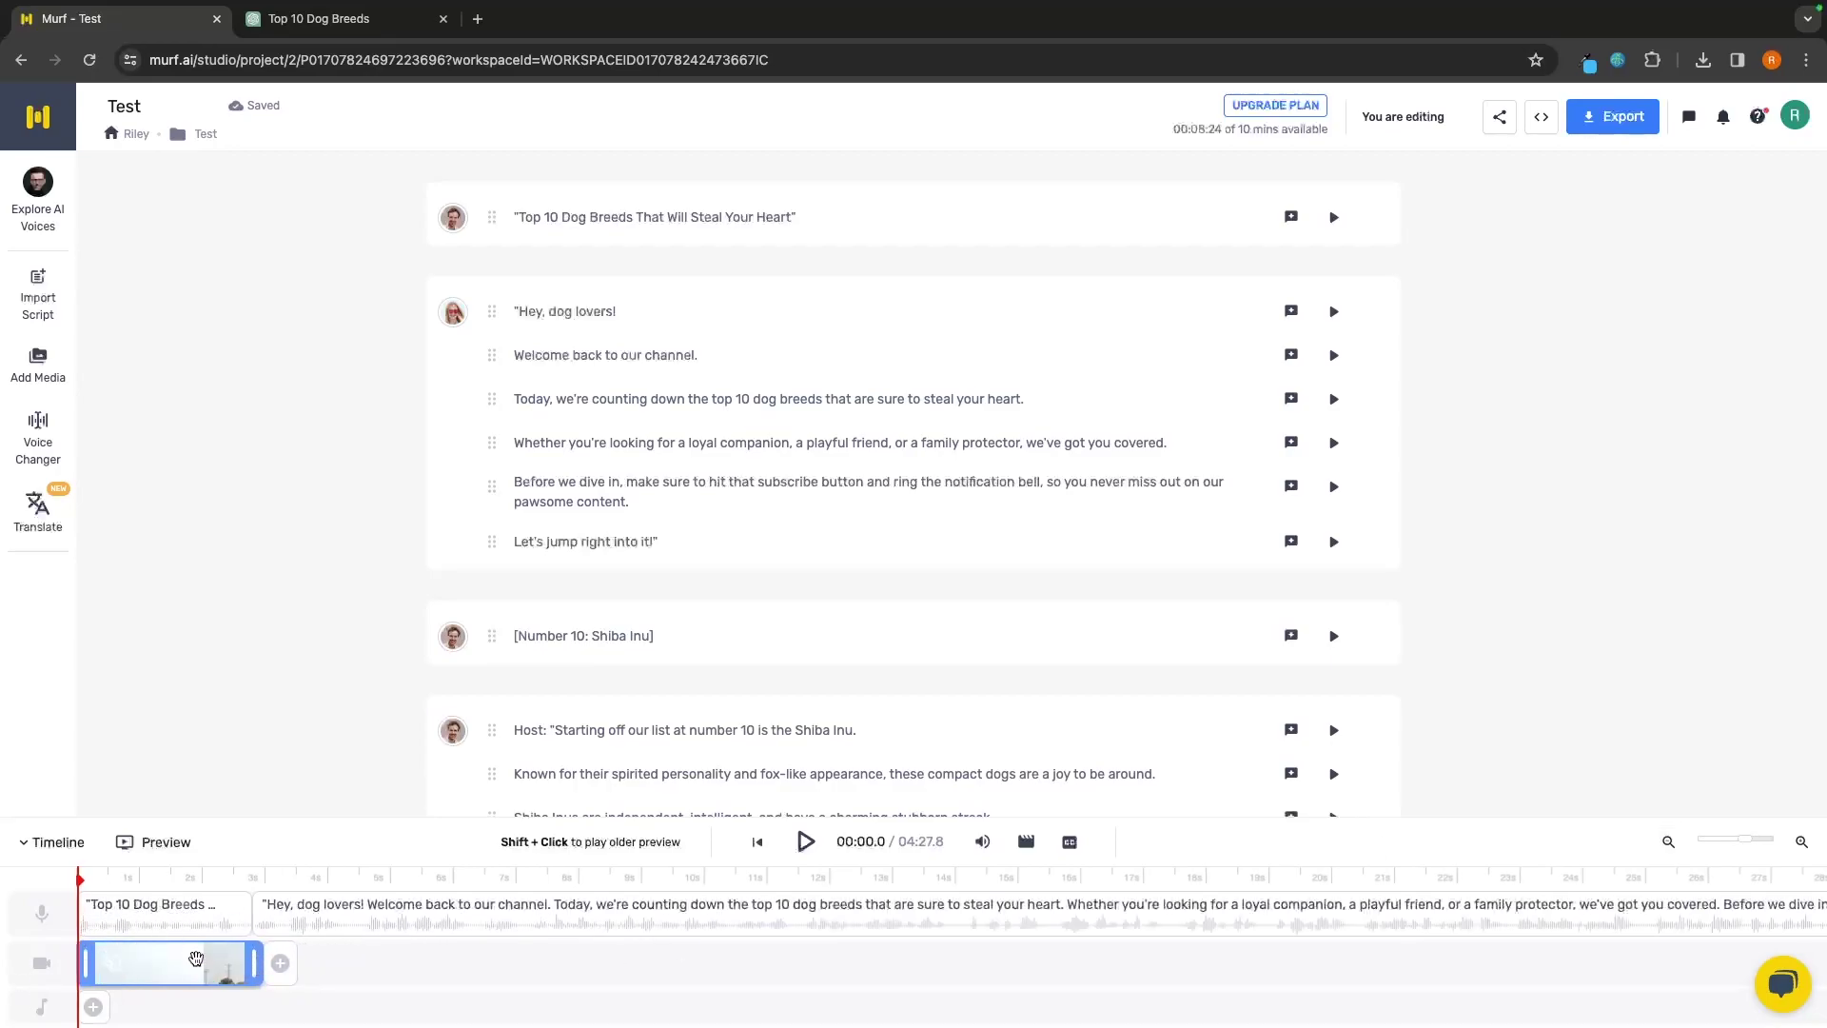
Browse the media library's uploads, stock images and stock videos, then close it without adding anything.
click(279, 967)
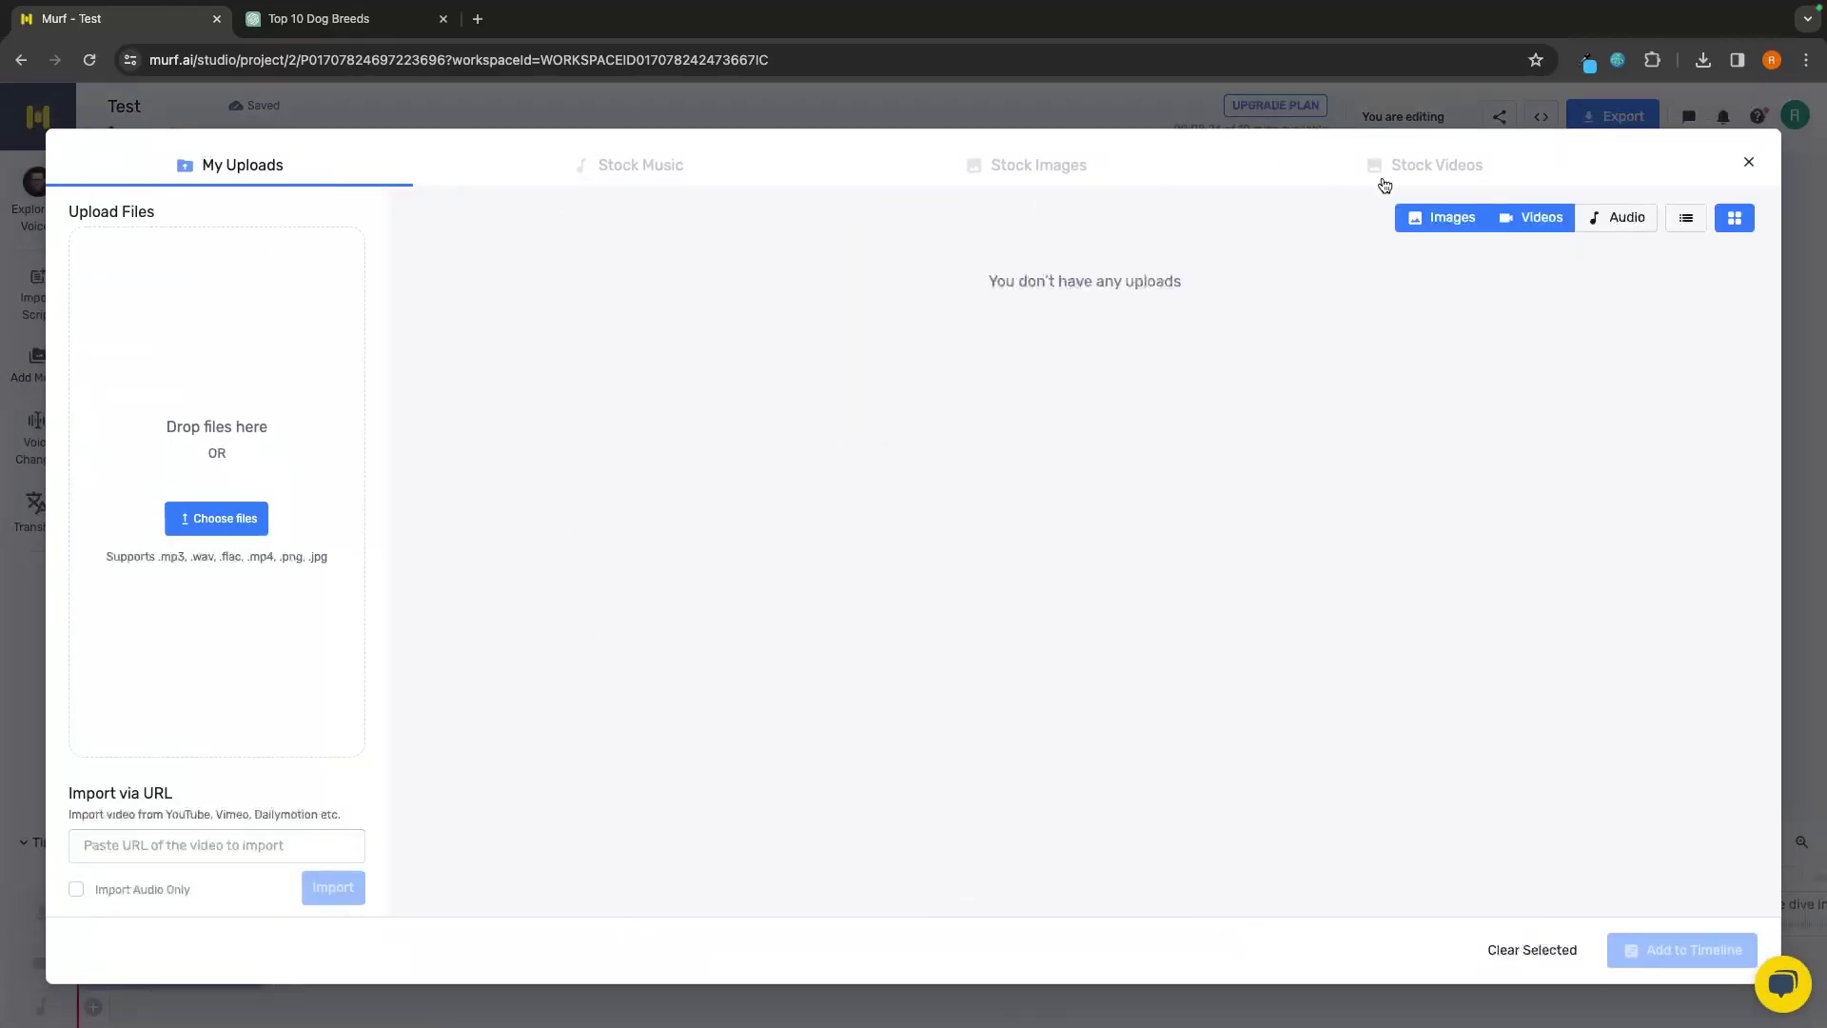
click(1390, 181)
click(276, 169)
click(1044, 173)
click(1521, 181)
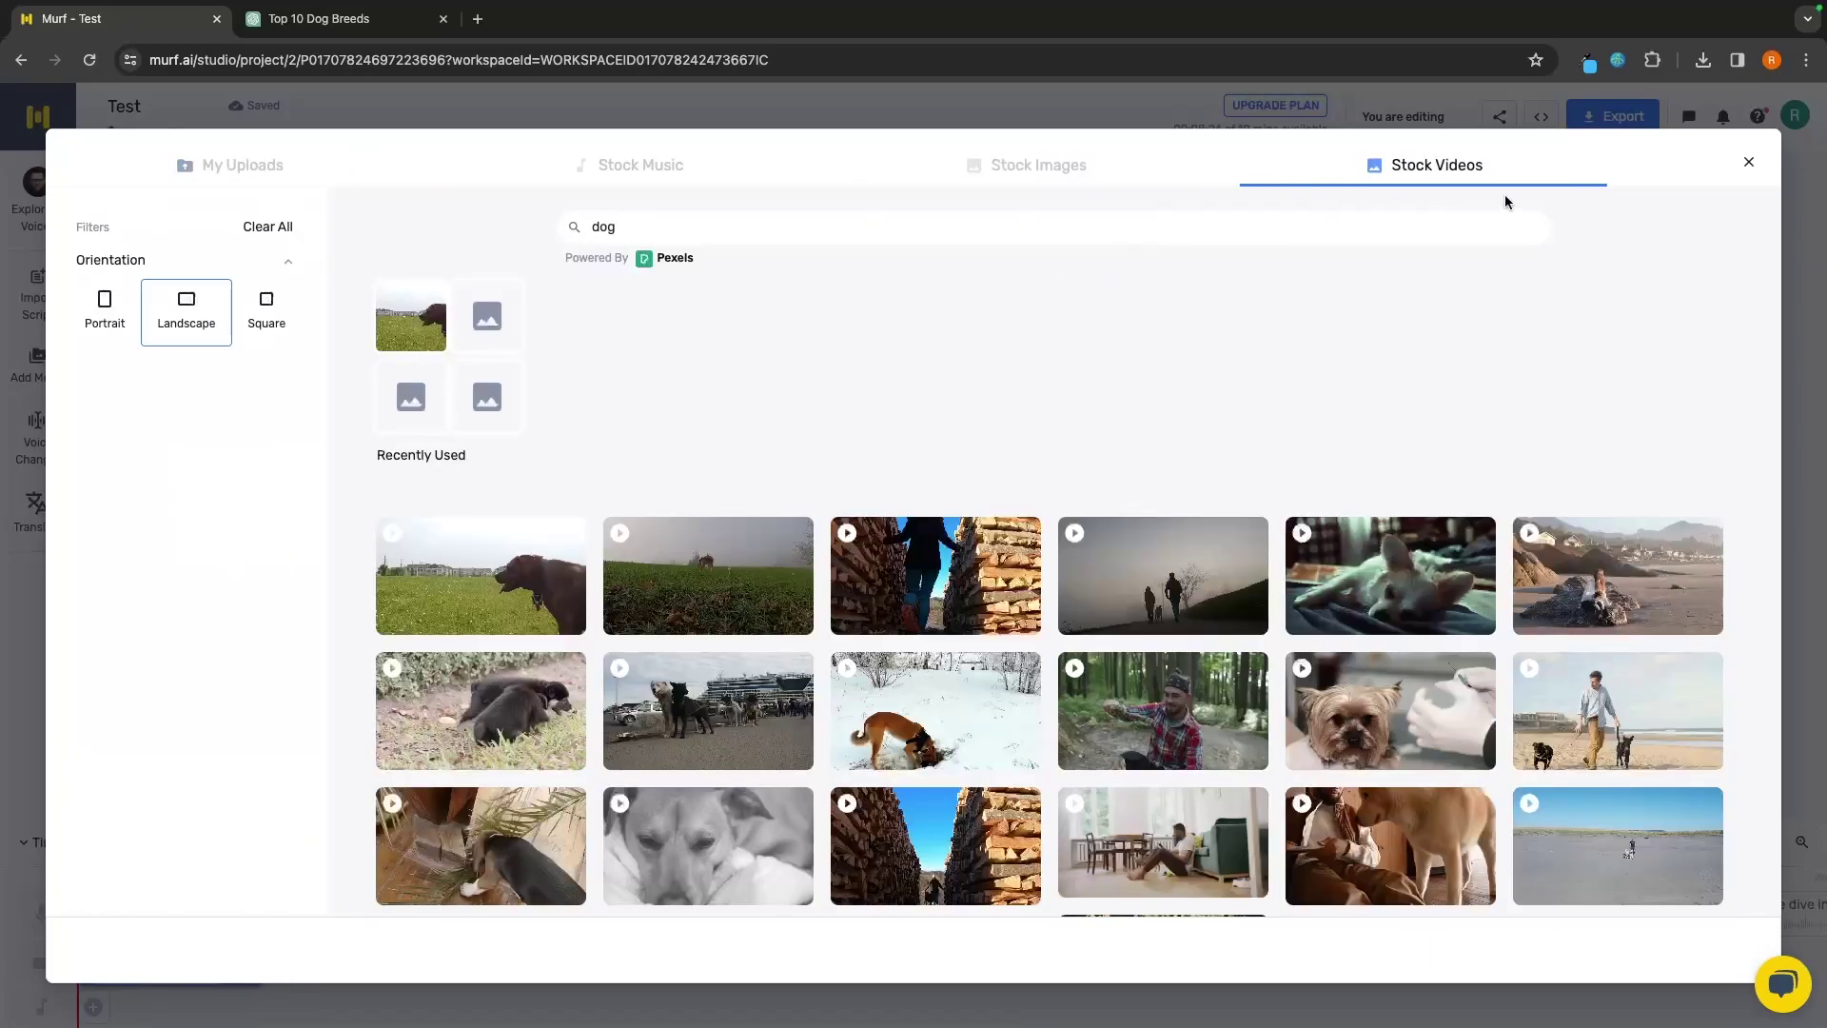
click(1749, 163)
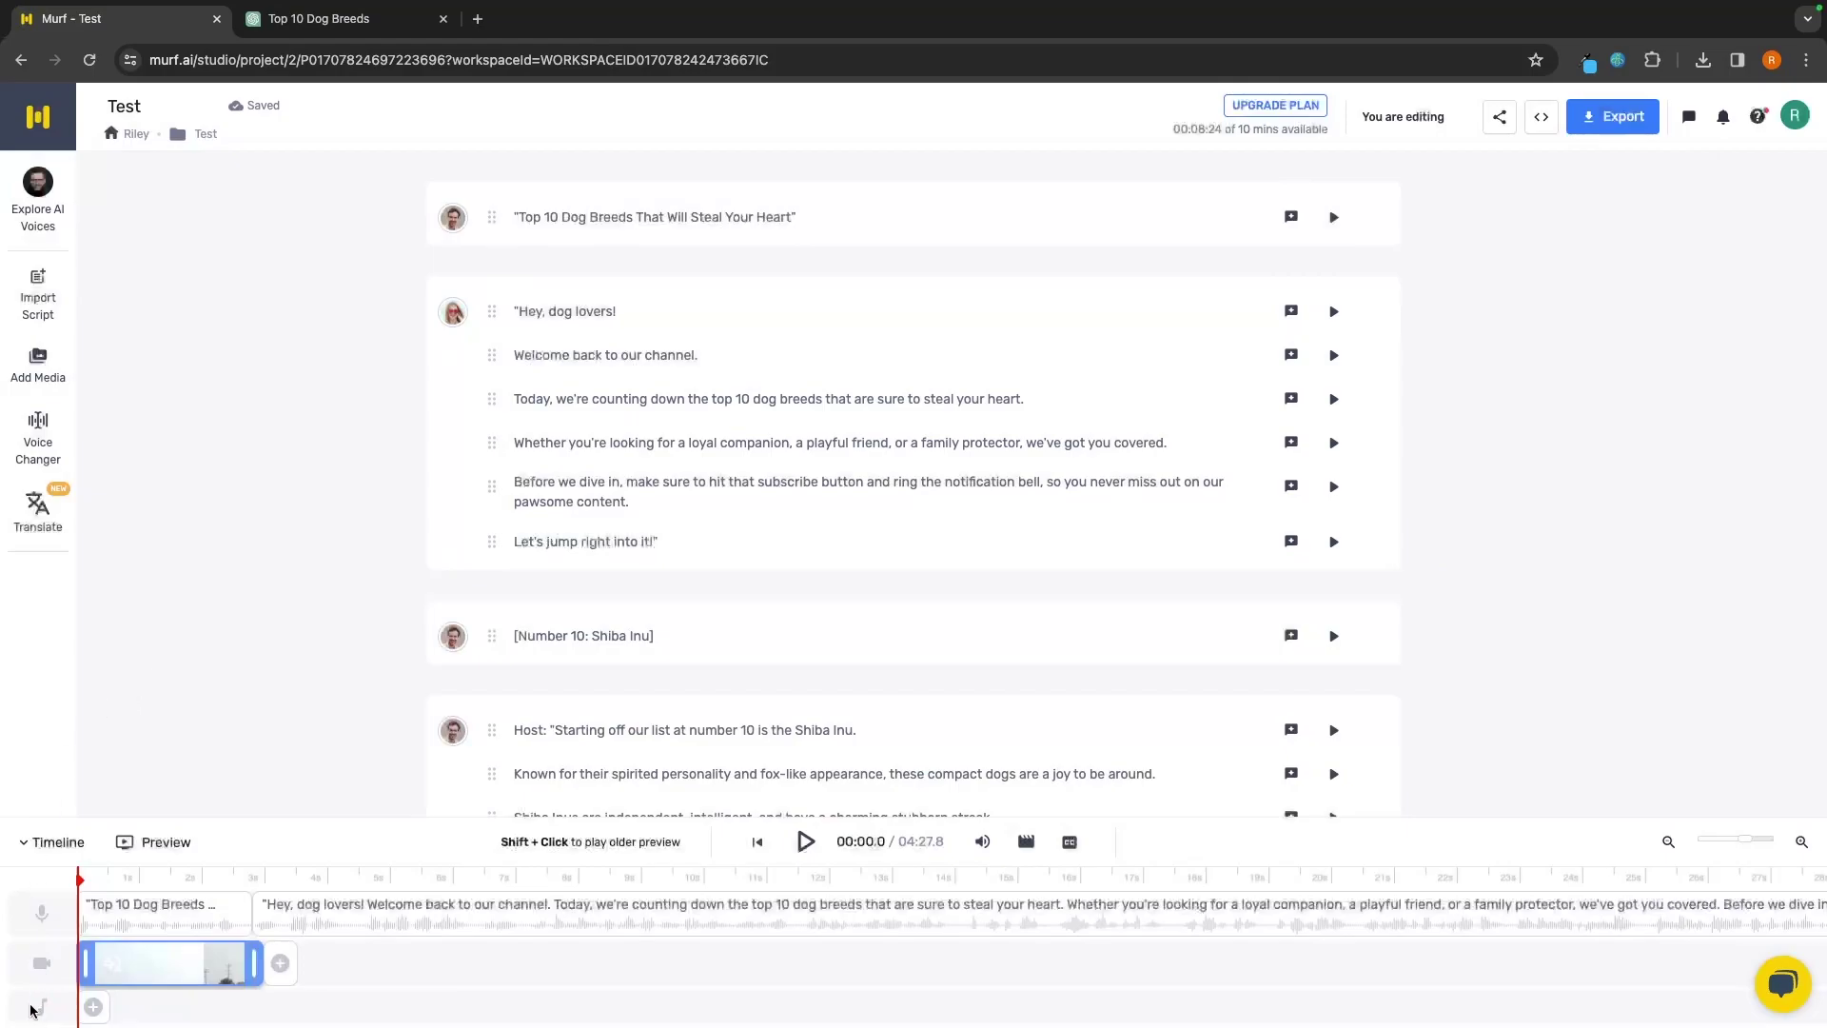
Add the 01:34 stock track Kestrel No 1 as a music block on the timeline.
click(94, 1007)
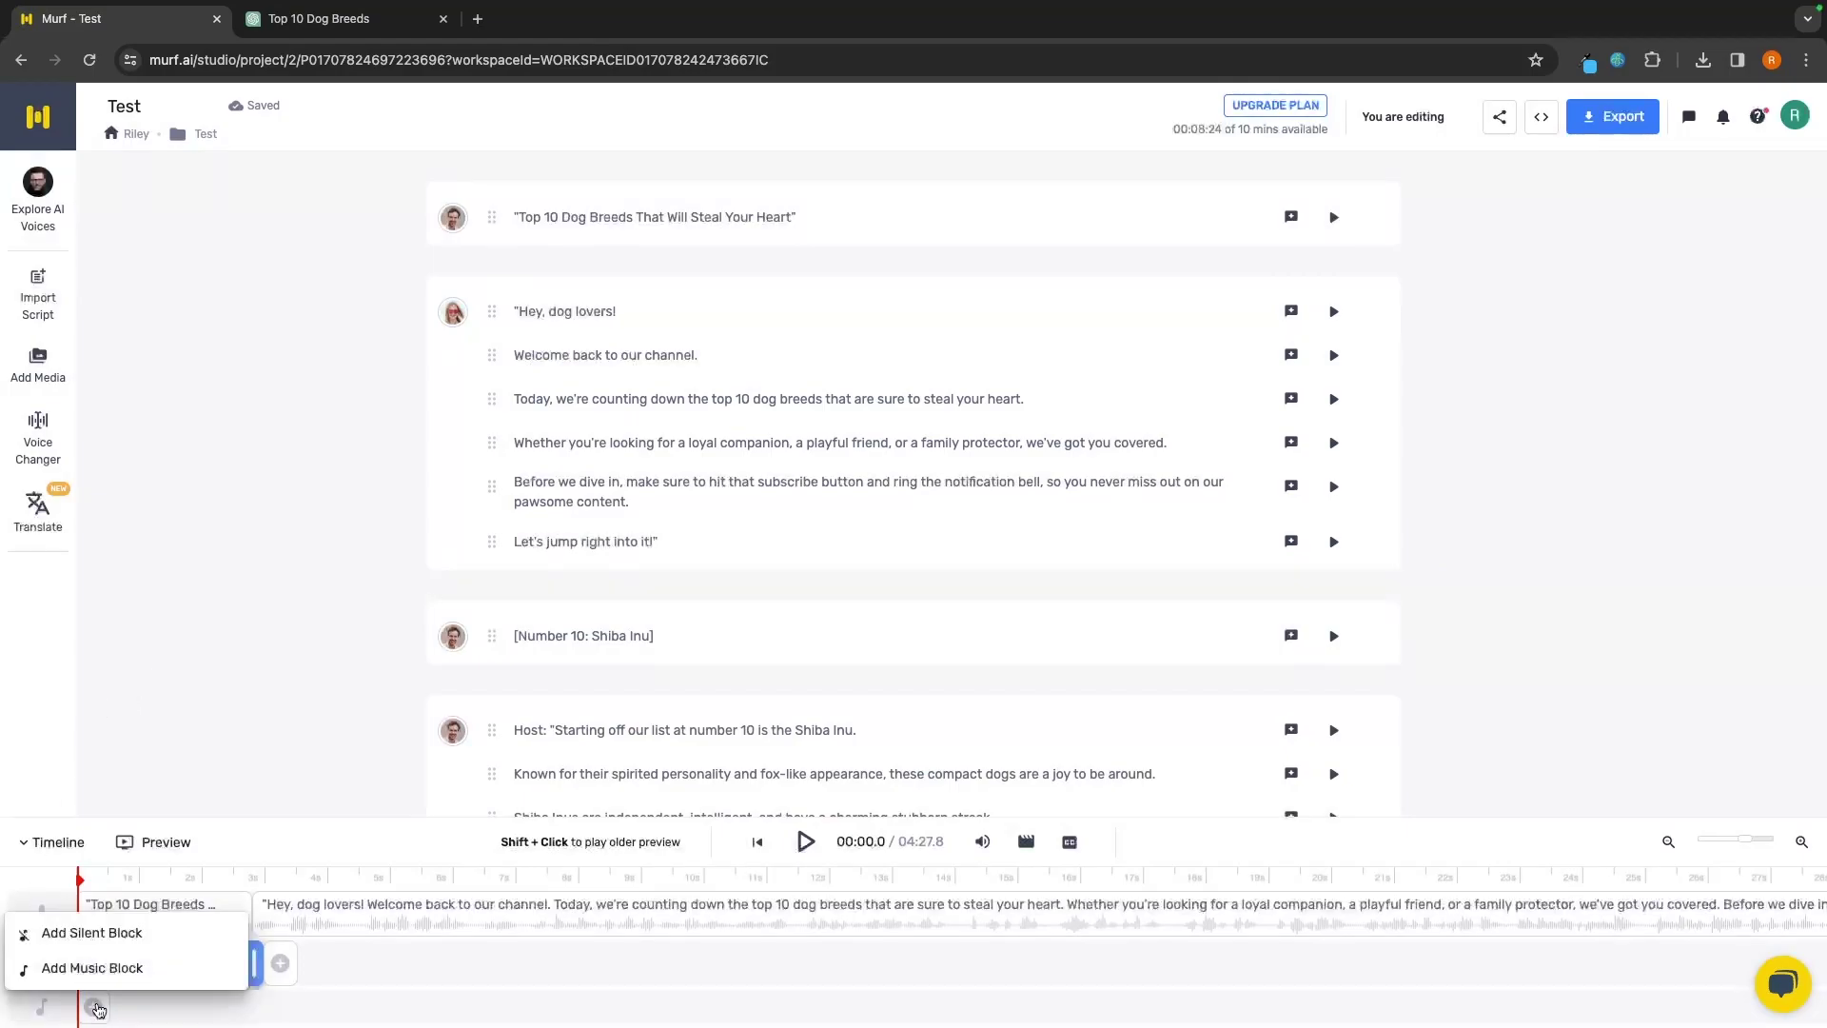
click(87, 969)
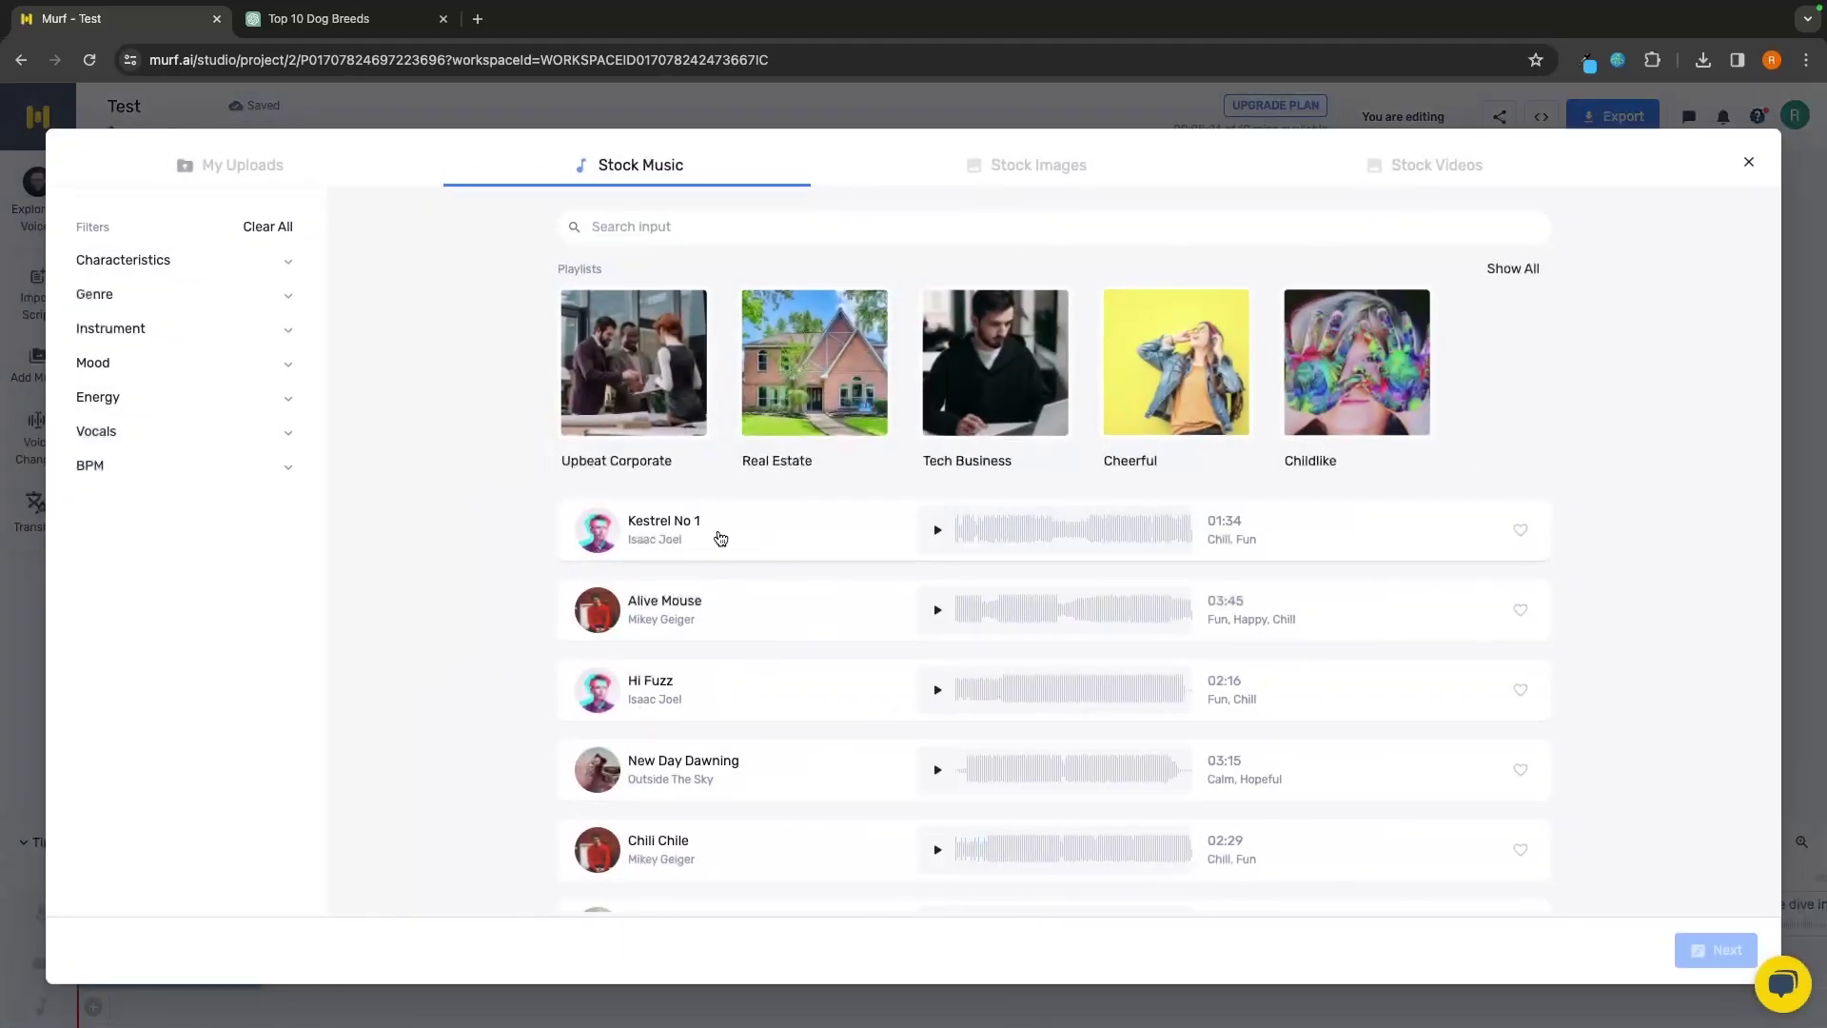
click(721, 539)
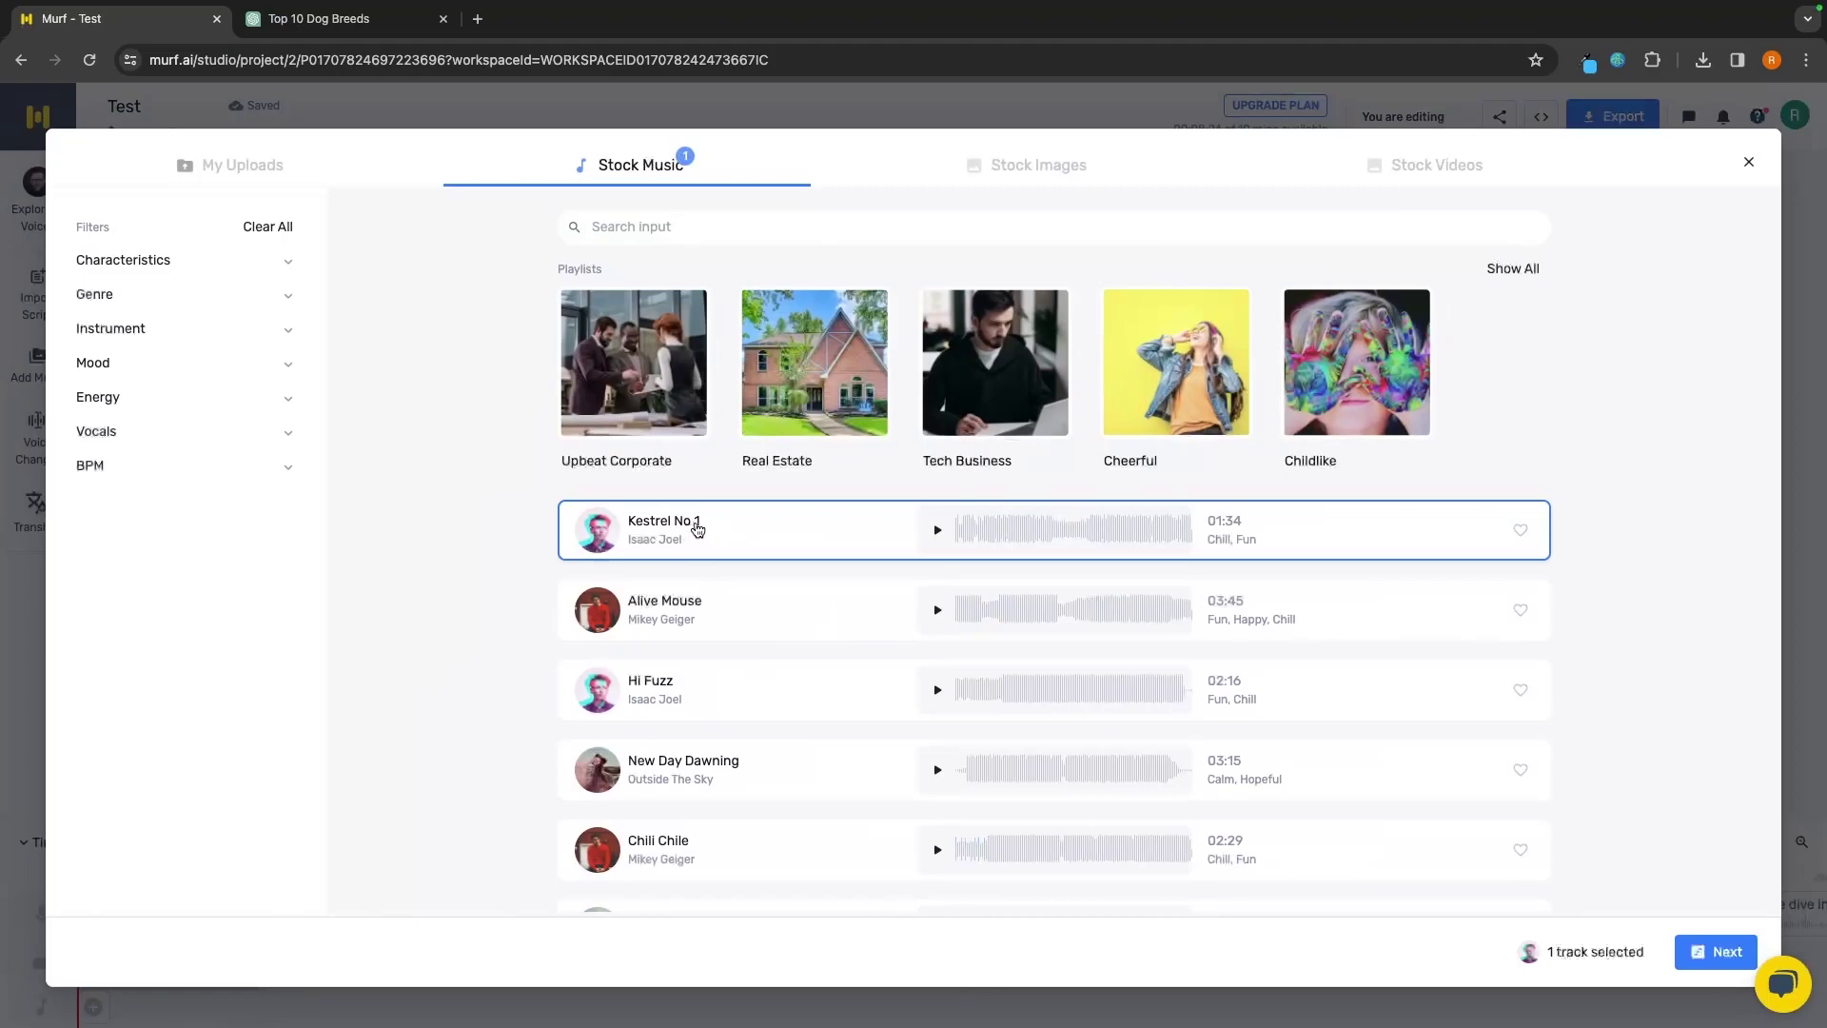
click(1716, 951)
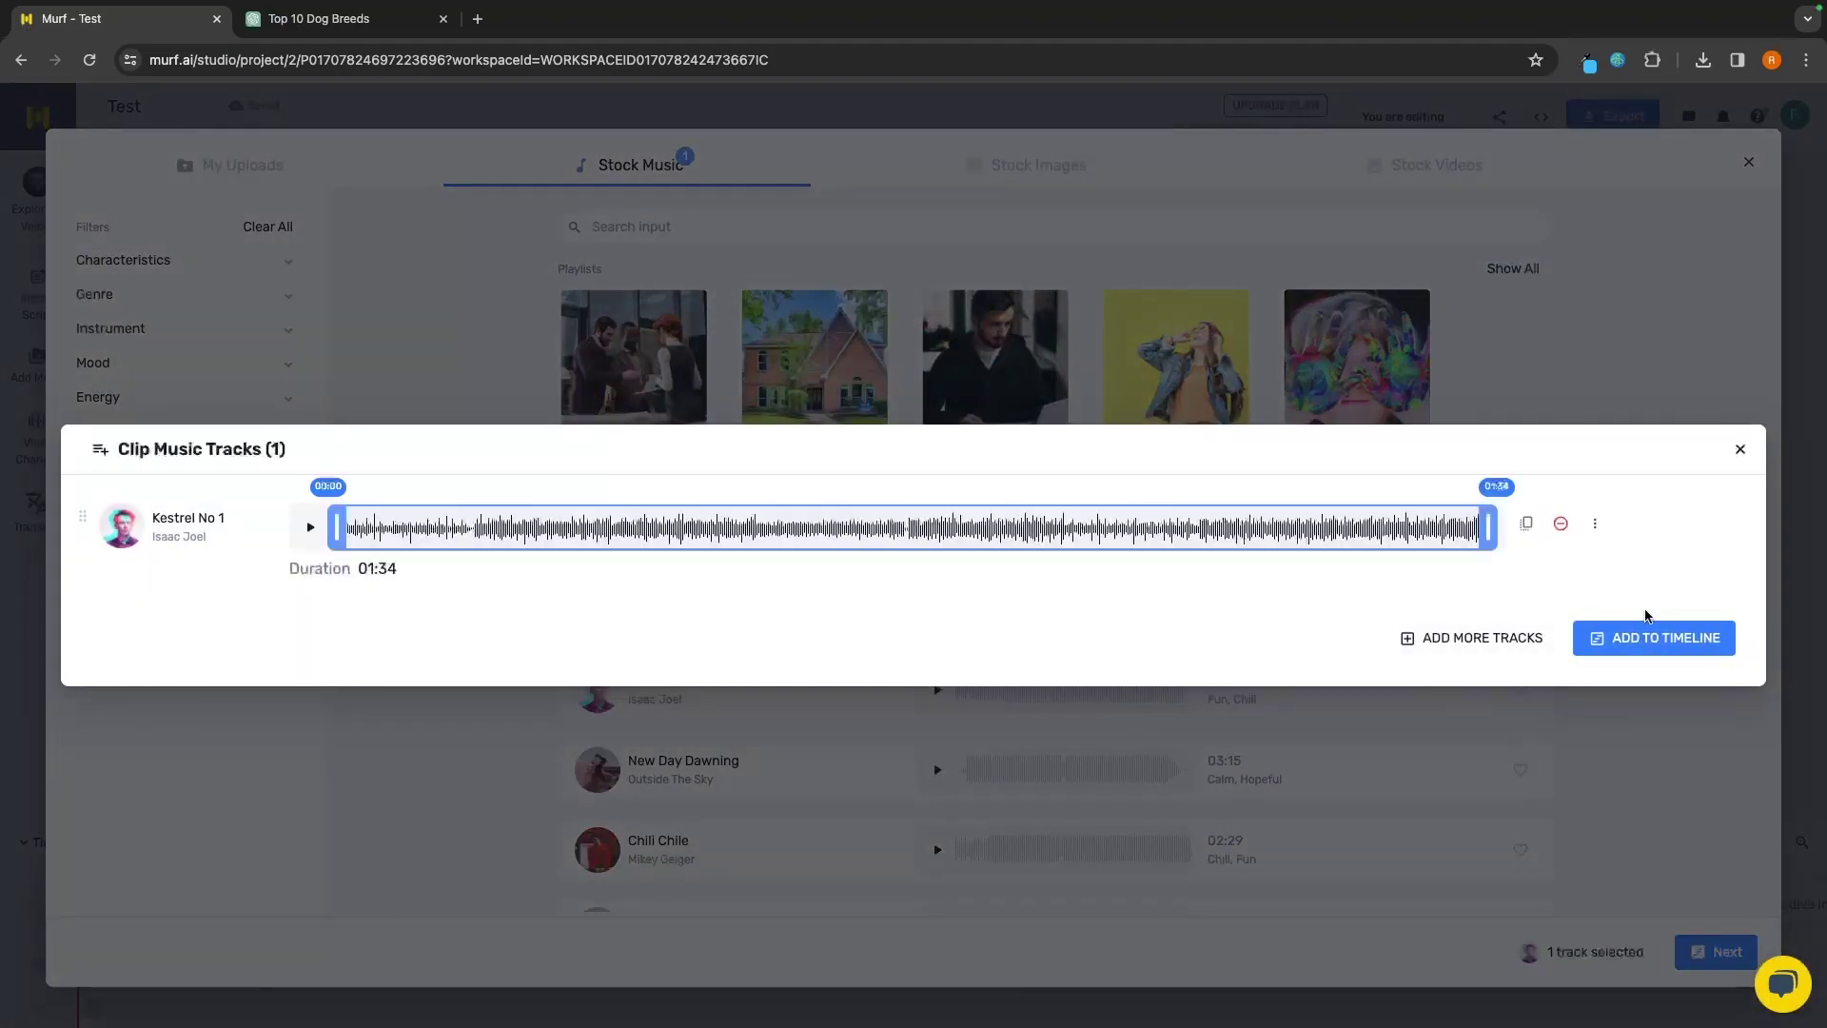
click(1647, 640)
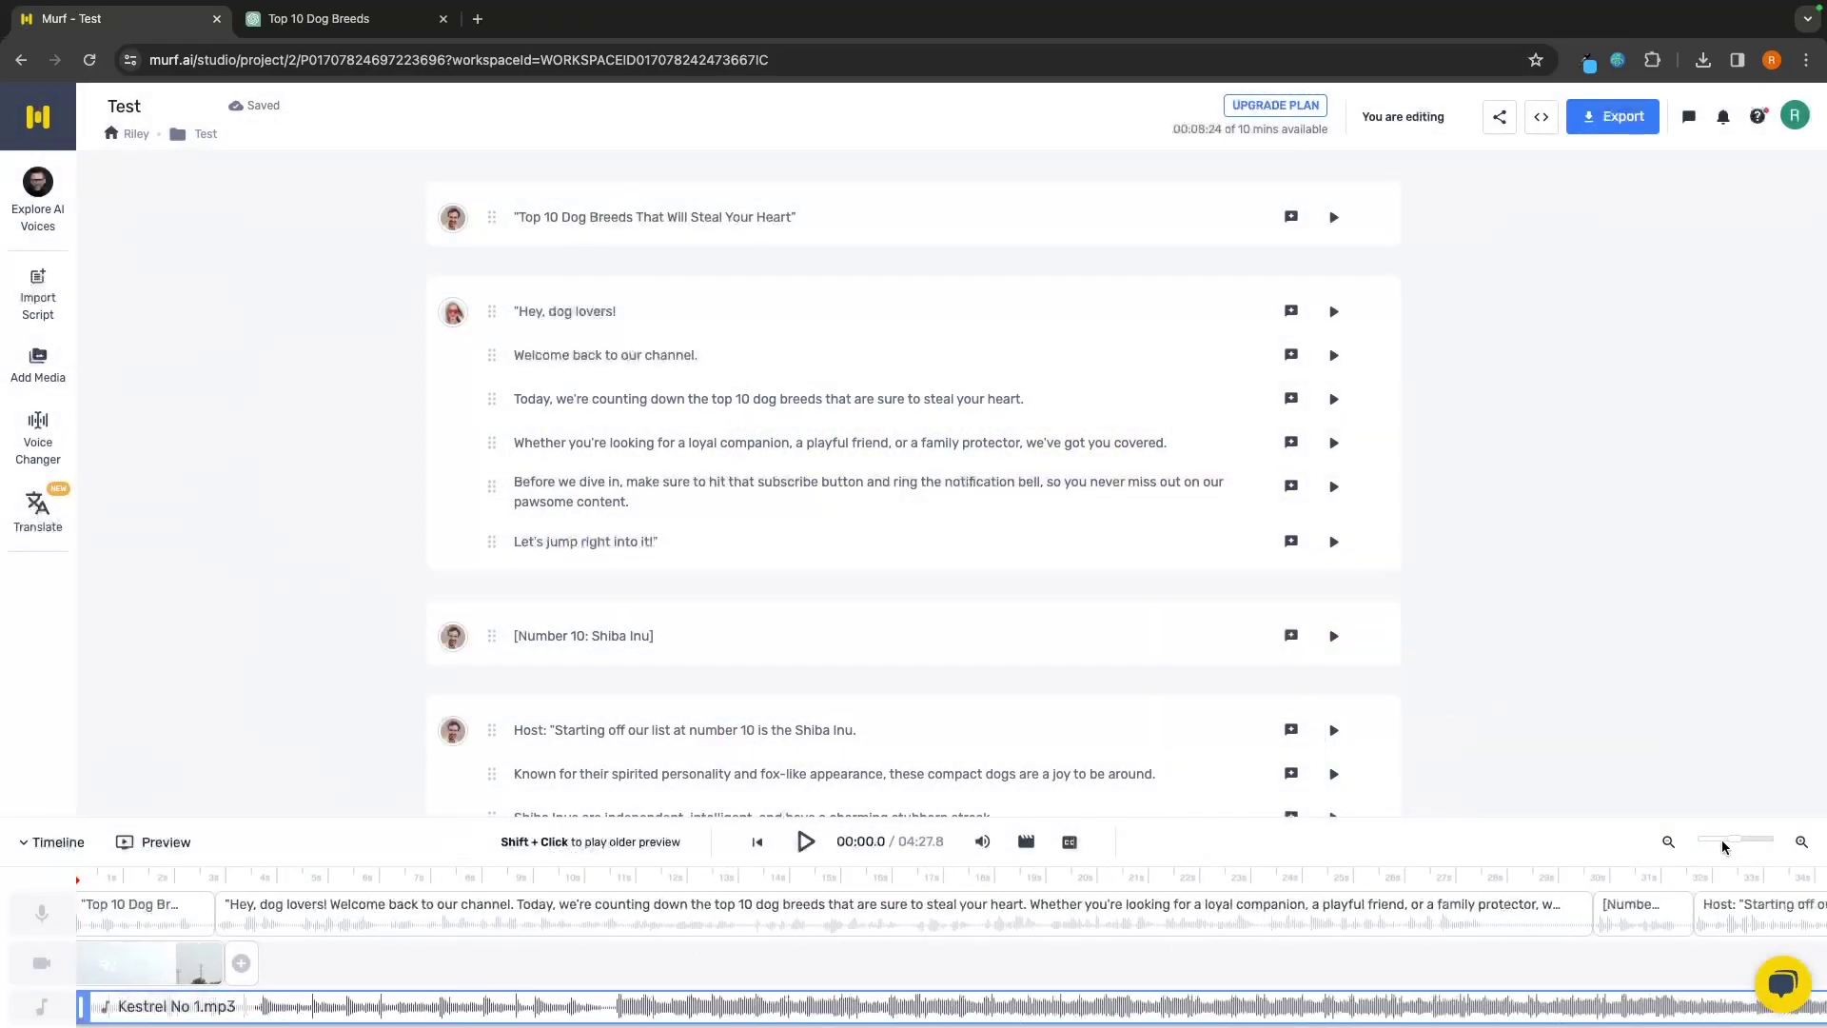
Zoom the timeline out, trim the Kestrel No 1 music clip, and delete it.
drag(1723, 840, 1697, 839)
drag(981, 1006, 411, 1004)
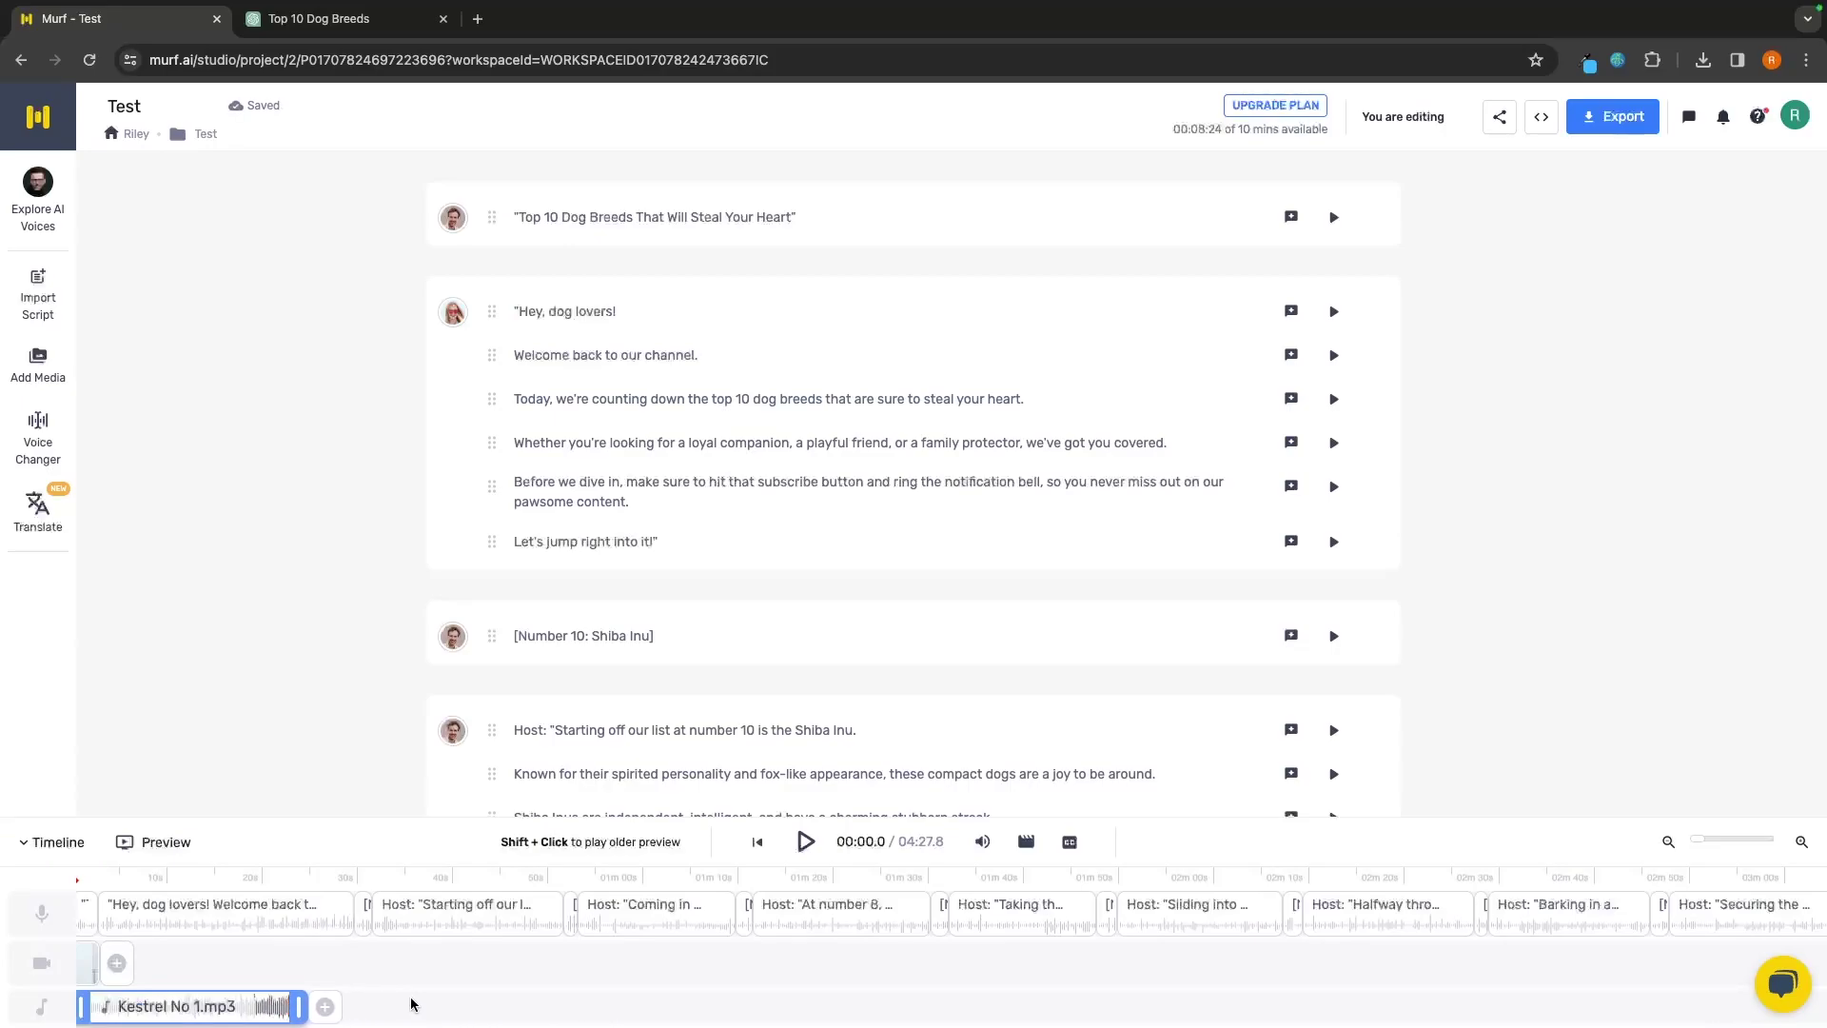
key(Delete)
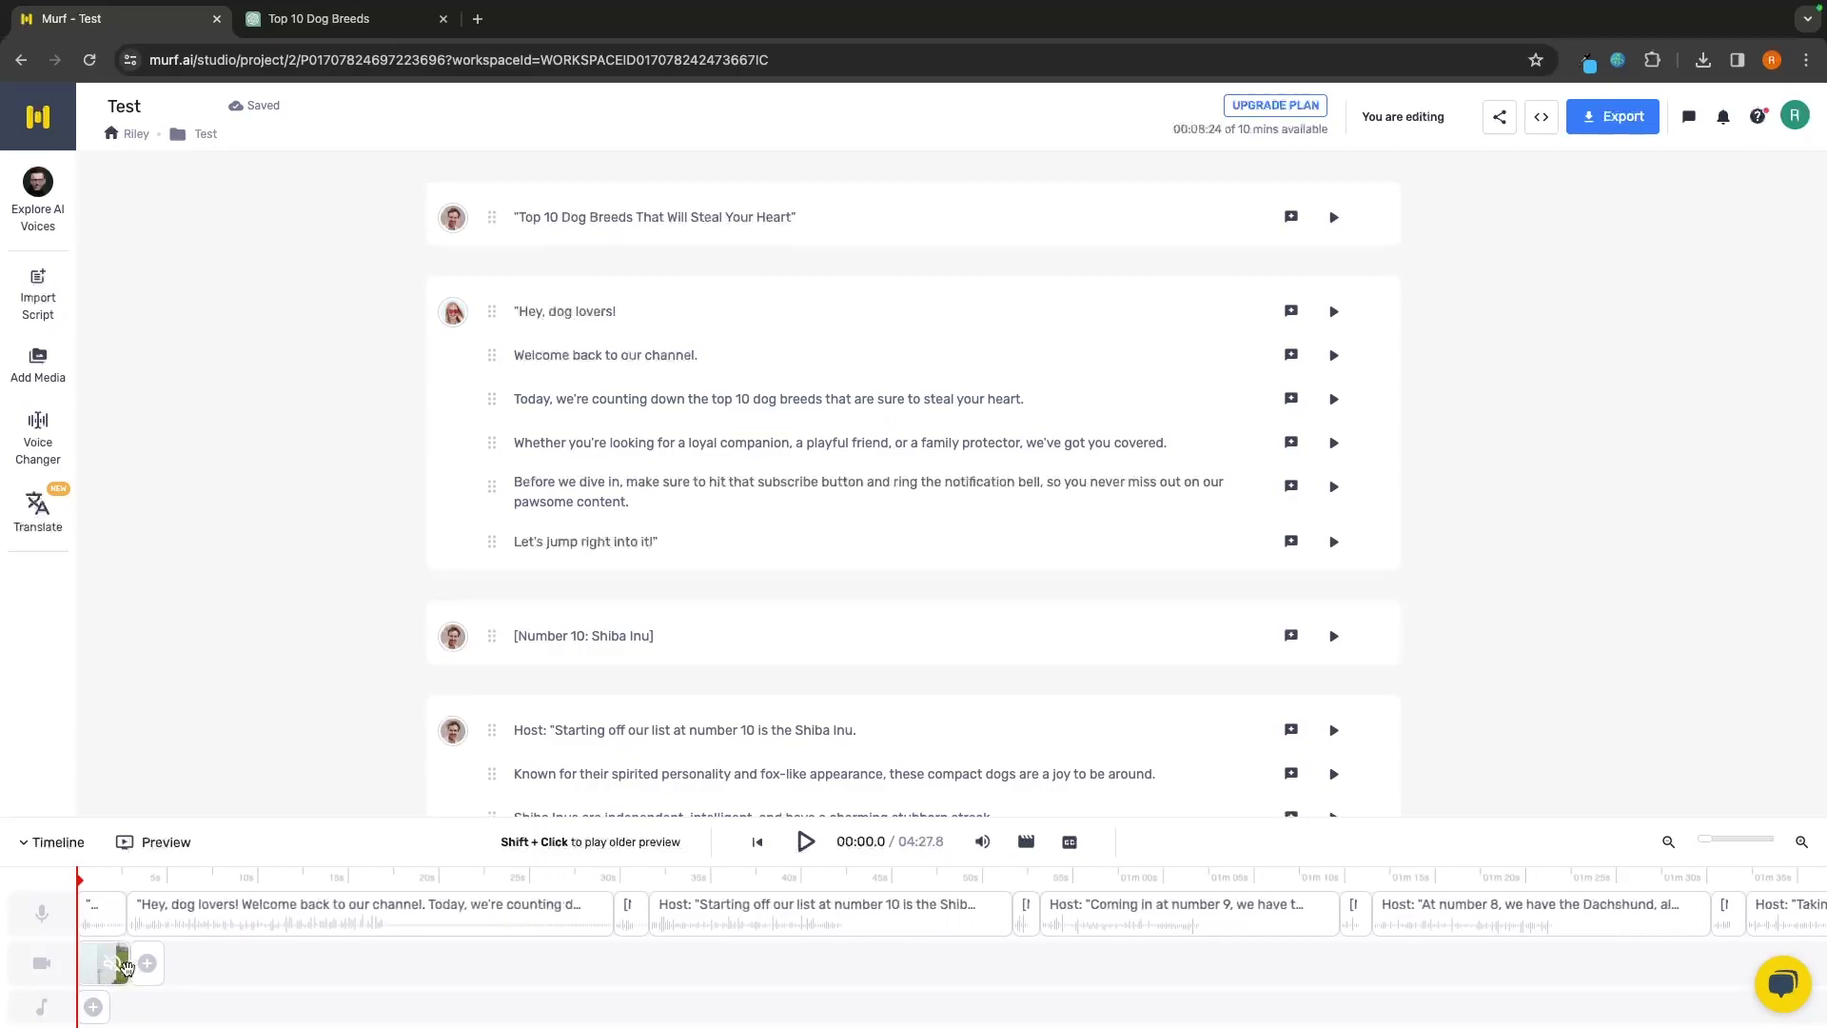
Show the video preview and play the opening of the dog video with its voiceover.
click(148, 846)
mouse_move(168, 808)
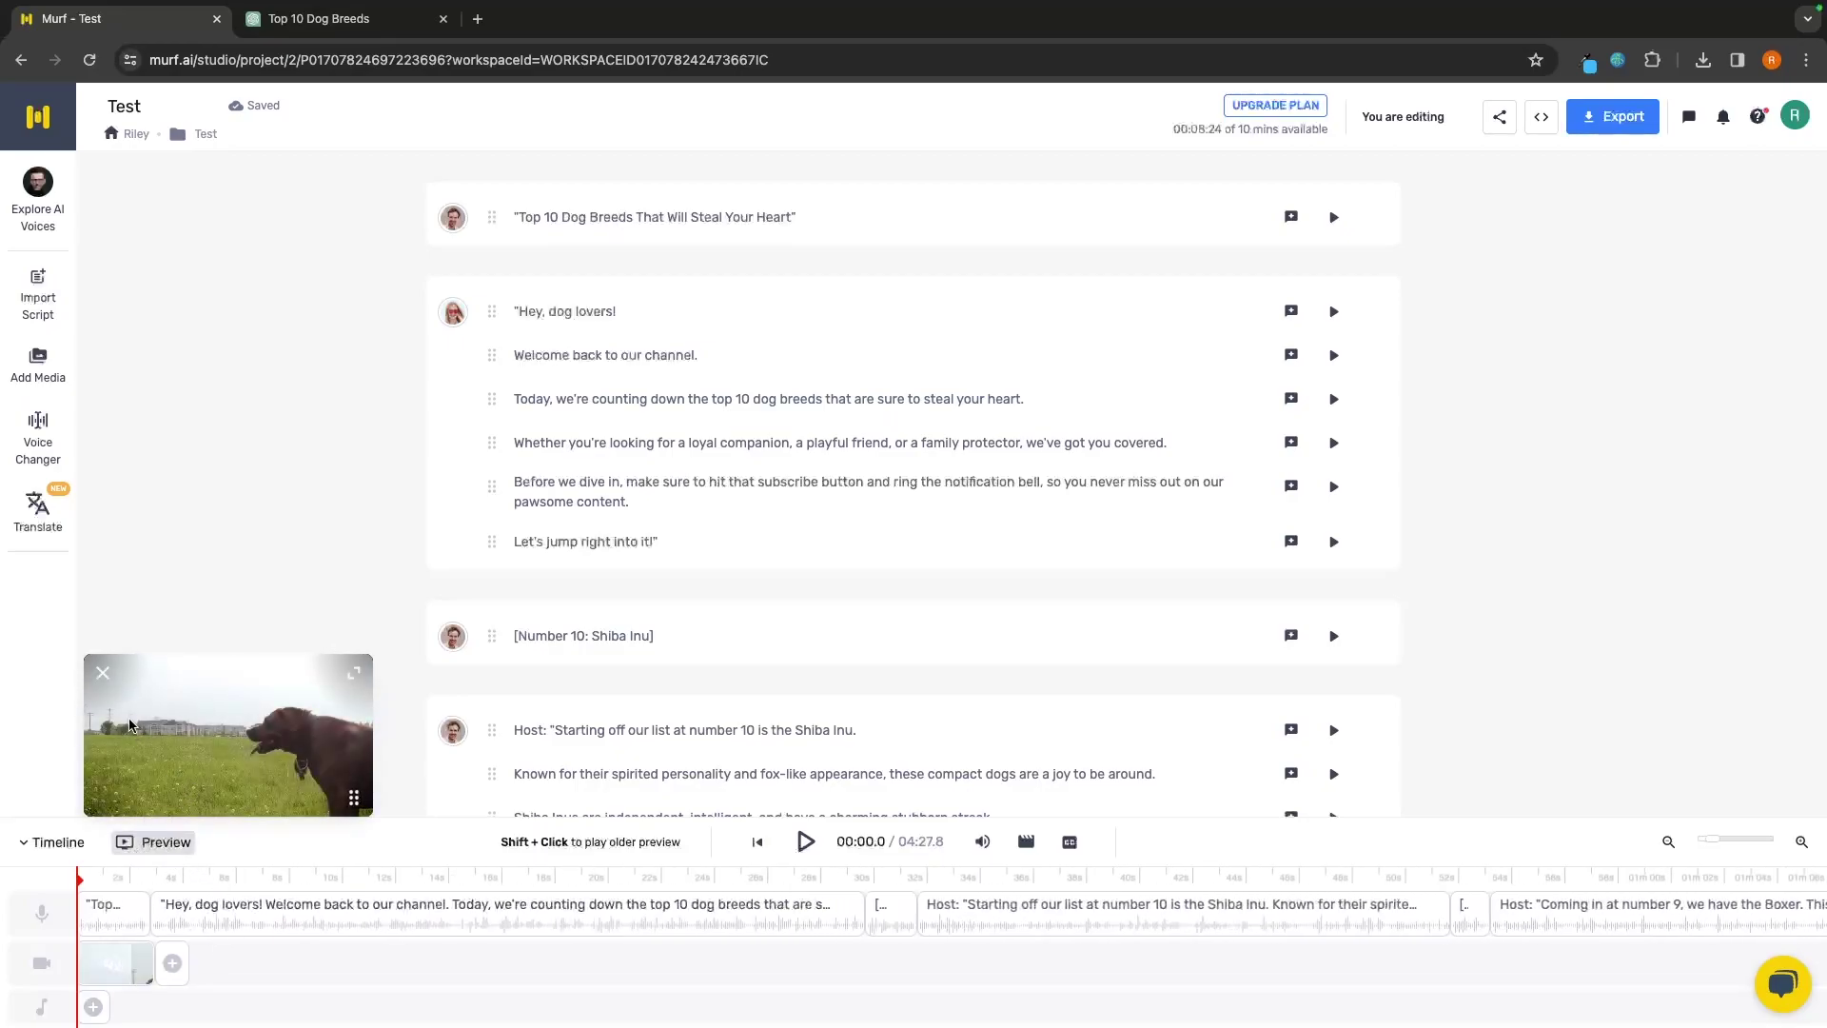
click(806, 842)
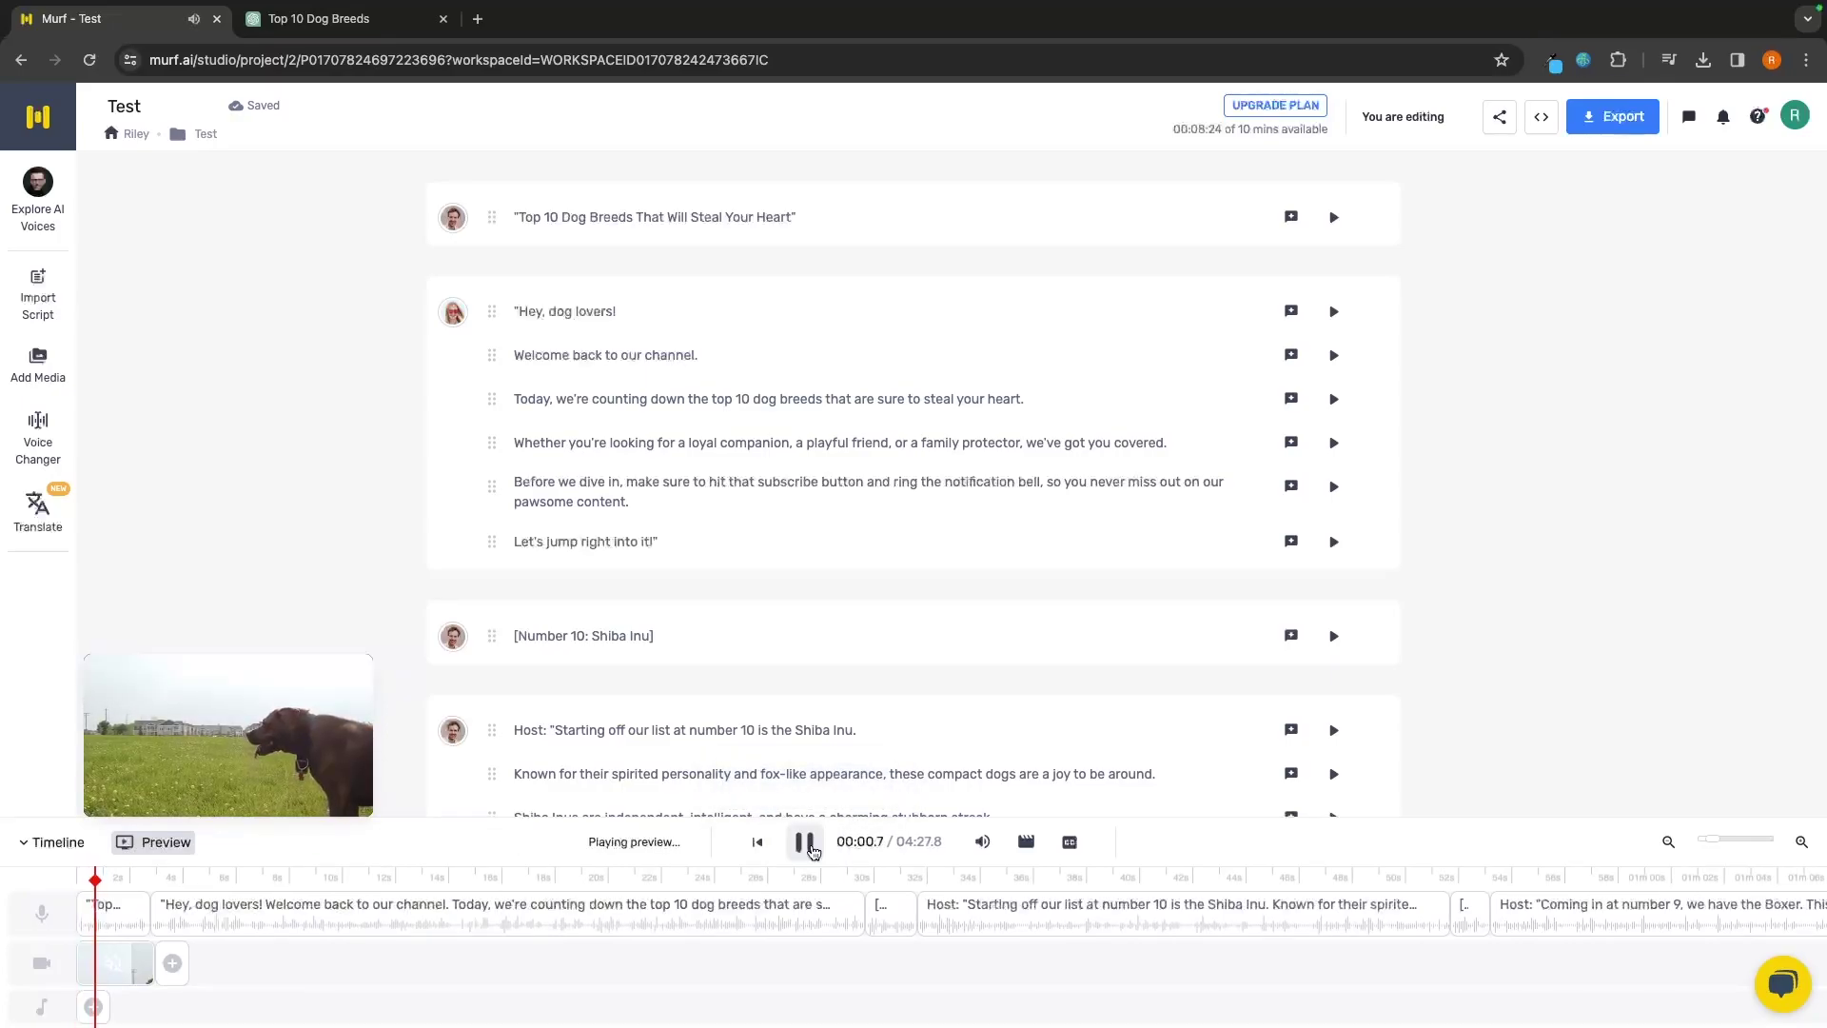
click(812, 847)
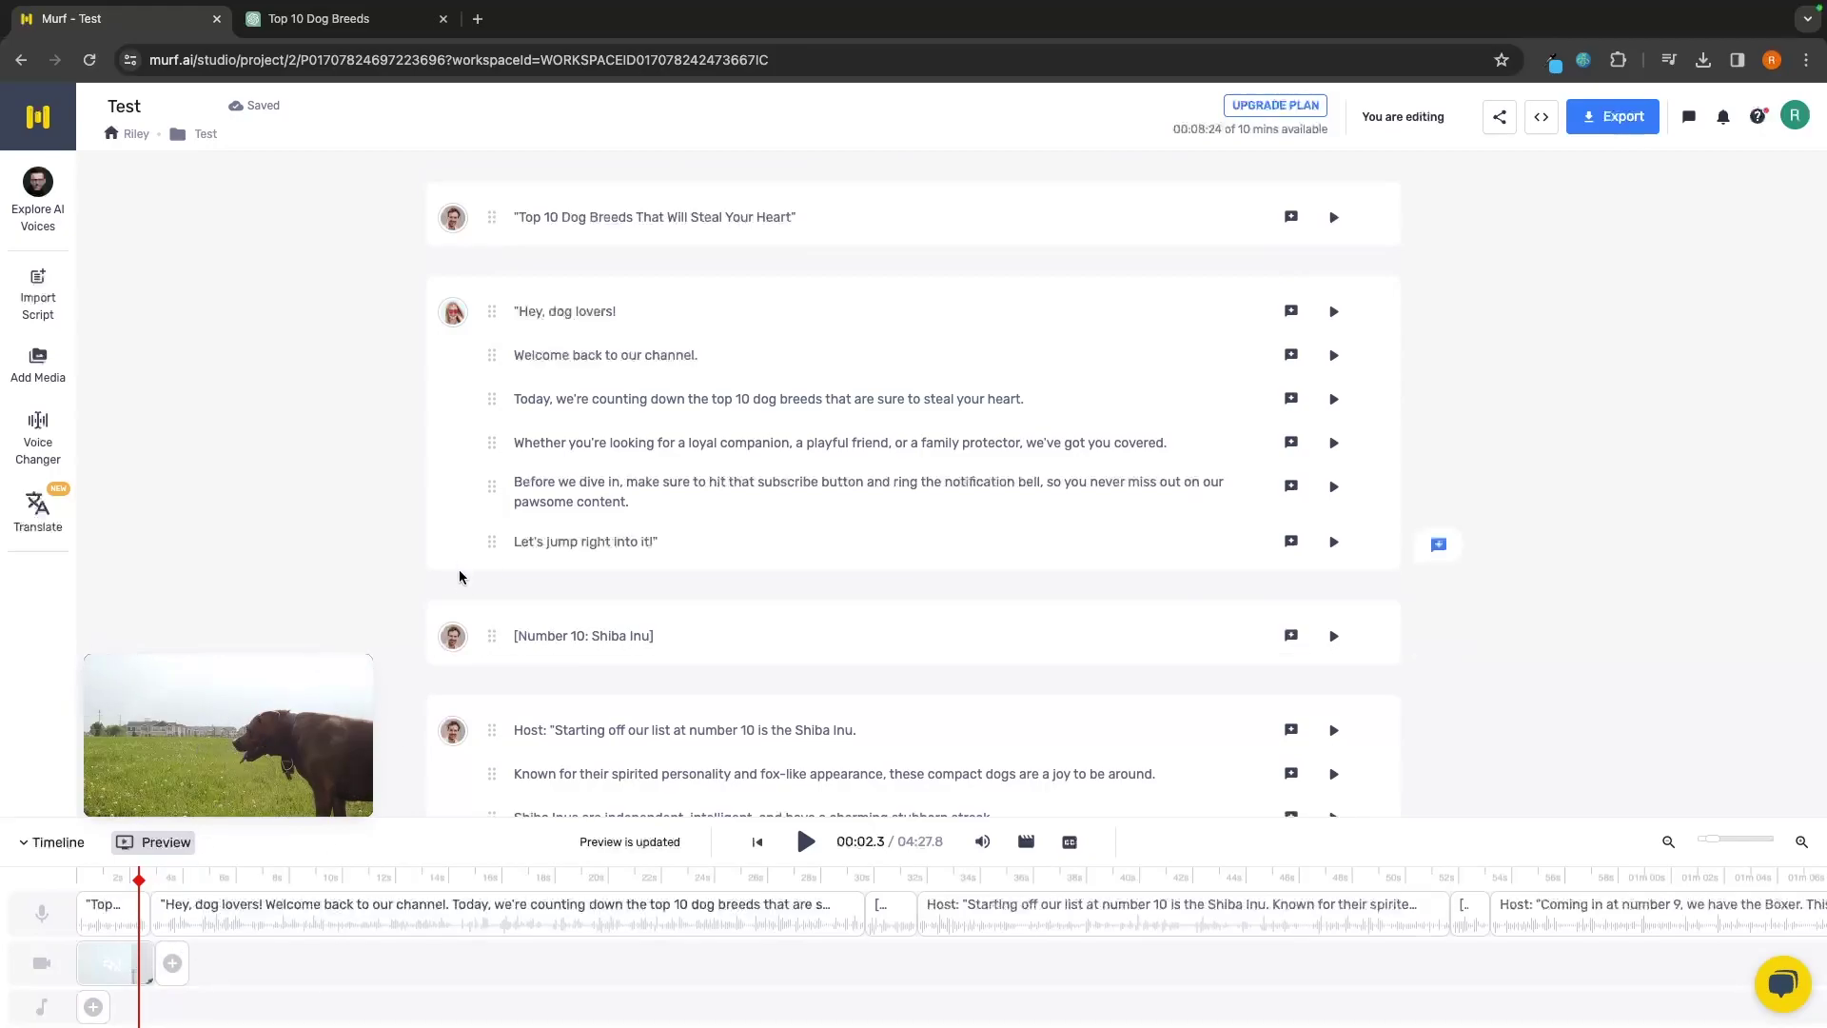
Collapse the timeline to reveal more script lines, then open and close the Import Script window.
click(78, 847)
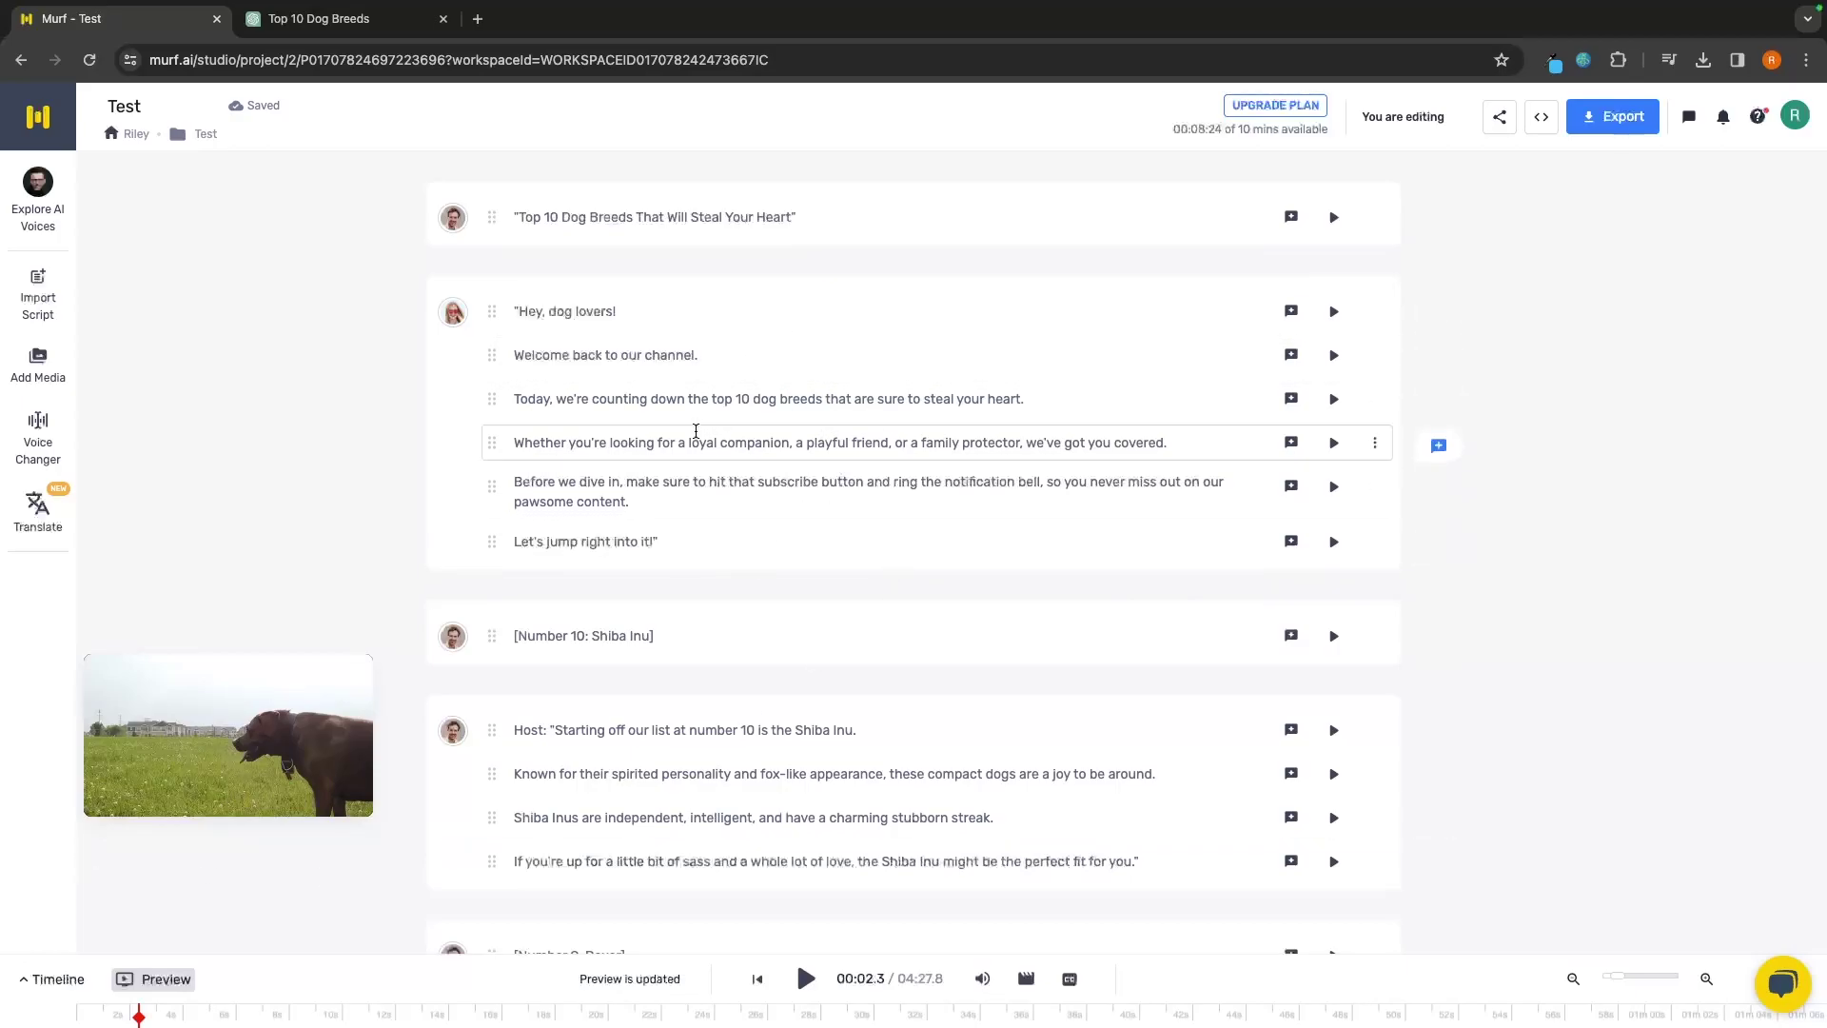
click(59, 278)
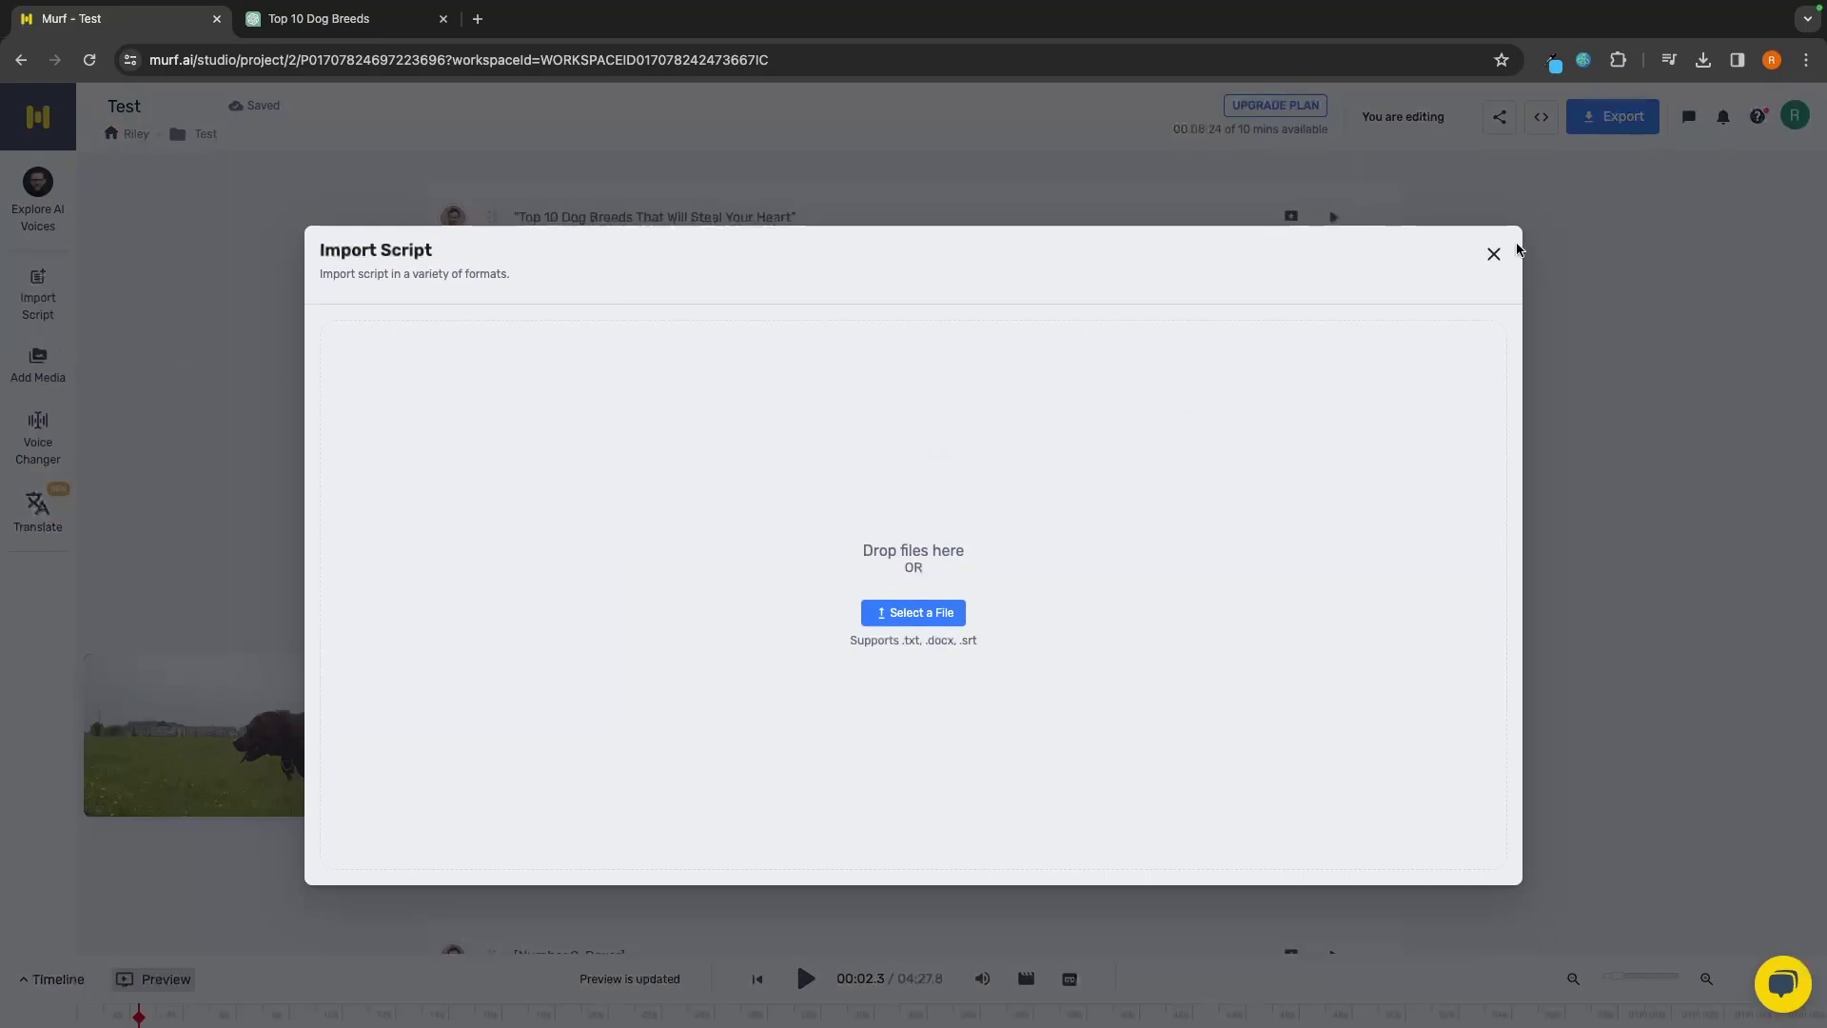
click(1493, 253)
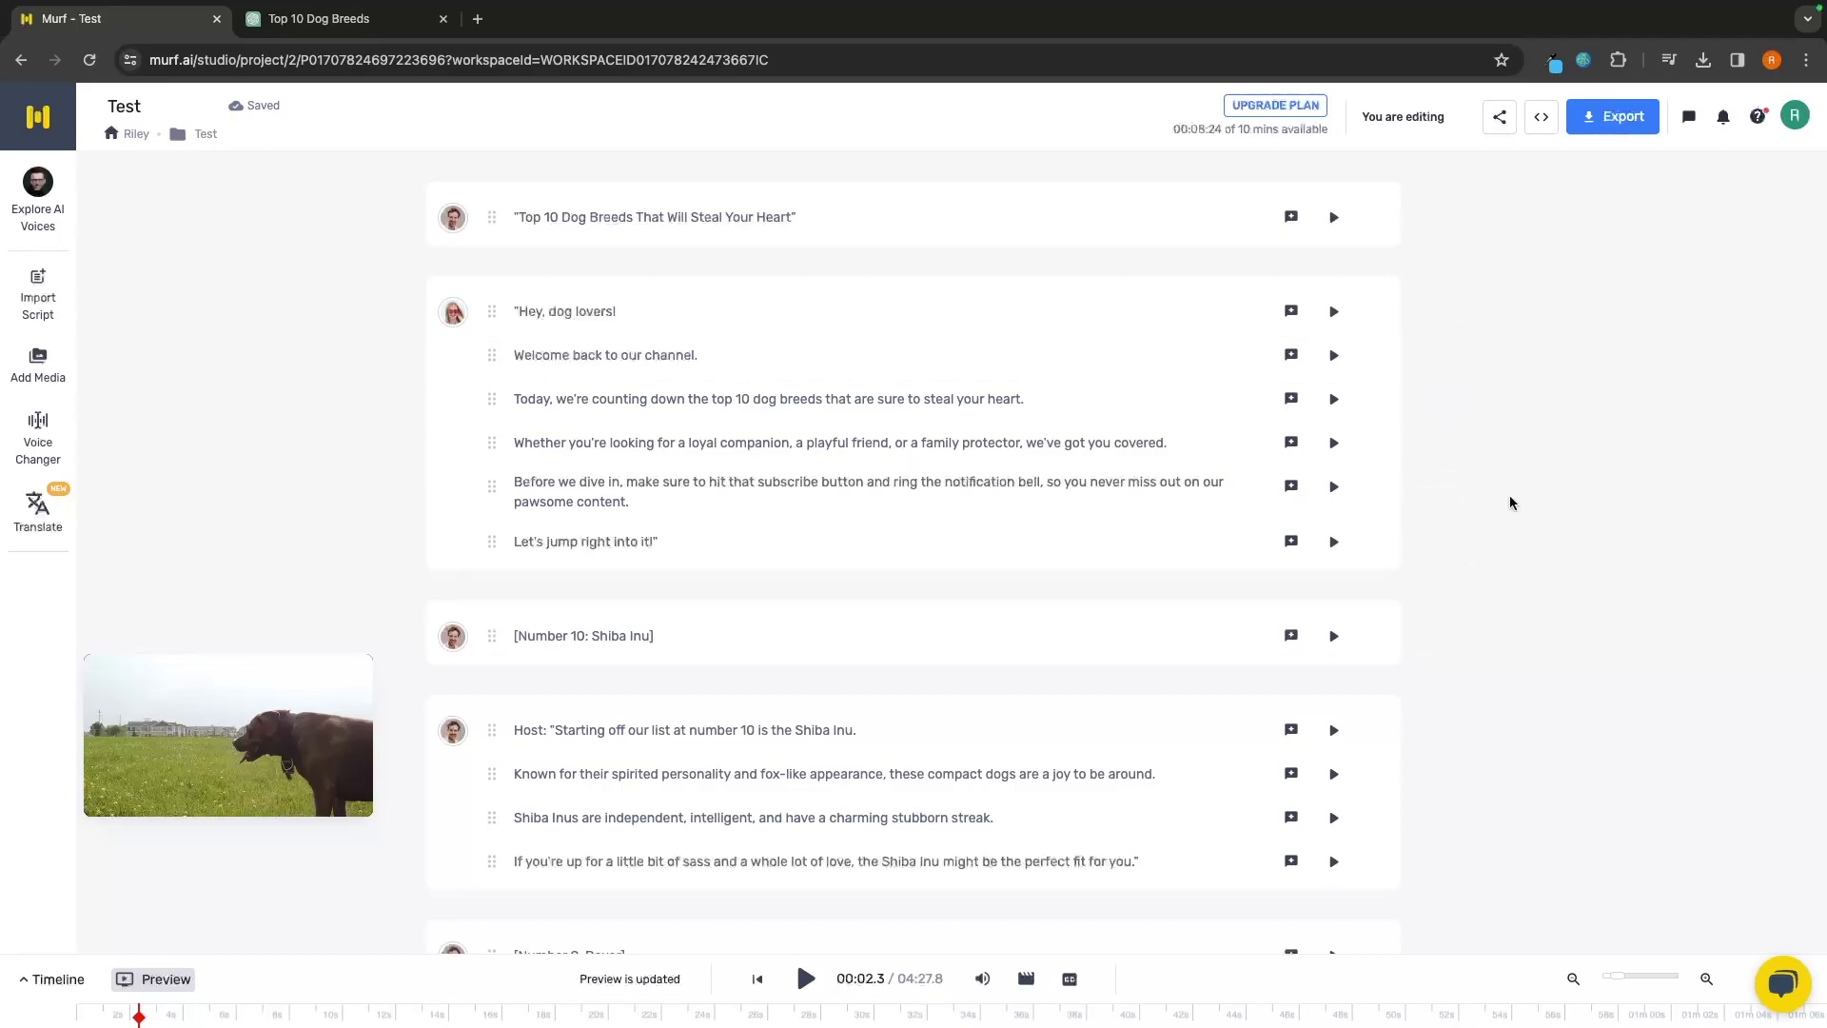
click(1623, 118)
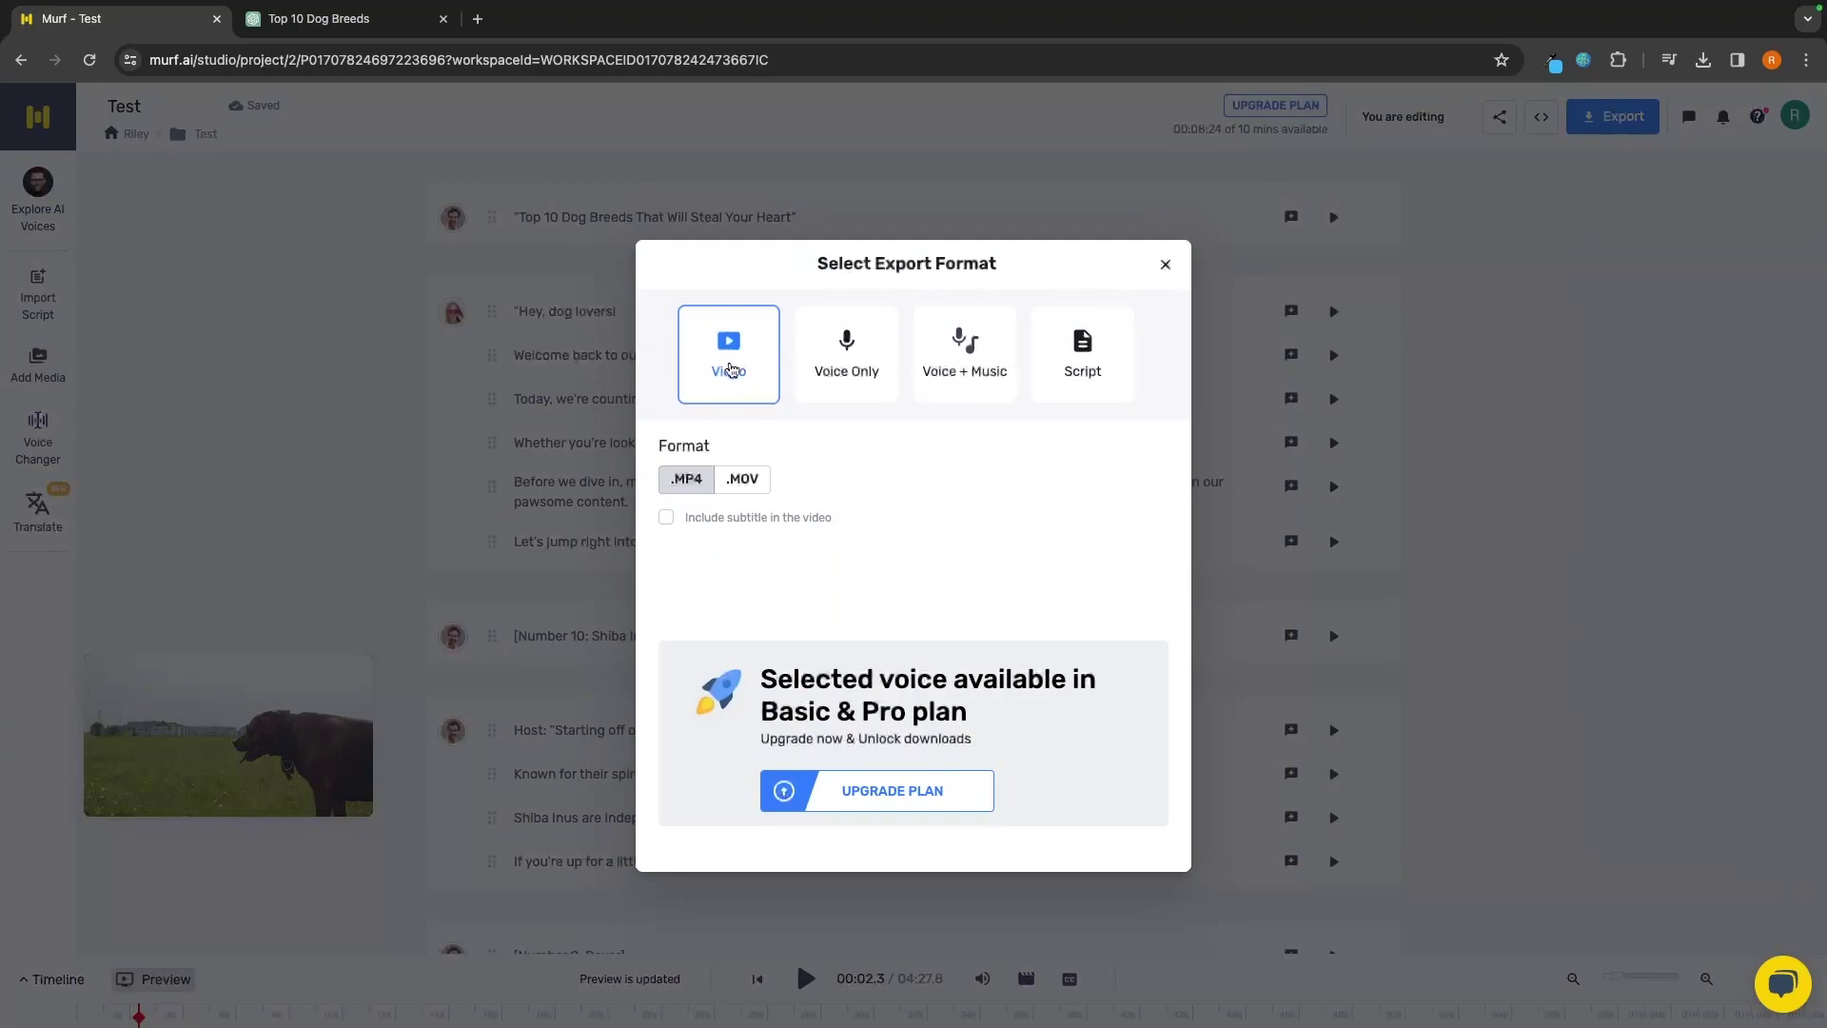
click(824, 382)
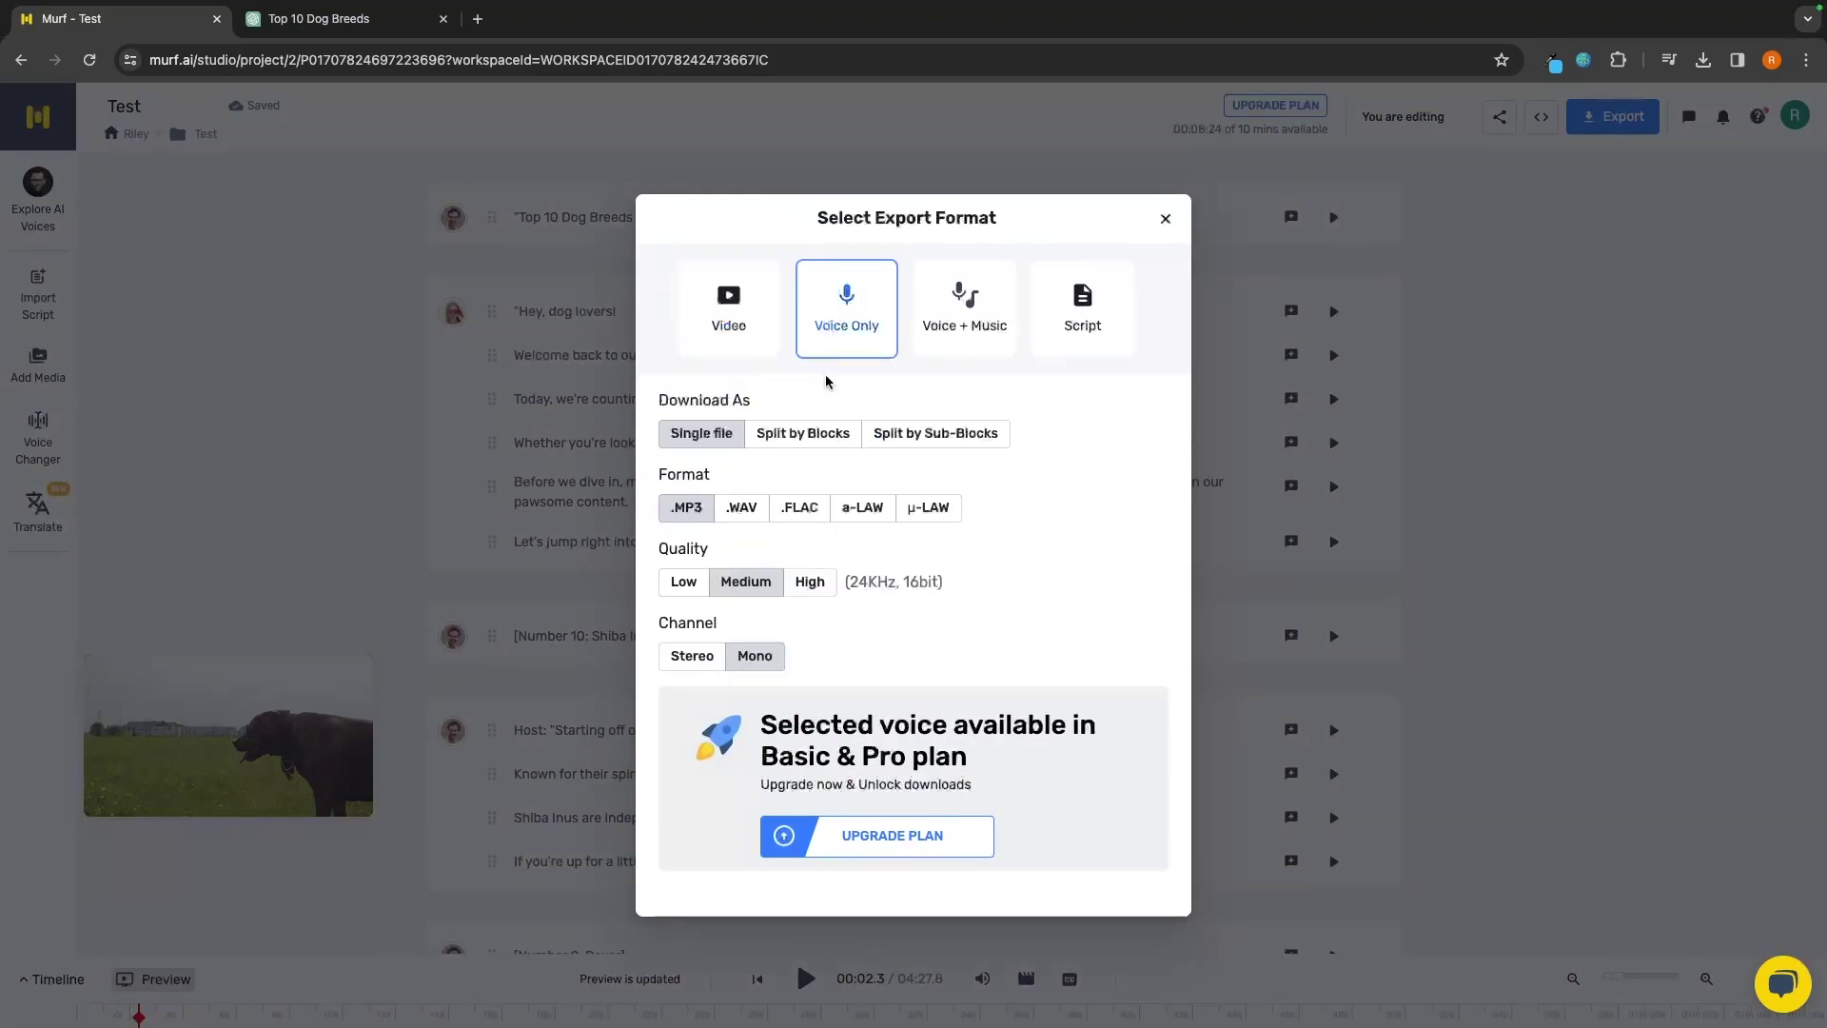
click(952, 346)
click(1121, 352)
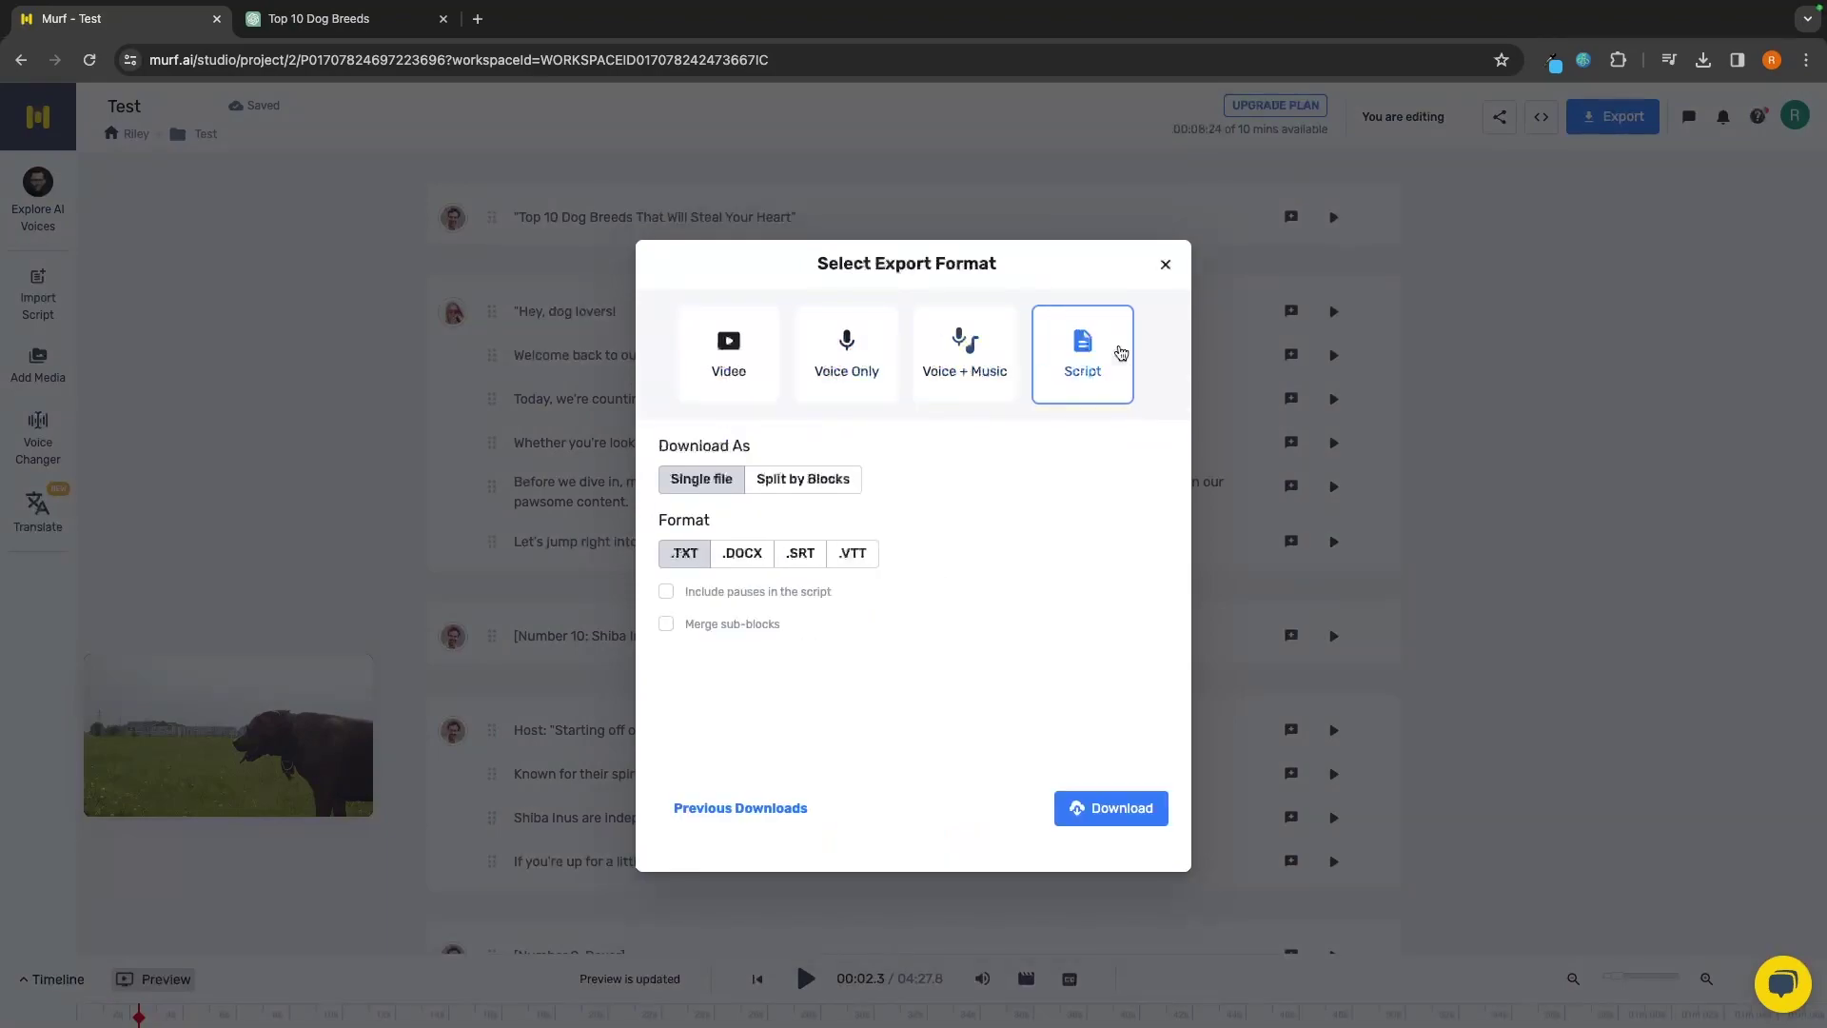
click(752, 353)
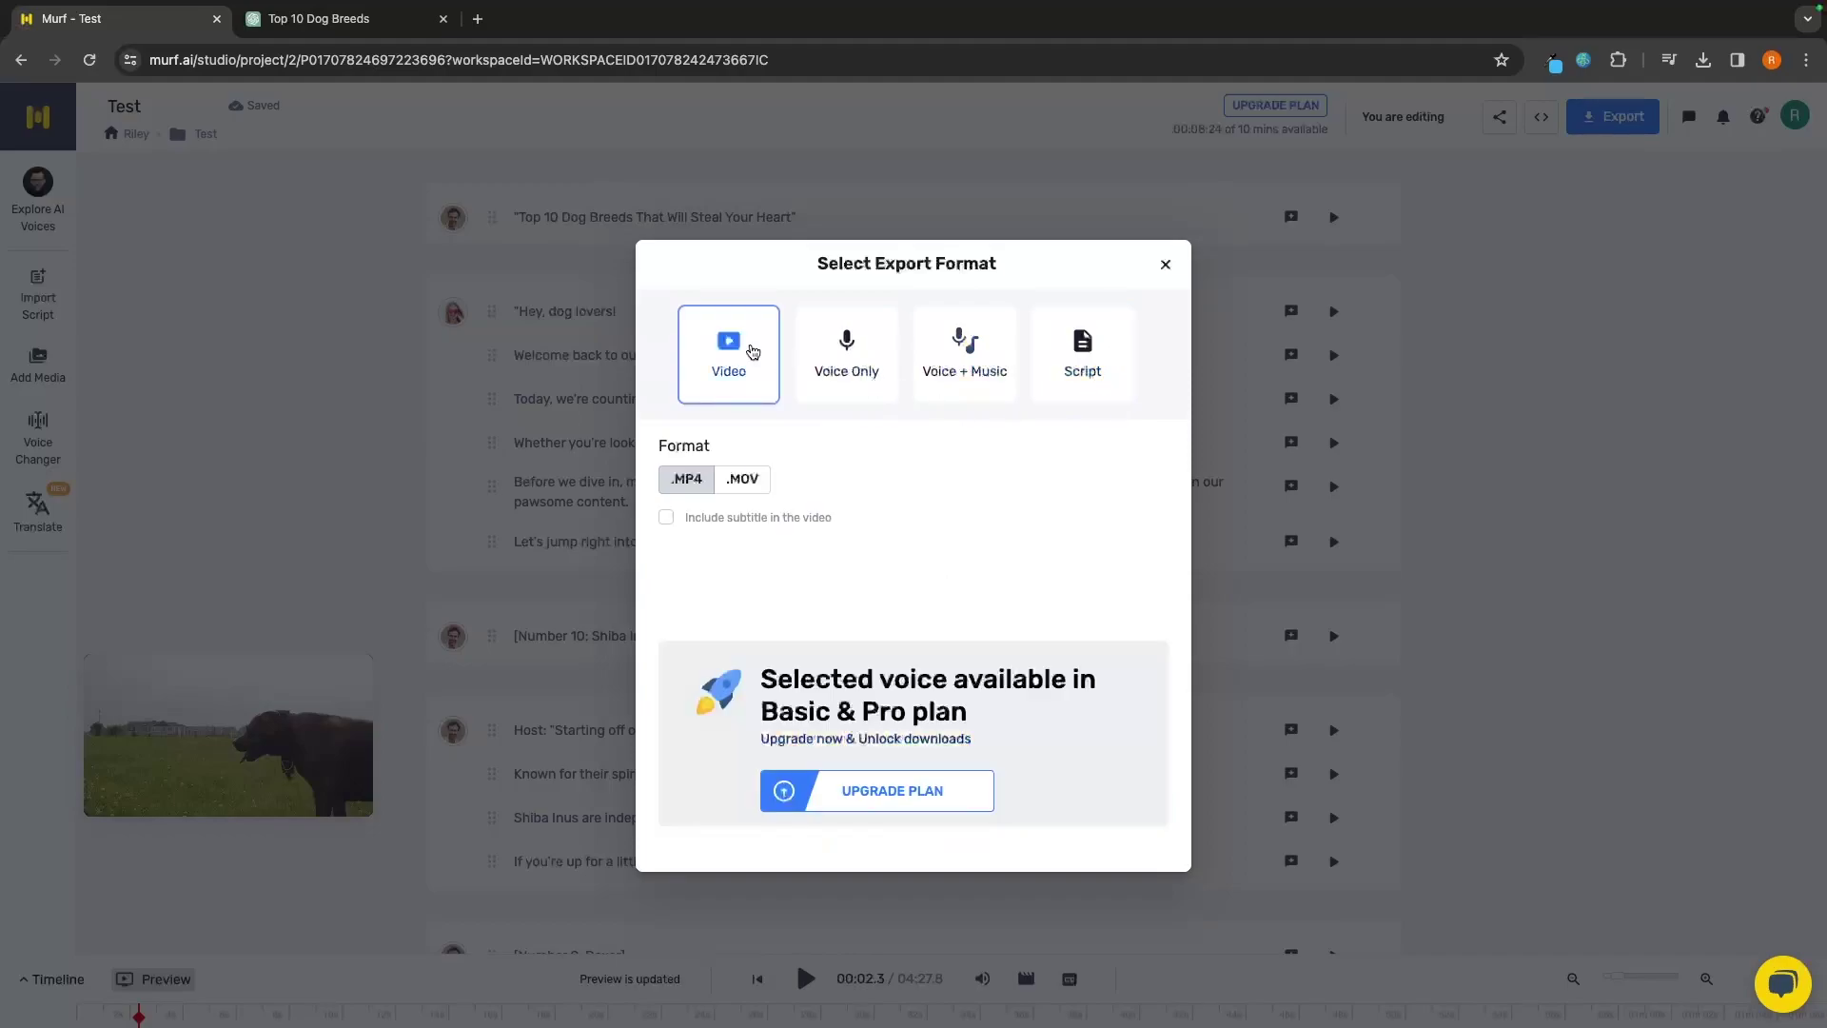